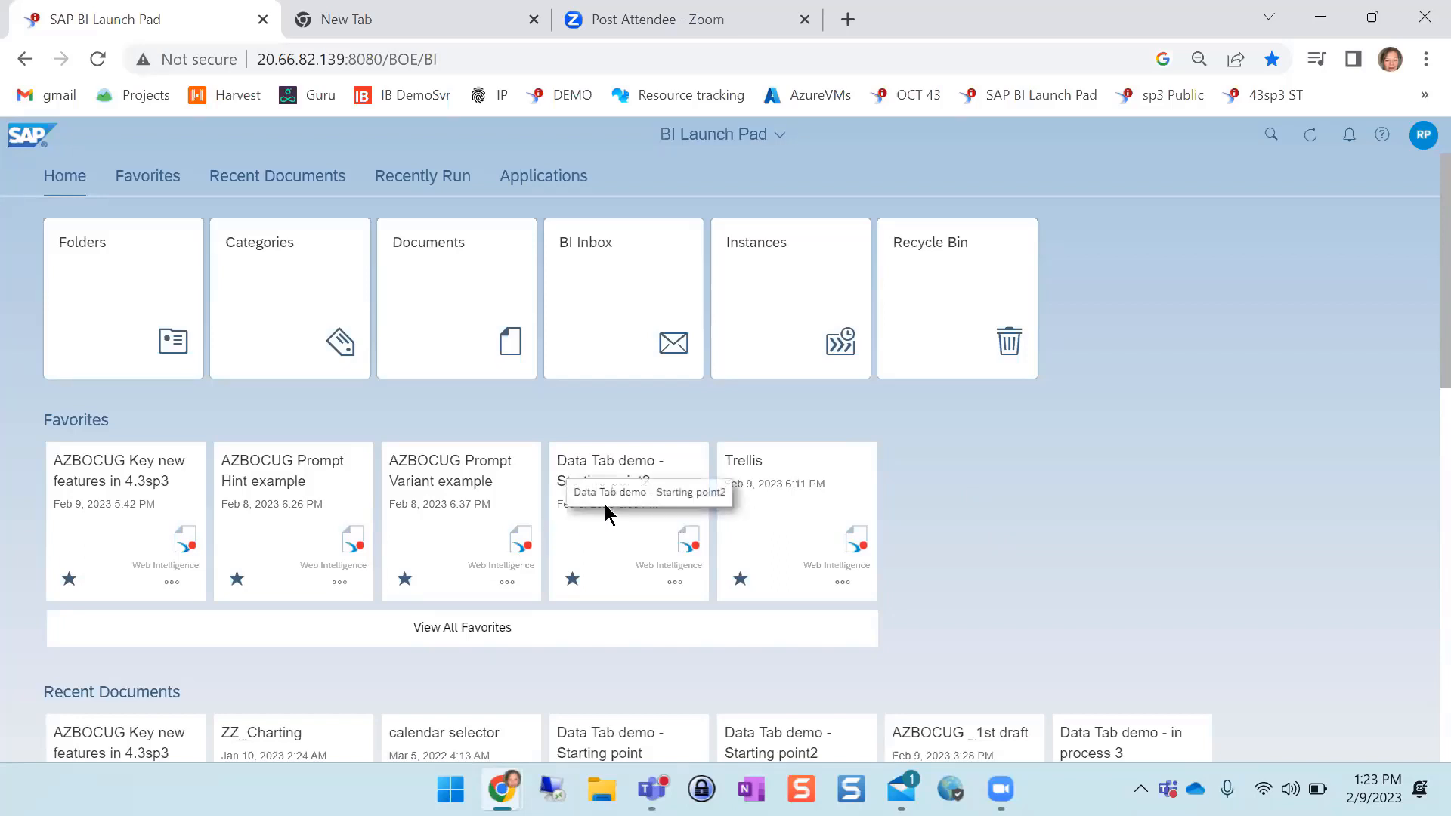
Open the favorite document "Data Tab demo - Starting point2" in Data mode and display the Query 1 cube's dataset
{"action": "left_click", "coordinate": [606, 539]}
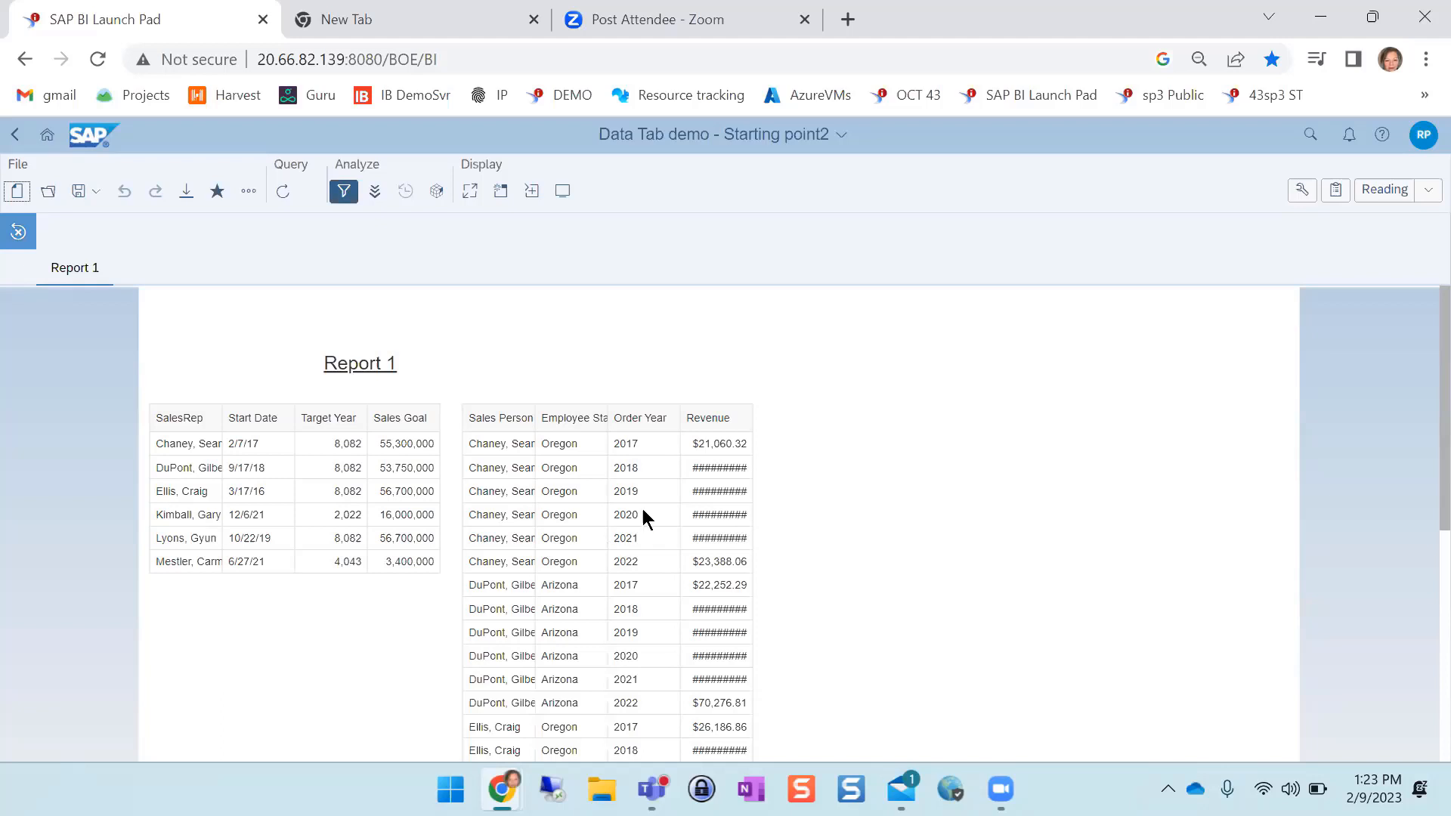
{"action": "left_click", "coordinate": [1426, 194]}
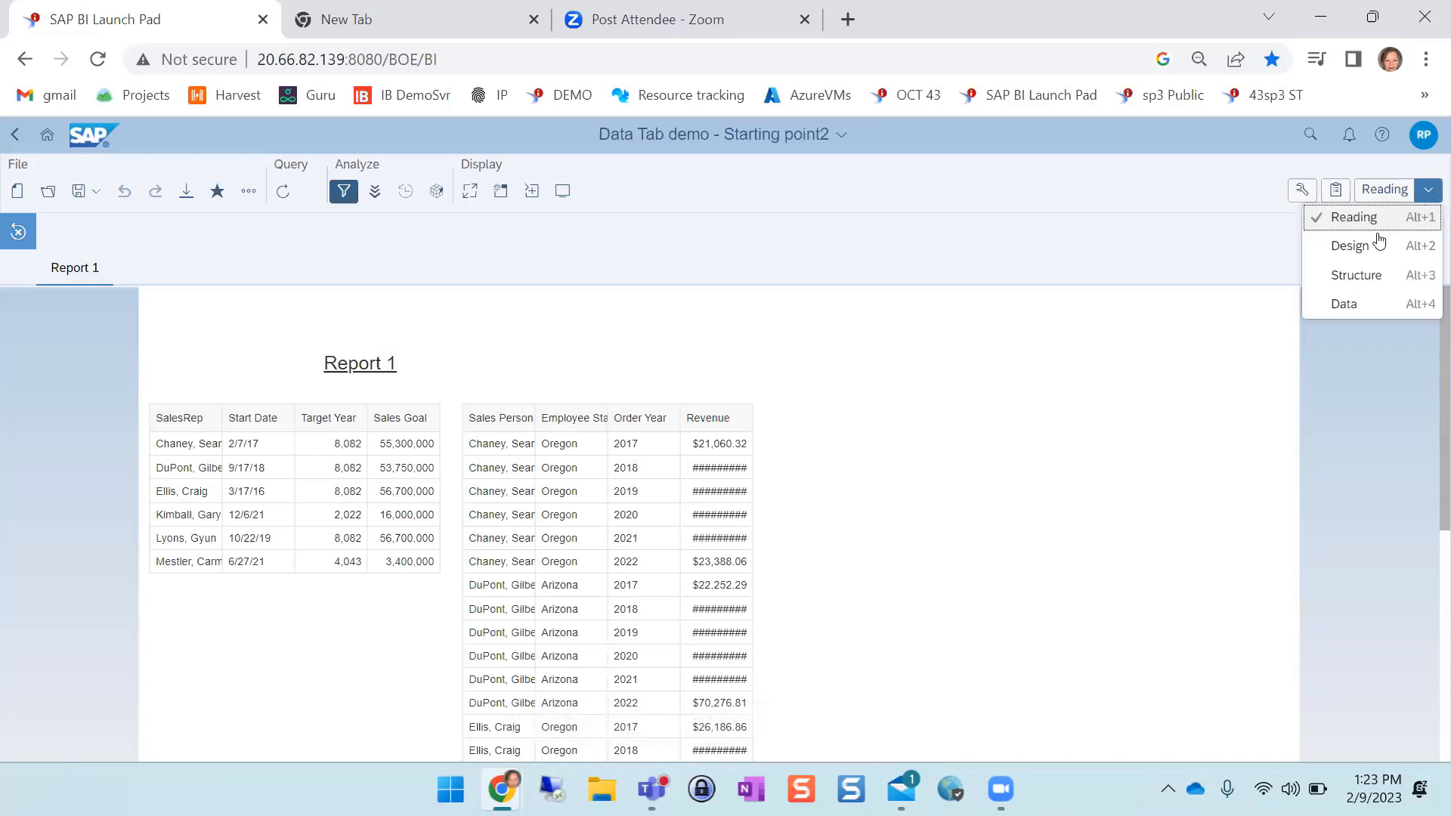
{"action": "left_click", "coordinate": [1342, 302]}
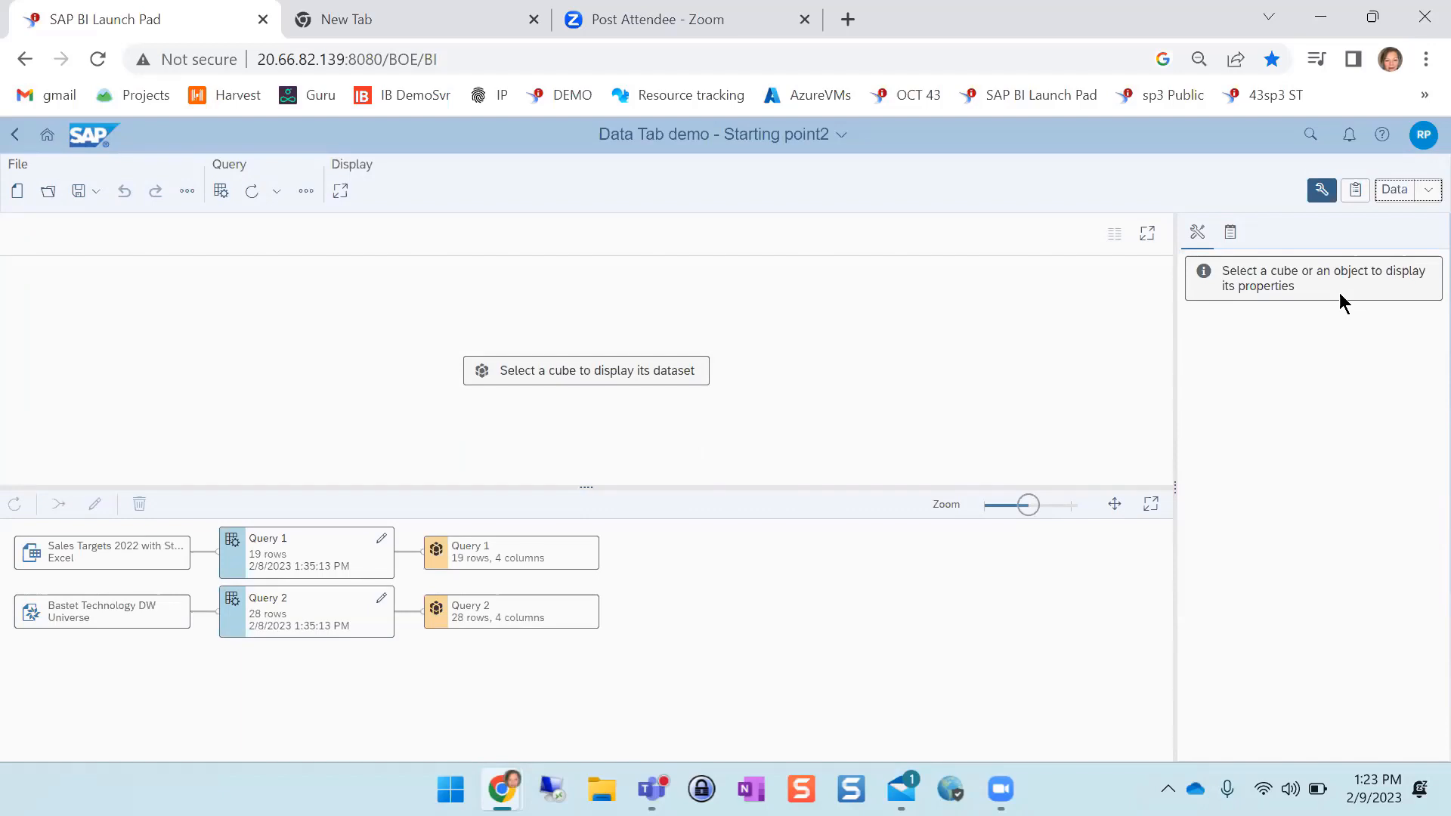
{"action": "left_click", "coordinate": [553, 559]}
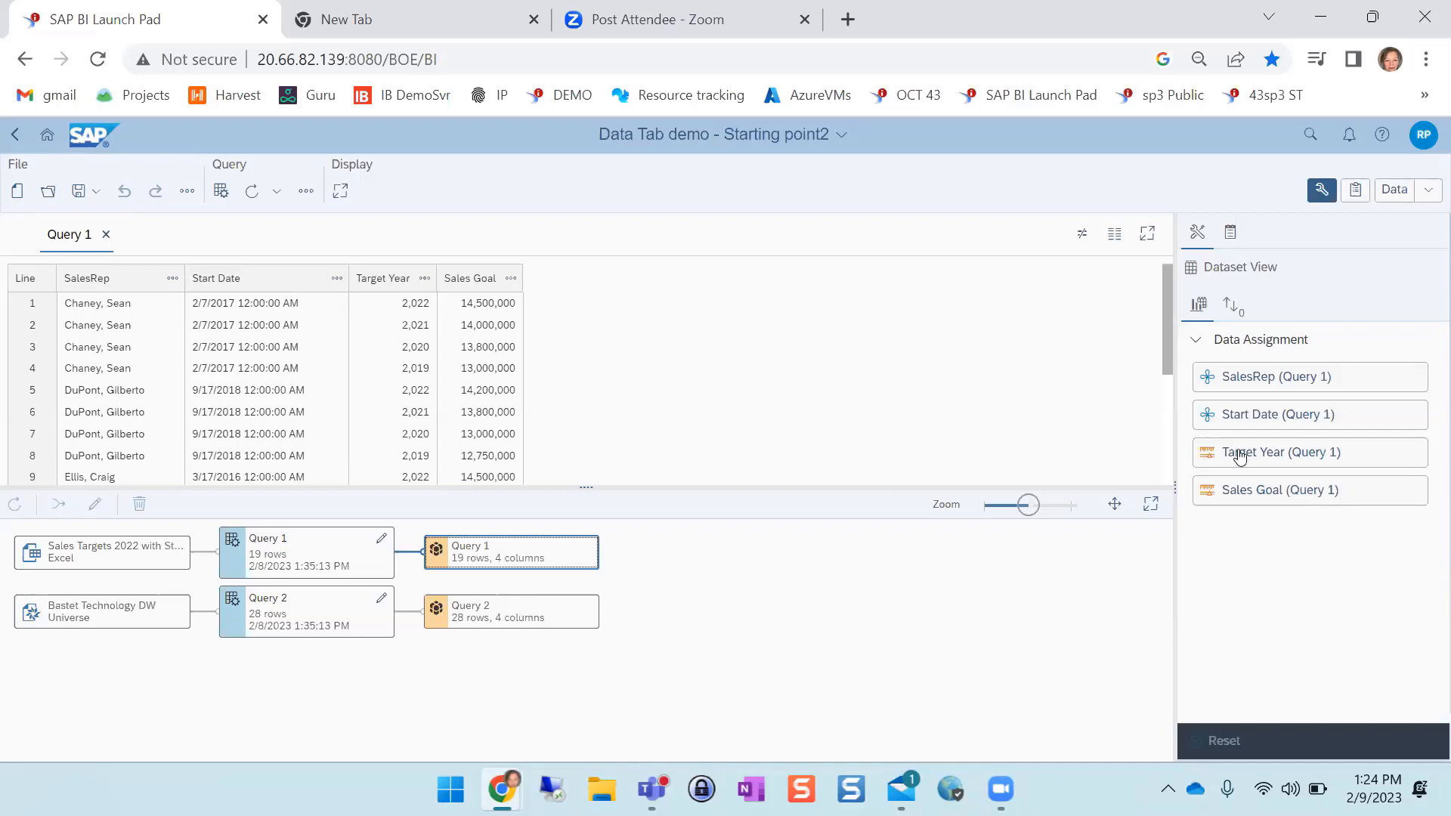
Change Query 1's Target Year object to a Dimension with String data type, apply the change and refresh the queries
{"action": "mouse_move", "coordinate": [1251, 456]}
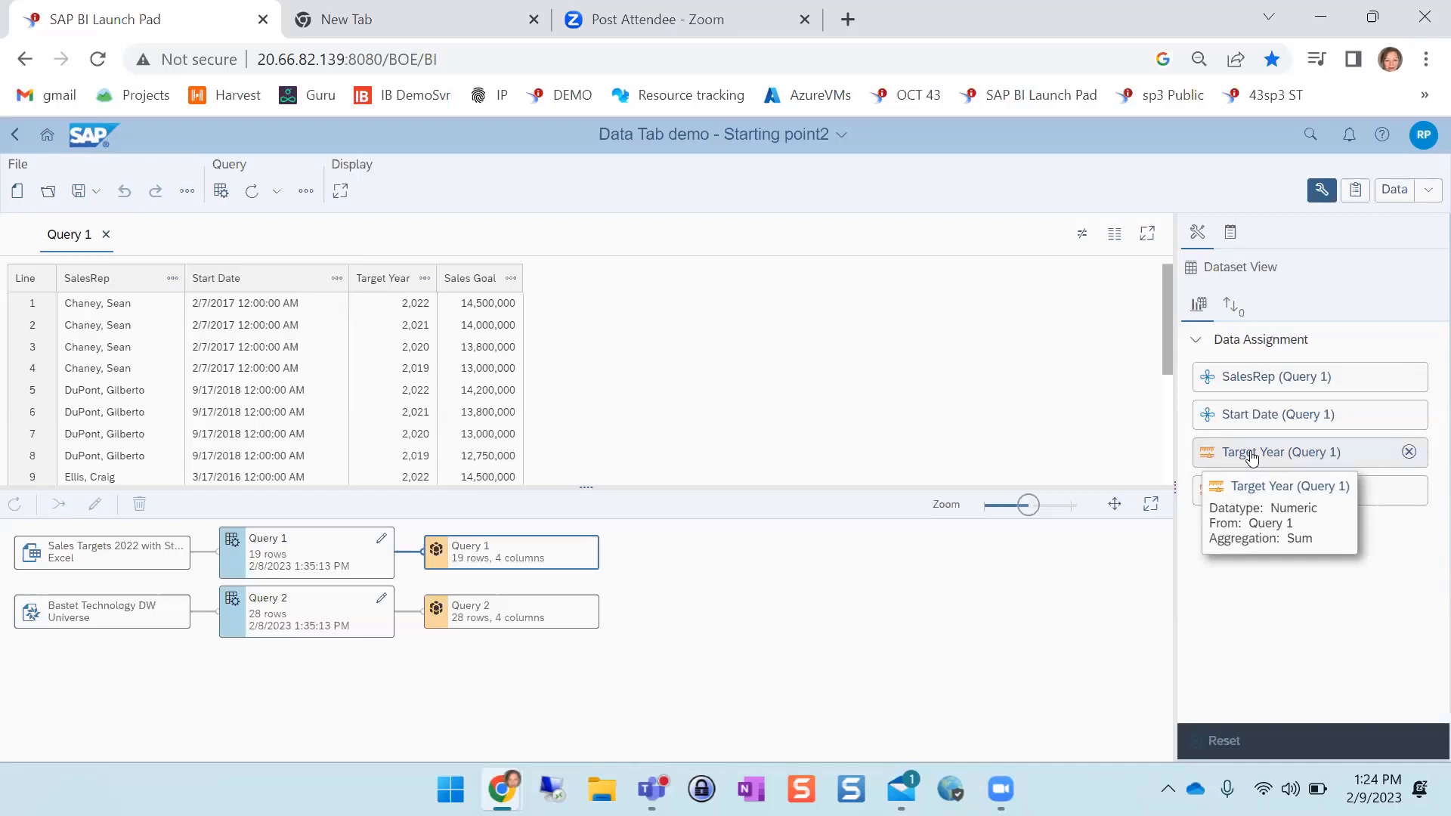
{"action": "left_click", "coordinate": [1355, 192]}
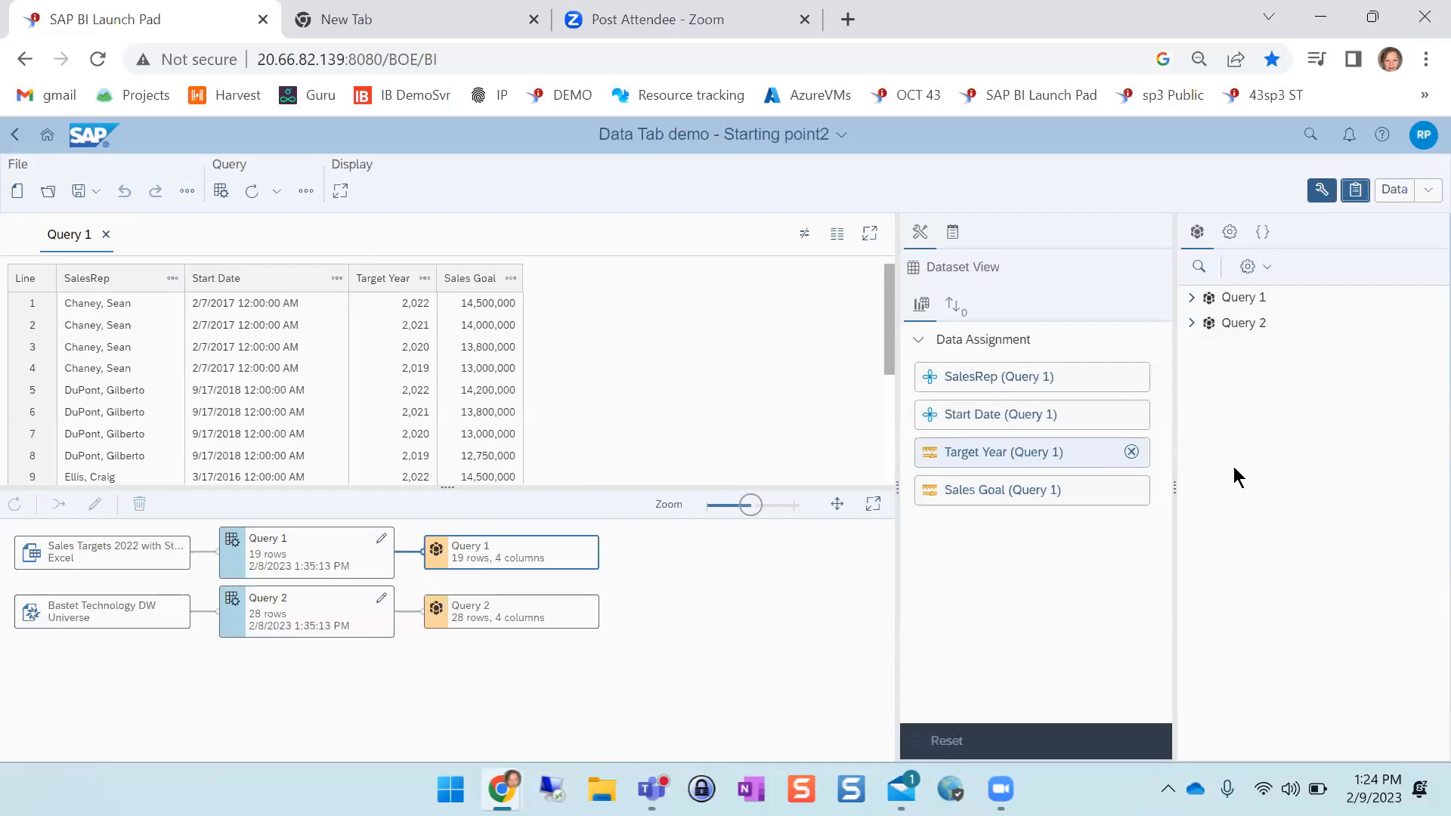
{"action": "left_click", "coordinate": [1193, 297]}
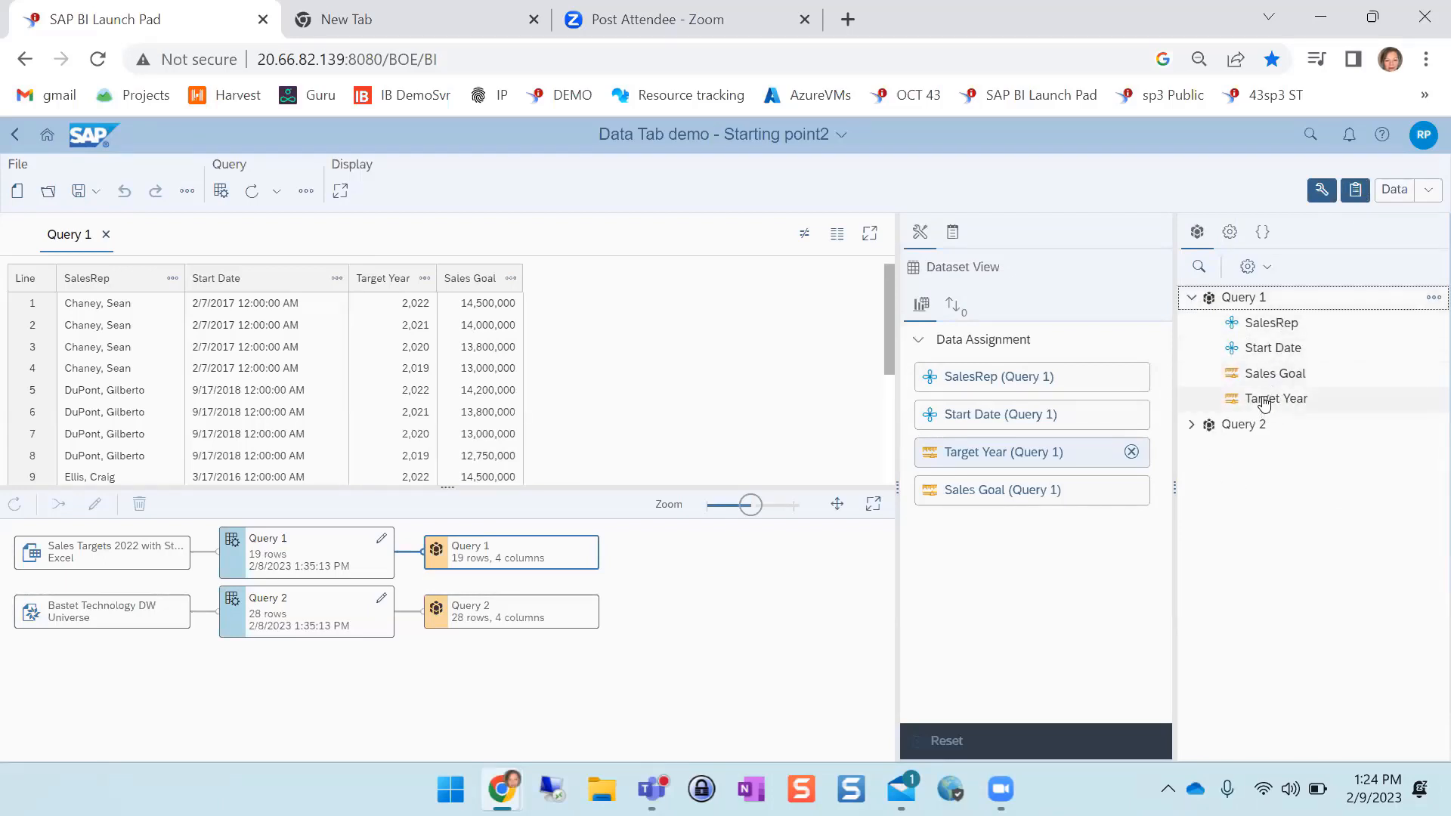
{"action": "left_click", "coordinate": [1264, 401]}
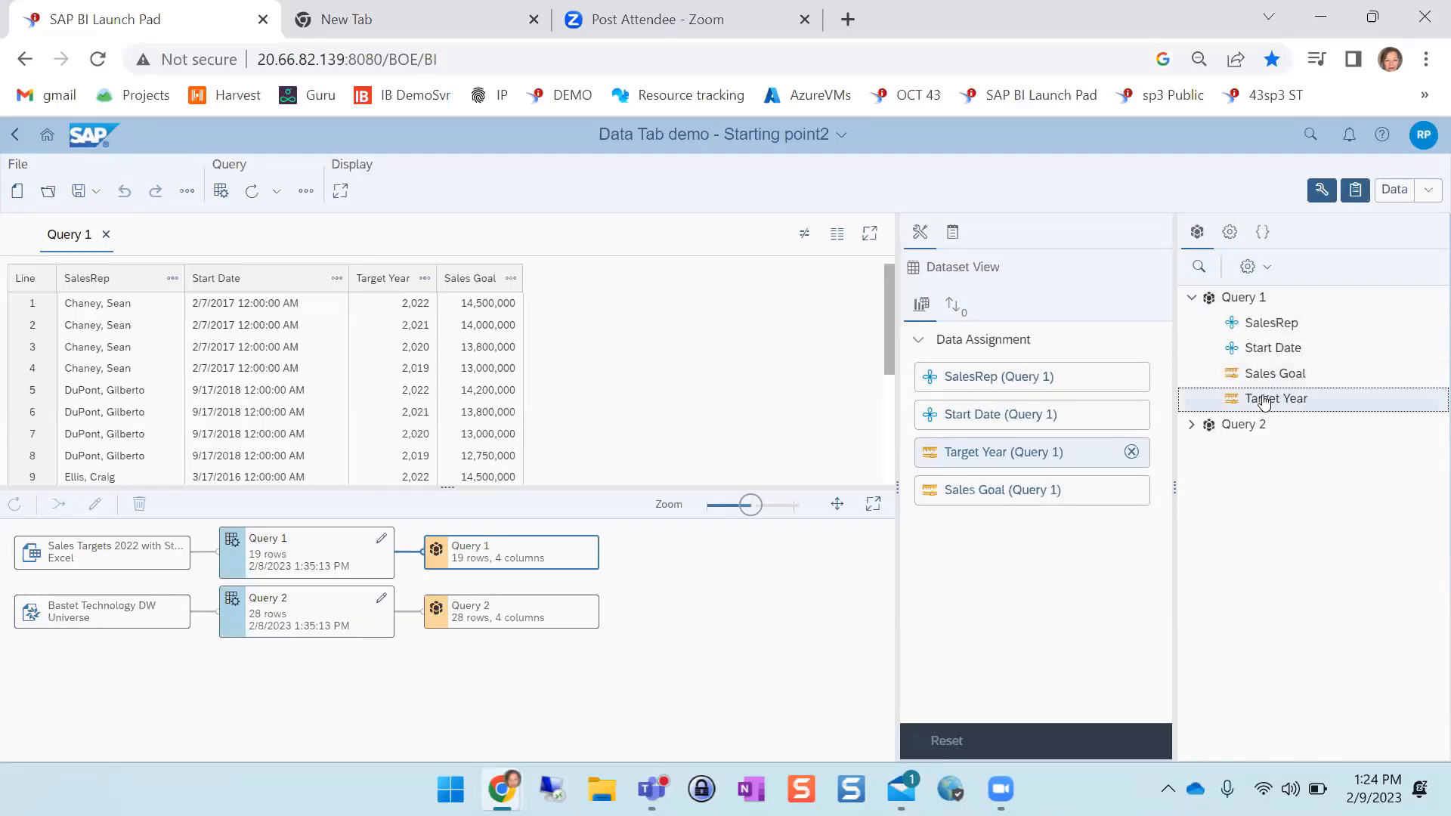
{"action": "left_click", "coordinate": [953, 234]}
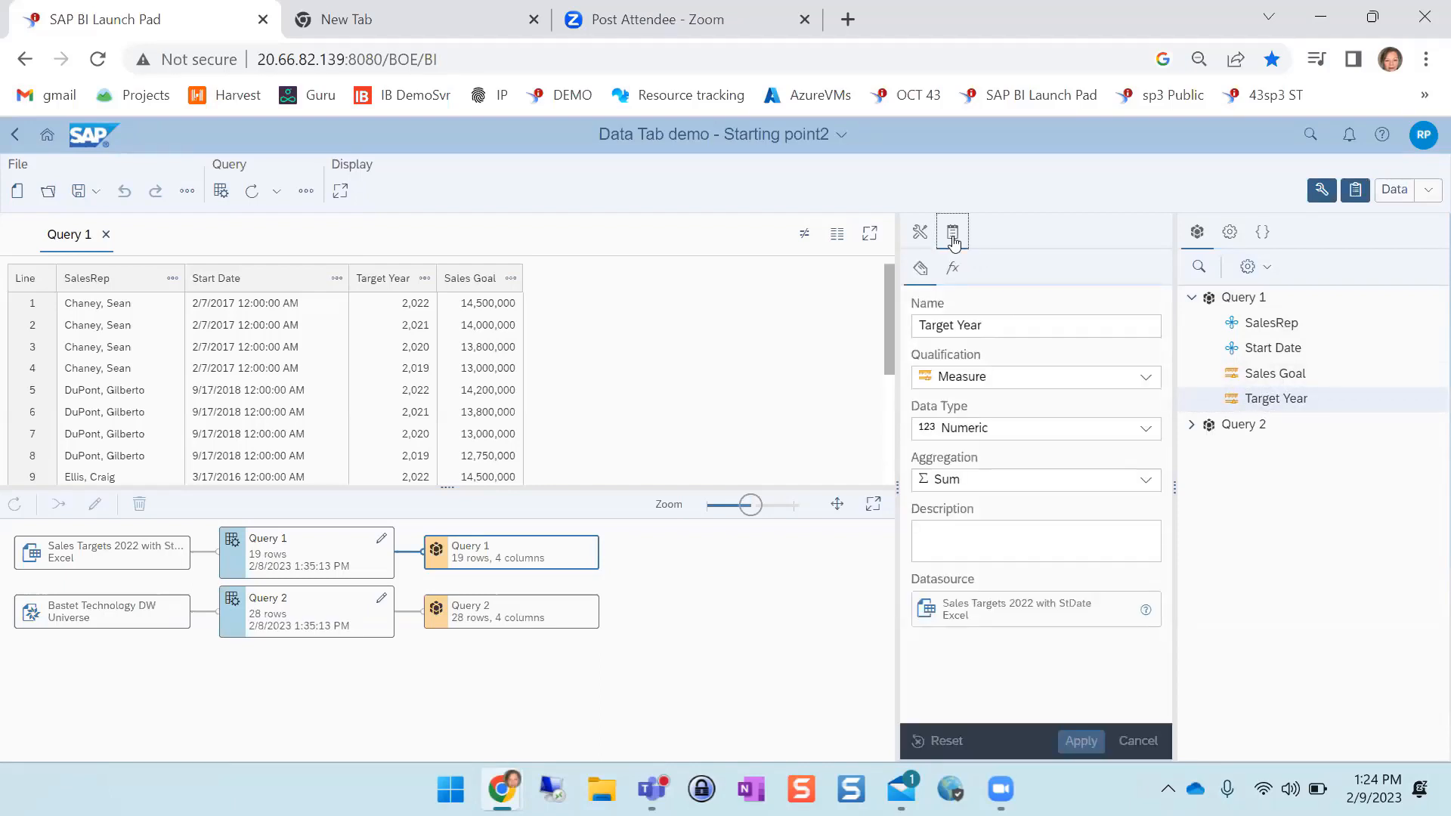
{"action": "left_click", "coordinate": [1008, 376]}
{"action": "left_click", "coordinate": [996, 401]}
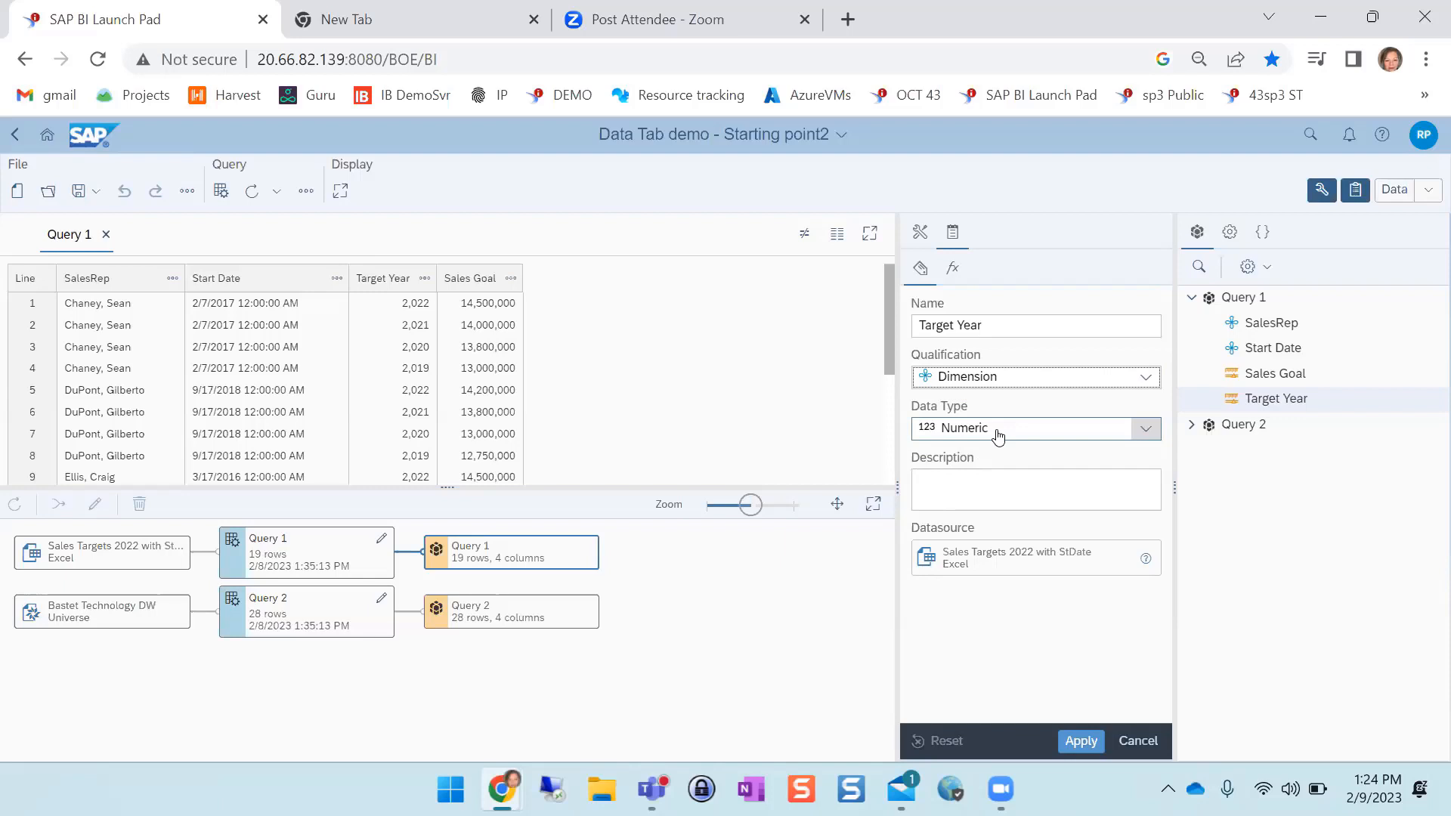
{"action": "left_click", "coordinate": [998, 436]}
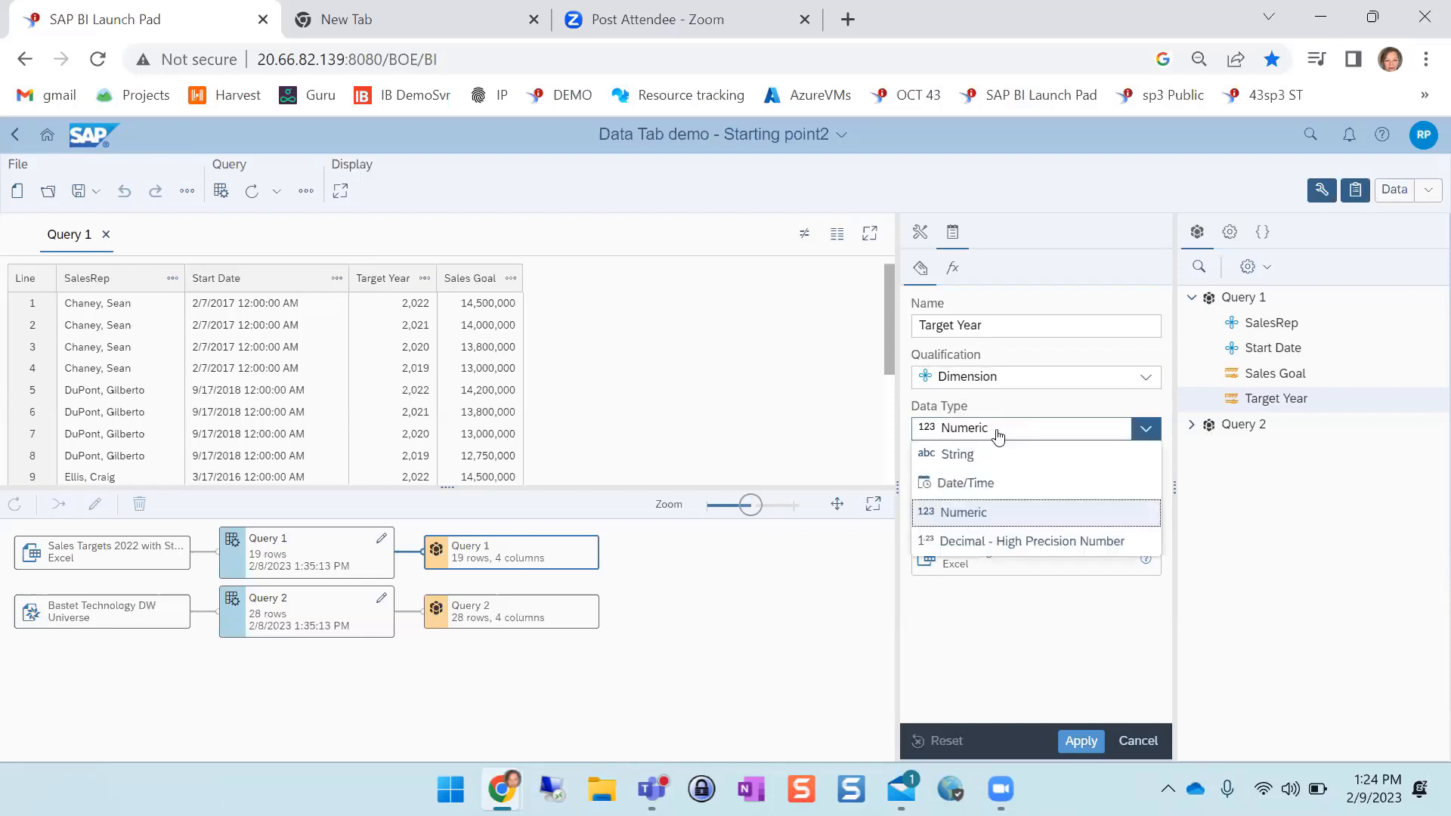
{"action": "left_click", "coordinate": [999, 454]}
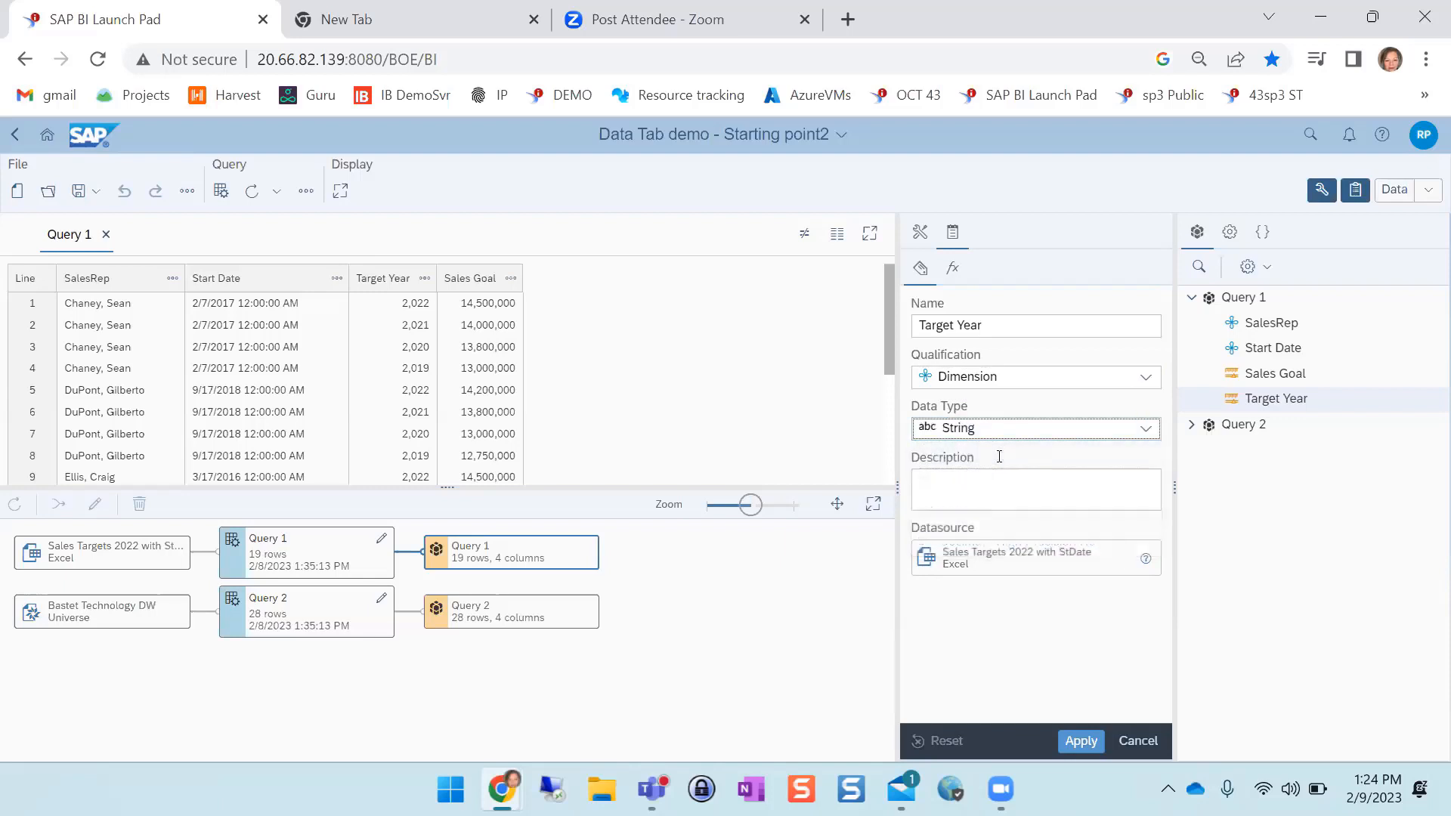
{"action": "left_click", "coordinate": [1081, 740]}
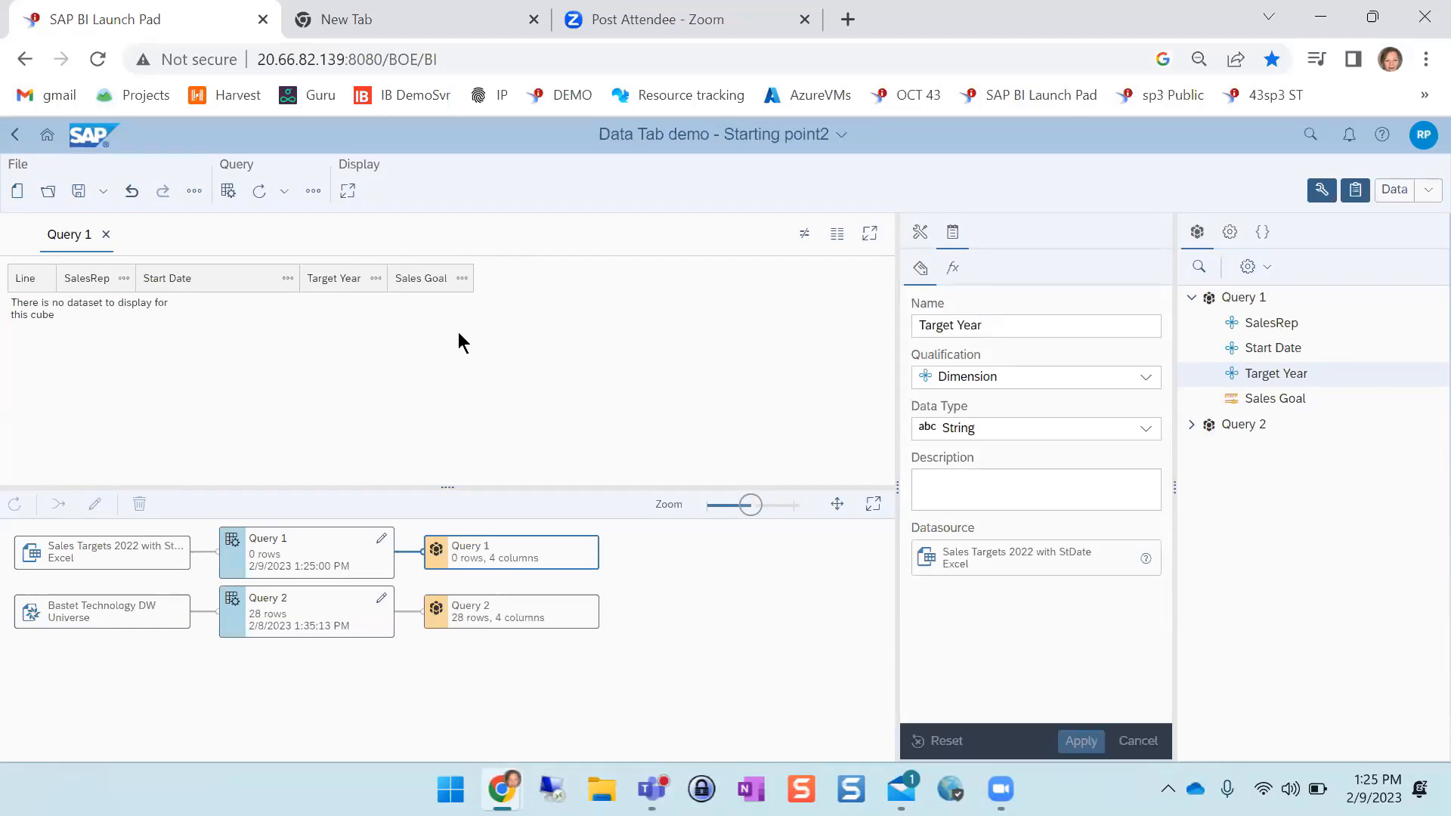
{"action": "left_click", "coordinate": [260, 197]}
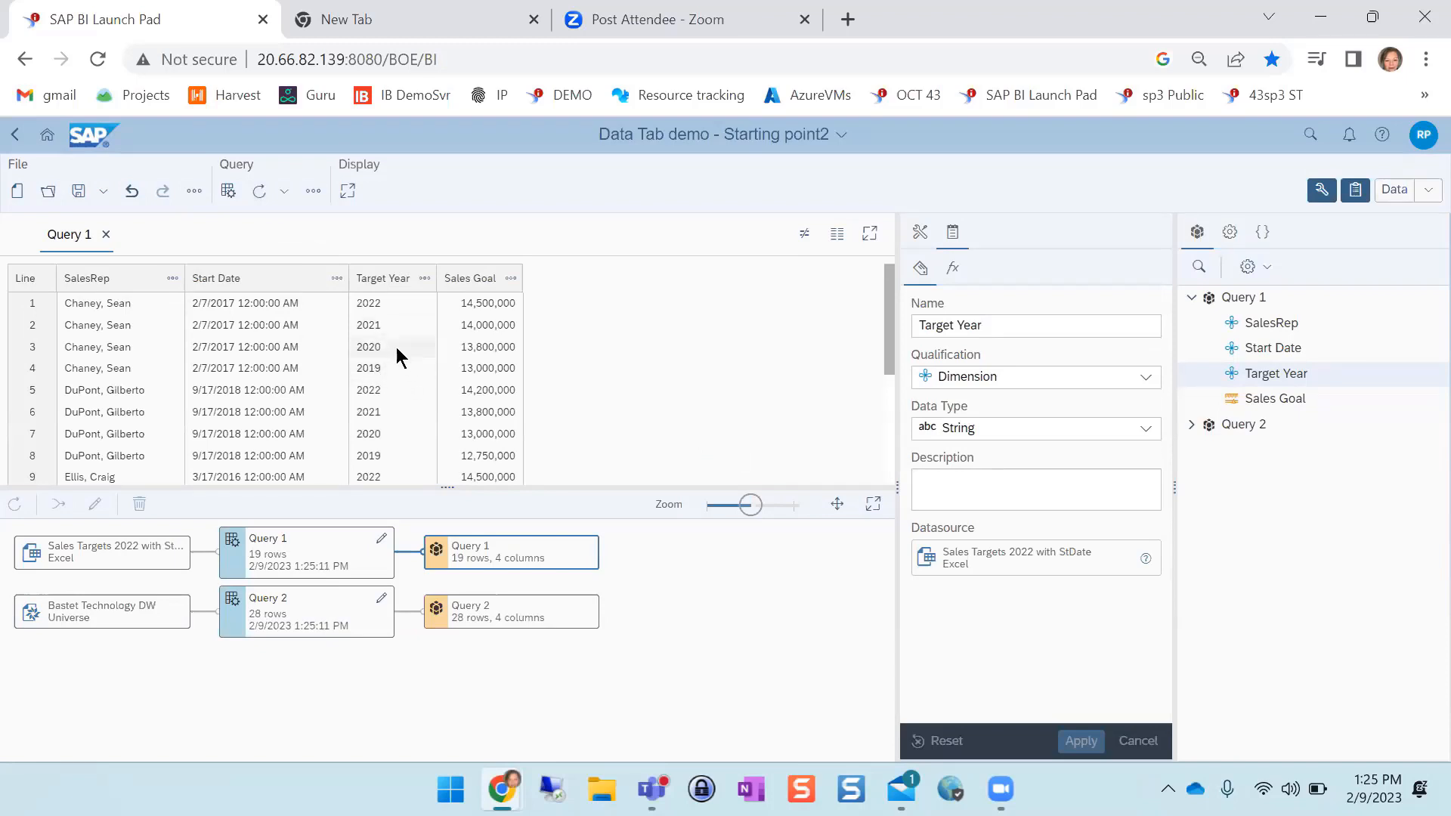
Compare the Query 2 dataset's sales person and order year columns with the Query 1 dataset
{"action": "left_click", "coordinate": [512, 610]}
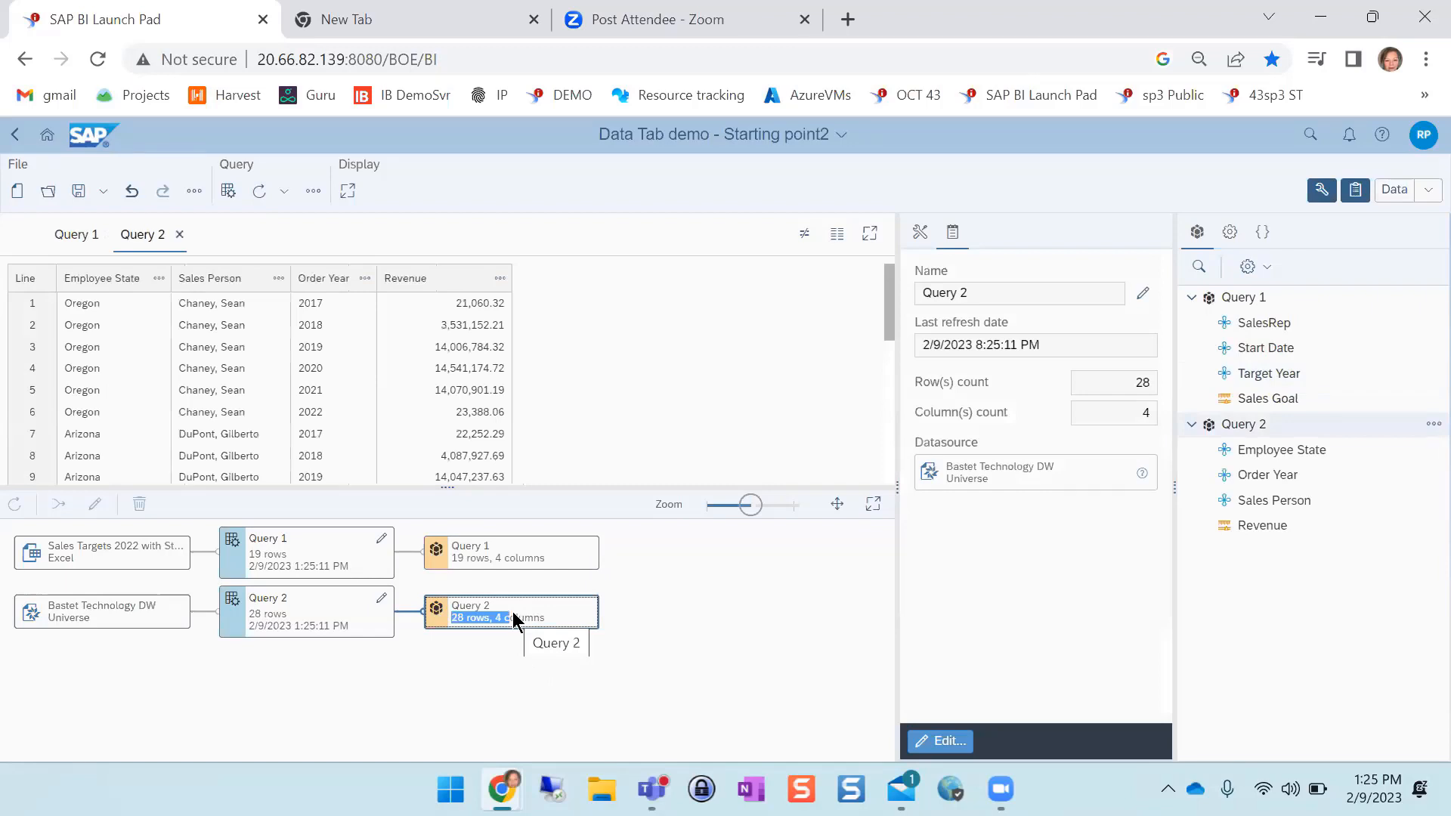
{"action": "left_click", "coordinate": [232, 323]}
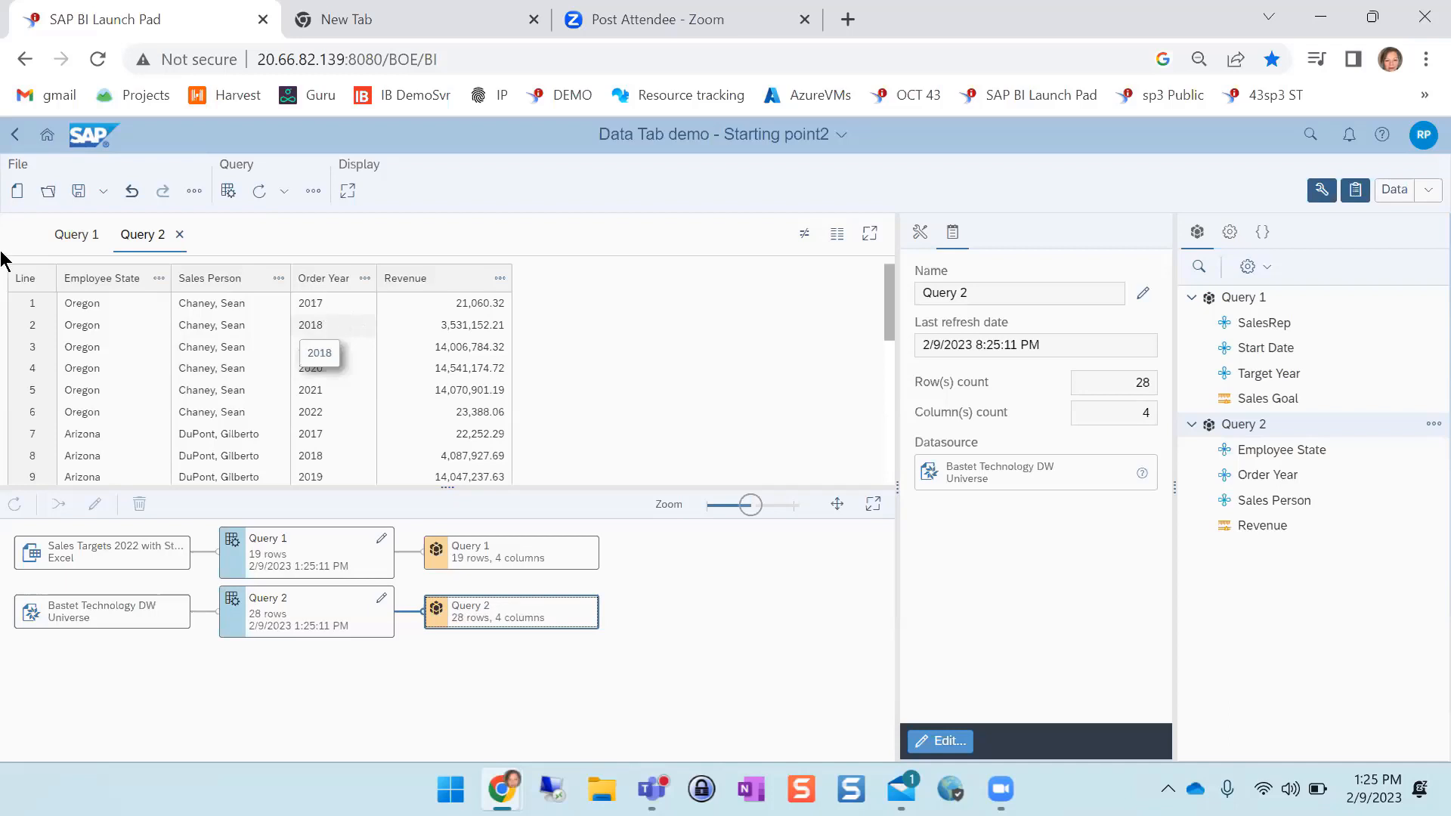
{"action": "left_click", "coordinate": [75, 236]}
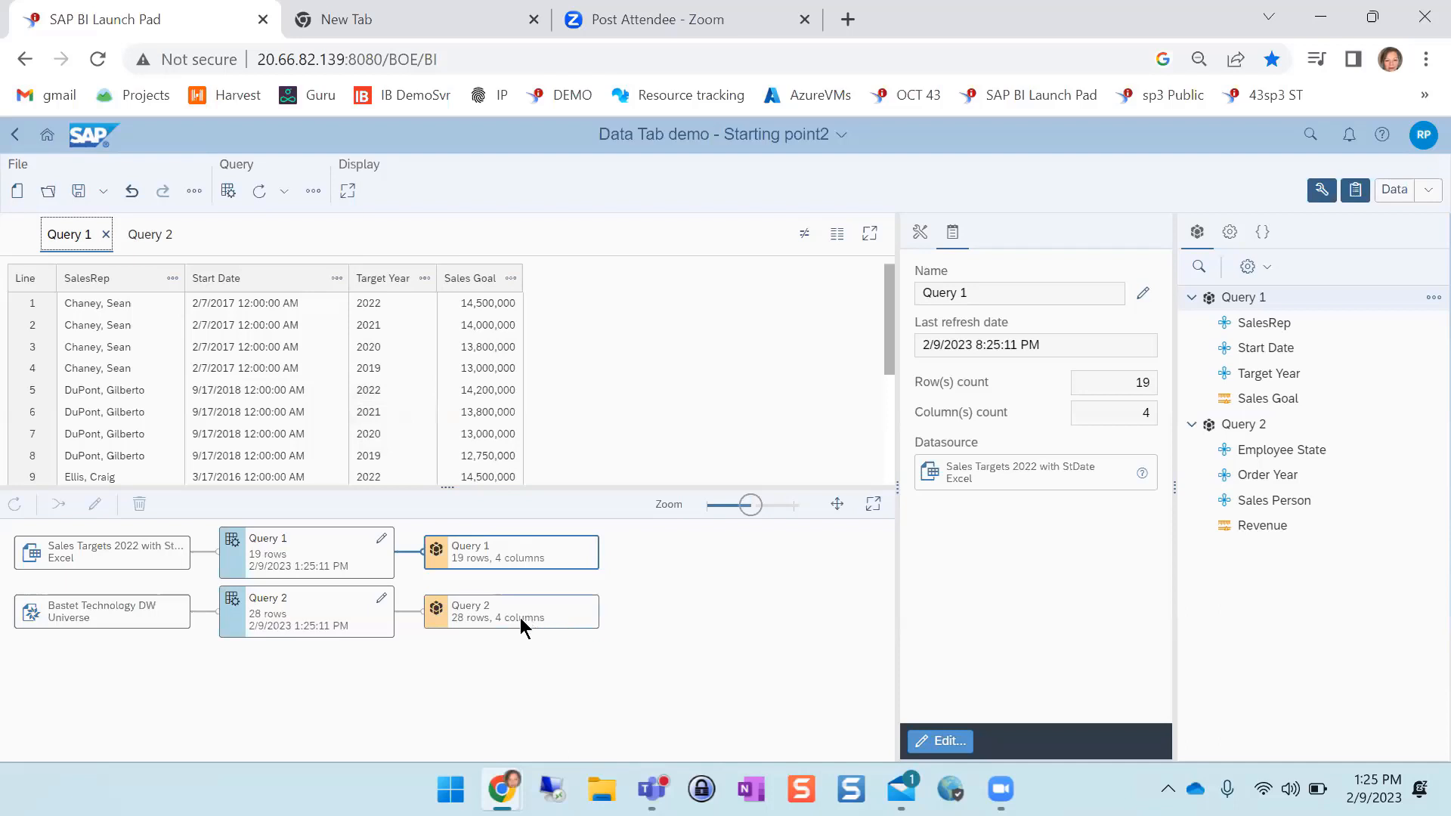
Combine the Query 2 and Query 1 cubes with a left join, adding Sales Person = SalesRep as the first key
{"action": "left_click", "coordinate": [477, 619]}
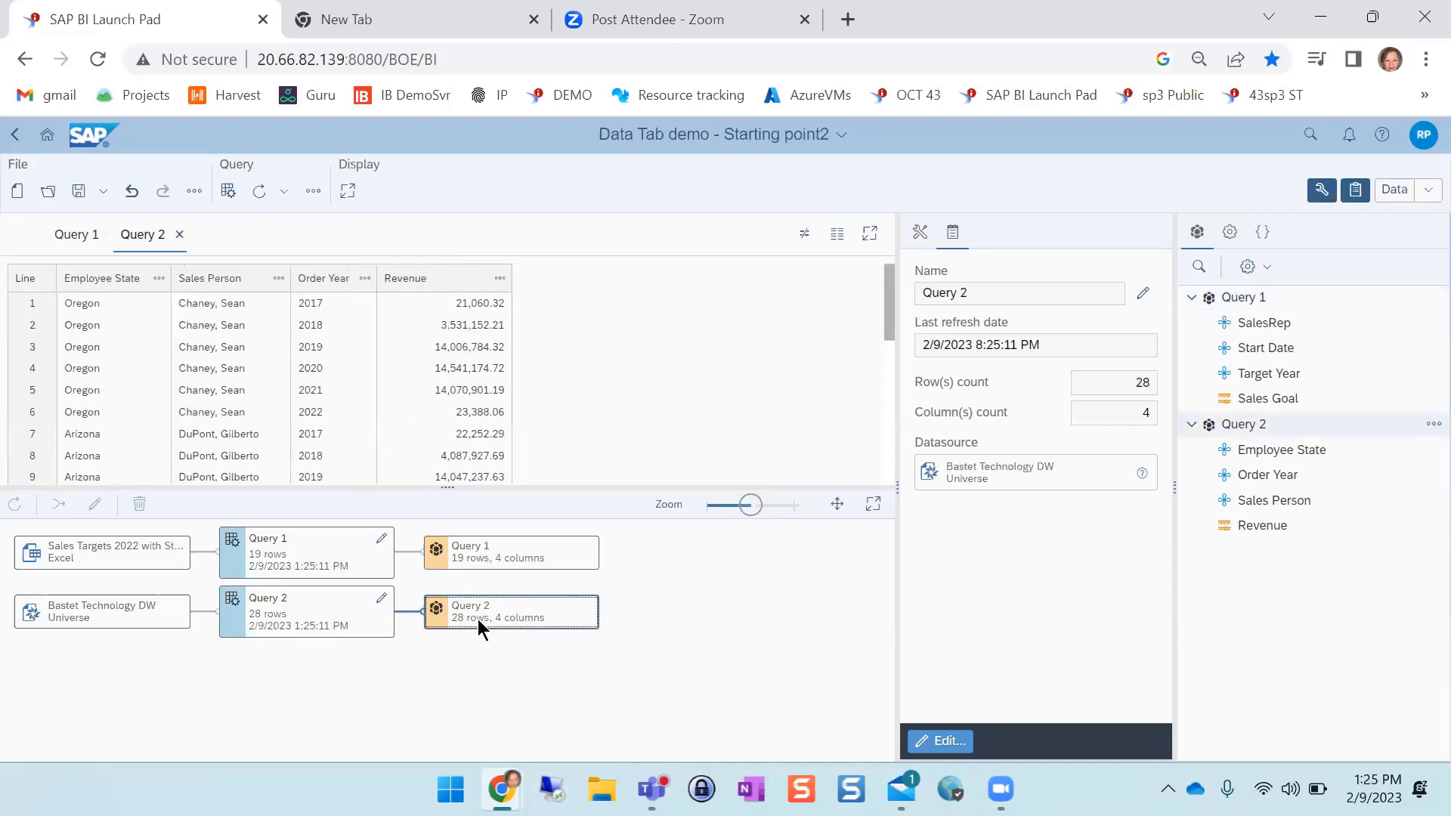
{"action": "left_click", "coordinate": [447, 556]}
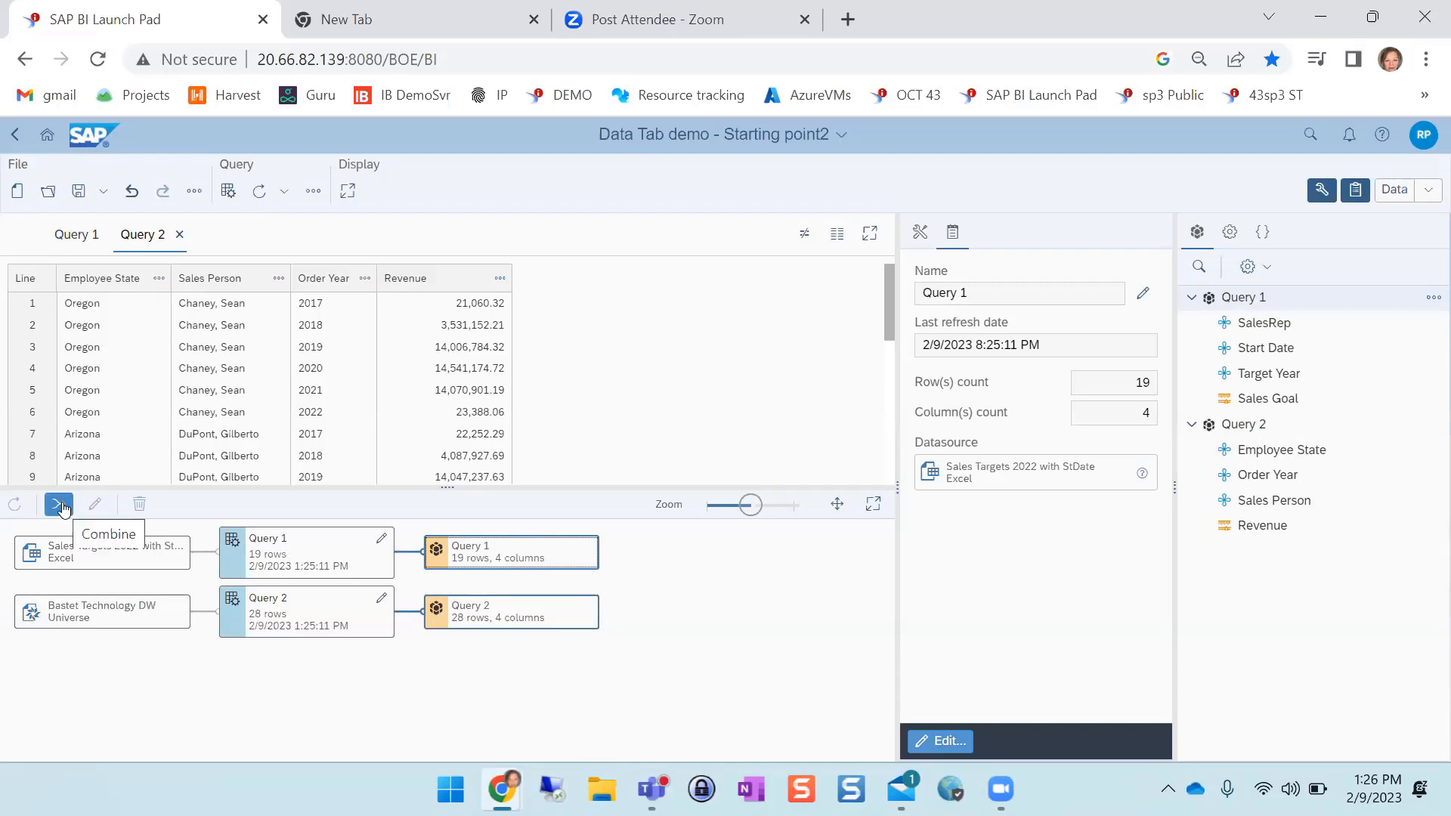
{"action": "left_click", "coordinate": [59, 505]}
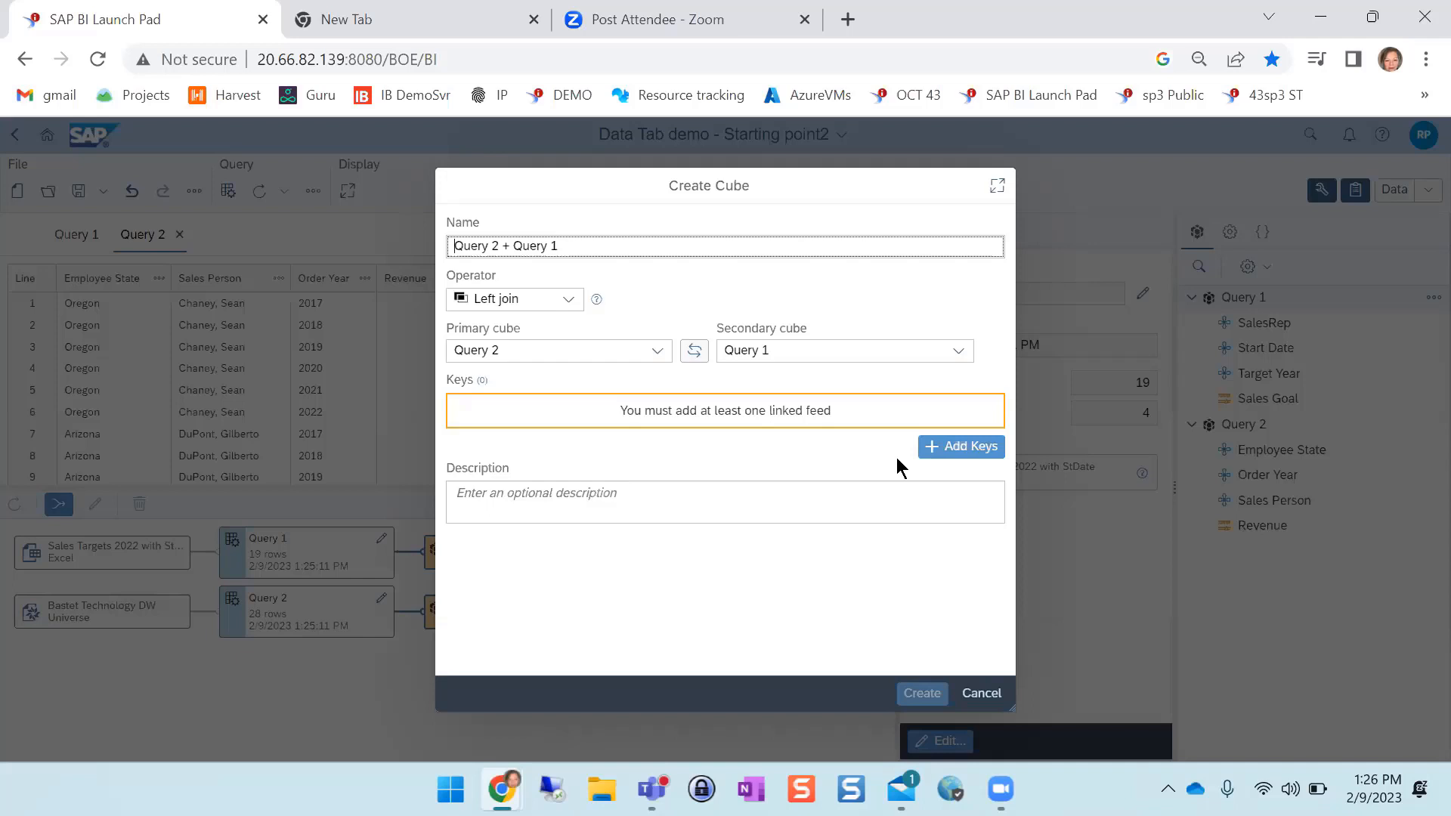
{"action": "left_click", "coordinate": [958, 446]}
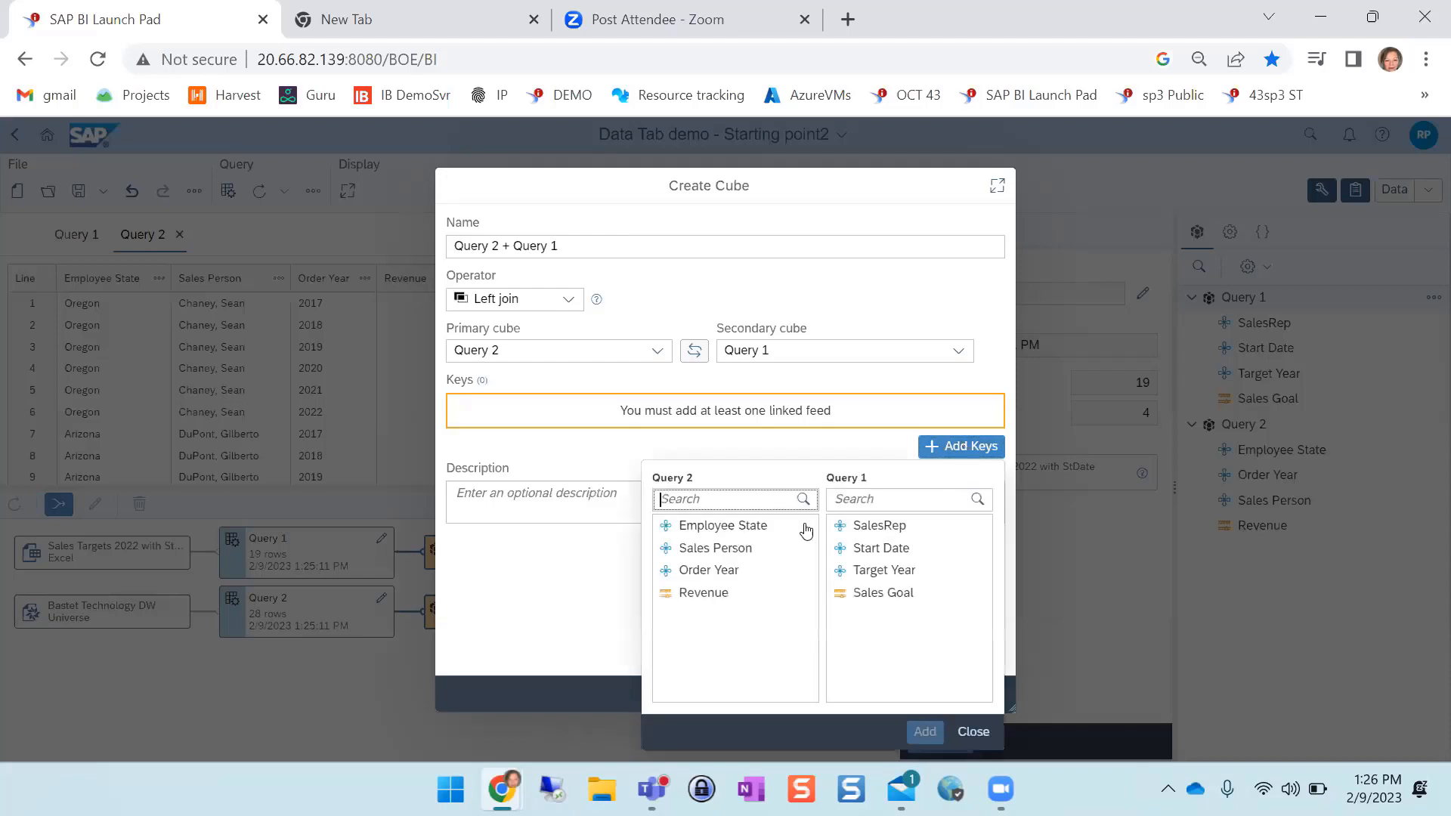
{"action": "left_click", "coordinate": [730, 557]}
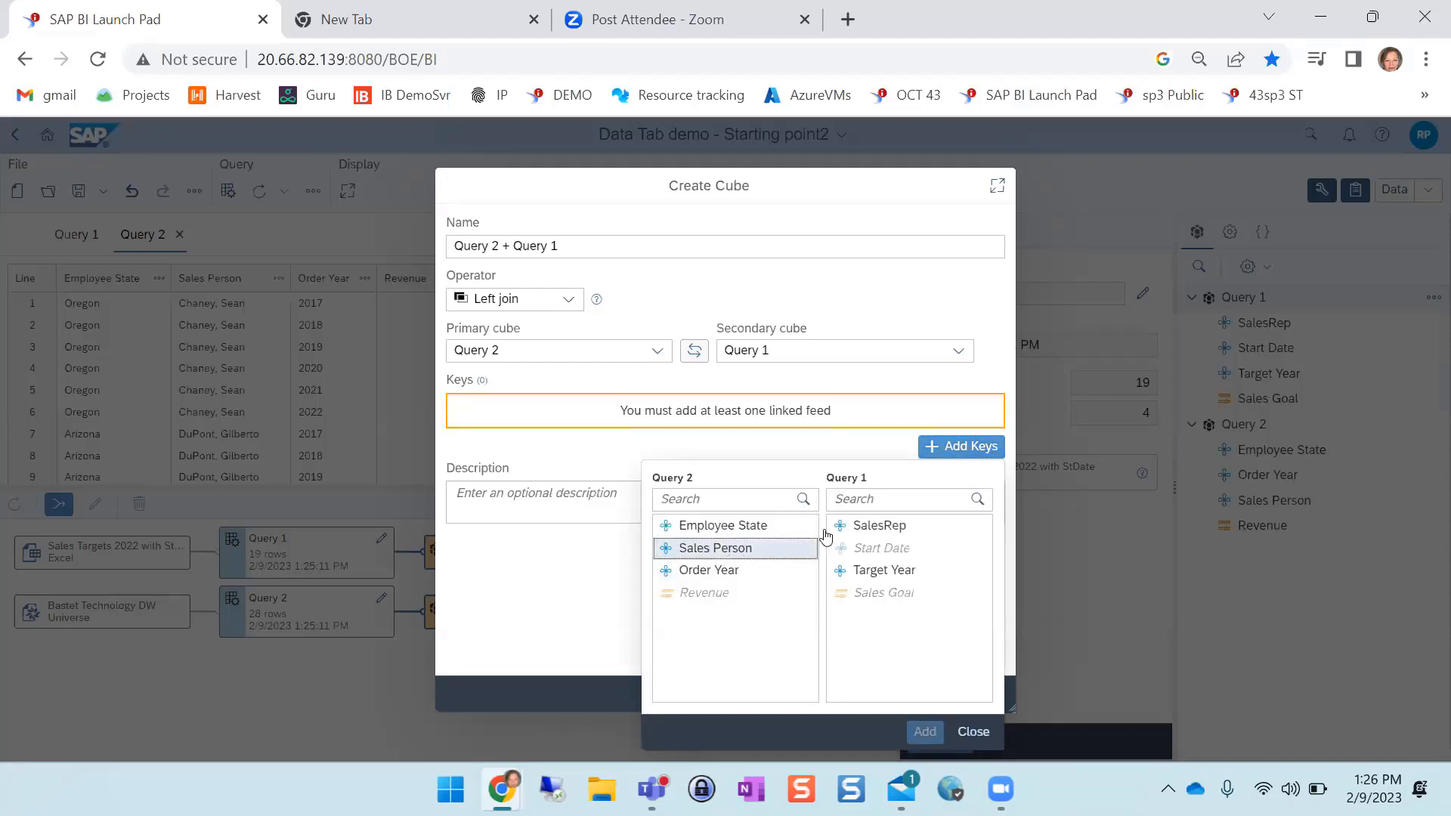
{"action": "left_click", "coordinate": [912, 529]}
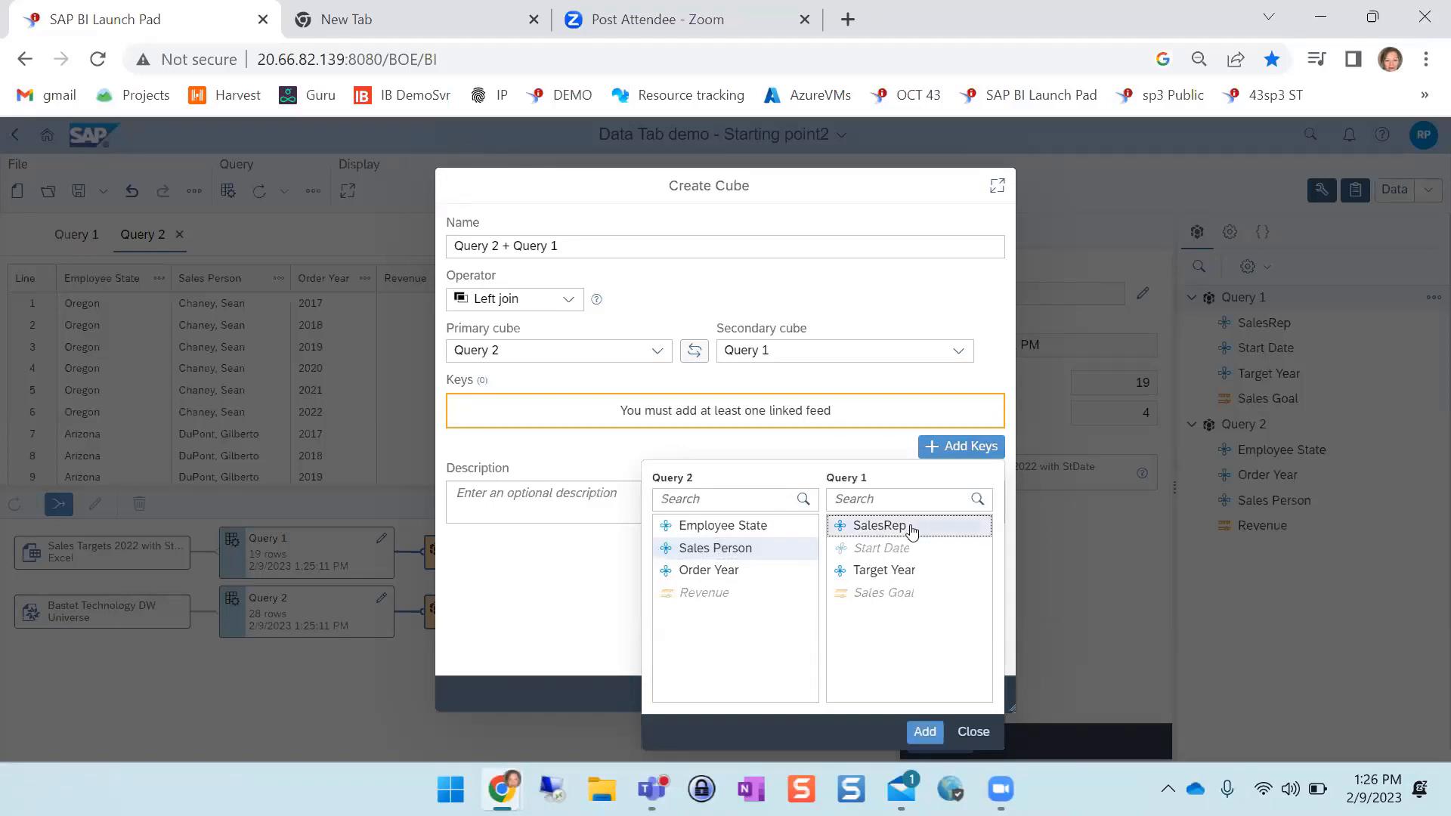
{"action": "left_click", "coordinate": [924, 732]}
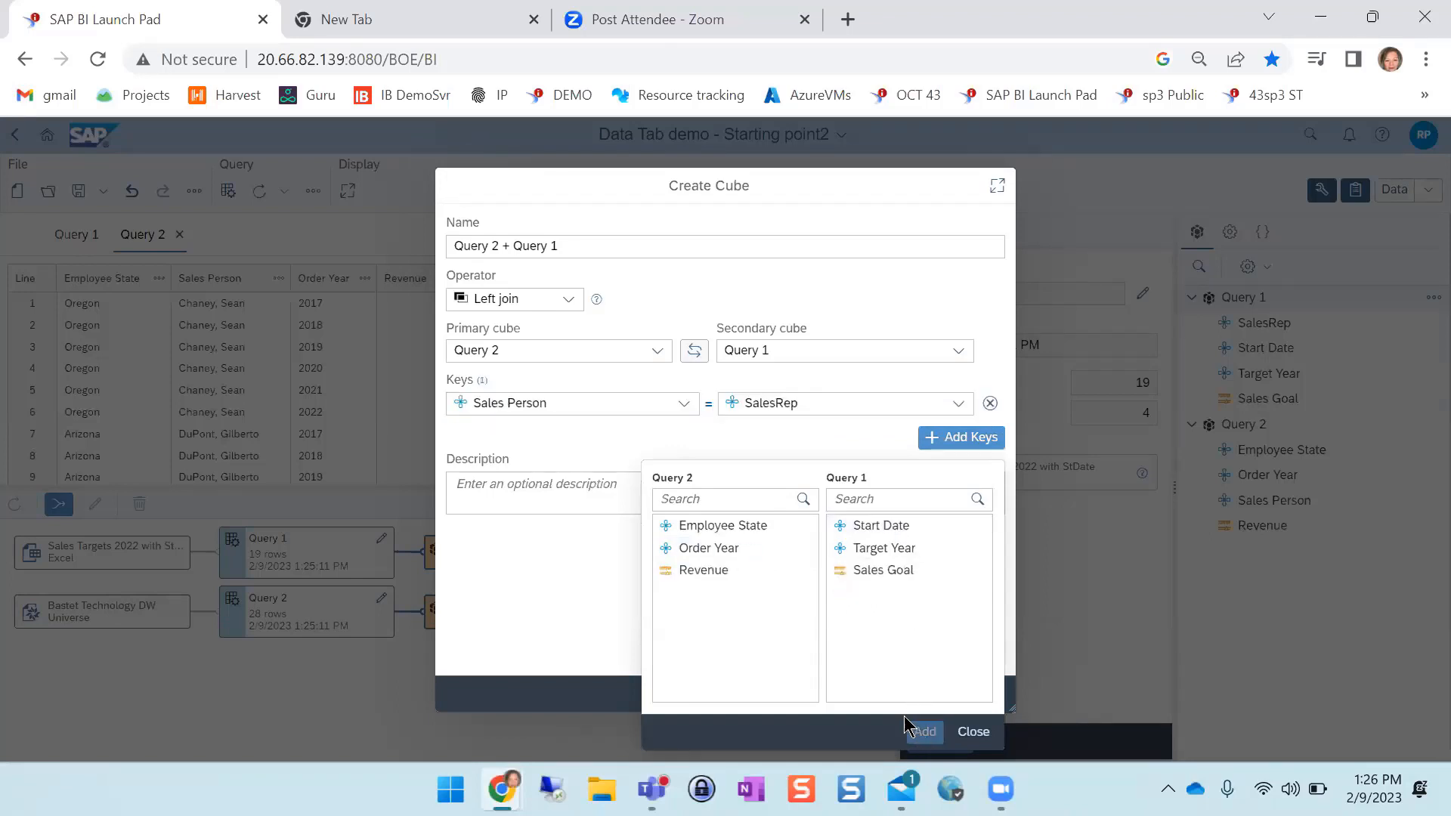
Add Order Year = Target Year as the second join key and create the combined cube
{"action": "left_click", "coordinate": [705, 550]}
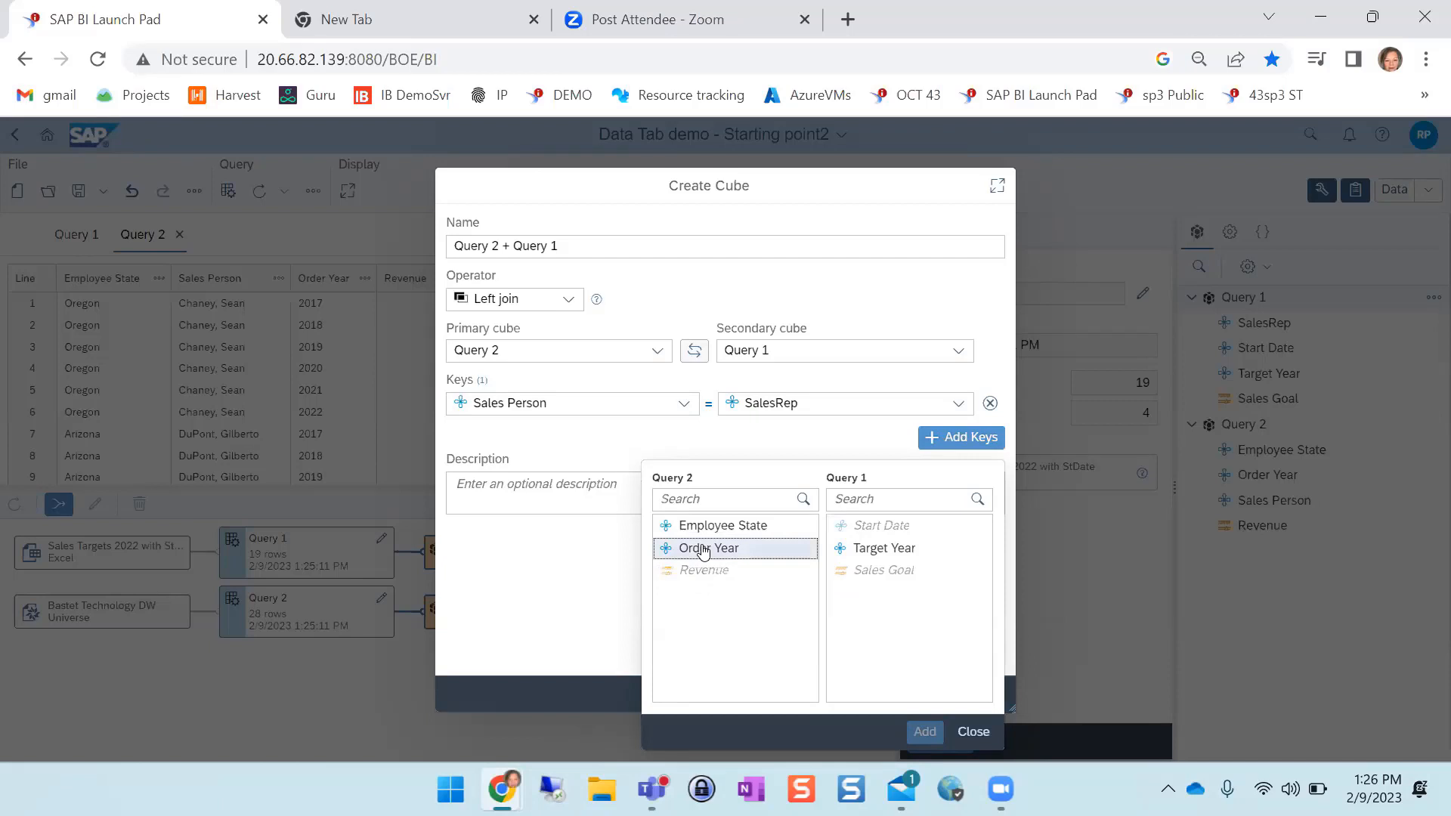
{"action": "left_click", "coordinate": [869, 549]}
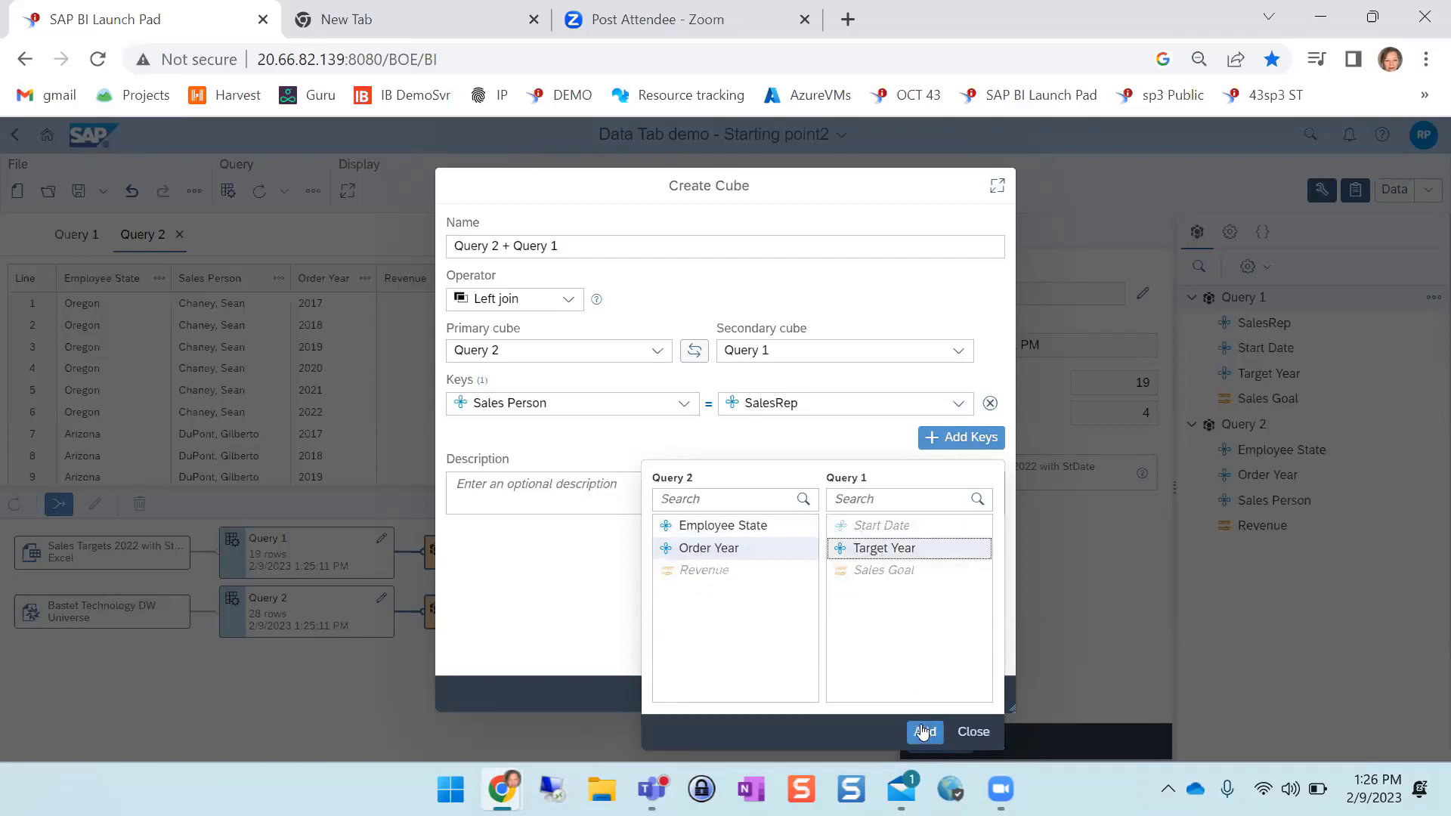
{"action": "left_click", "coordinate": [922, 731]}
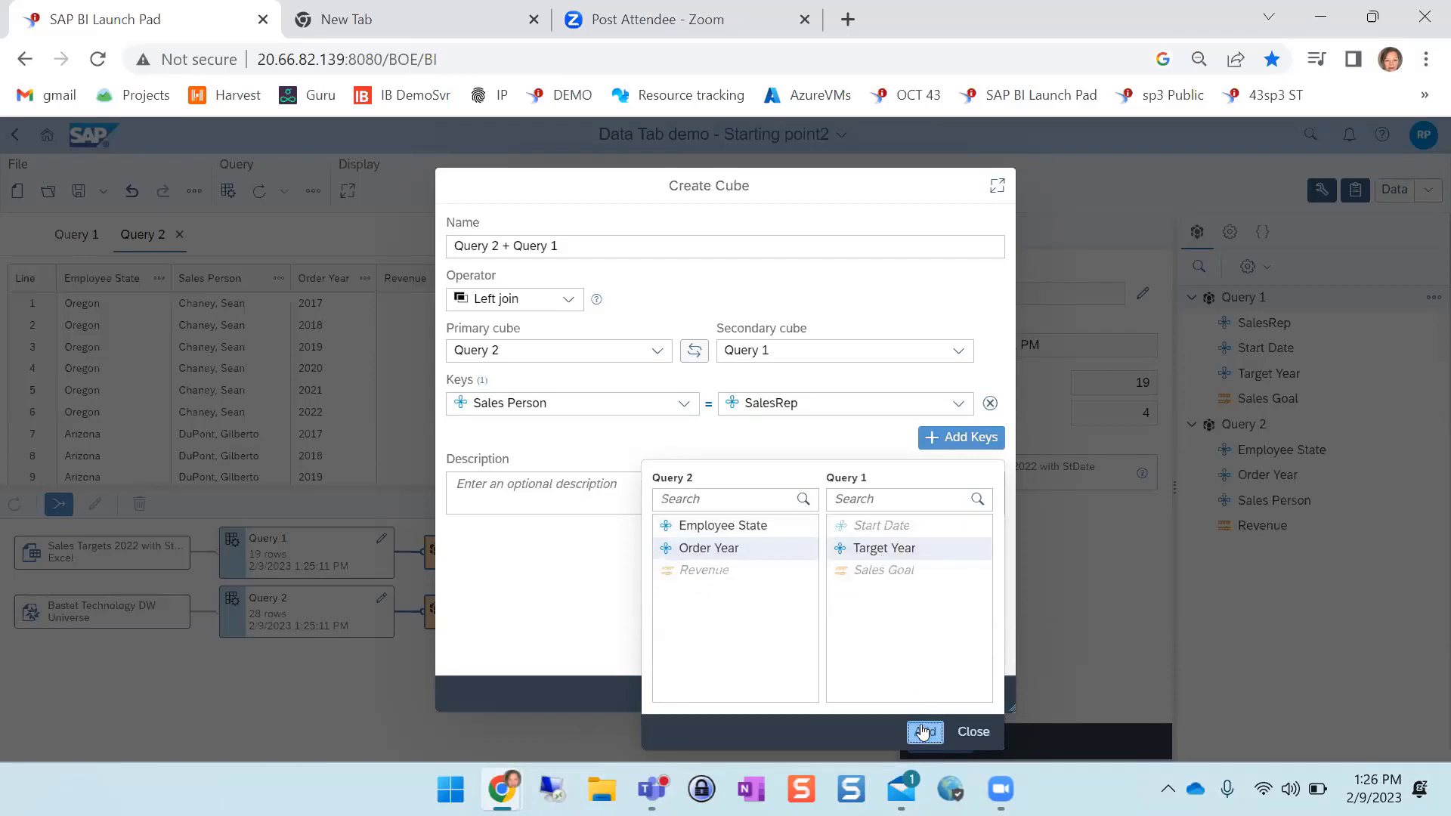
{"action": "left_click", "coordinate": [975, 732]}
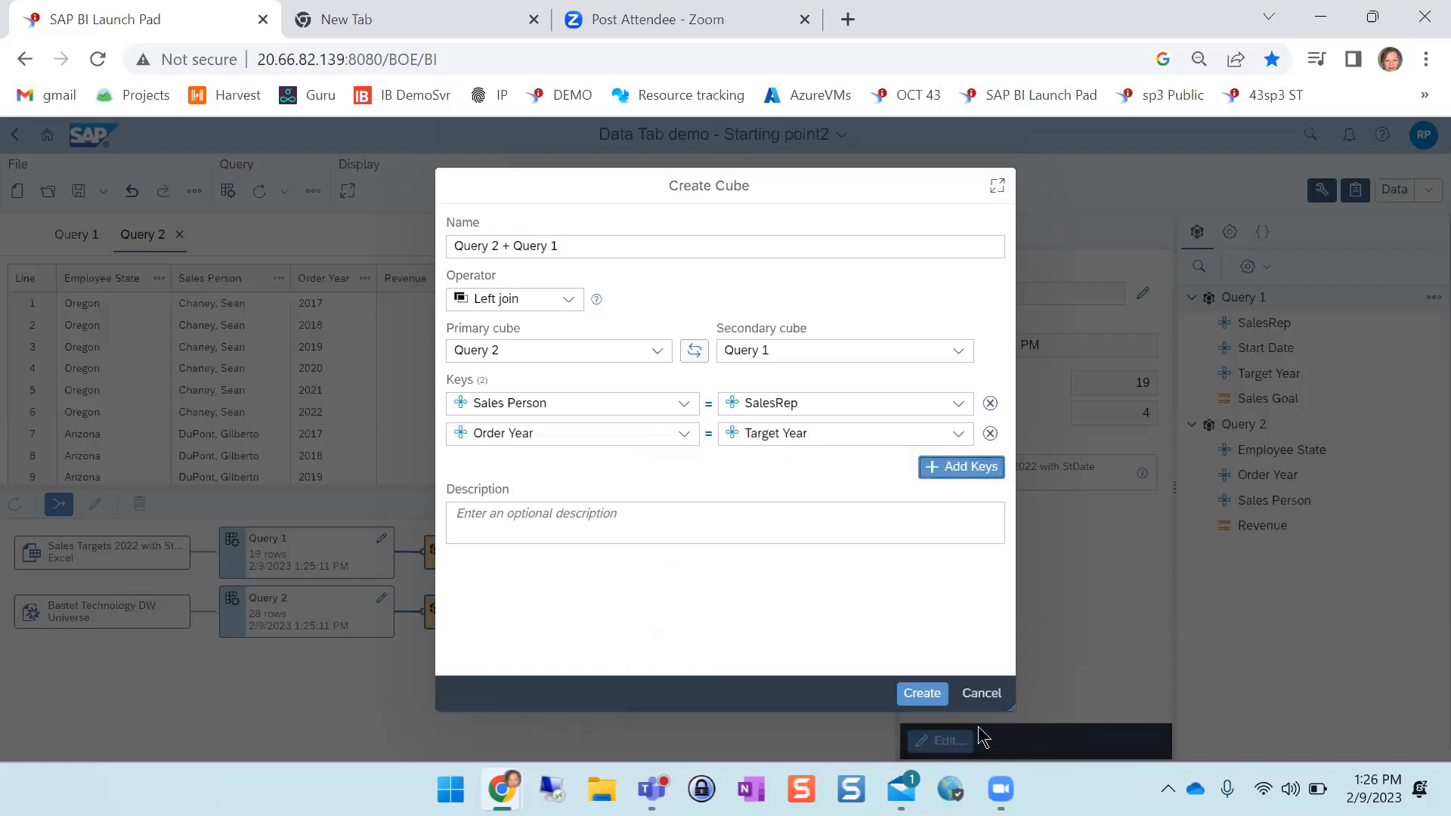
{"action": "left_click", "coordinate": [922, 693]}
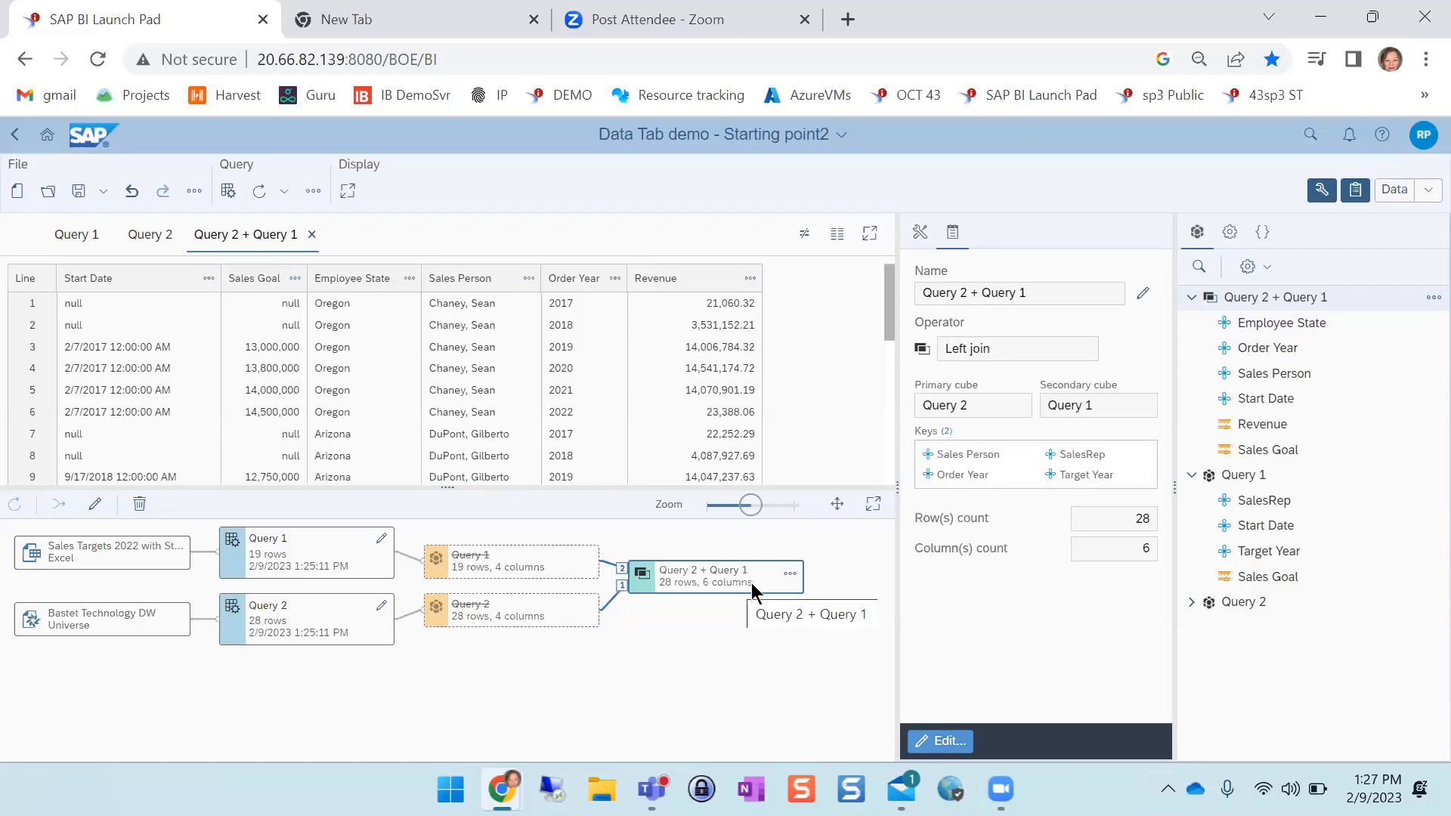
Rename the combined cube as "Sales Rep Rev & Target"
{"action": "left_click", "coordinate": [789, 573]}
{"action": "left_click", "coordinate": [813, 593]}
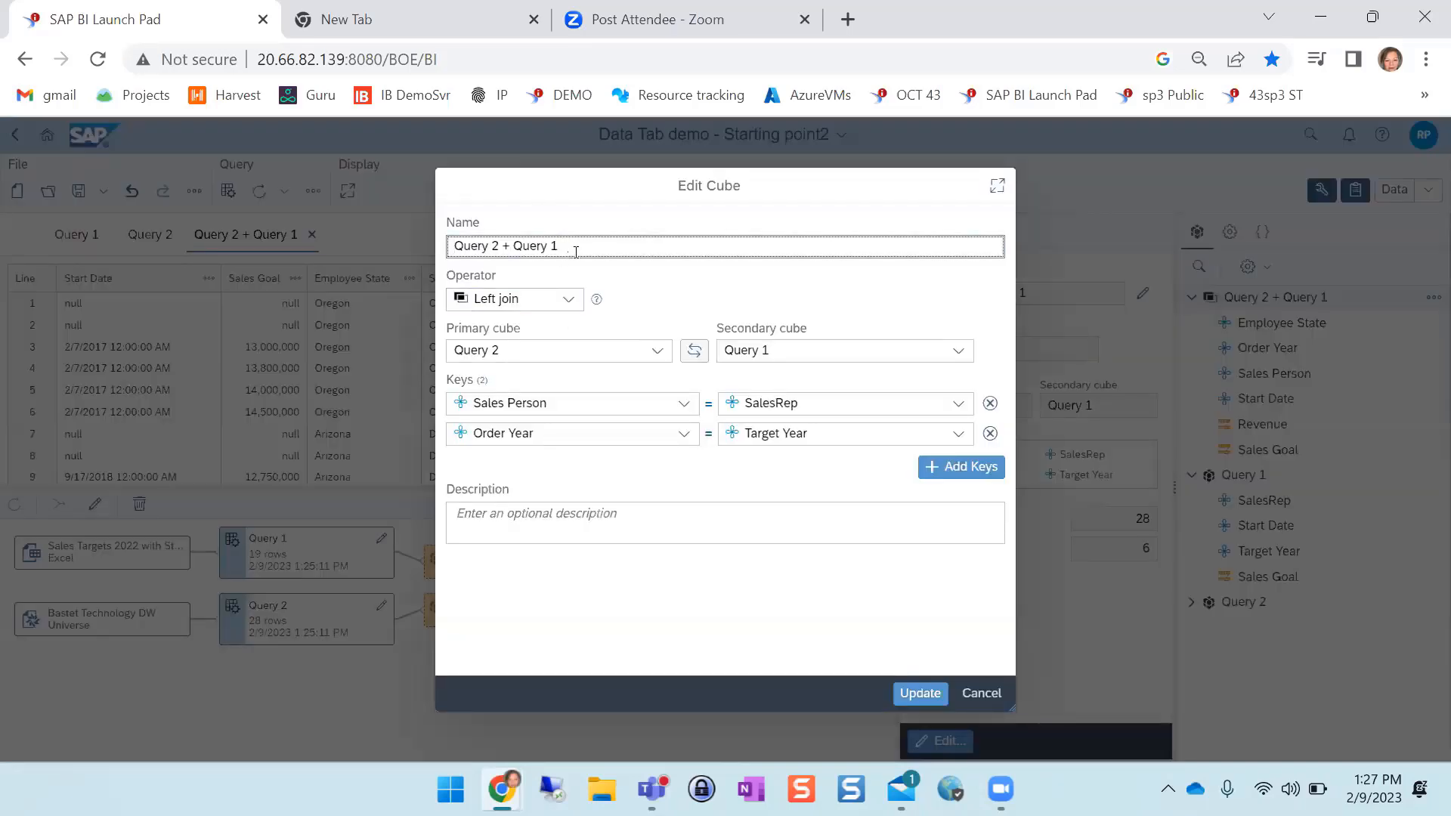
{"action": "left_click_drag", "start_coordinate": [576, 252], "coordinate": [443, 252]}
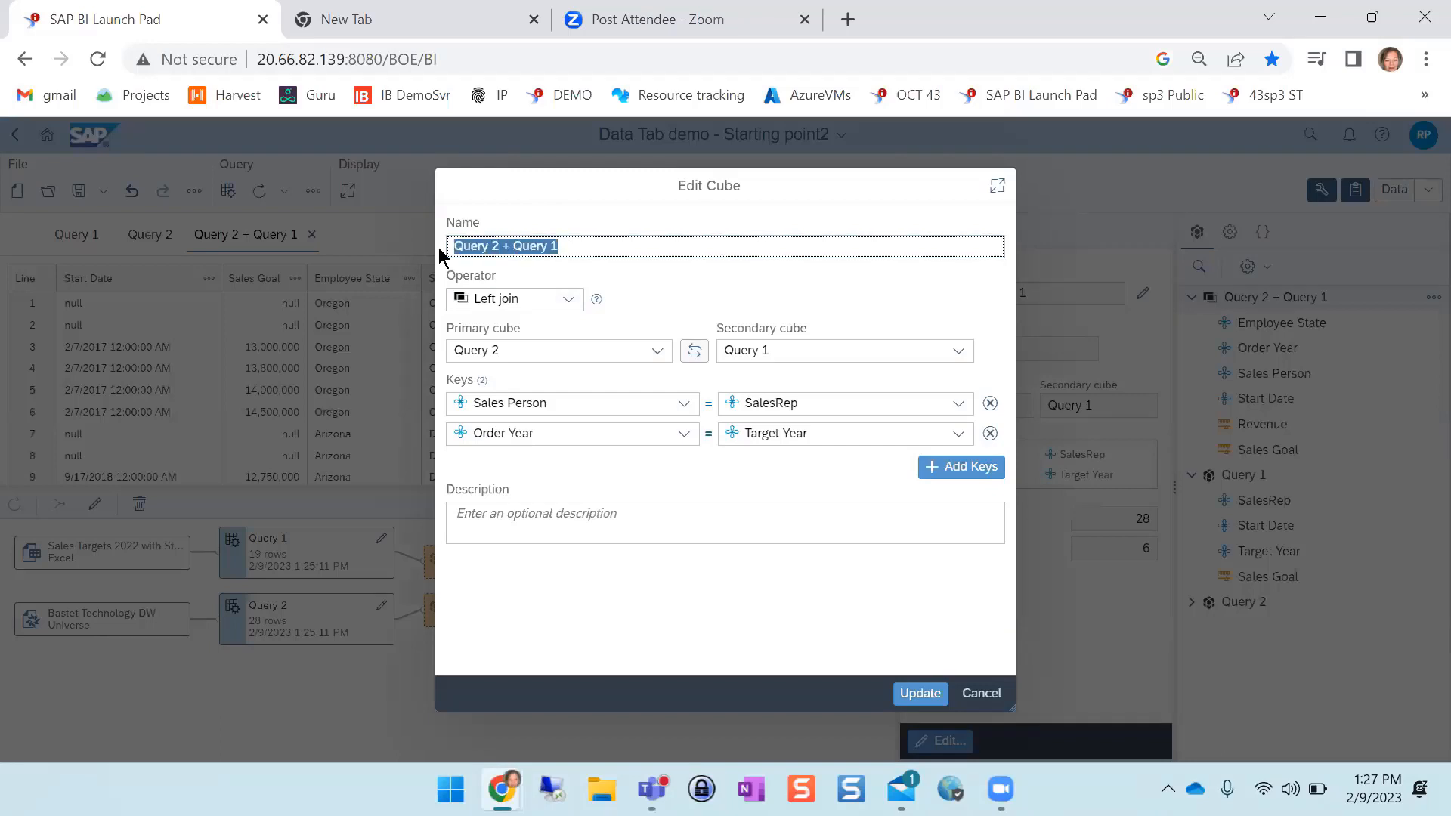
{"action": "type", "text": "Sales "}
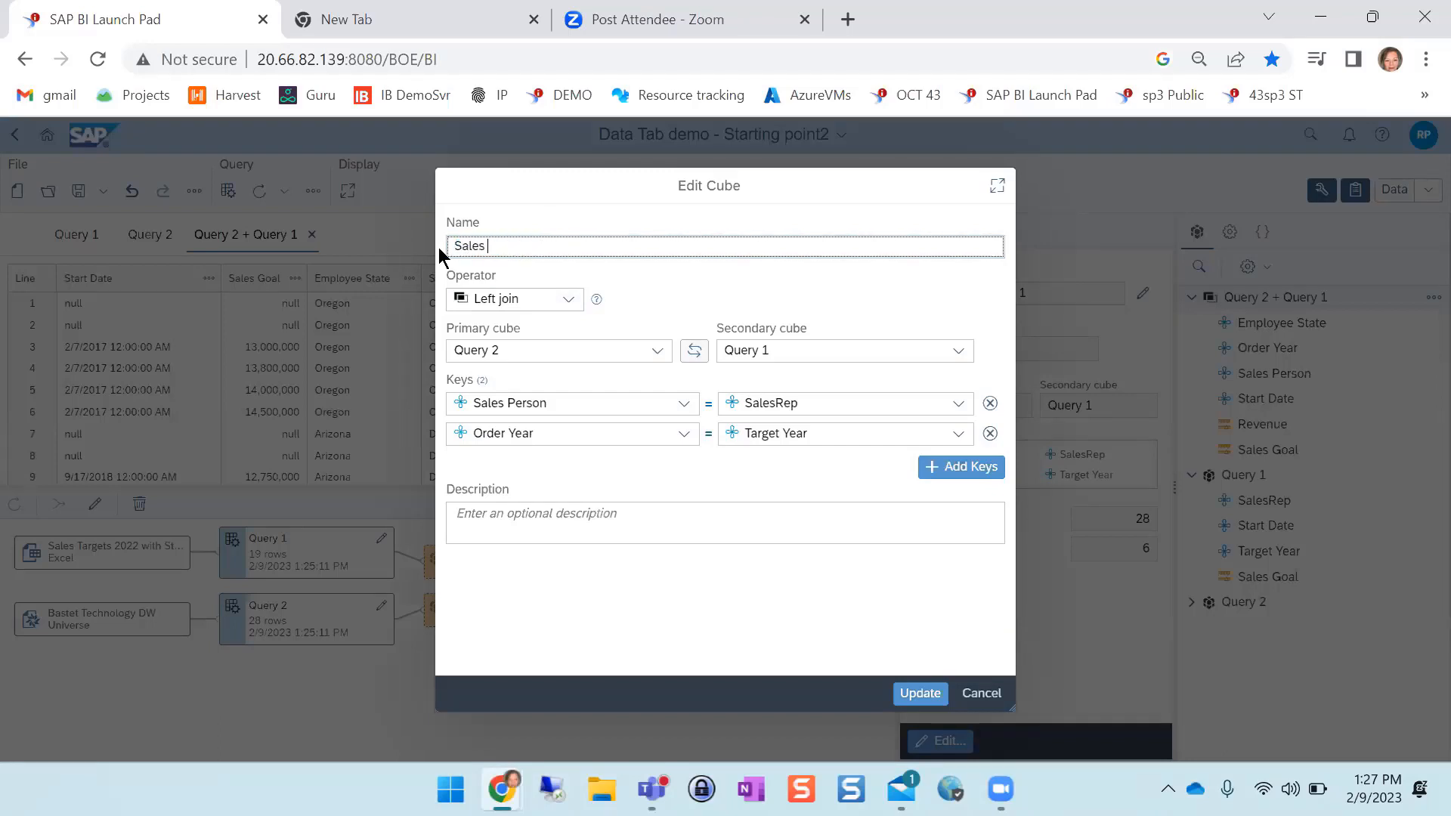
{"action": "type", "text": "Rep Rev & Target"}
{"action": "left_click", "coordinate": [911, 690]}
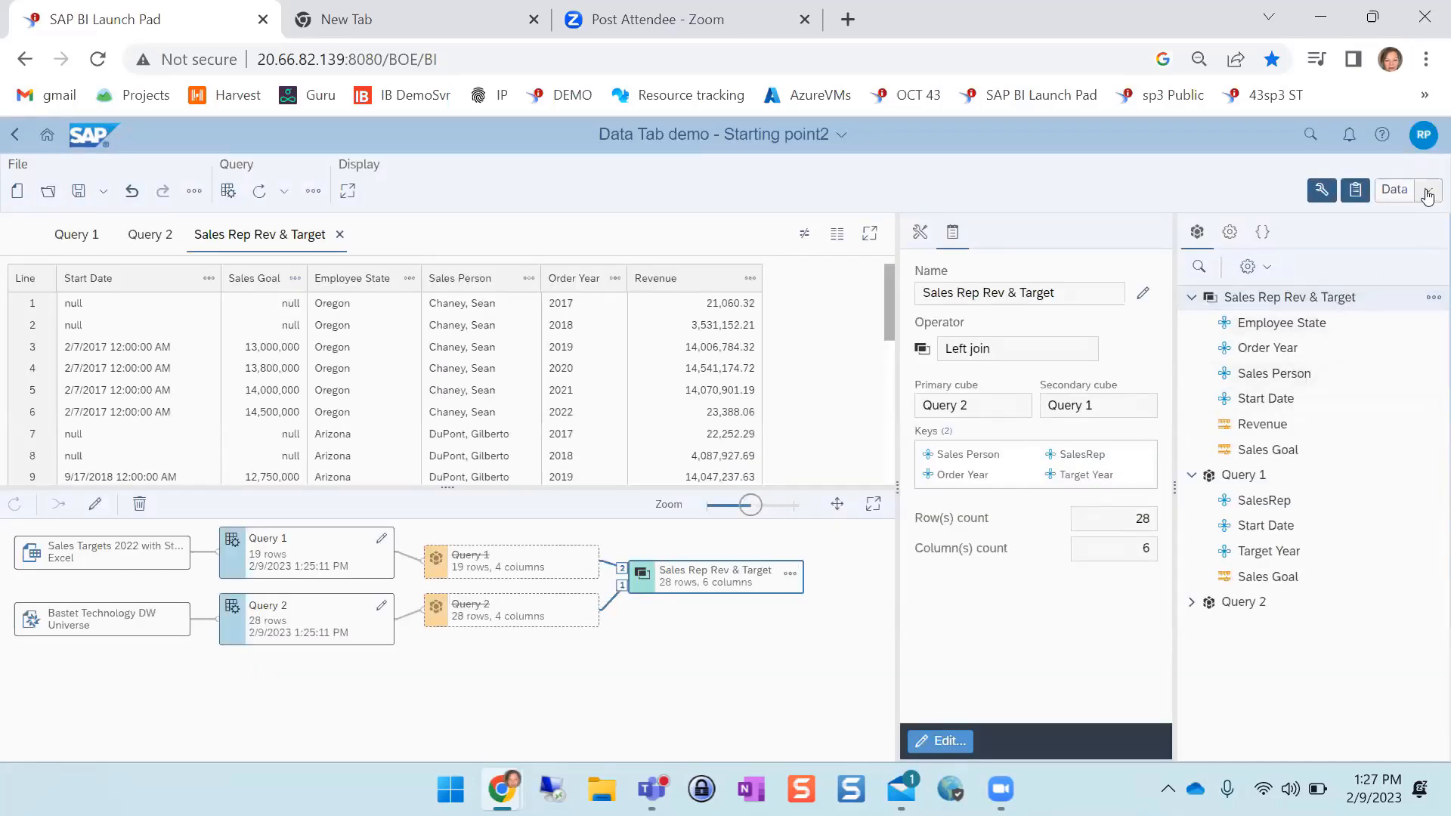
In Design mode, add a table of Employee State, Sales Goal, Order Year, Sales Person and Start Date beside the report's existing tables
{"action": "left_click", "coordinate": [1426, 195]}
{"action": "left_click", "coordinate": [1375, 251]}
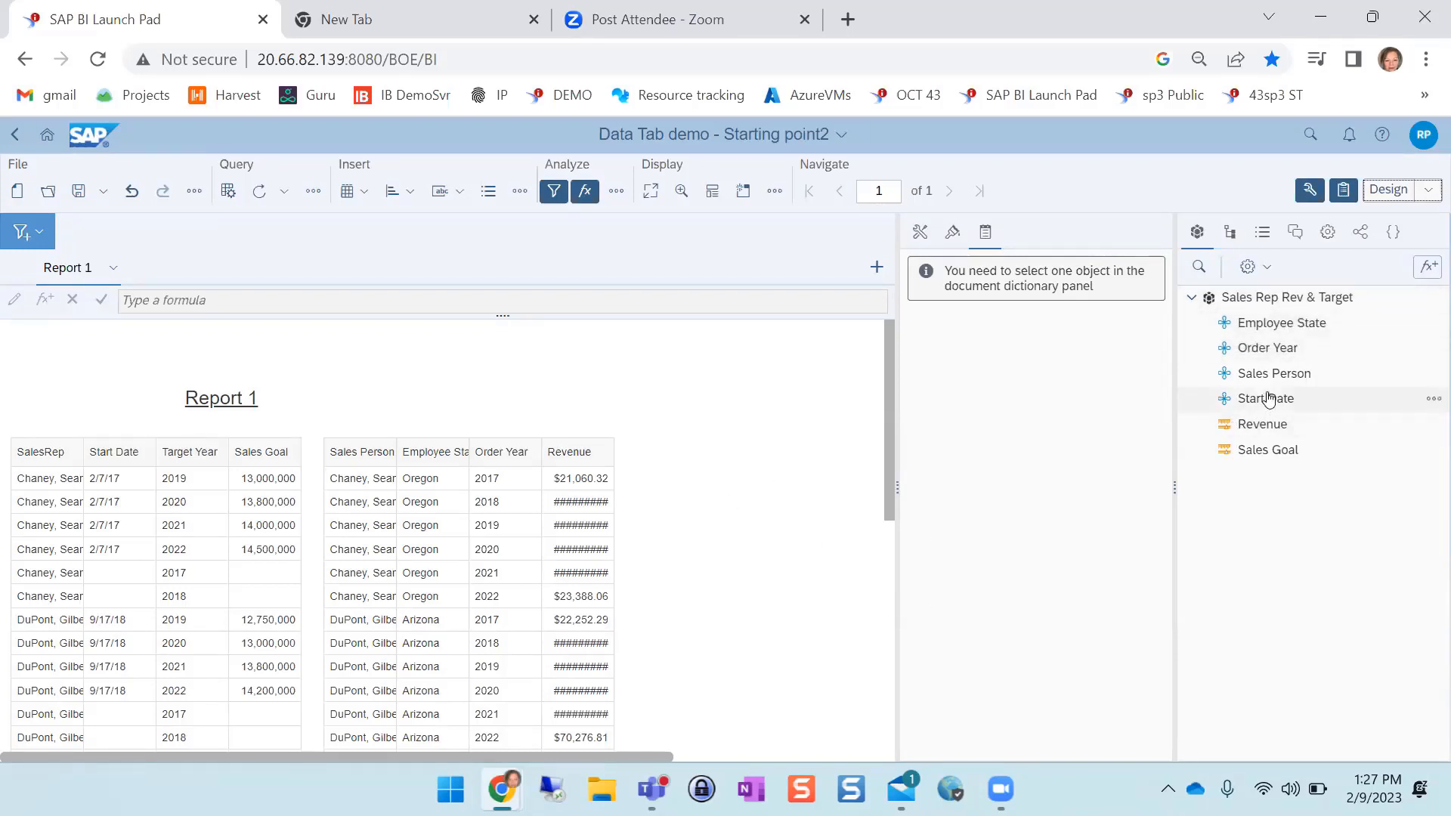
{"action": "left_click", "coordinate": [1243, 353]}
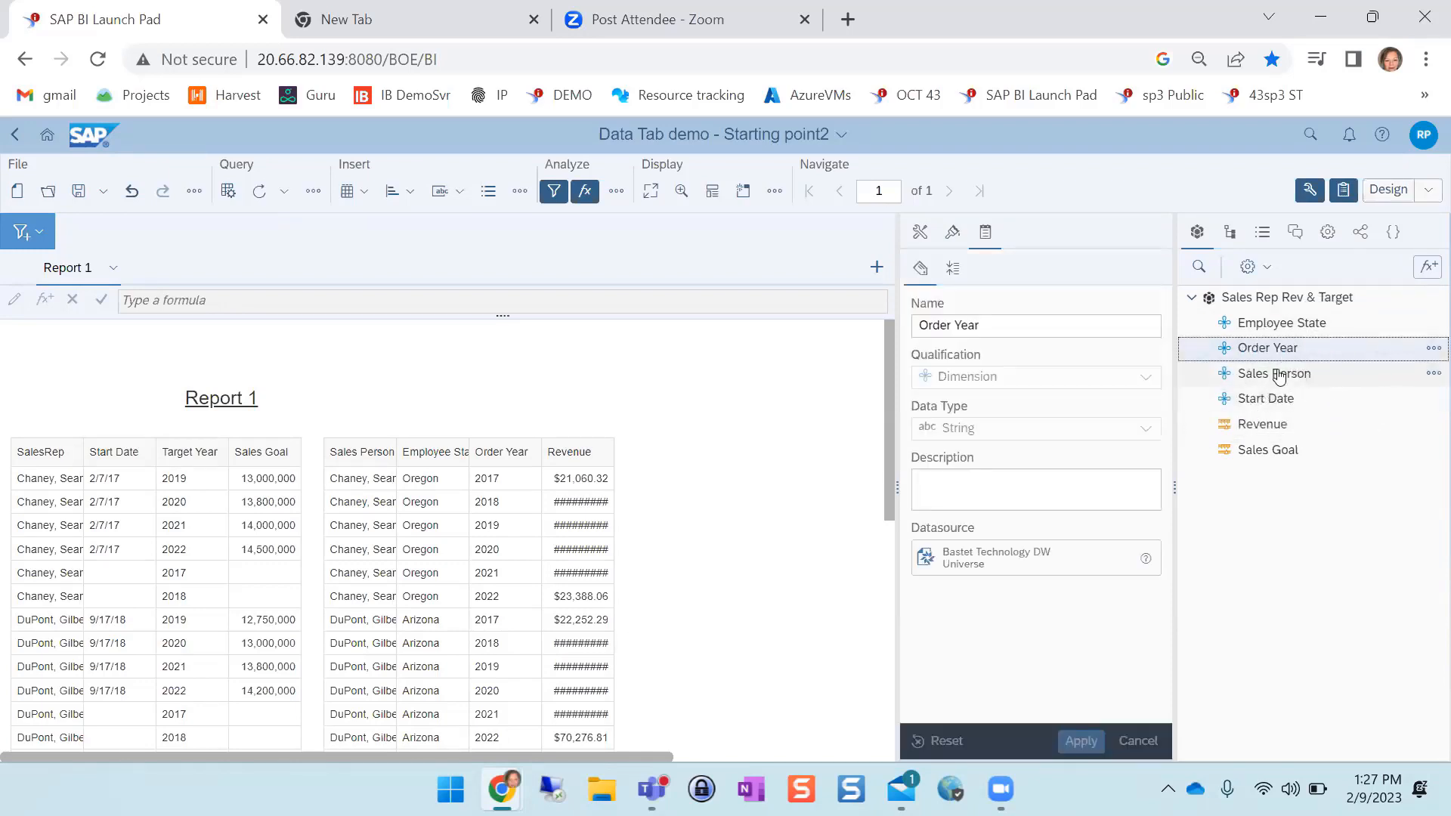
{"action": "left_click", "coordinate": [1284, 374]}
{"action": "left_click", "coordinate": [1263, 333]}
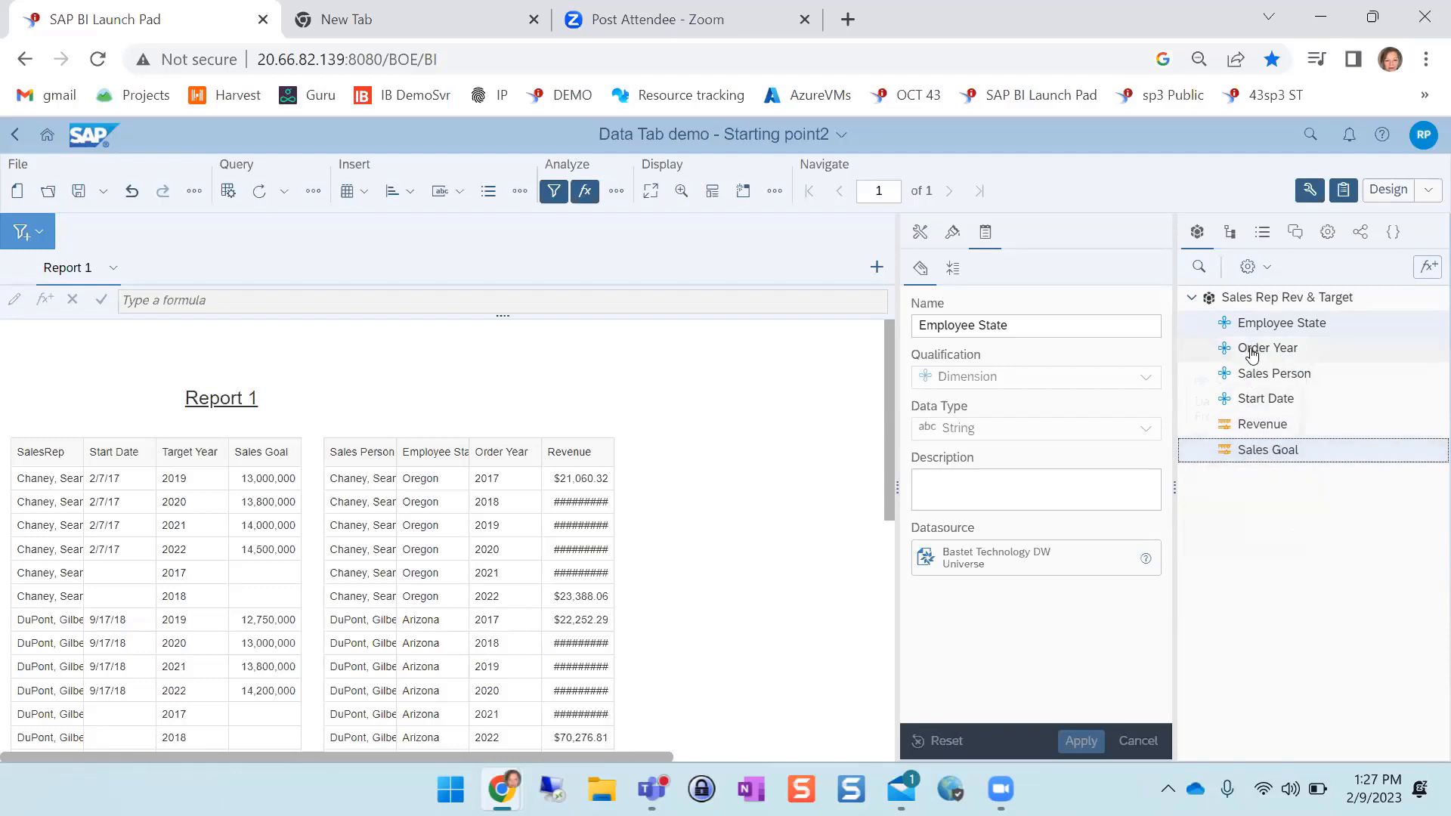
{"action": "left_click_drag", "start_coordinate": [1252, 354], "coordinate": [1246, 384]}
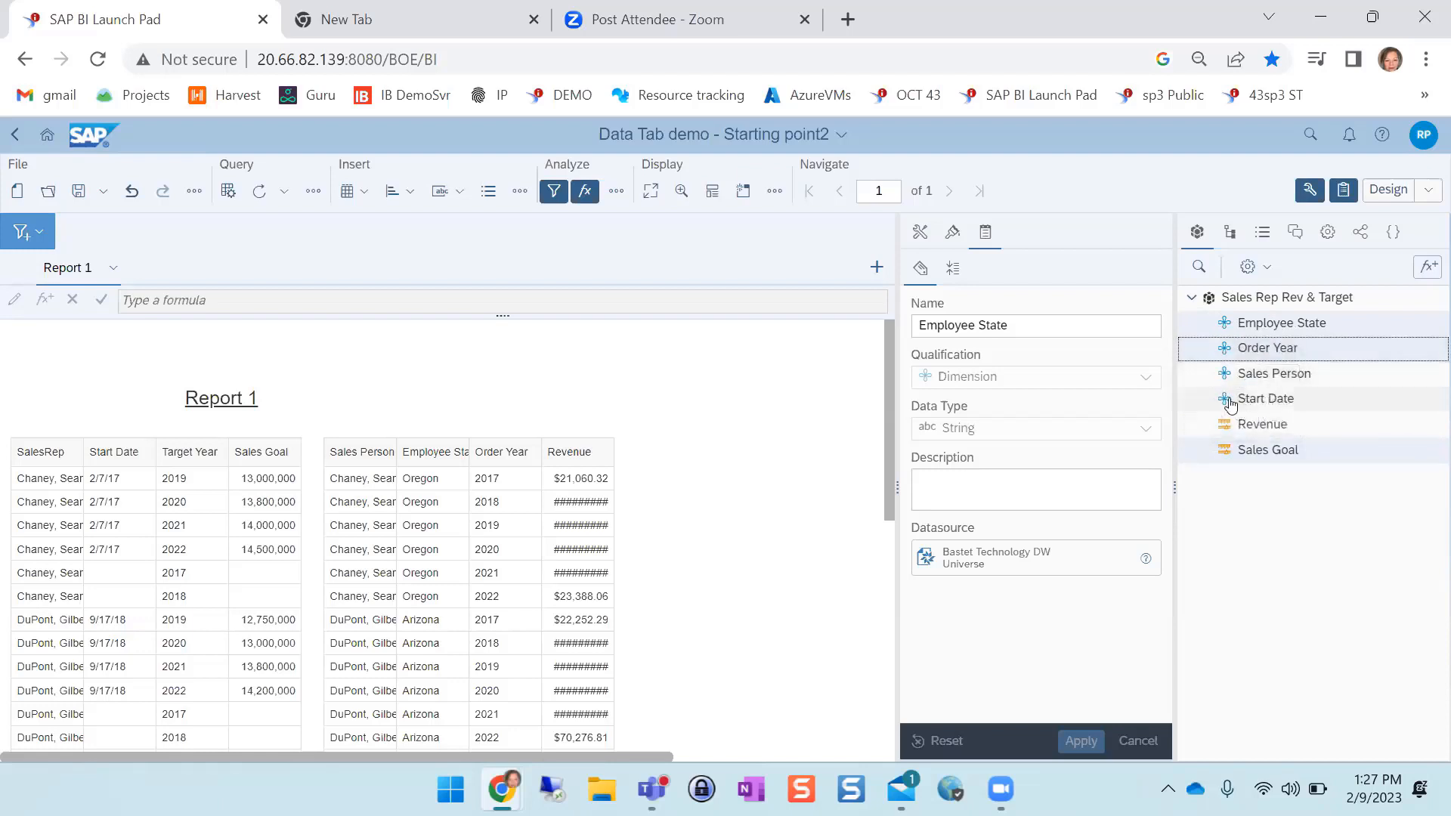
{"action": "left_click", "coordinate": [1228, 376], "text": "ctrl"}
{"action": "left_click", "coordinate": [1248, 398], "text": "ctrl"}
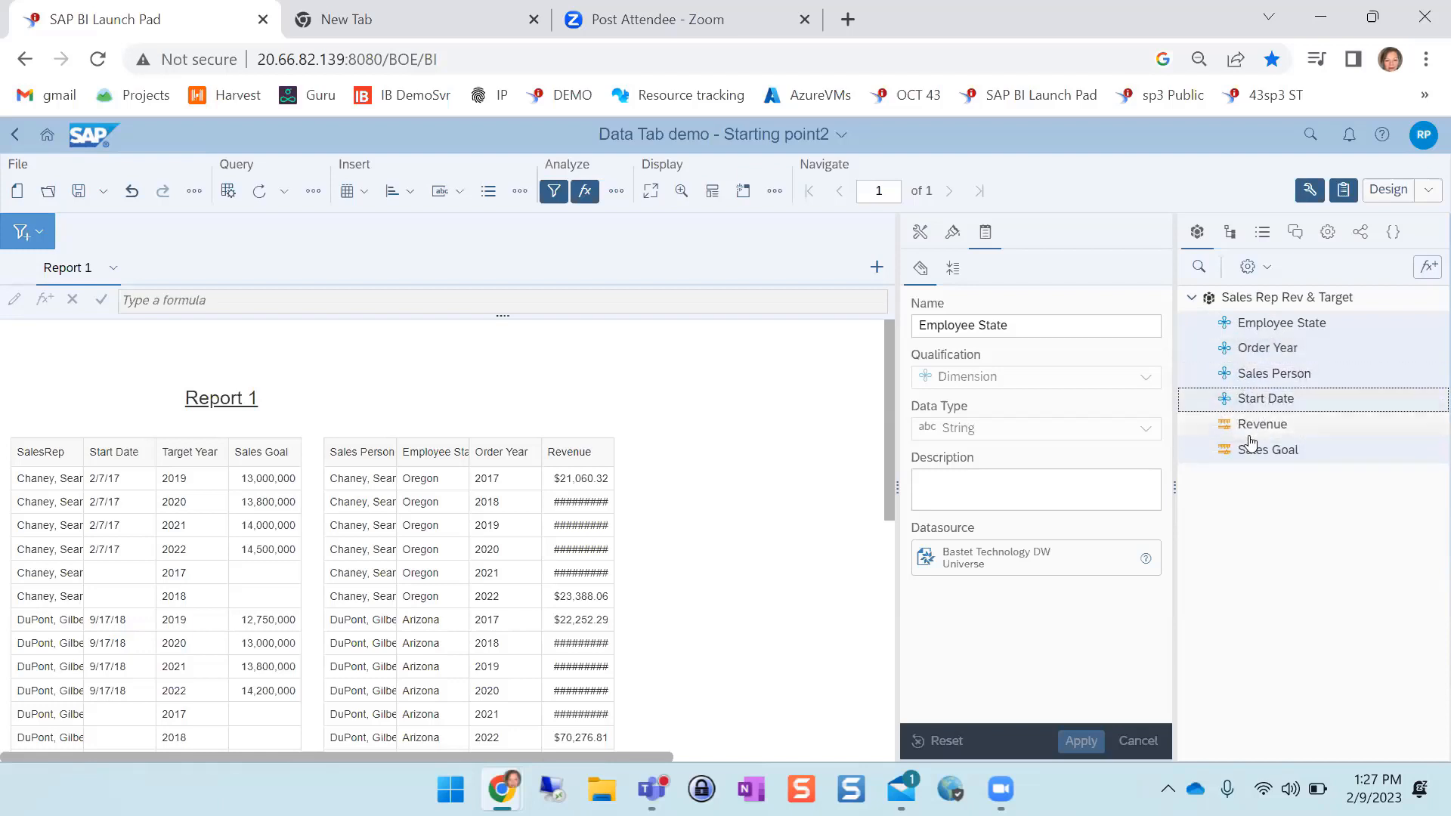
{"action": "left_click", "coordinate": [1247, 426], "text": "ctrl"}
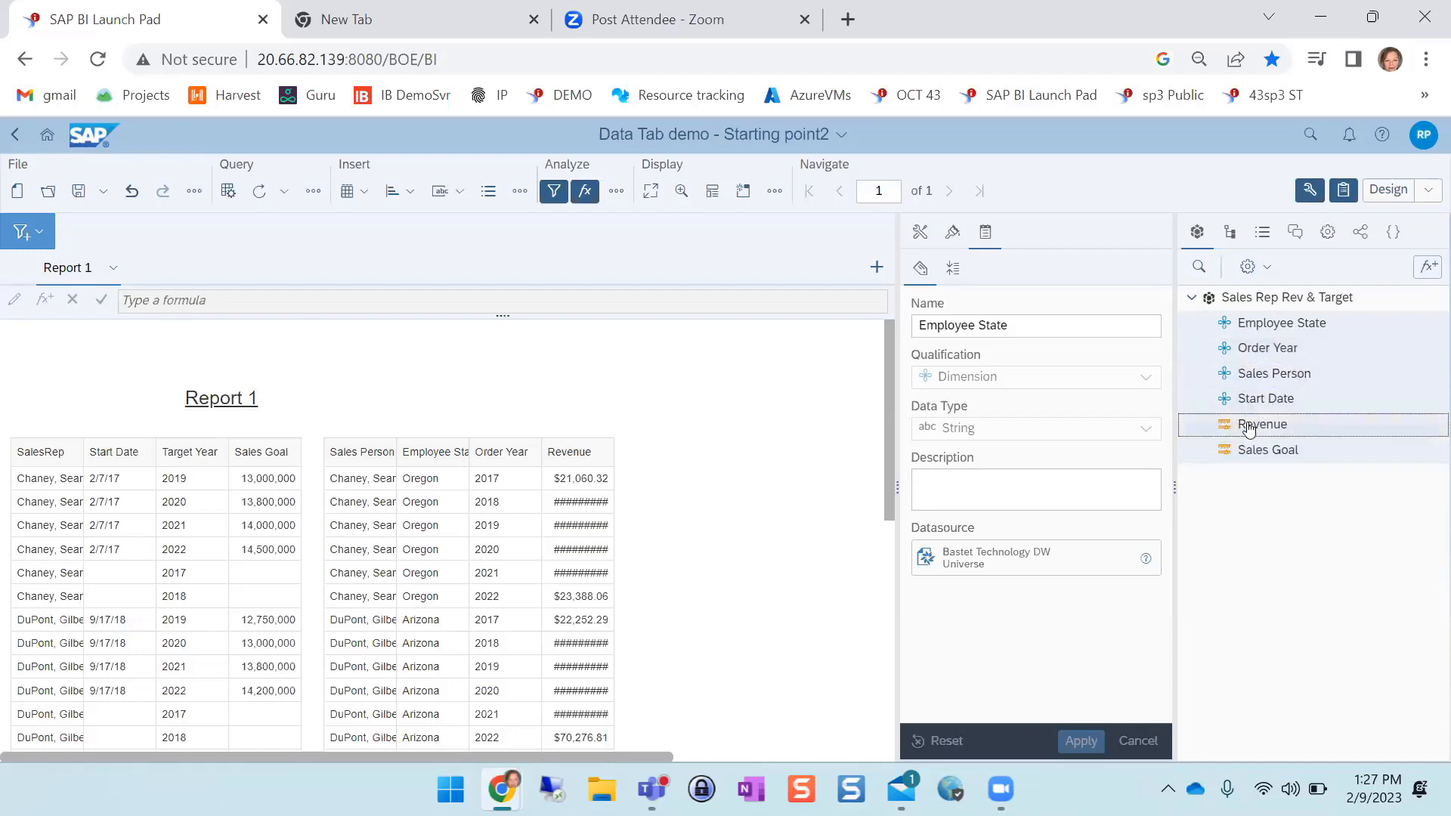
{"action": "left_click", "coordinate": [1242, 298], "text": "ctrl"}
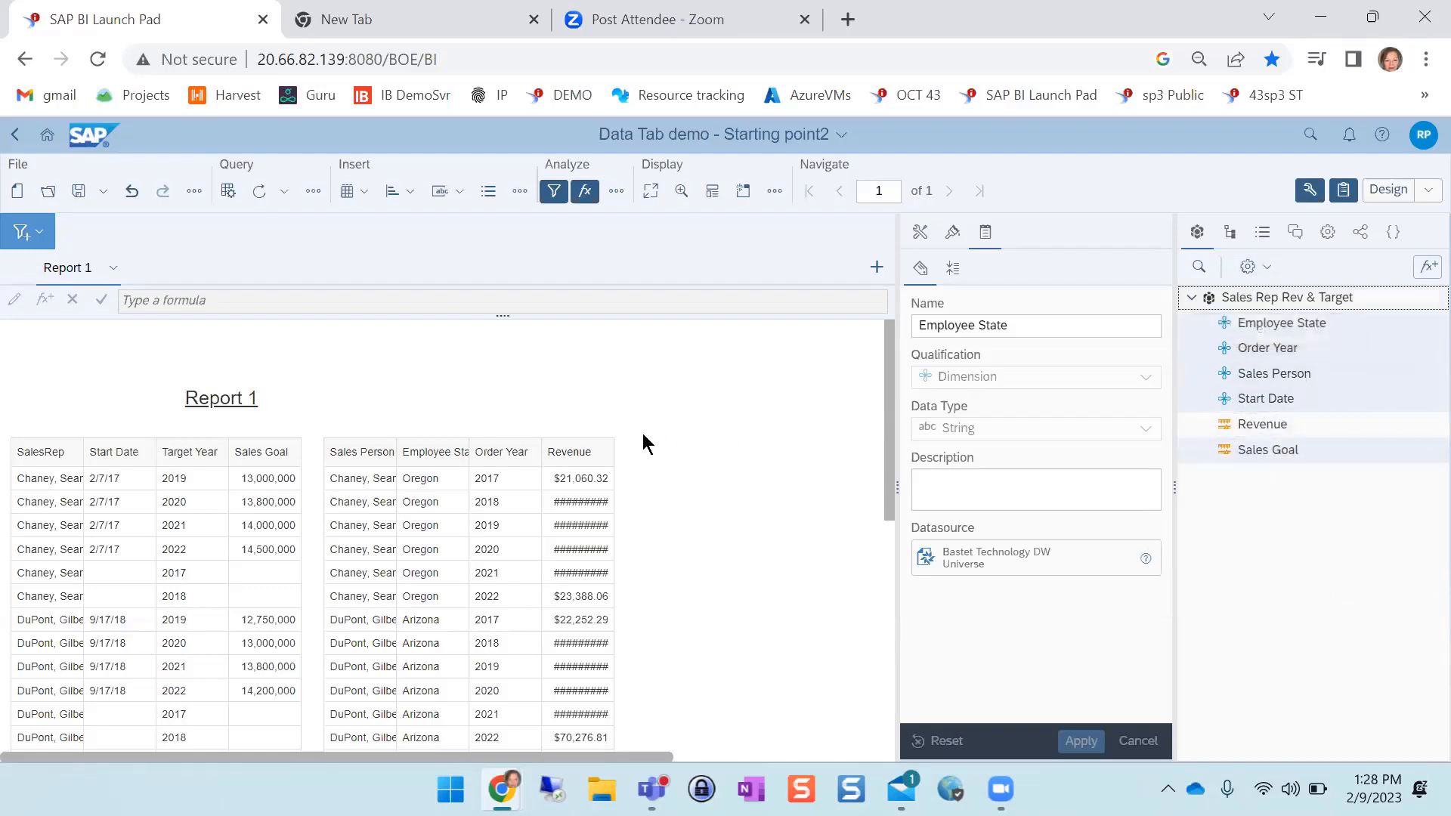
{"action": "left_click_drag", "start_coordinate": [1243, 326], "coordinate": [627, 461]}
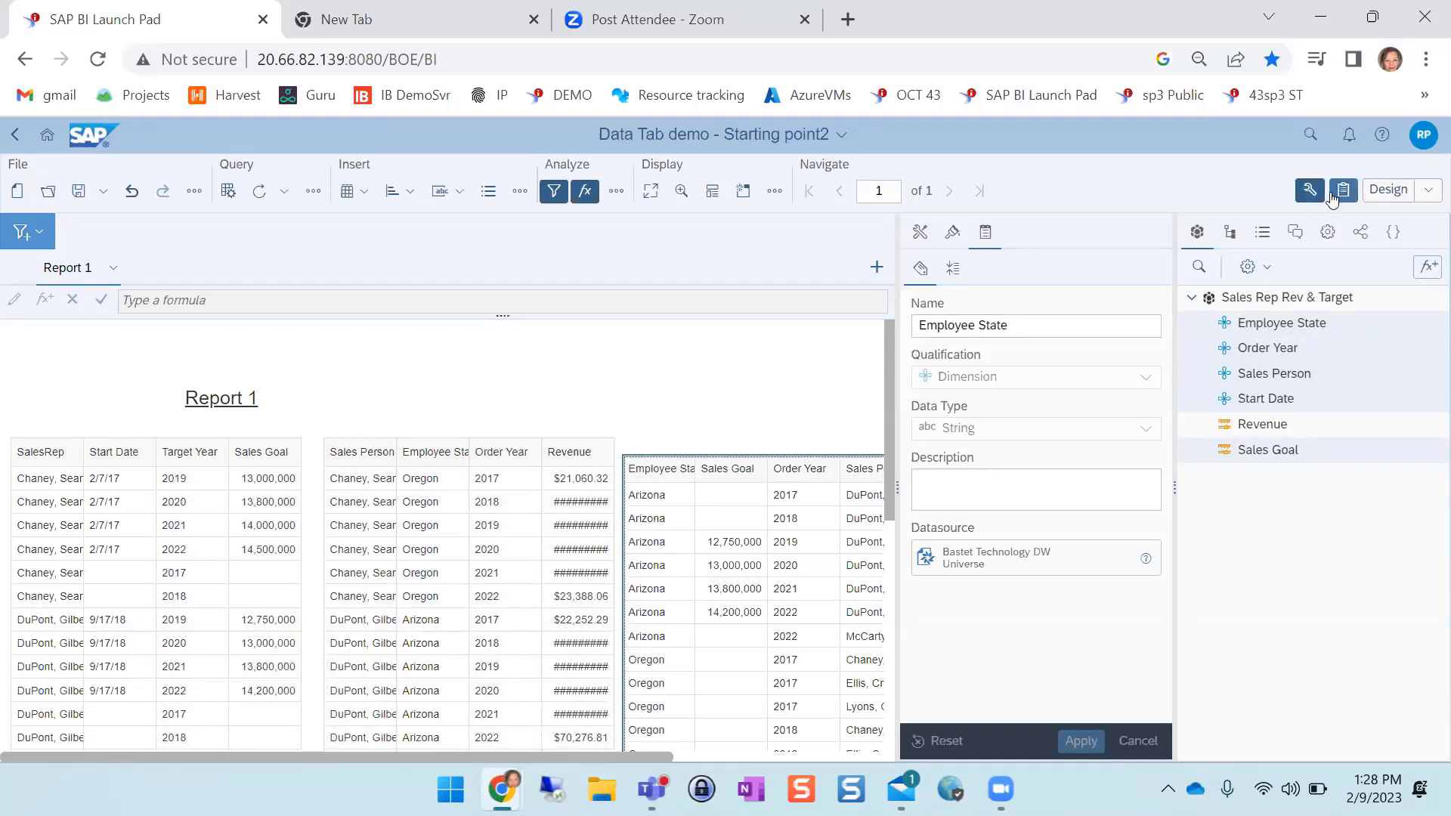
Add Revenue as the last column in the new table's data assignment
{"action": "left_click", "coordinate": [1309, 191]}
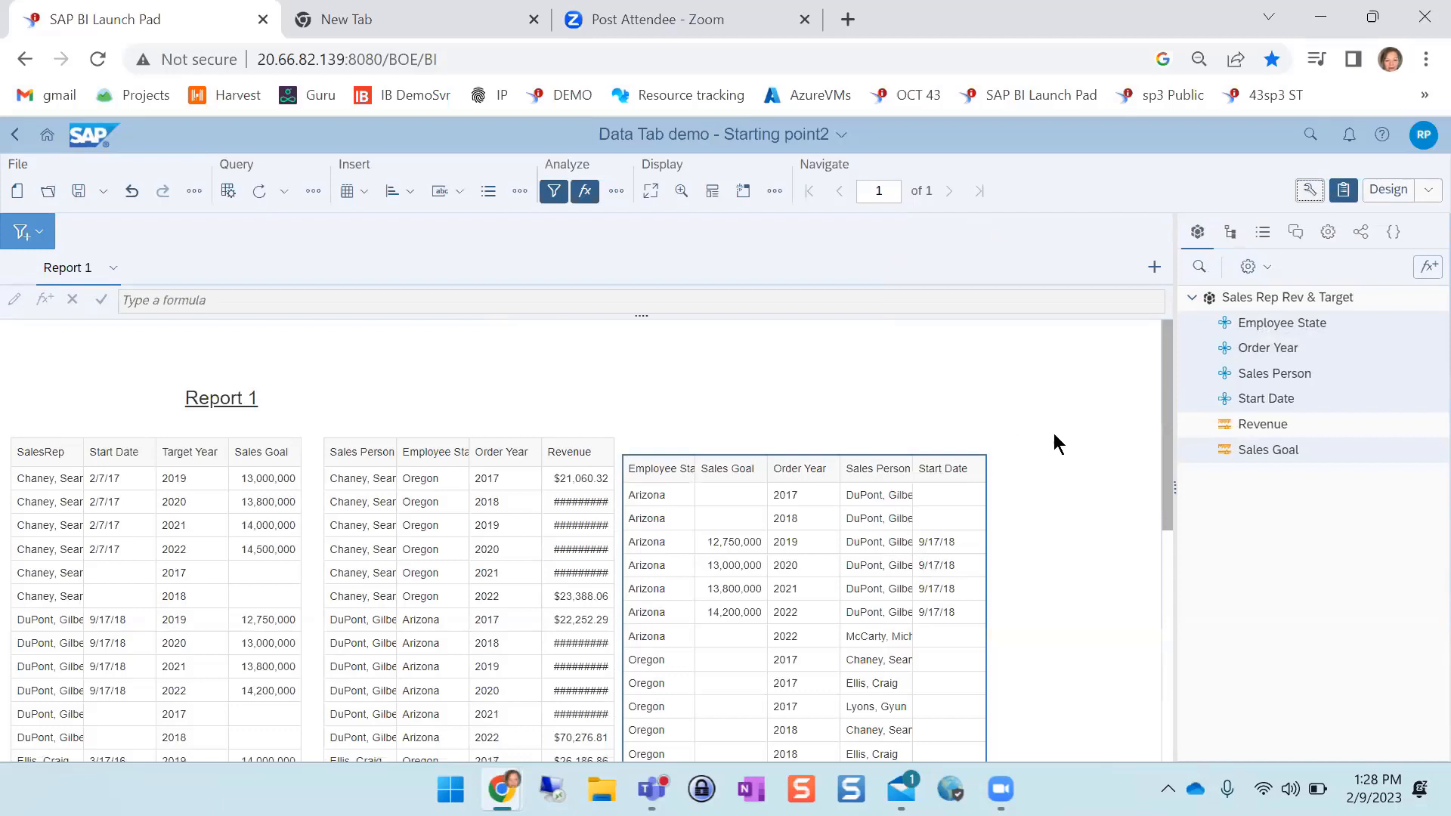
{"action": "left_click", "coordinate": [1311, 190]}
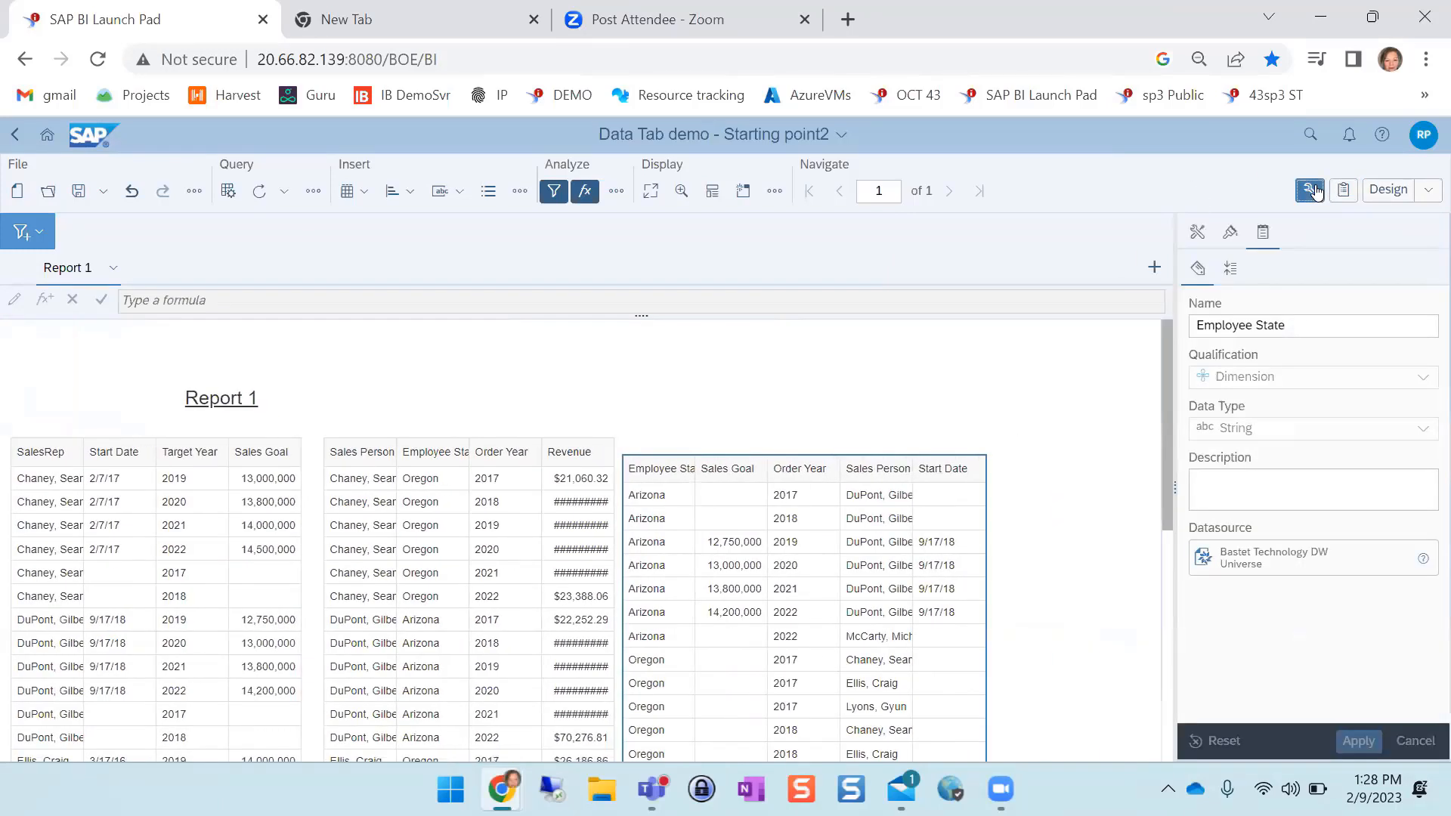
{"action": "left_click", "coordinate": [1197, 232]}
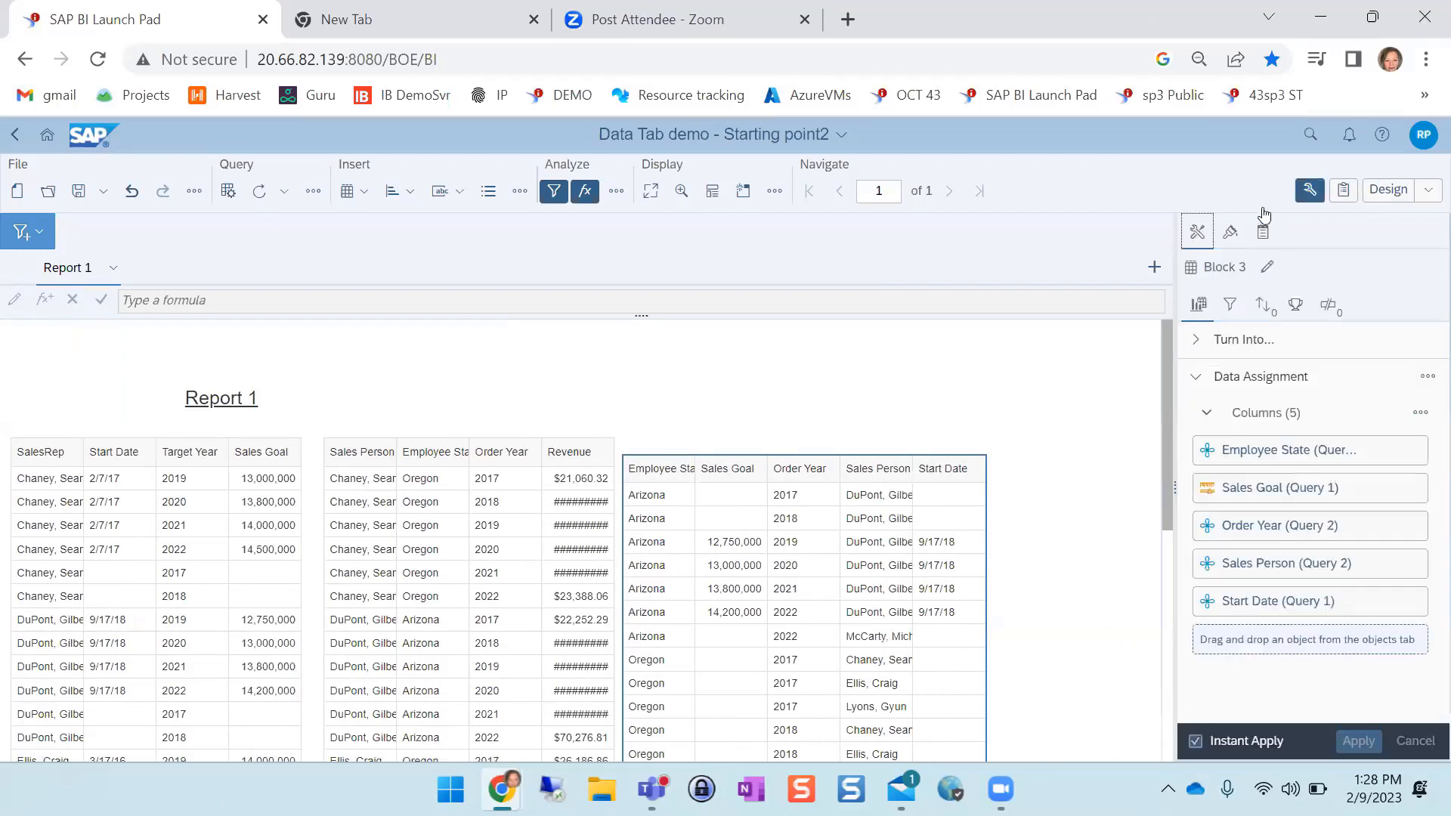
{"action": "left_click", "coordinate": [1343, 191]}
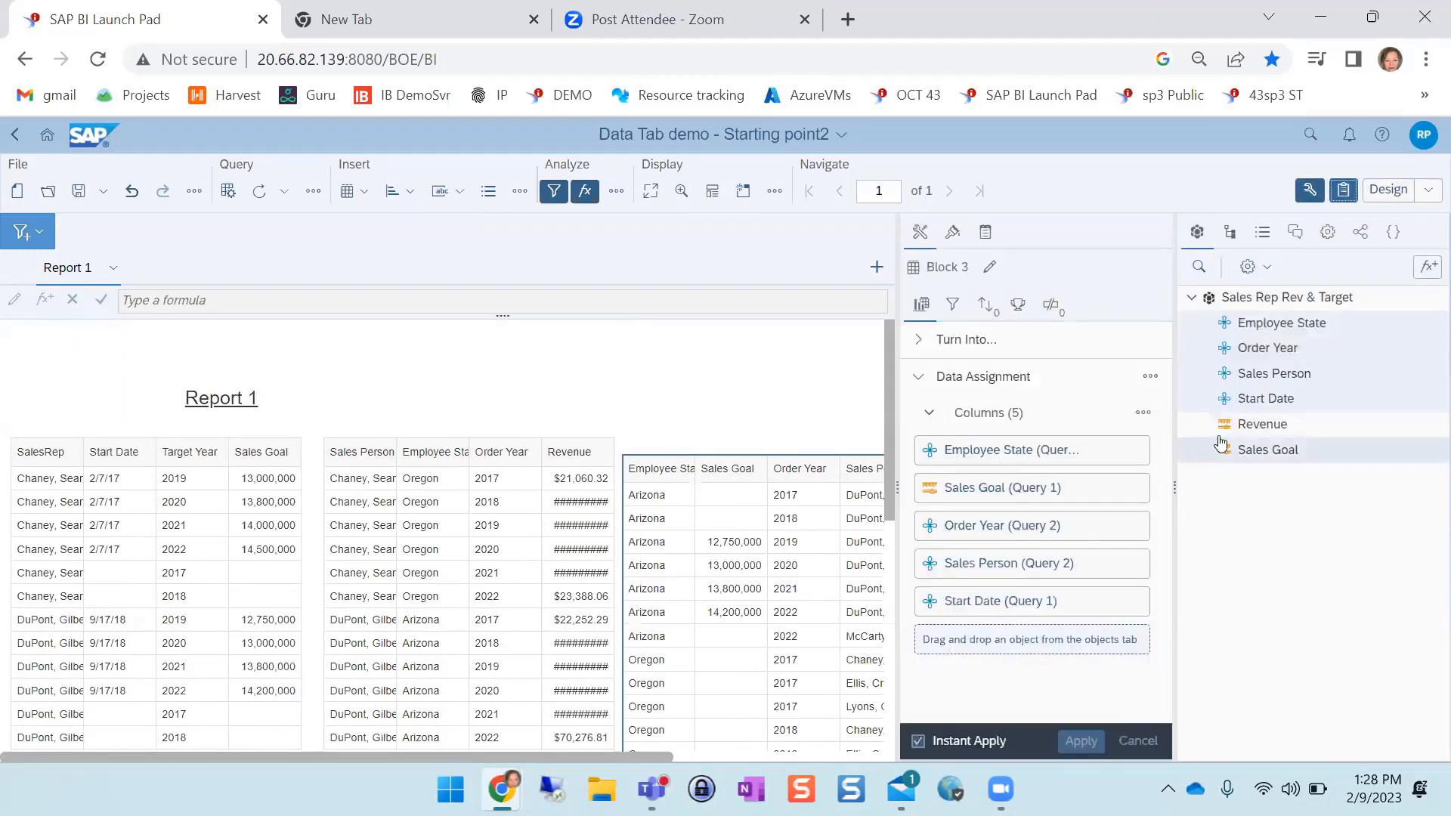
{"action": "left_click_drag", "start_coordinate": [1269, 427], "coordinate": [968, 620]}
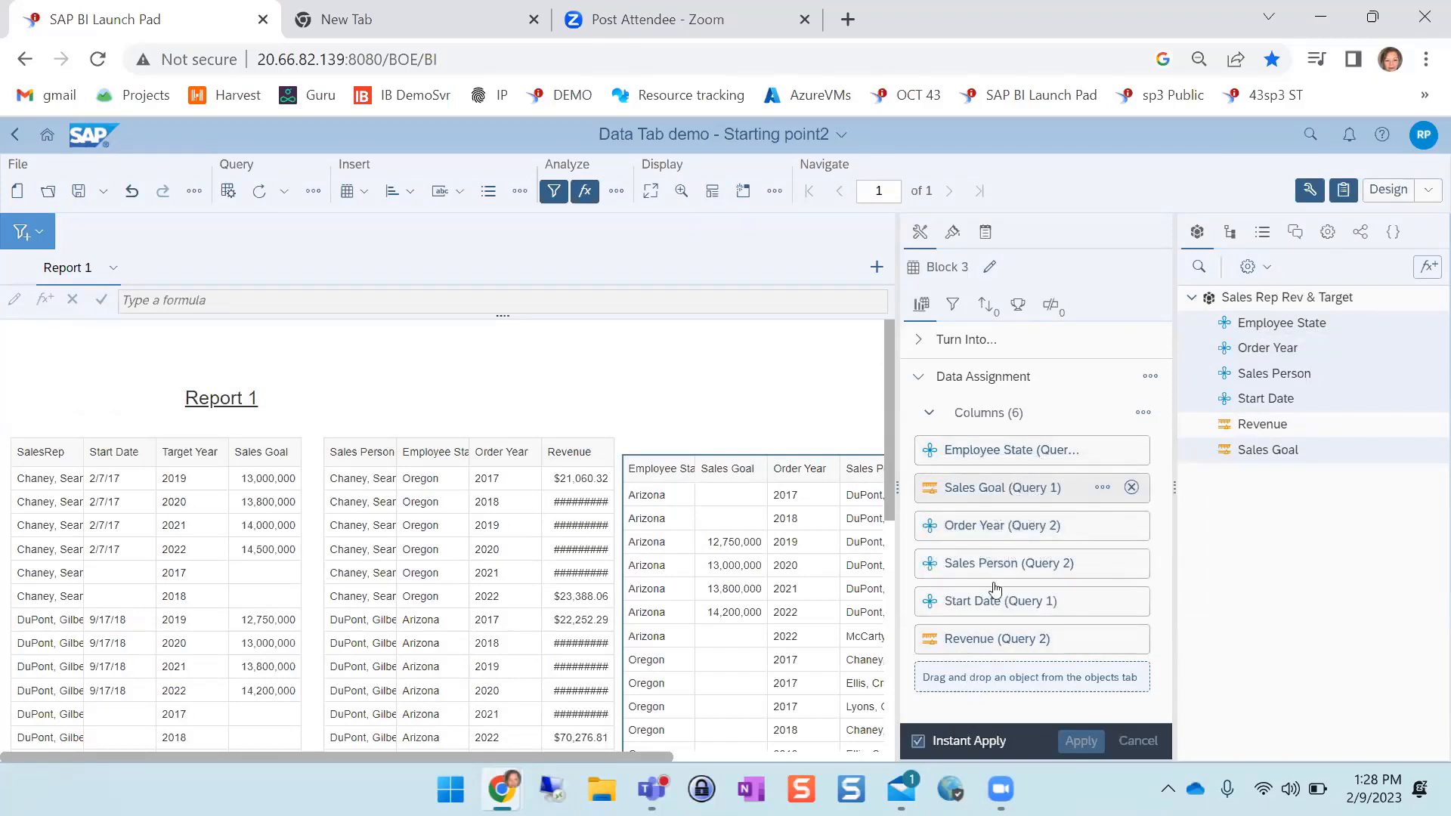
Move the Sales Goal column after Revenue in the new table
{"action": "left_click_drag", "start_coordinate": [998, 487], "coordinate": [971, 659]}
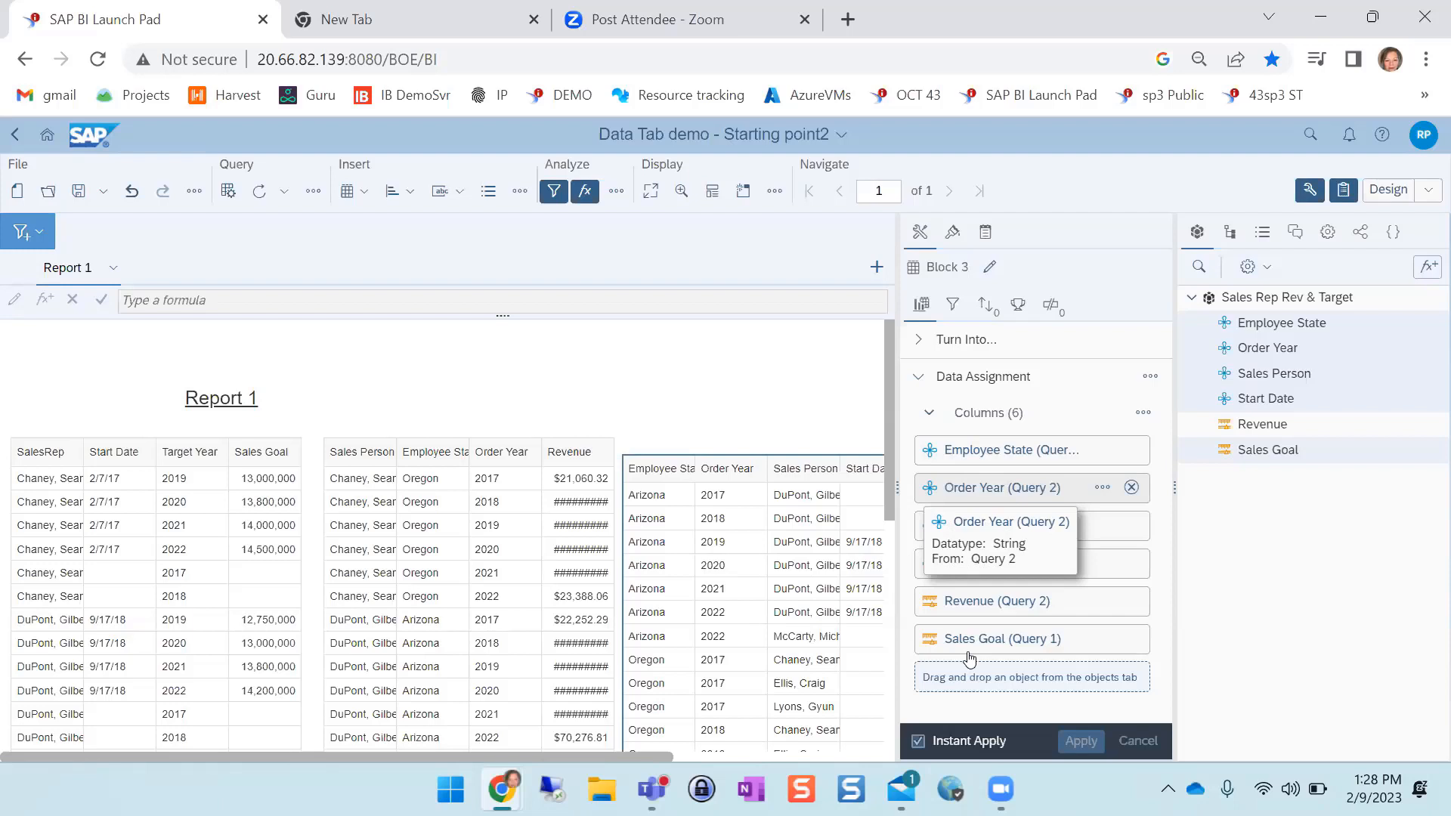
{"action": "mouse_move", "coordinate": [507, 748]}
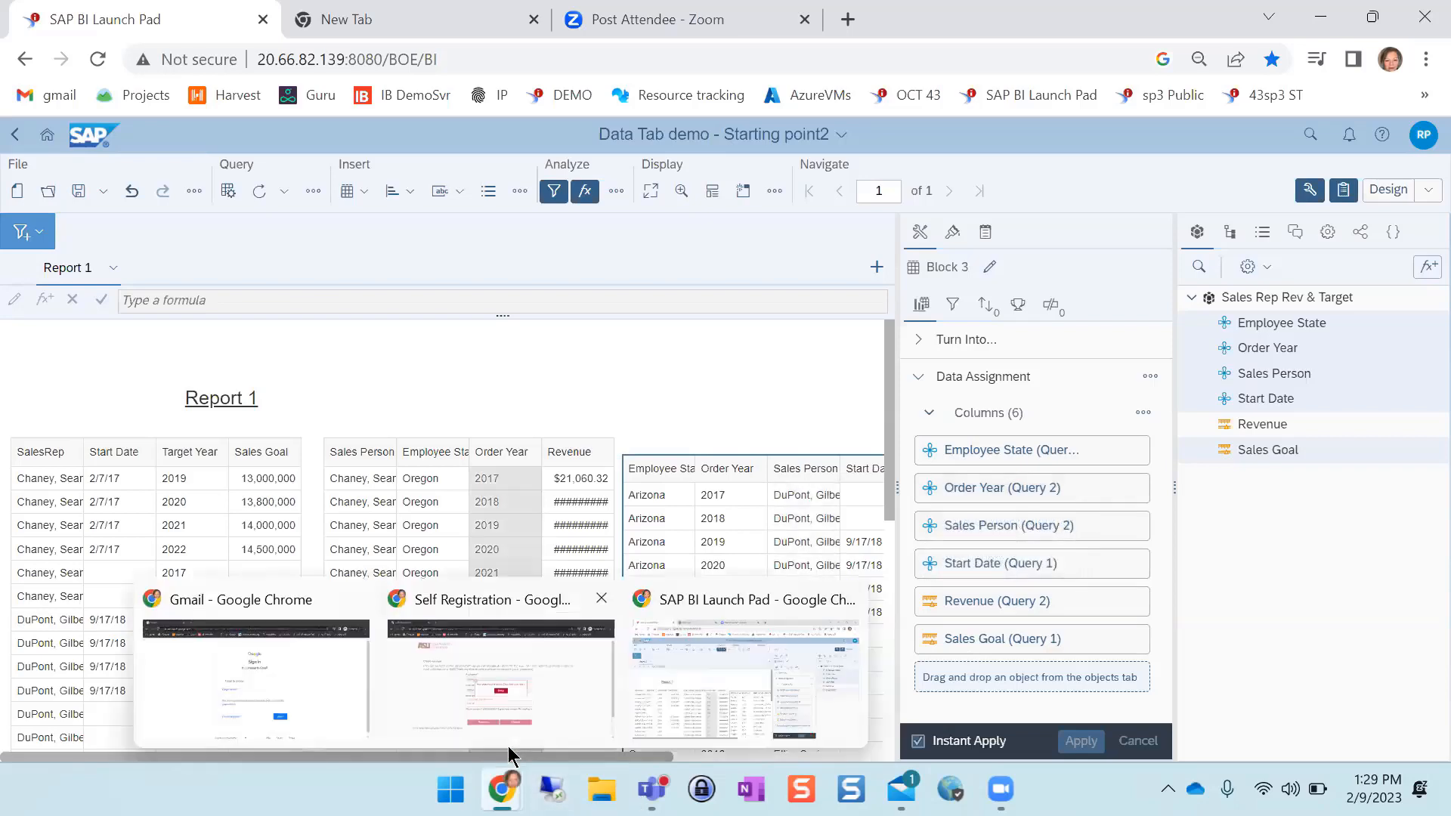
{"action": "left_click_drag", "start_coordinate": [515, 759], "coordinate": [851, 760]}
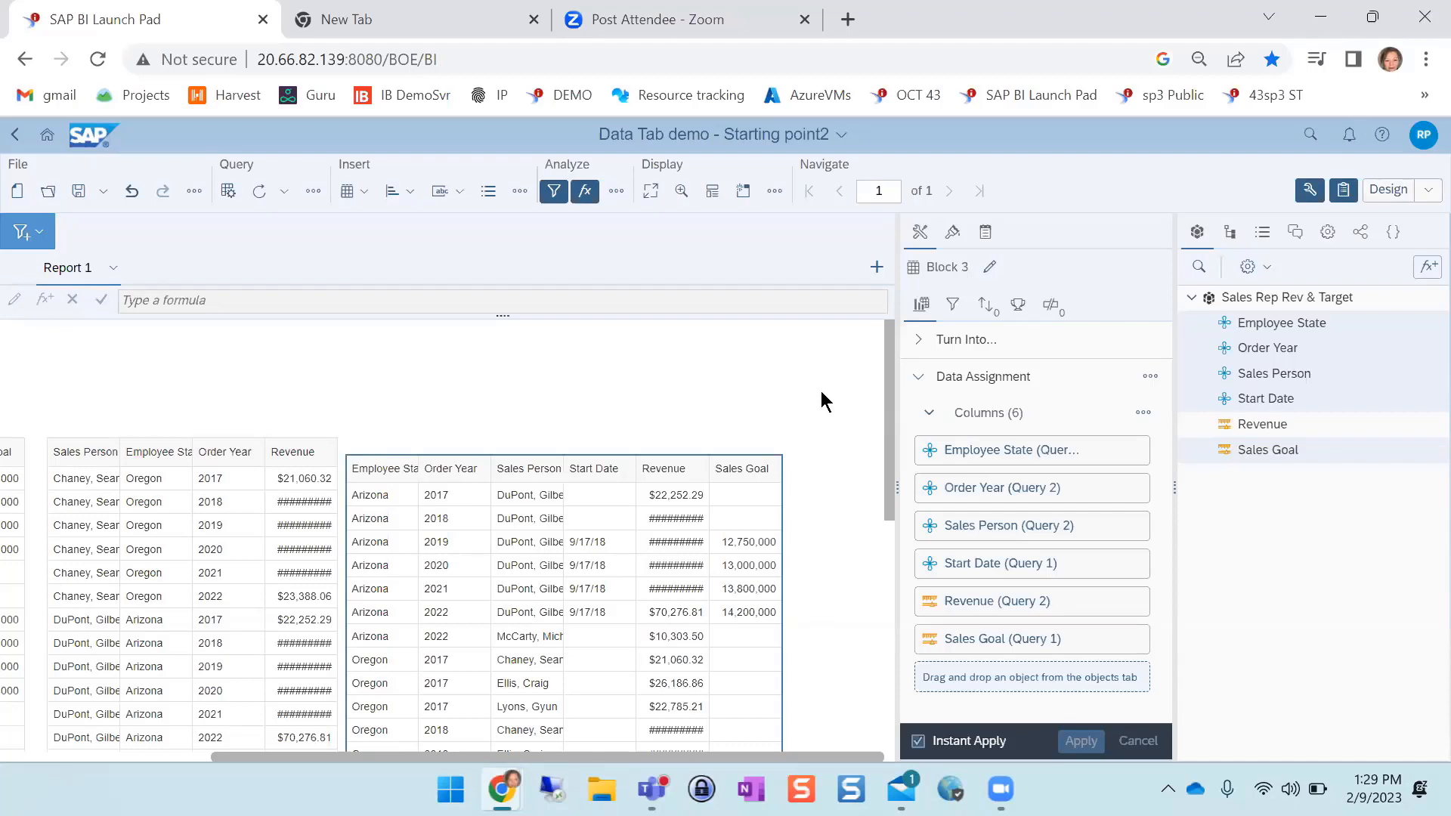
In Data mode, edit the Sales Rep Rev & Target cube to swap its cubes, making Query 1 primary and Query 2 secondary
{"action": "left_click", "coordinate": [1428, 189]}
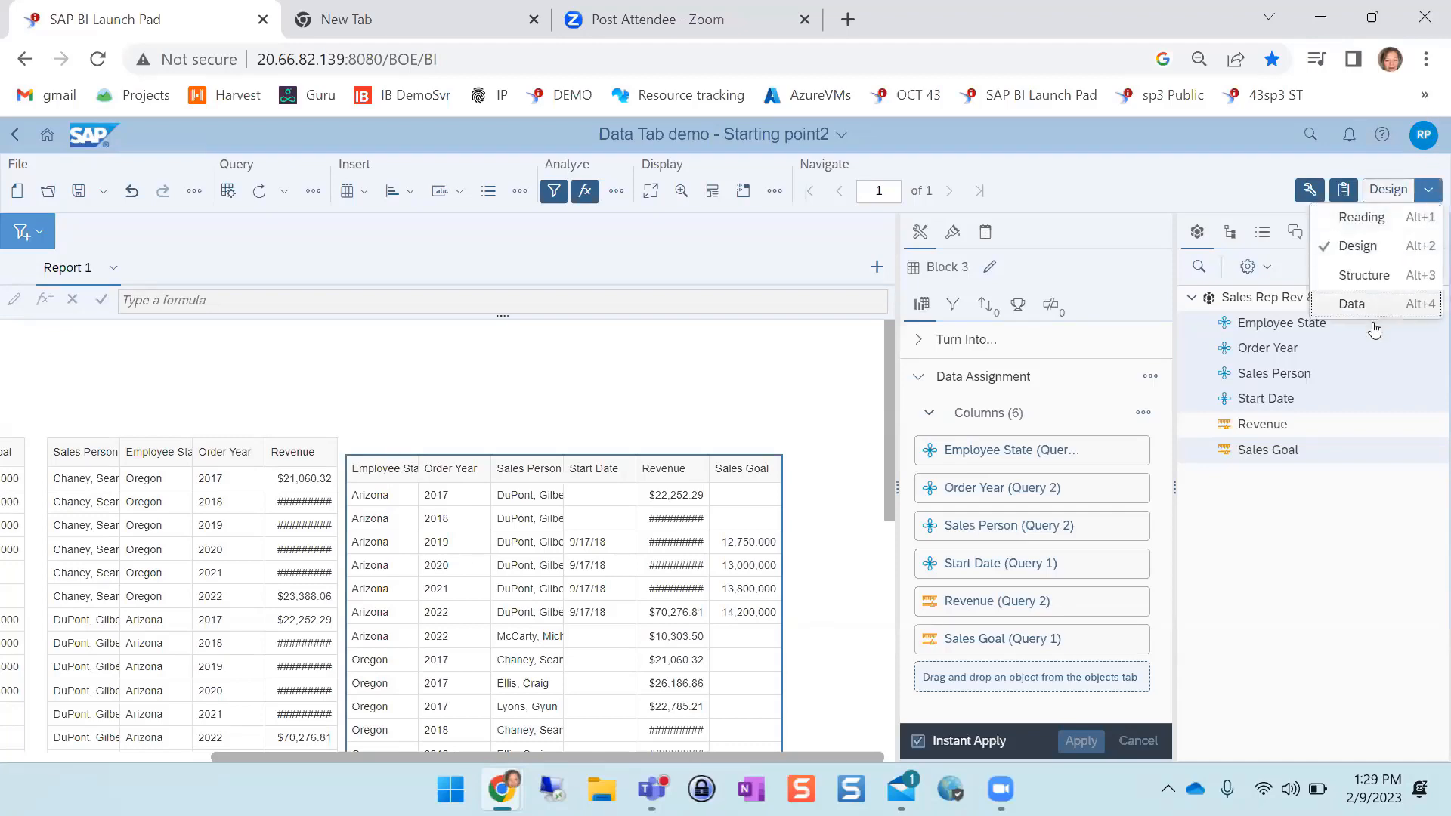
{"action": "left_click", "coordinate": [1372, 303]}
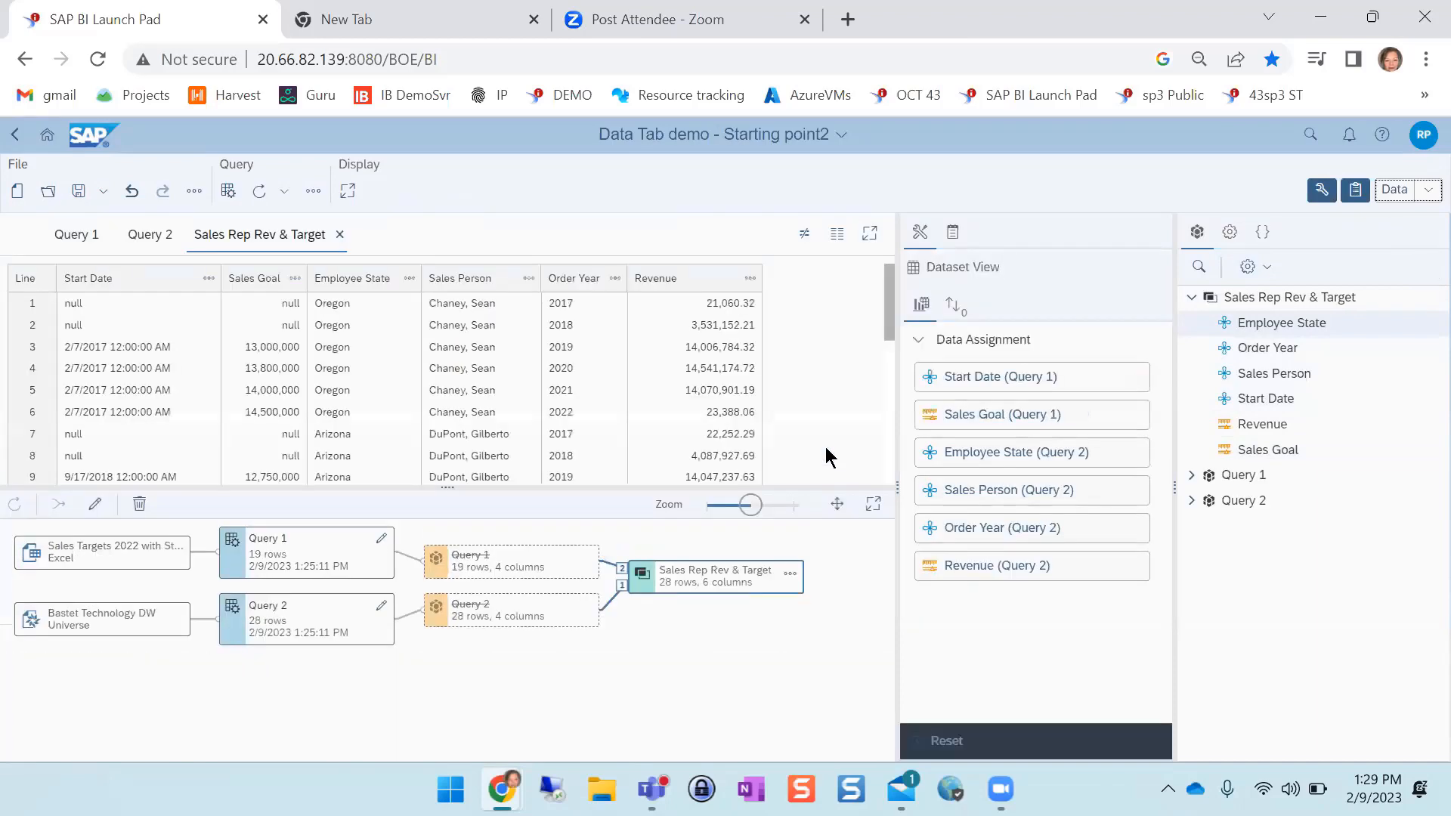
{"action": "left_click", "coordinate": [791, 579]}
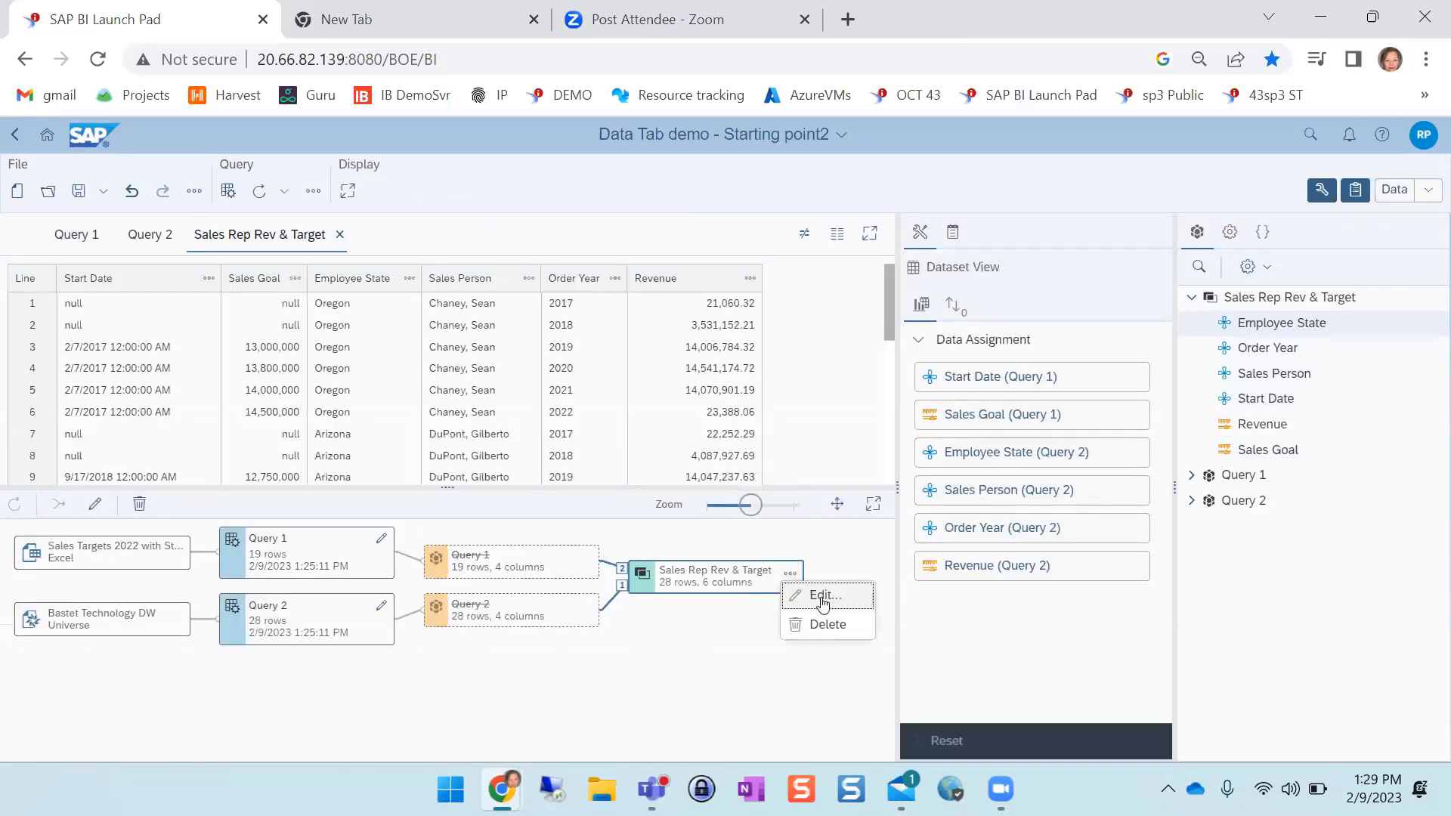
{"action": "left_click", "coordinate": [823, 601]}
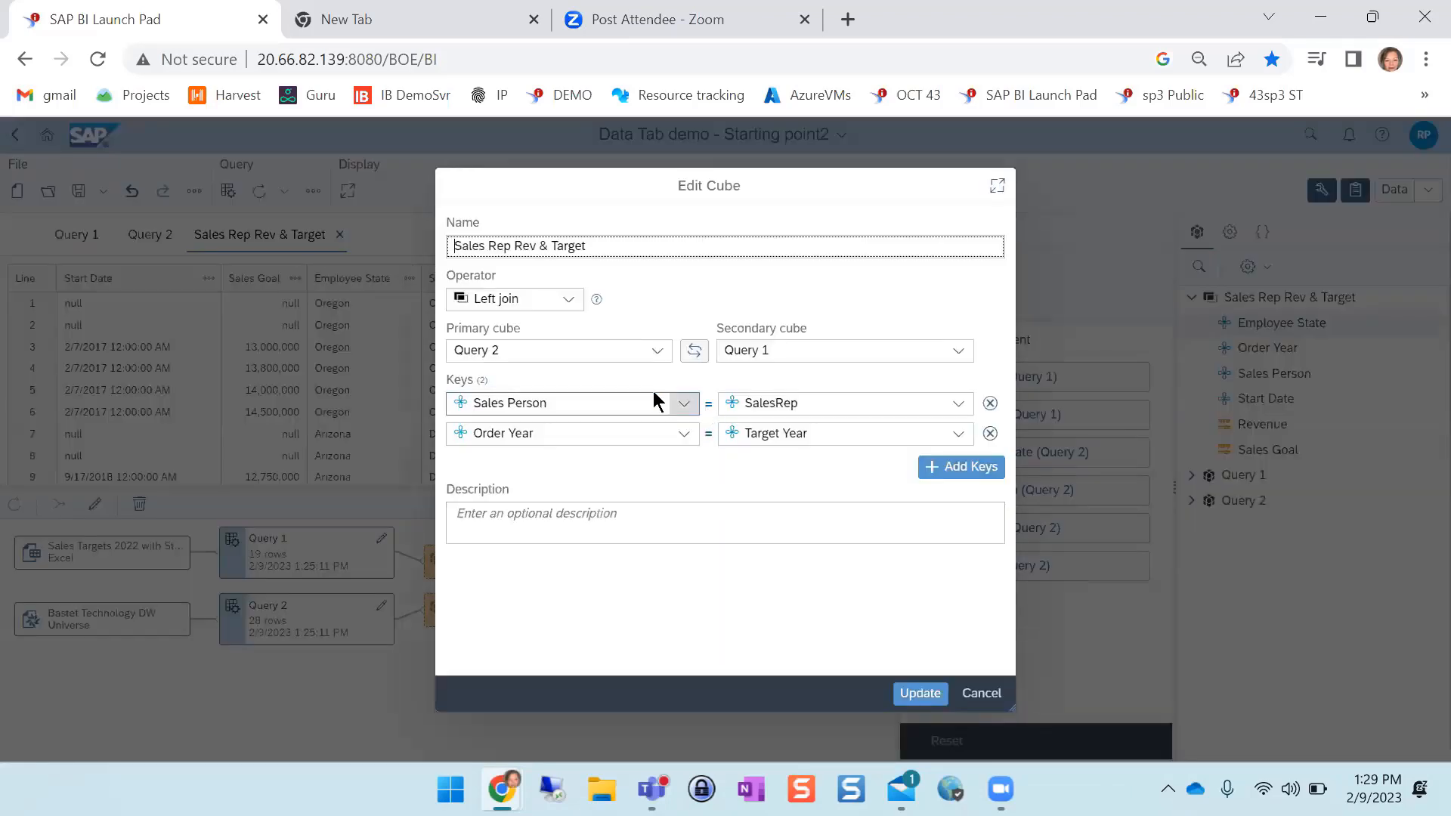
{"action": "left_click", "coordinate": [693, 351]}
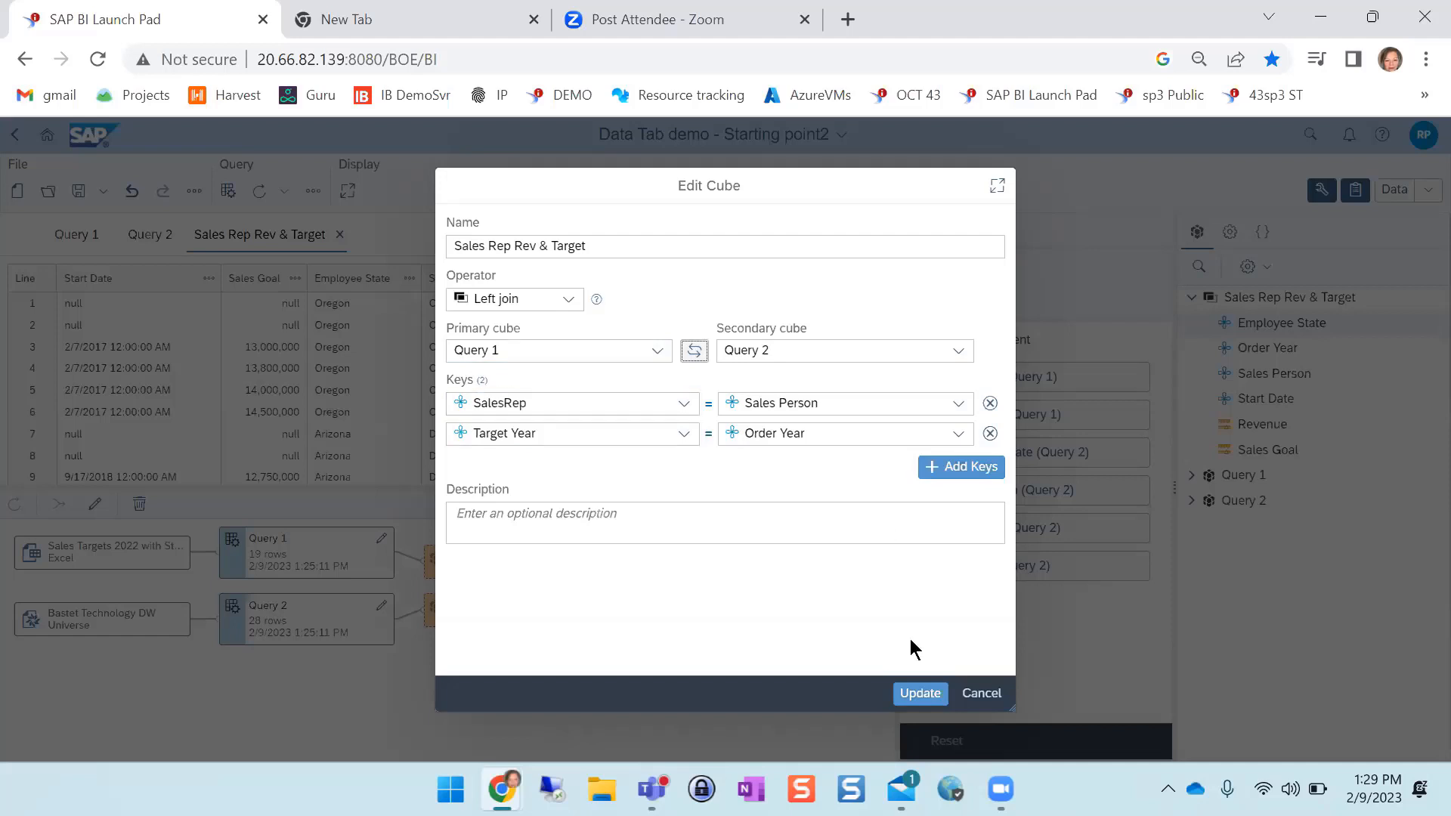
{"action": "left_click", "coordinate": [911, 693]}
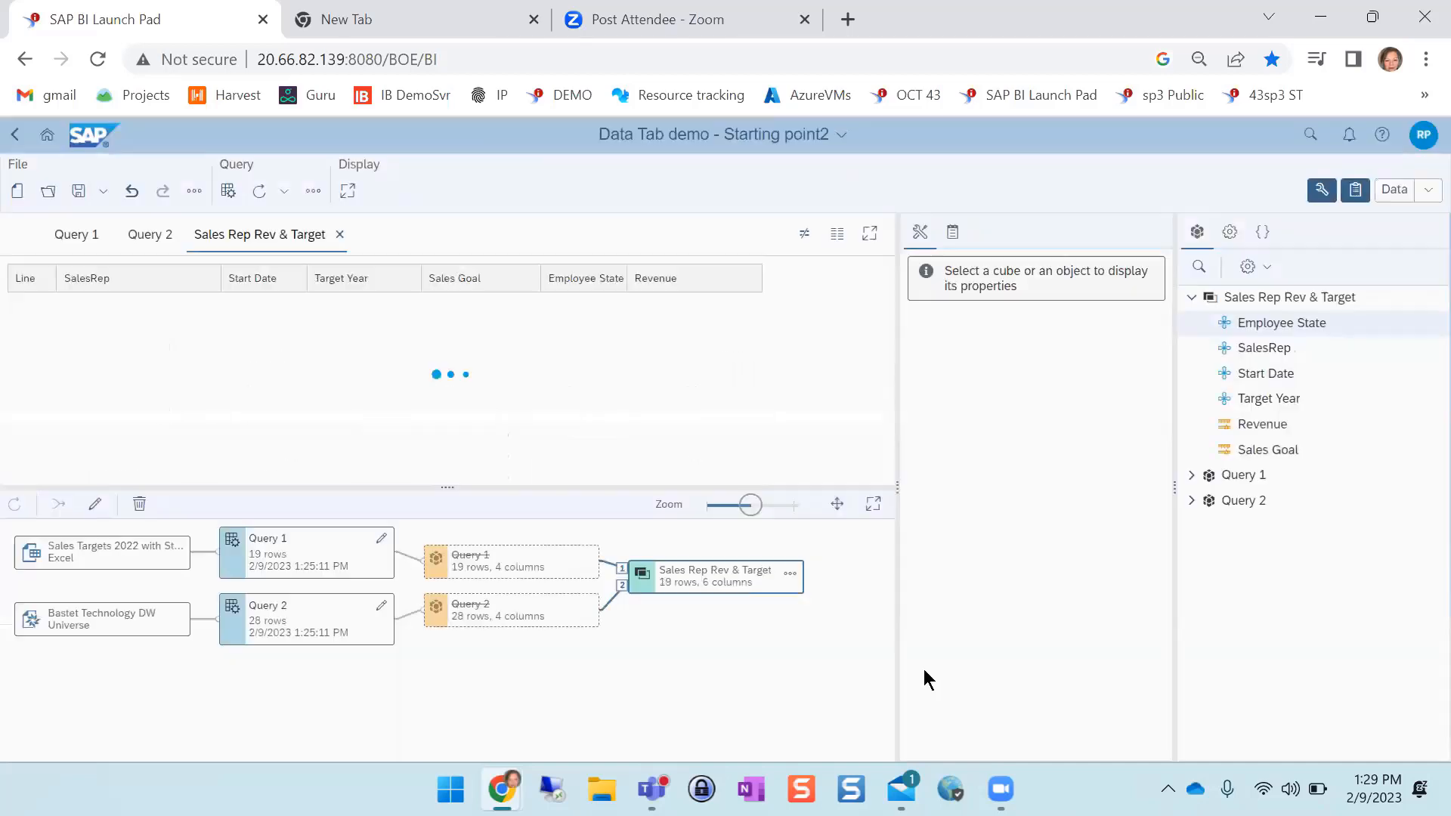
Return to Design mode and examine the combined table's rows after the cube swap
{"action": "left_click", "coordinate": [1428, 190]}
{"action": "left_click", "coordinate": [1379, 240]}
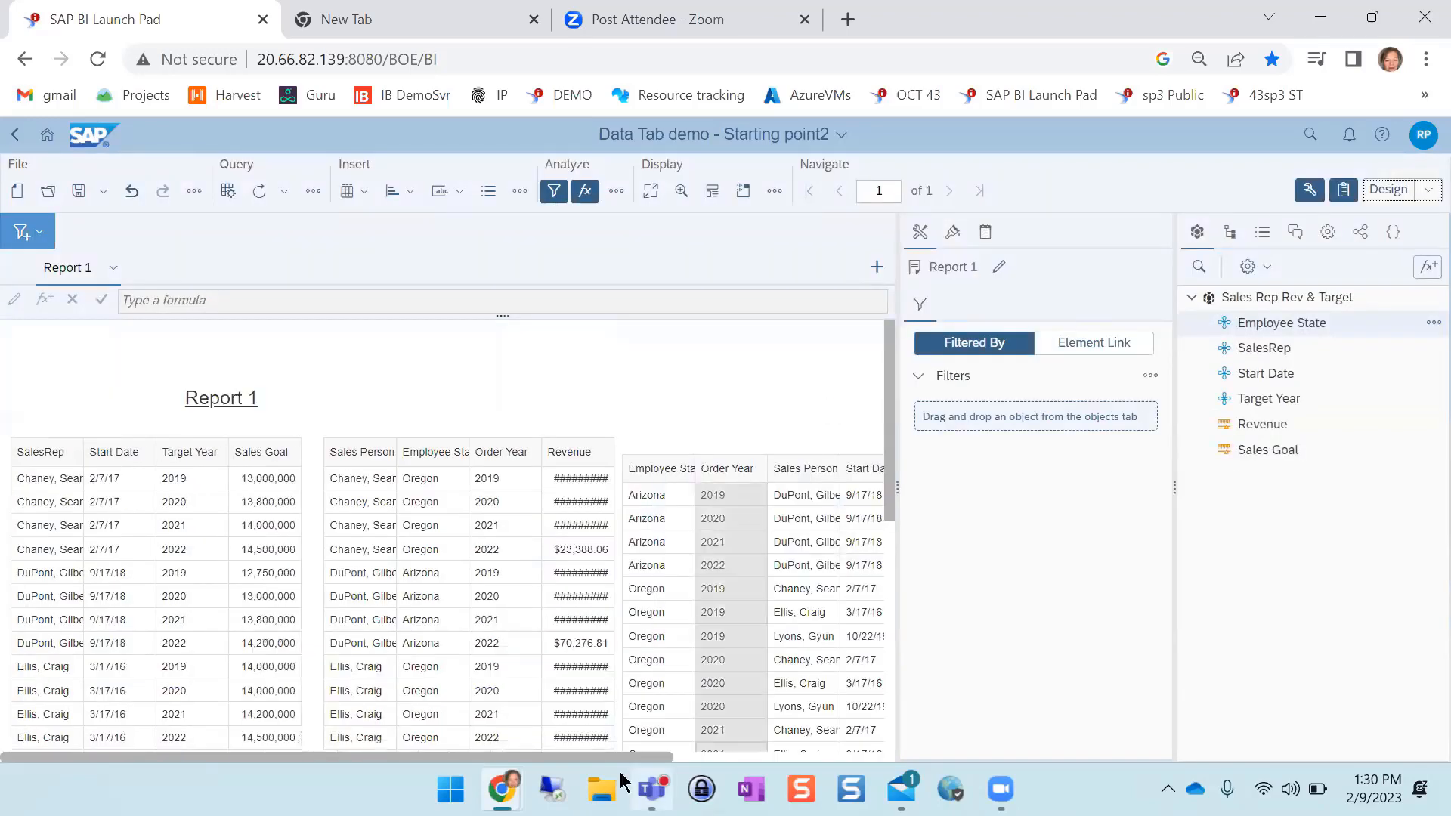
{"action": "left_click", "coordinate": [549, 765]}
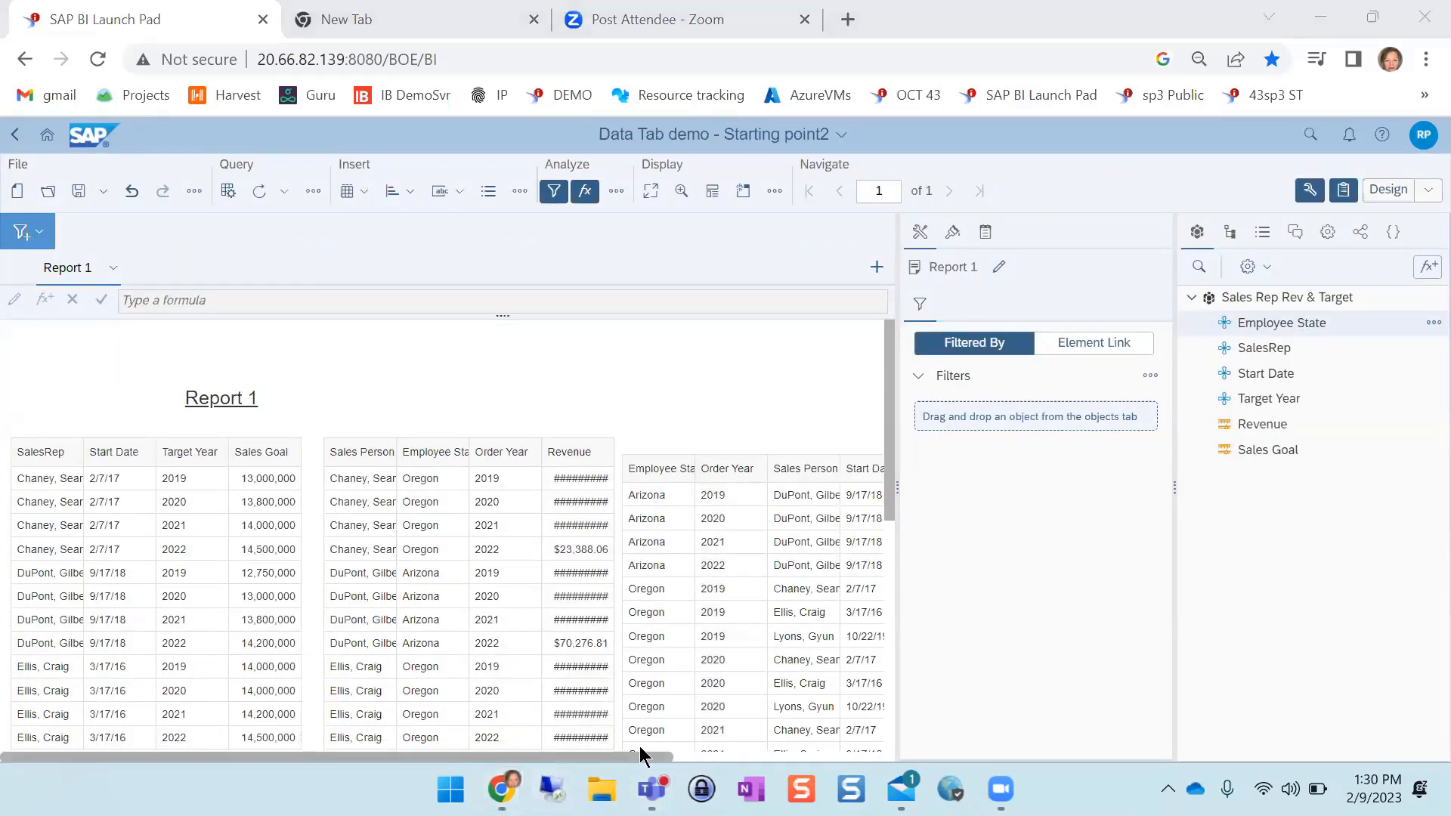
{"action": "left_click_drag", "start_coordinate": [640, 756], "coordinate": [850, 756]}
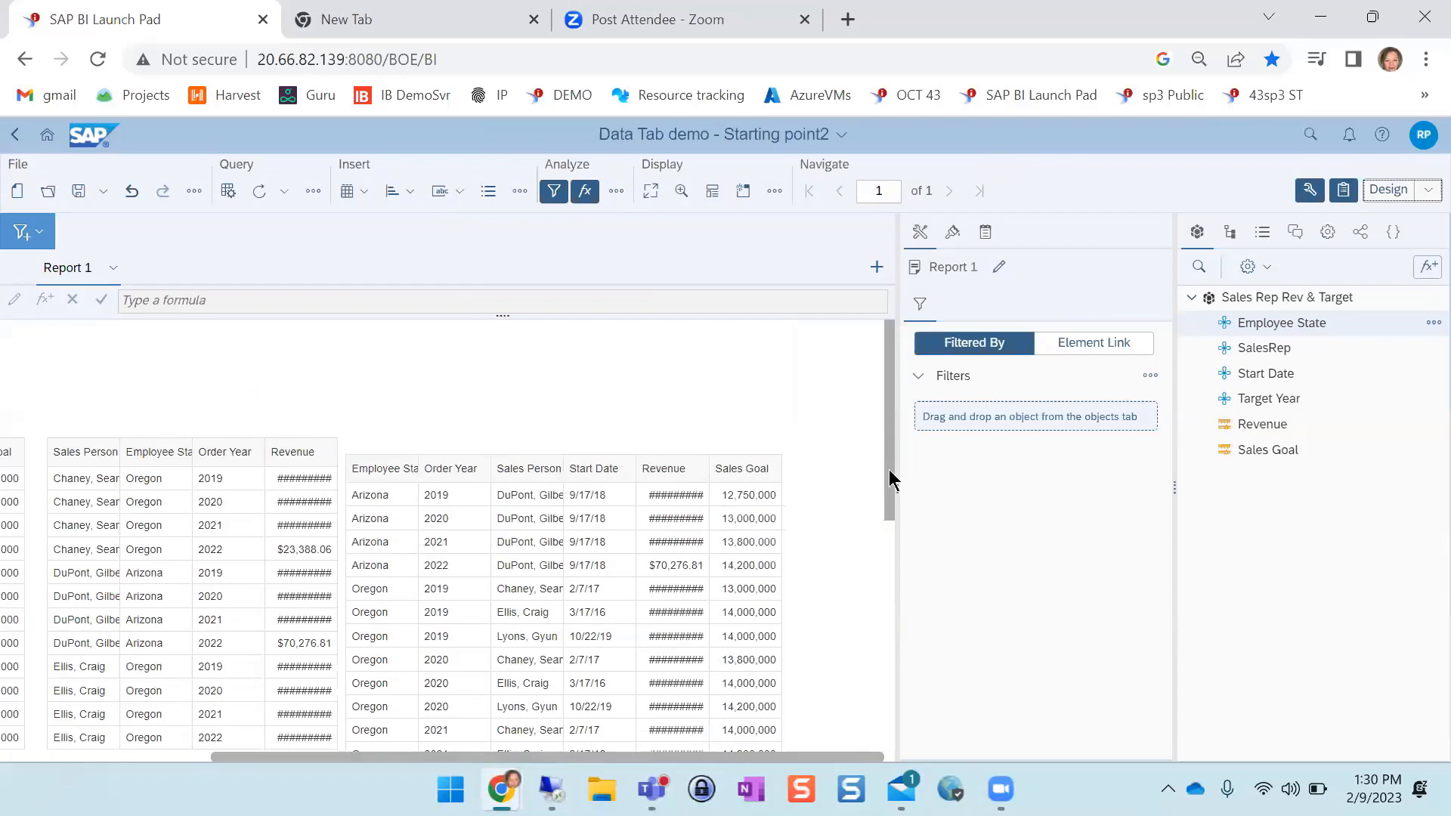
{"action": "left_click_drag", "start_coordinate": [889, 471], "coordinate": [888, 614]}
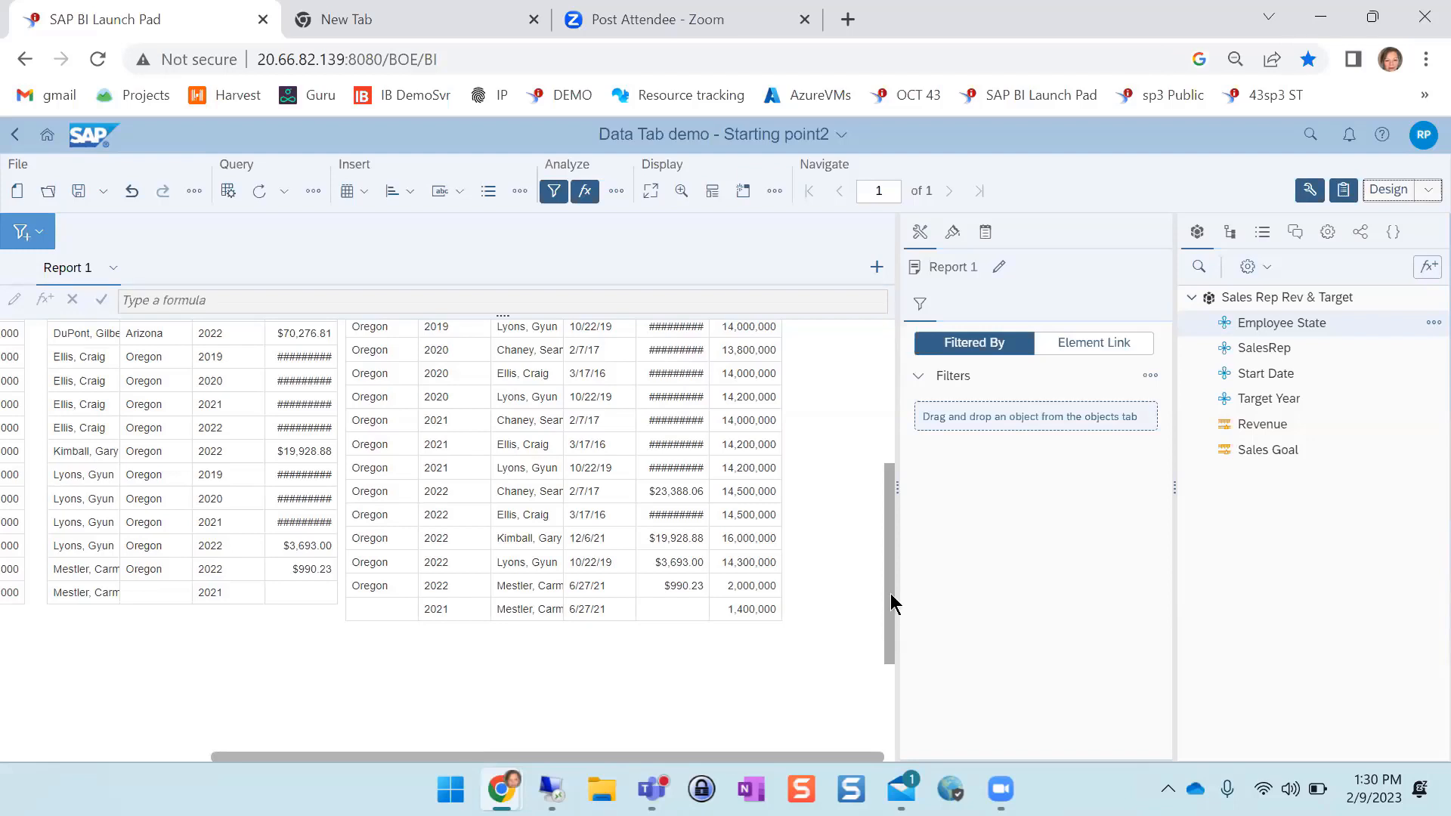
{"action": "left_click_drag", "start_coordinate": [890, 592], "coordinate": [898, 452]}
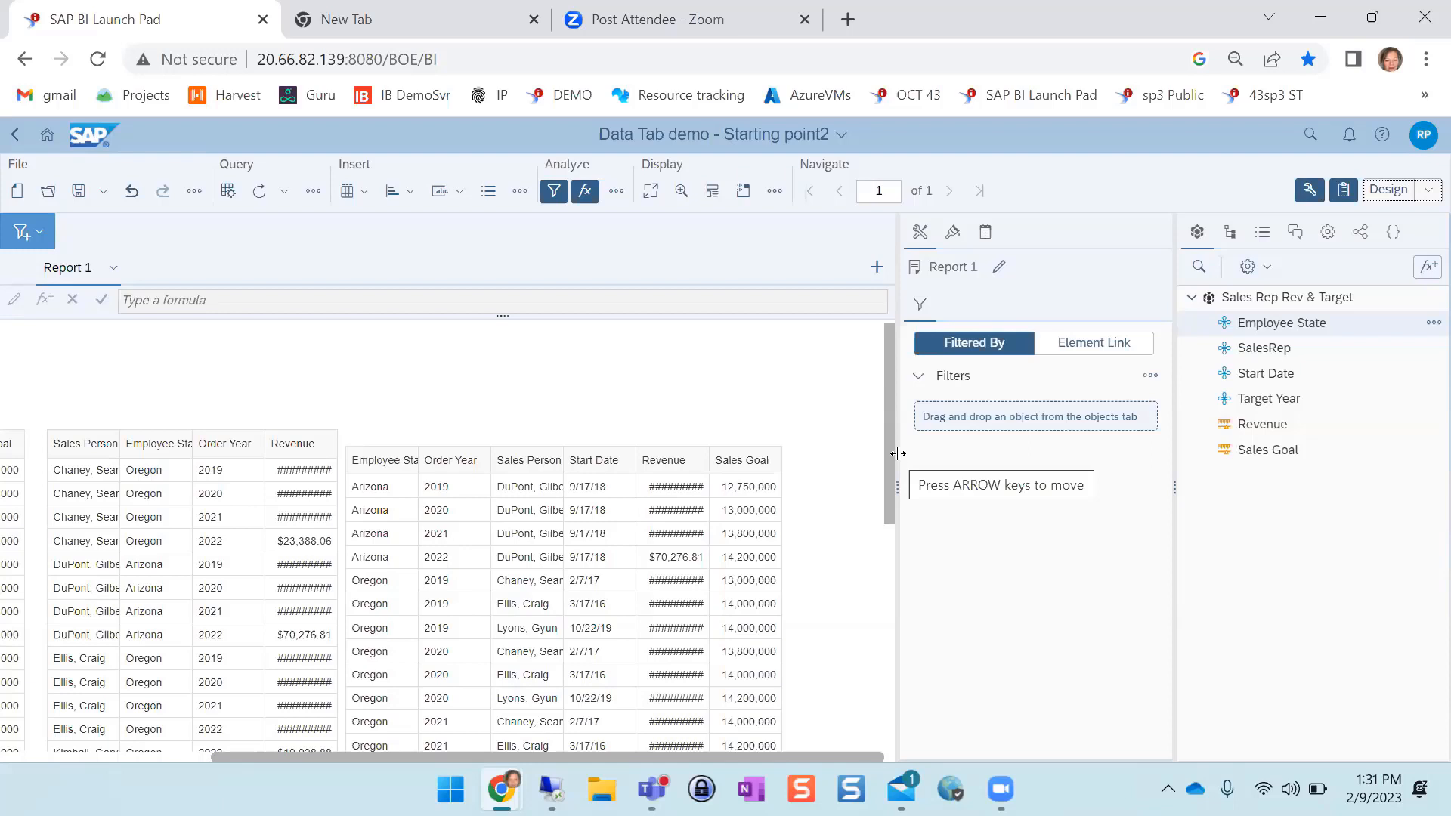
In Data mode, review the transformation options for the Sales Person column of the Query 2 dataset
{"action": "left_click", "coordinate": [1428, 192]}
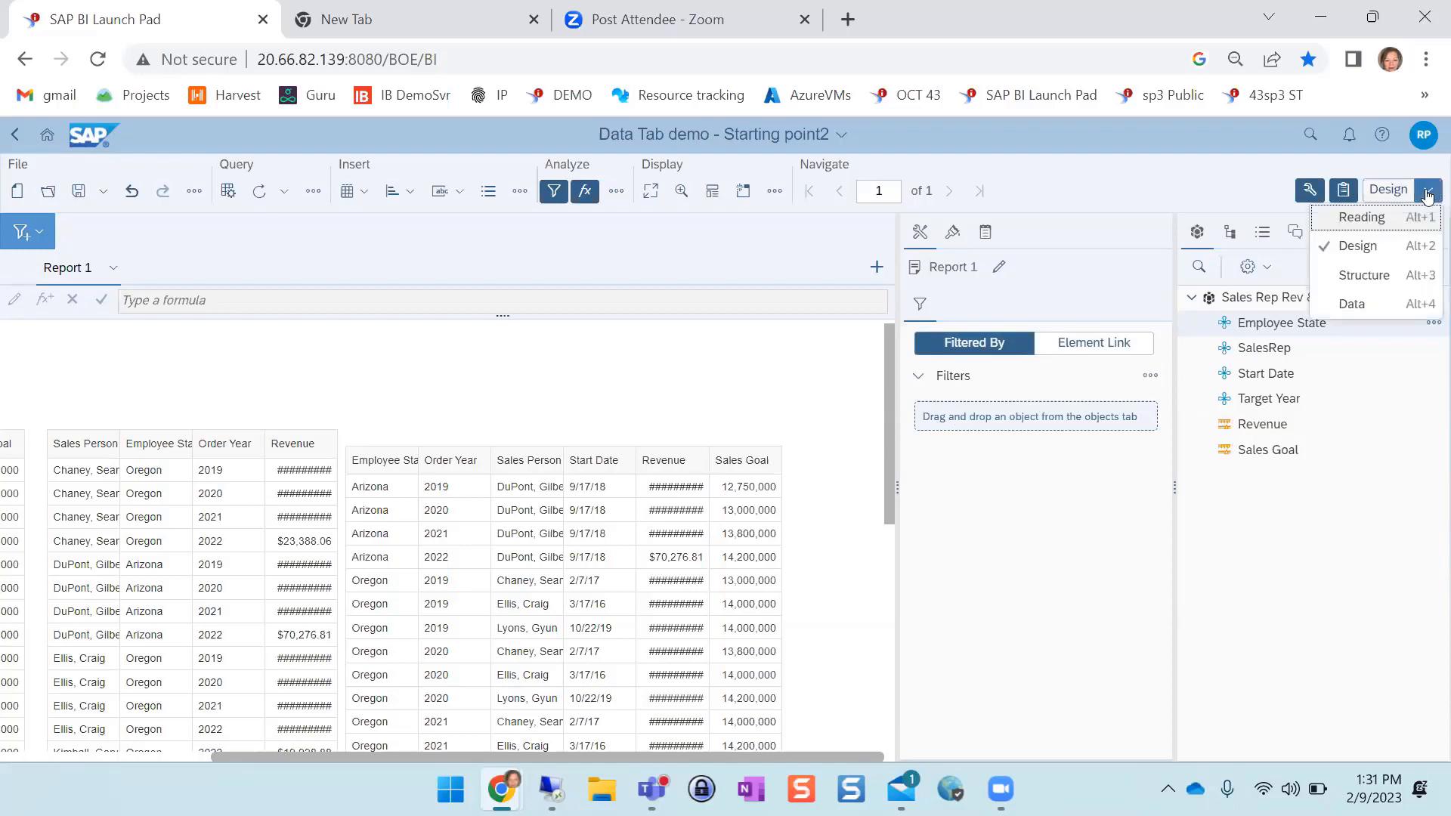
{"action": "left_click", "coordinate": [1357, 303]}
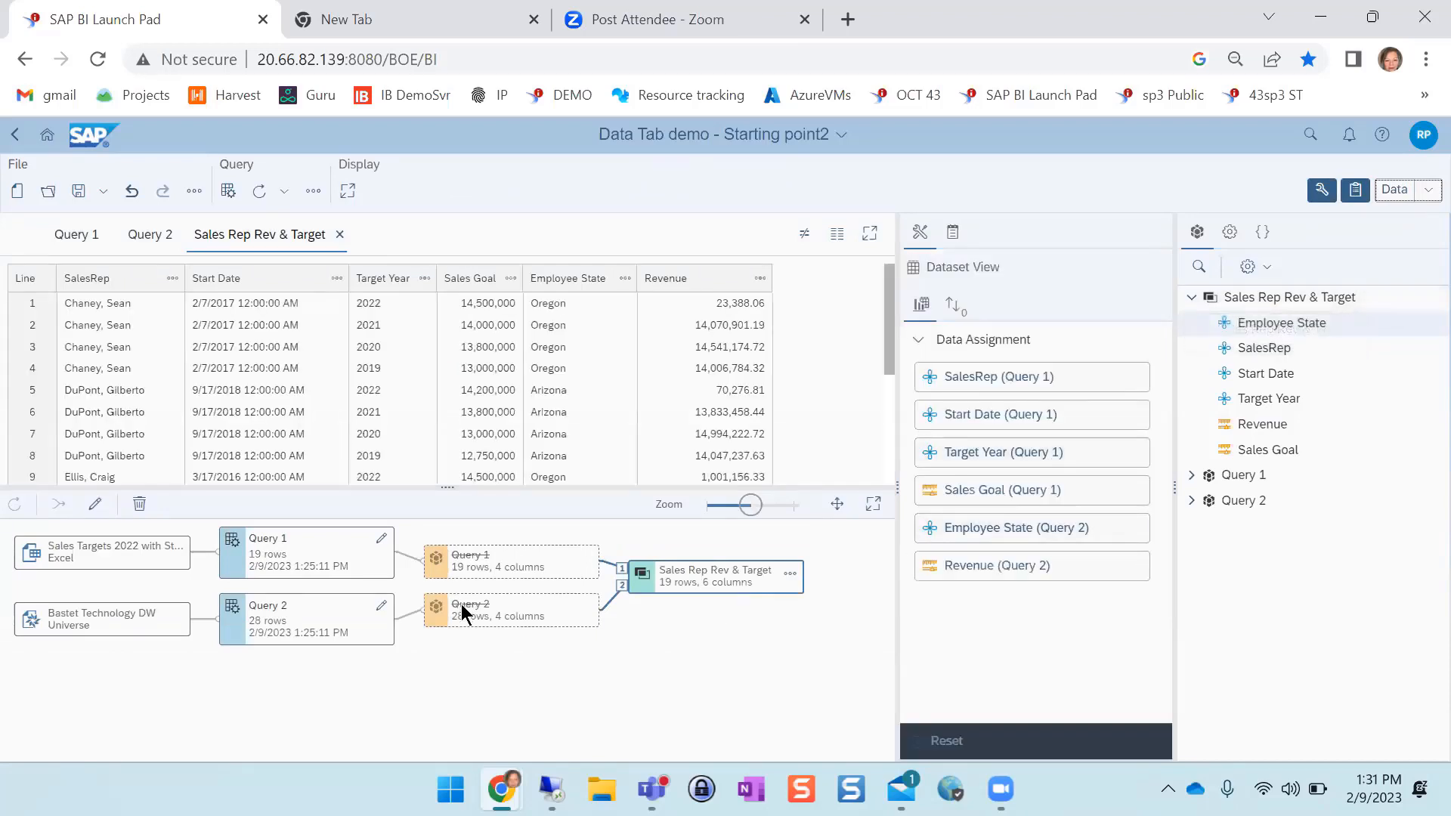
{"action": "left_click", "coordinate": [511, 618]}
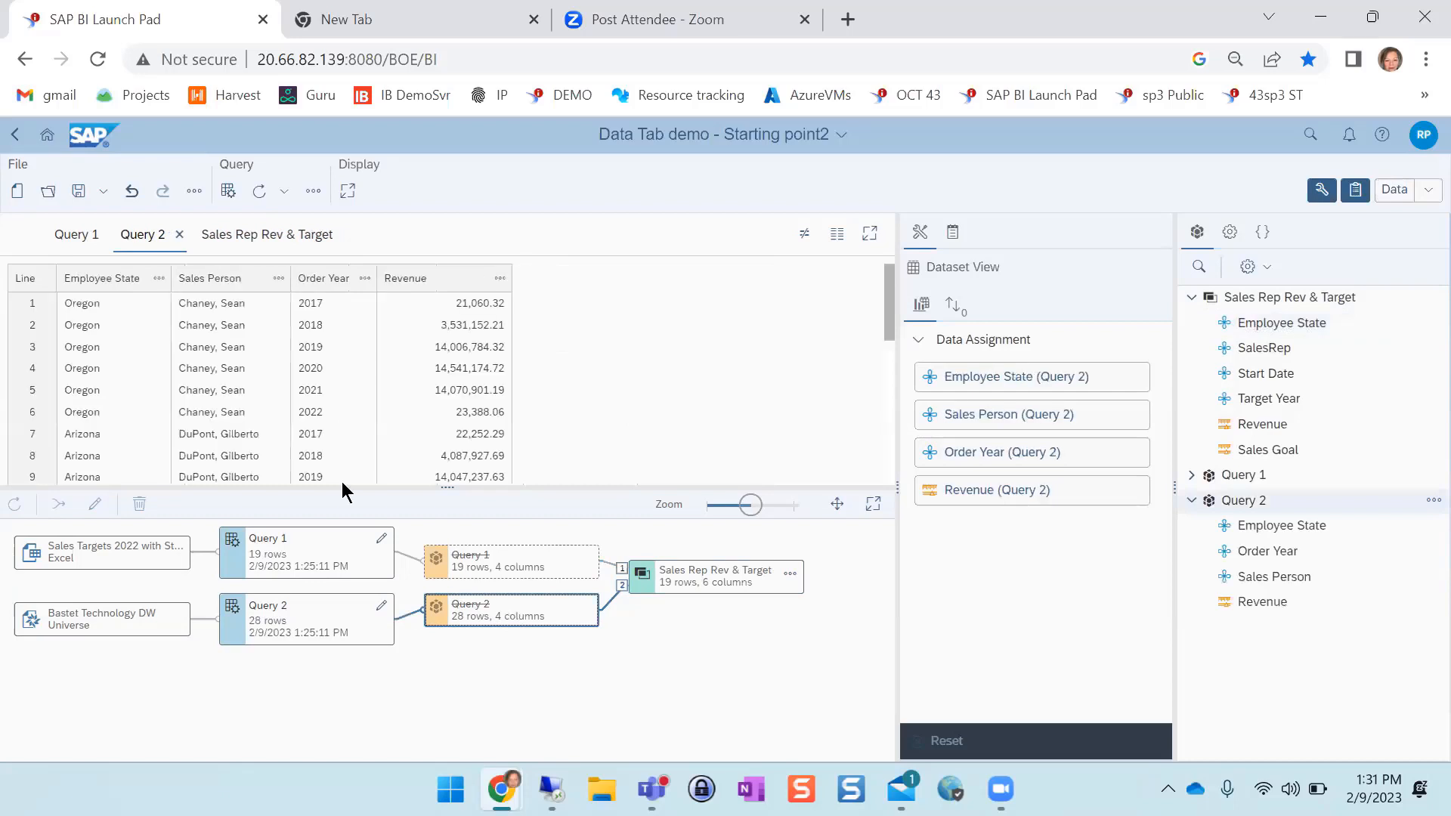
{"action": "left_click", "coordinate": [277, 279]}
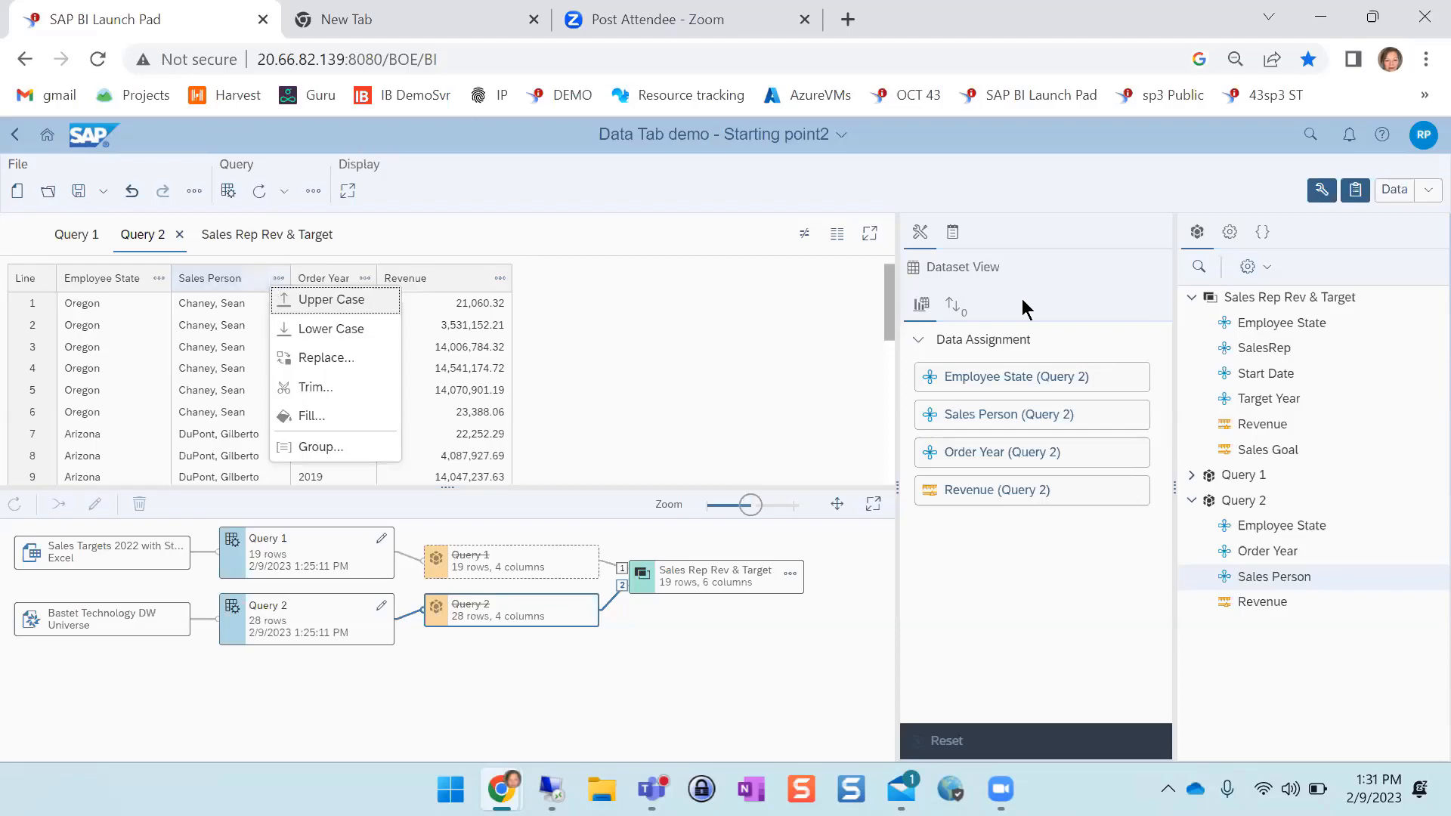
Return to Design mode and review the data assignments behind the combined table, starting from its Revenue column
{"action": "left_click", "coordinate": [1424, 191]}
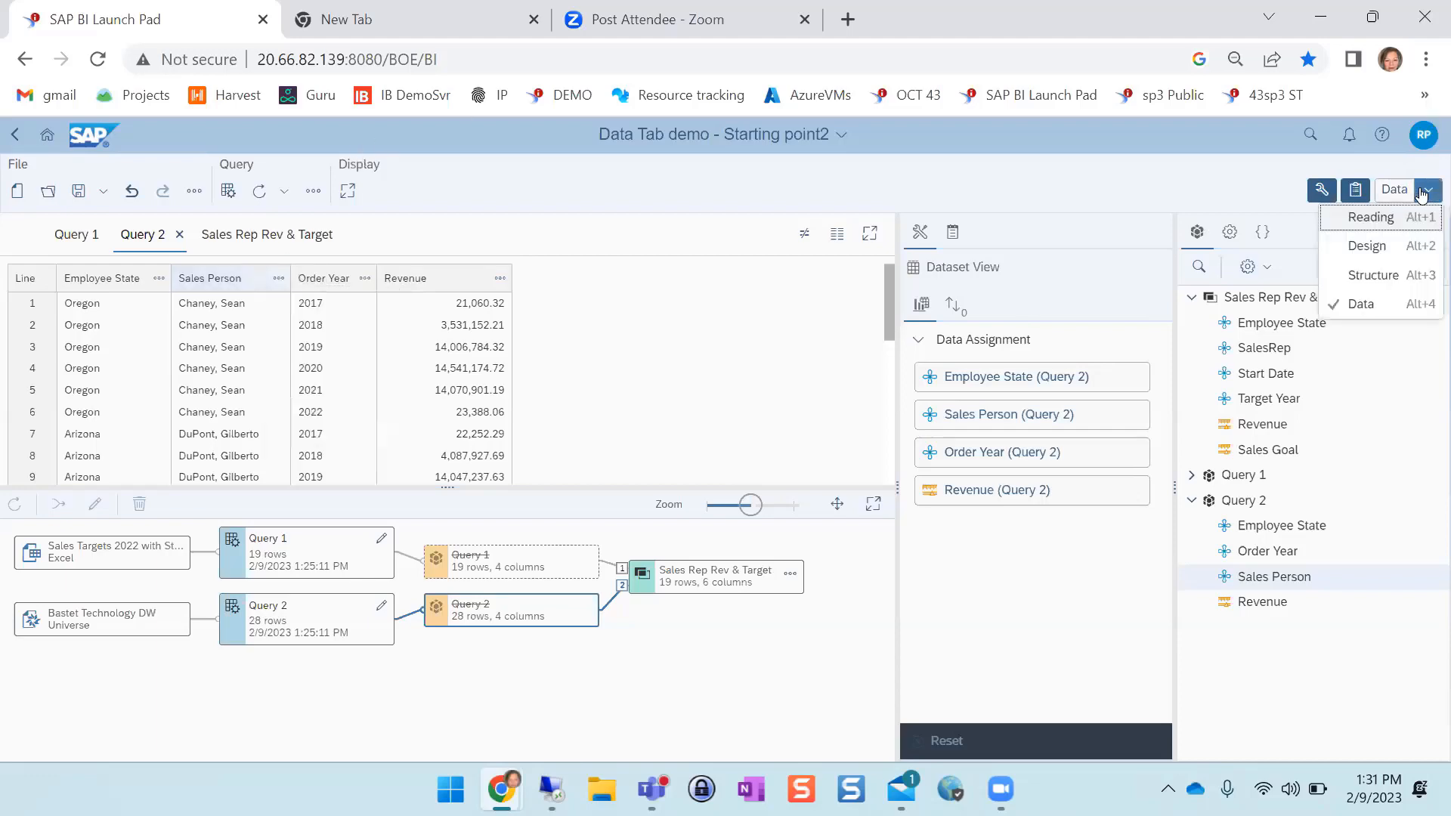
{"action": "left_click", "coordinate": [1383, 248]}
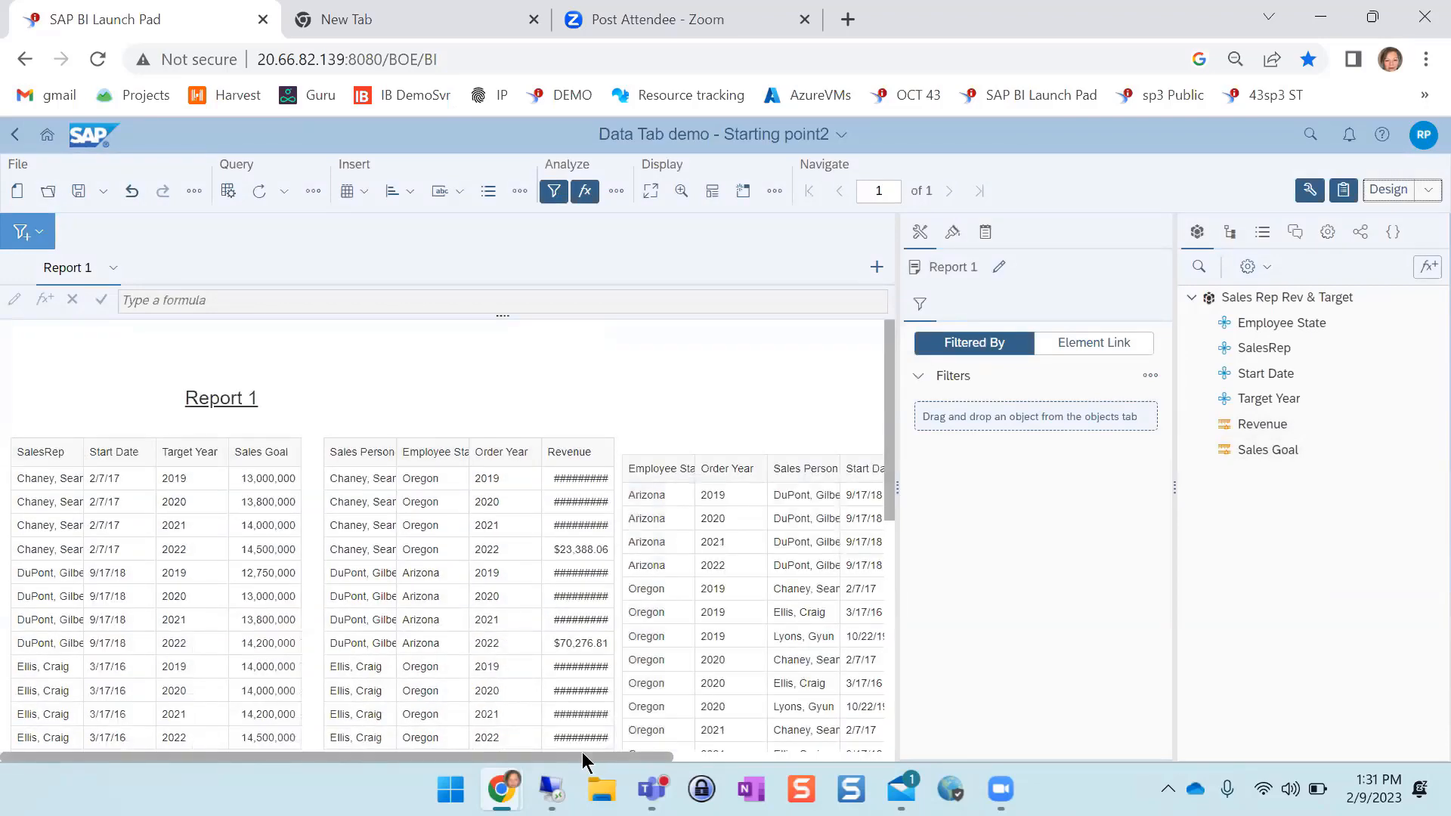
{"action": "left_click_drag", "start_coordinate": [581, 751], "coordinate": [949, 763]}
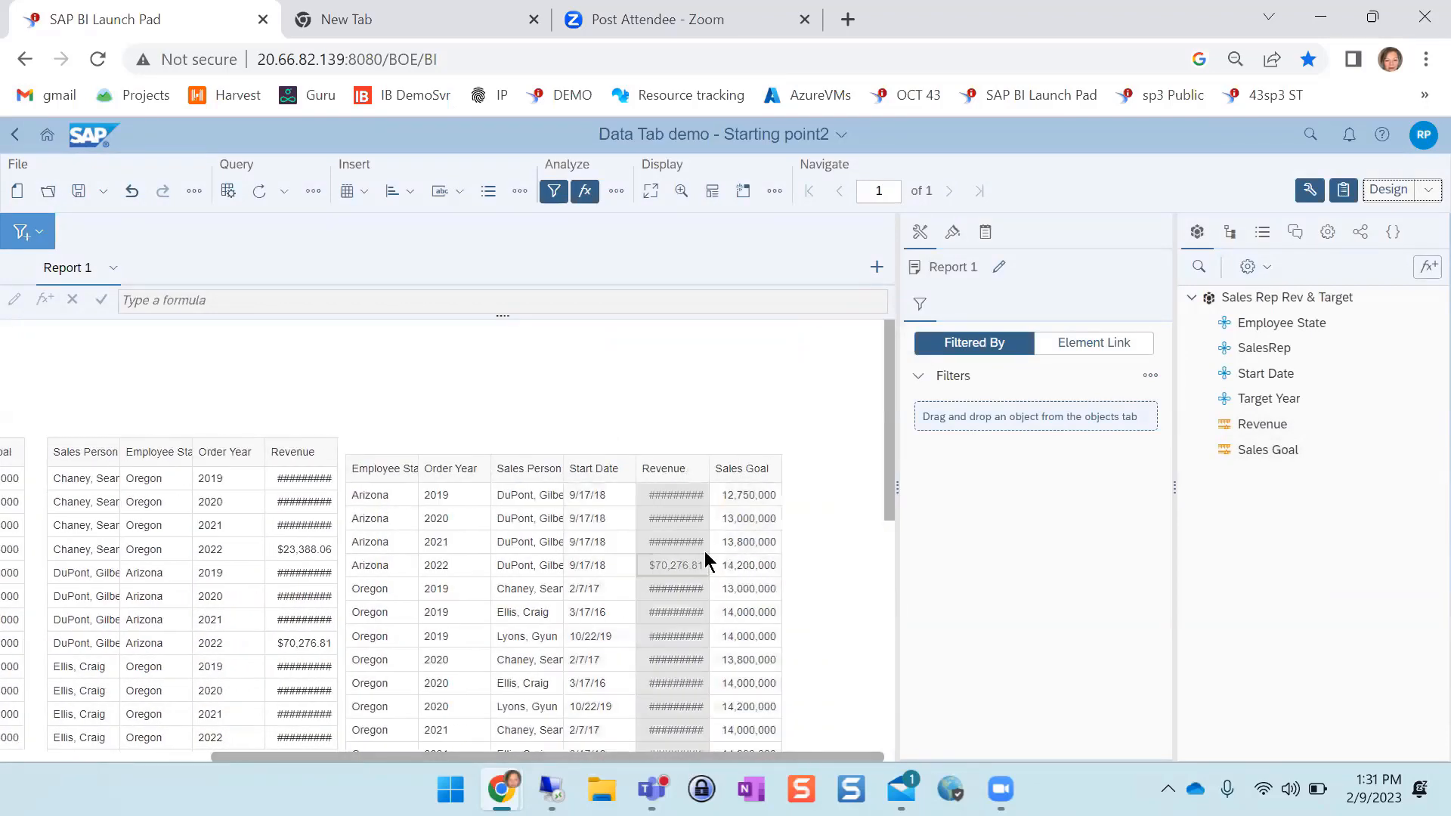
{"action": "left_click", "coordinate": [667, 565]}
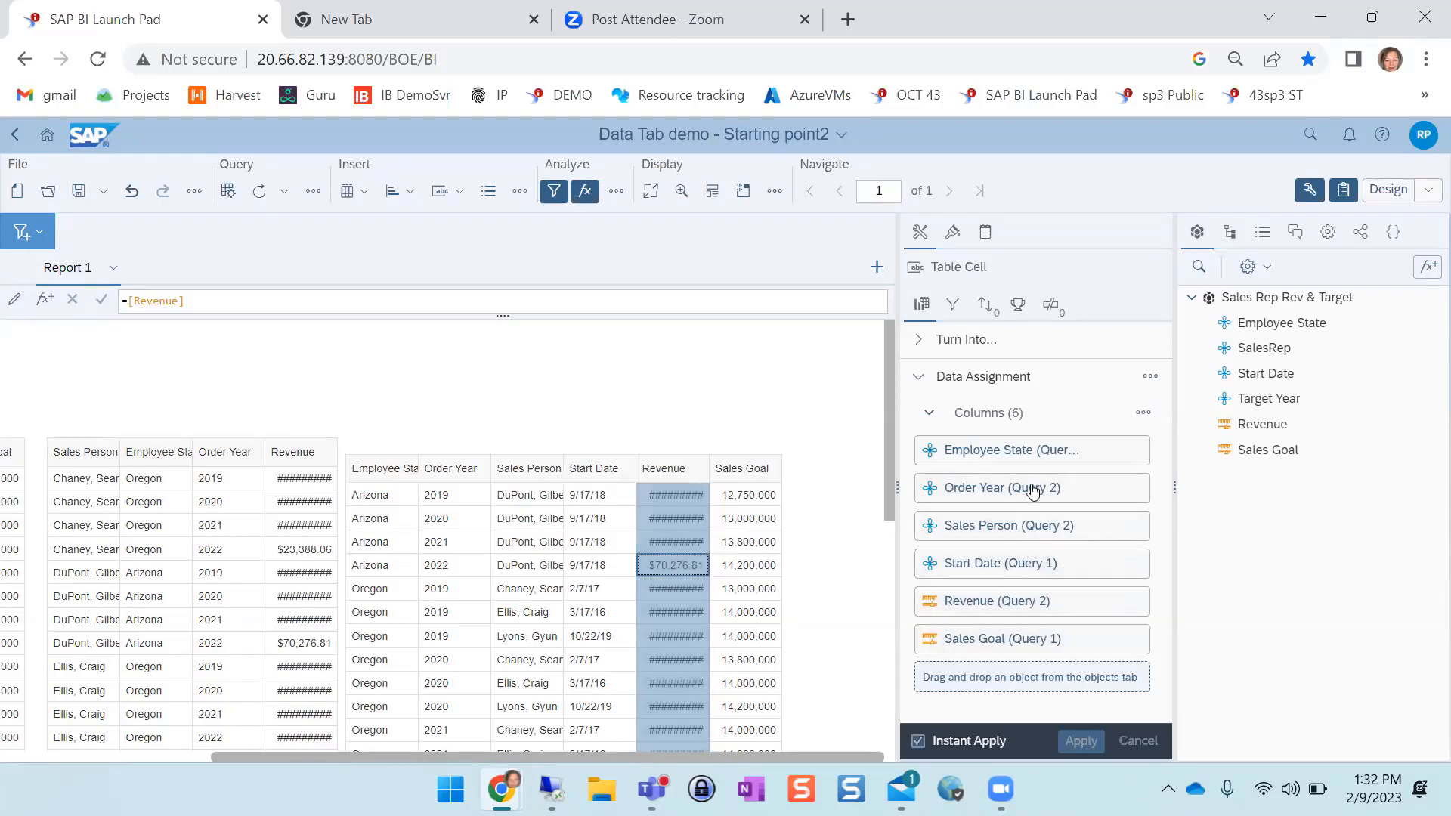
{"action": "mouse_move", "coordinate": [1049, 647]}
{"action": "mouse_move", "coordinate": [1355, 442]}
Open the AZBOCUG Key new features in 4.3sp3 document from Favorites
{"action": "left_click", "coordinate": [47, 193]}
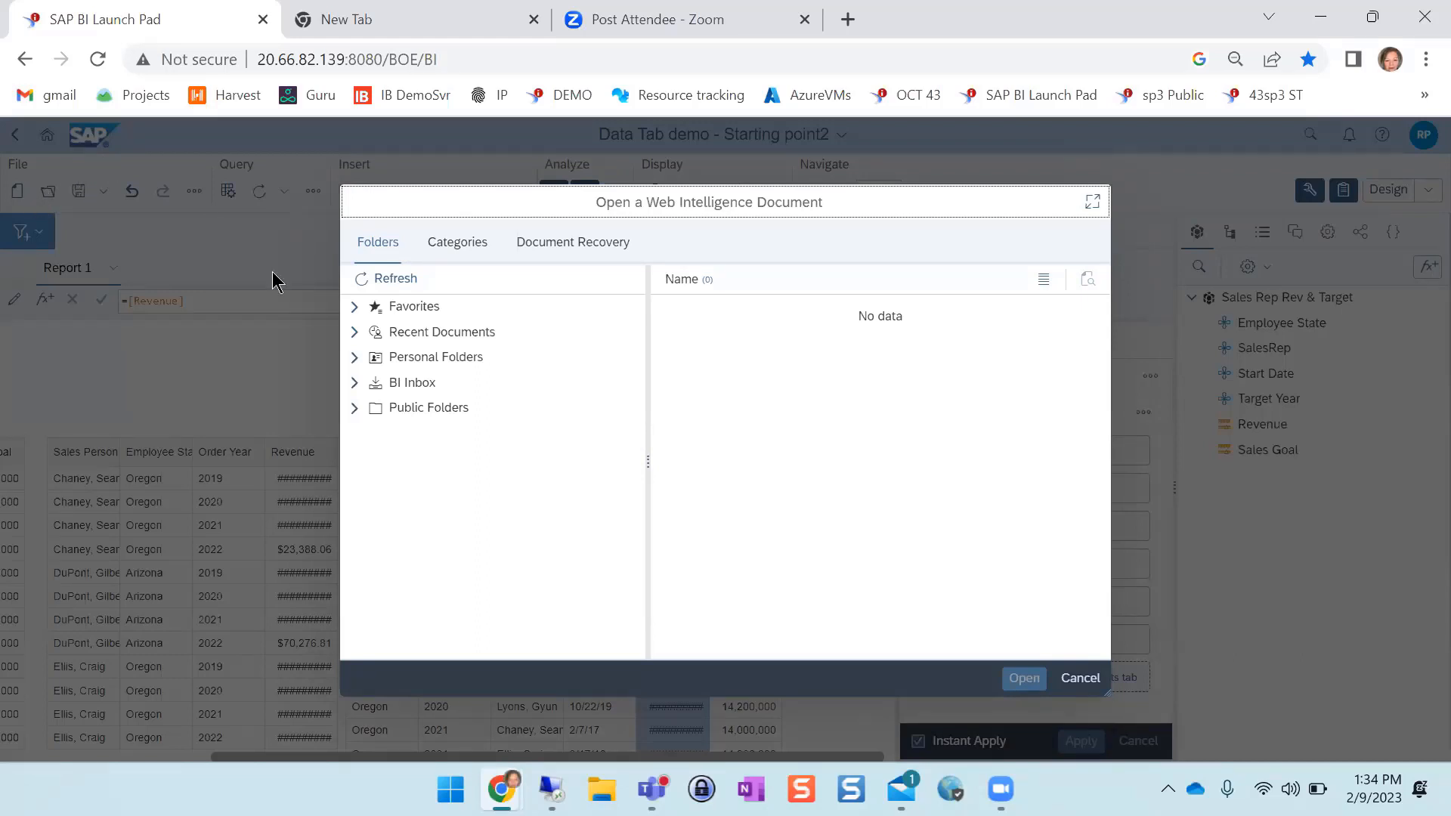
{"action": "left_click", "coordinate": [414, 310]}
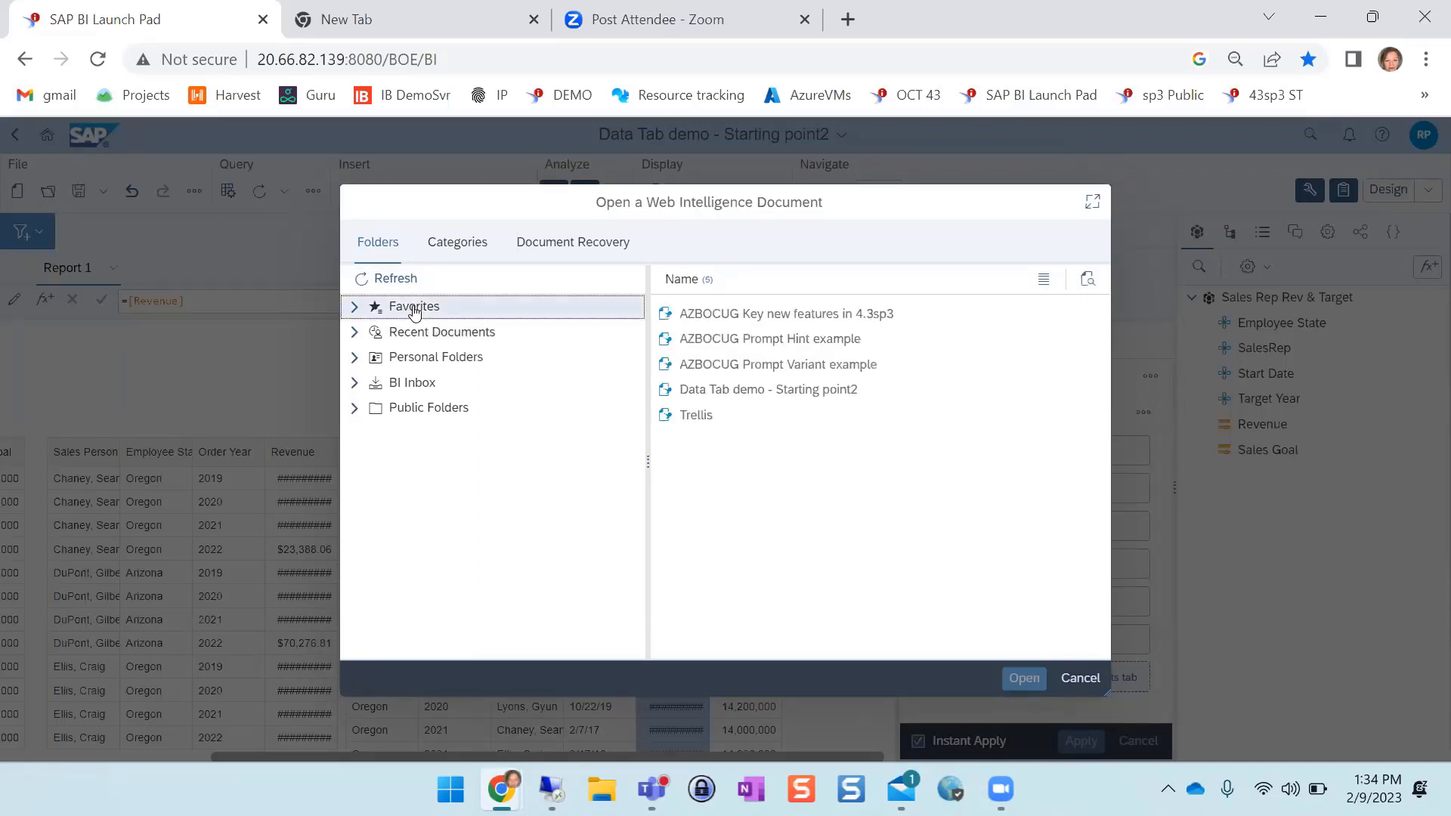
{"action": "left_click", "coordinate": [774, 323]}
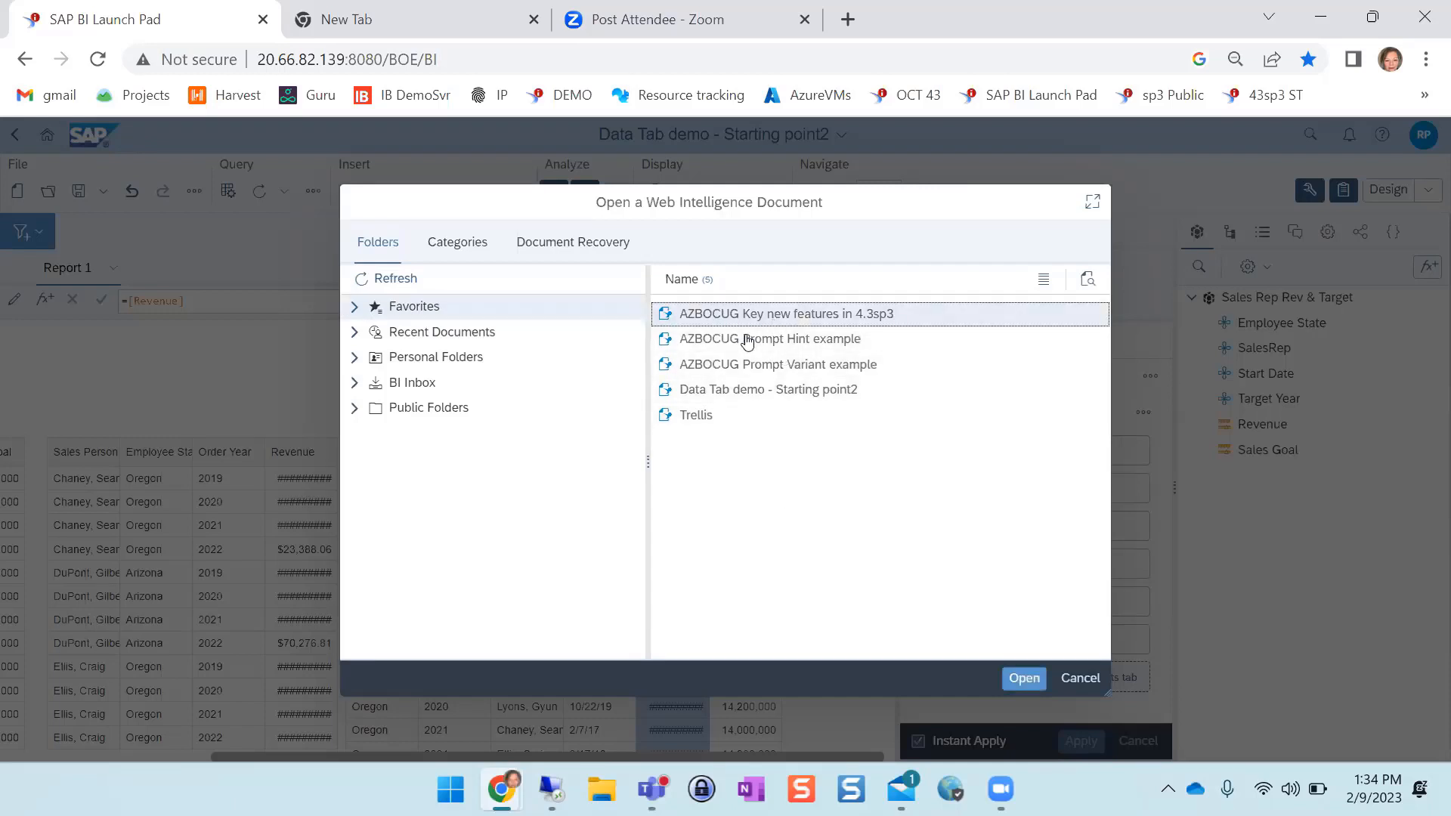
{"action": "left_click", "coordinate": [1023, 680]}
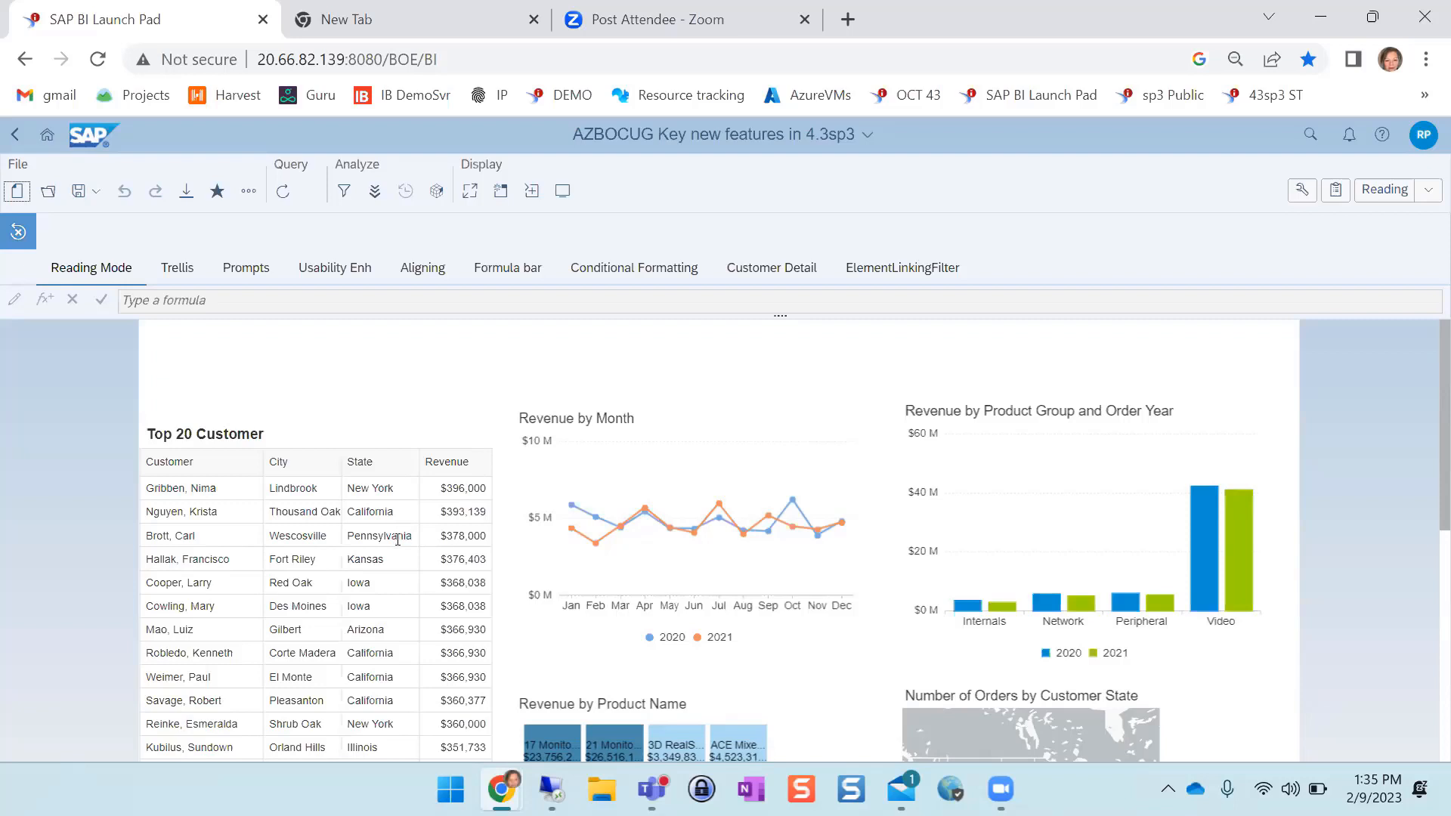
Show the build panel in Reading mode and view the sort settings of the Top 20 Customer table
{"action": "left_click", "coordinate": [1302, 192]}
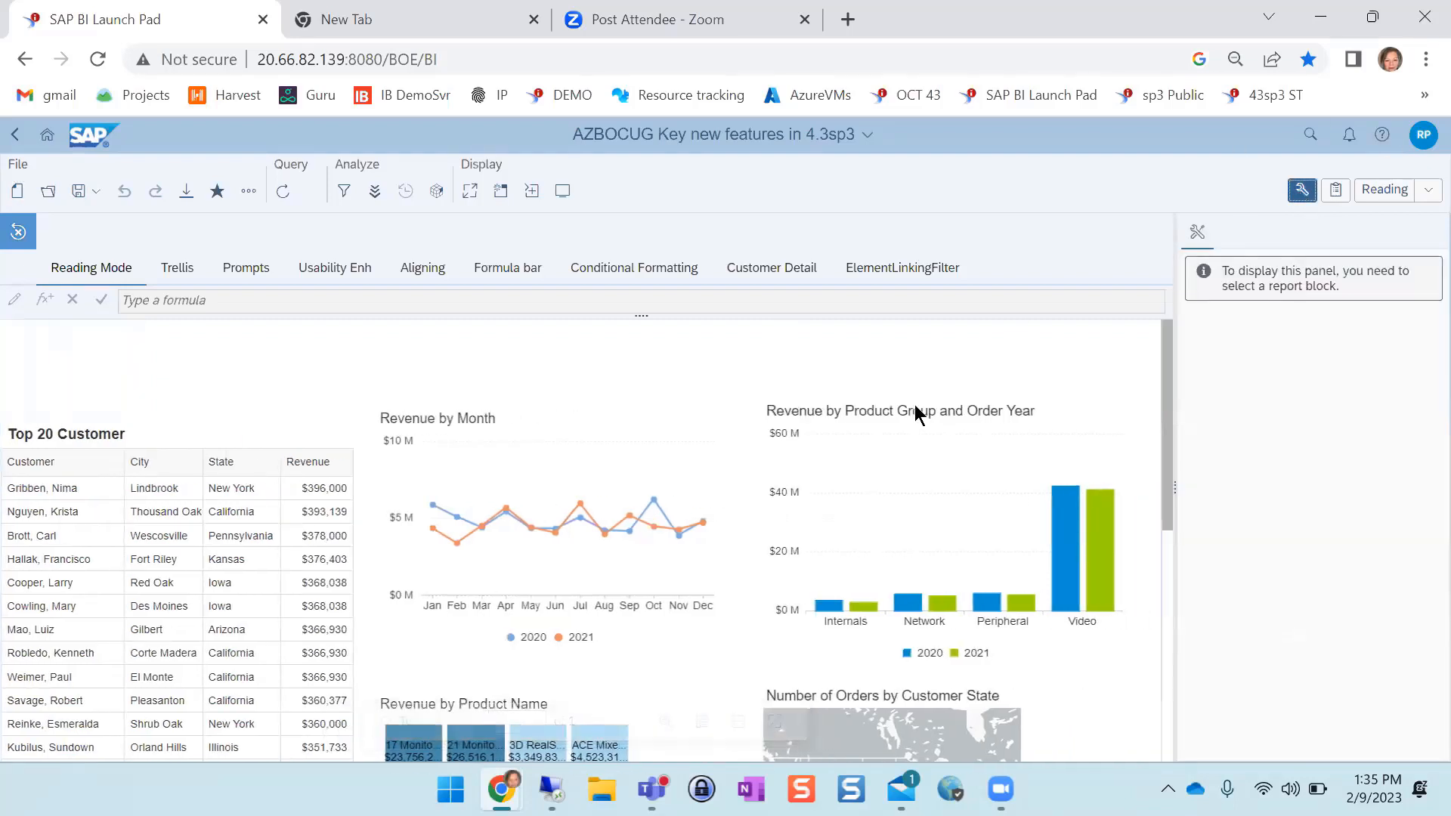
{"action": "left_click", "coordinate": [256, 509]}
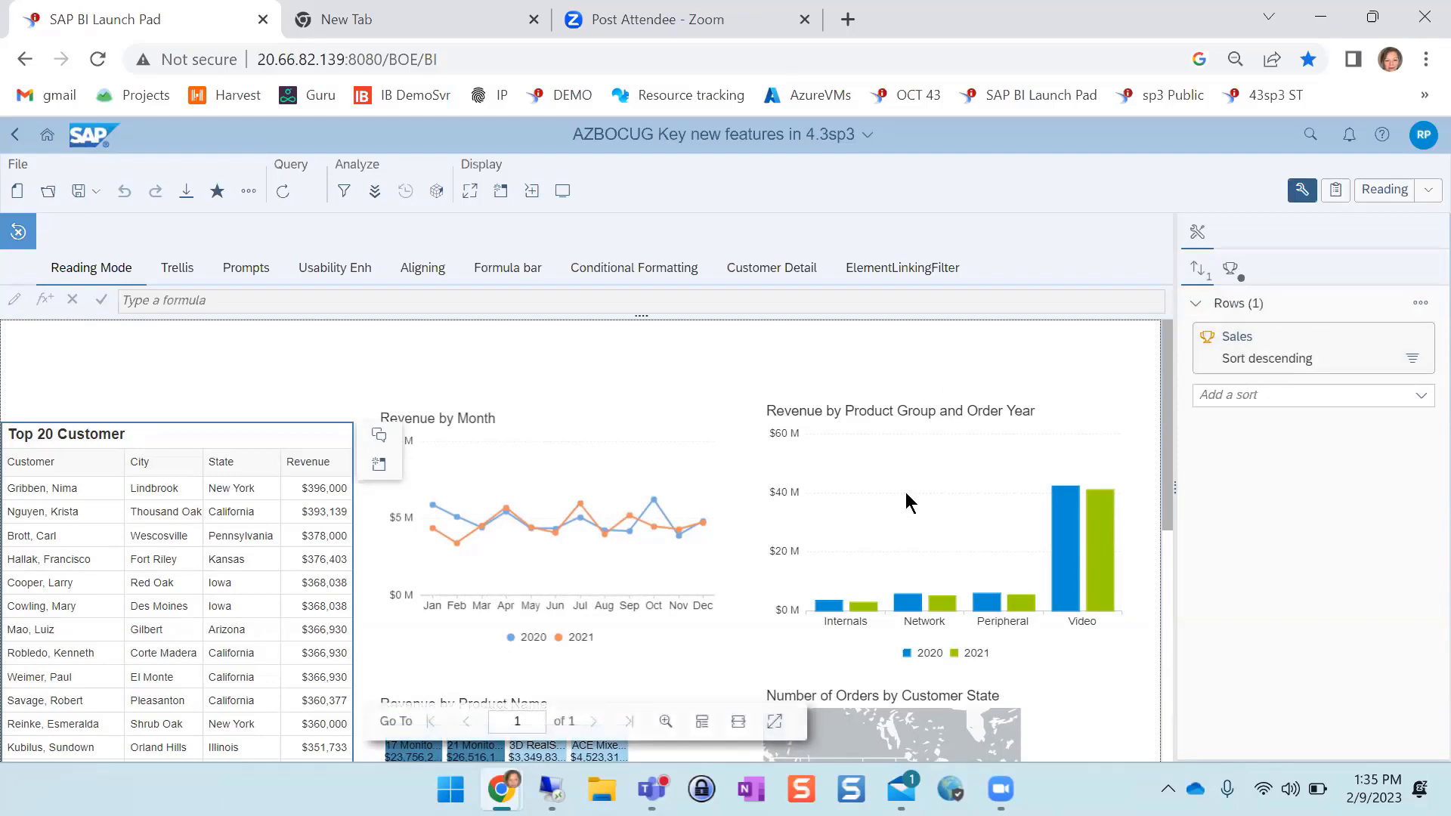
{"action": "left_click_drag", "start_coordinate": [1167, 482], "coordinate": [1176, 487]}
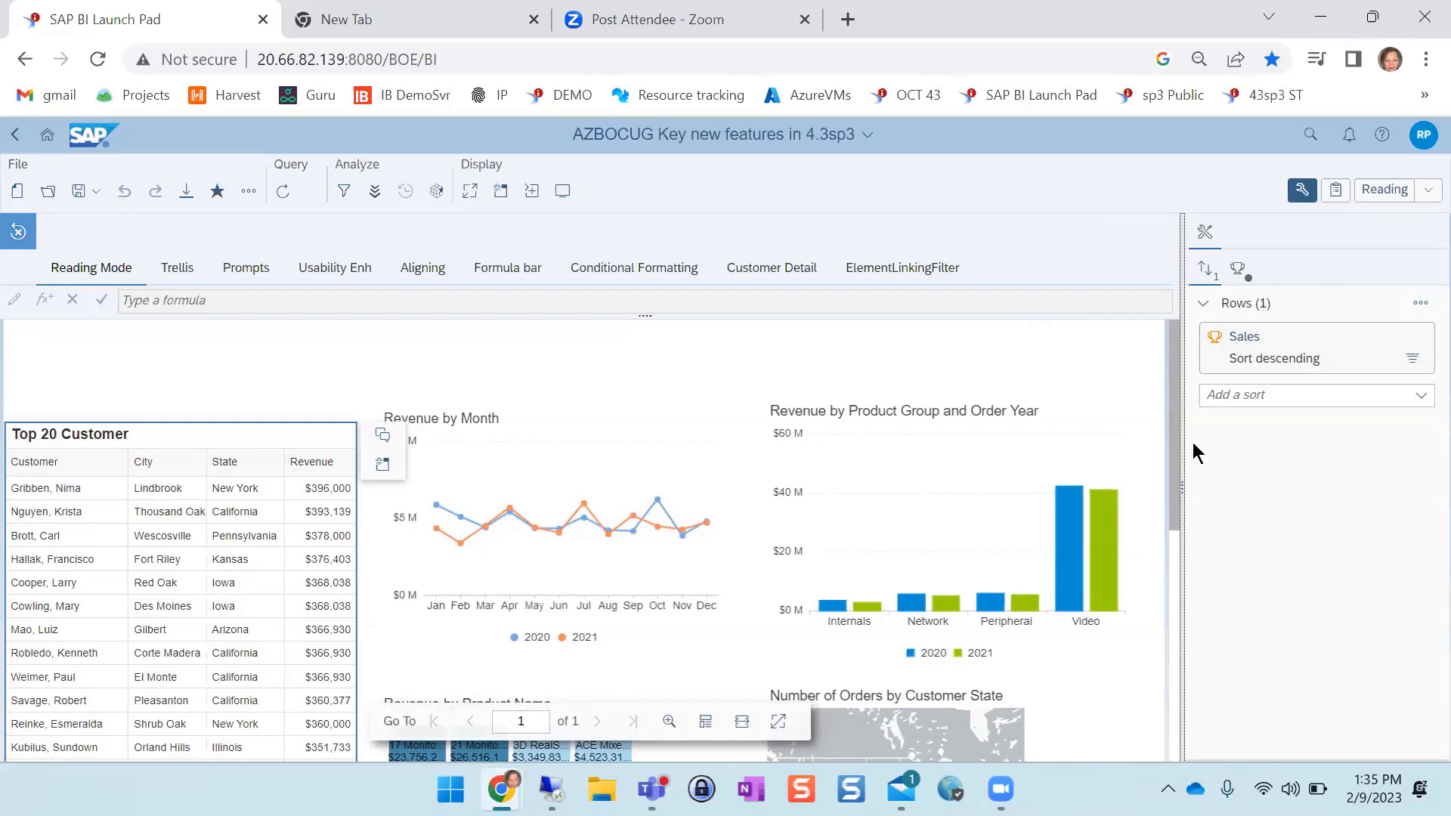
Maximize the Number of Orders by Customer State map to examine it, and restore it to its normal size
{"action": "left_click_drag", "start_coordinate": [1174, 451], "coordinate": [1174, 573]}
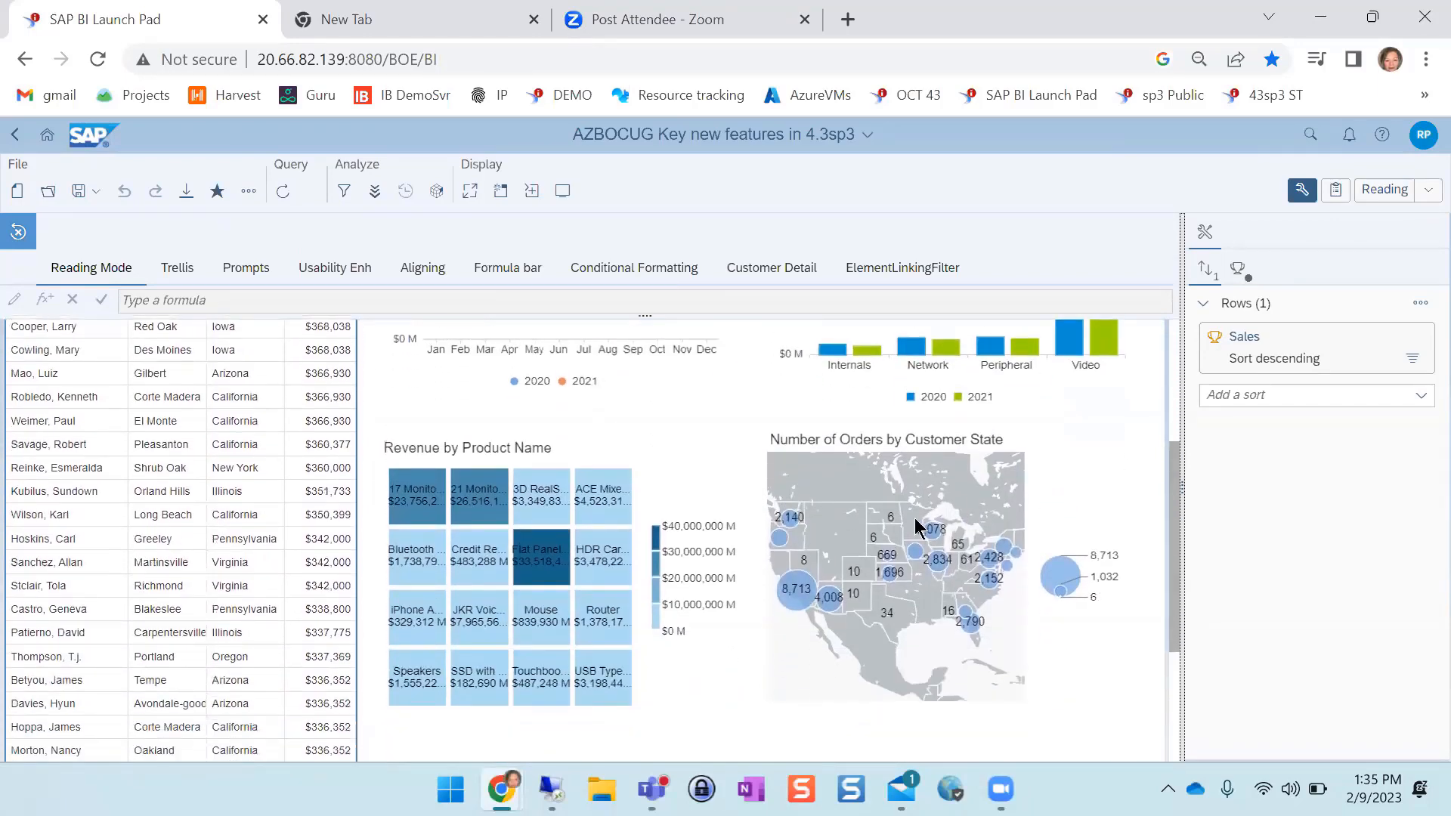
{"action": "left_click", "coordinate": [972, 504]}
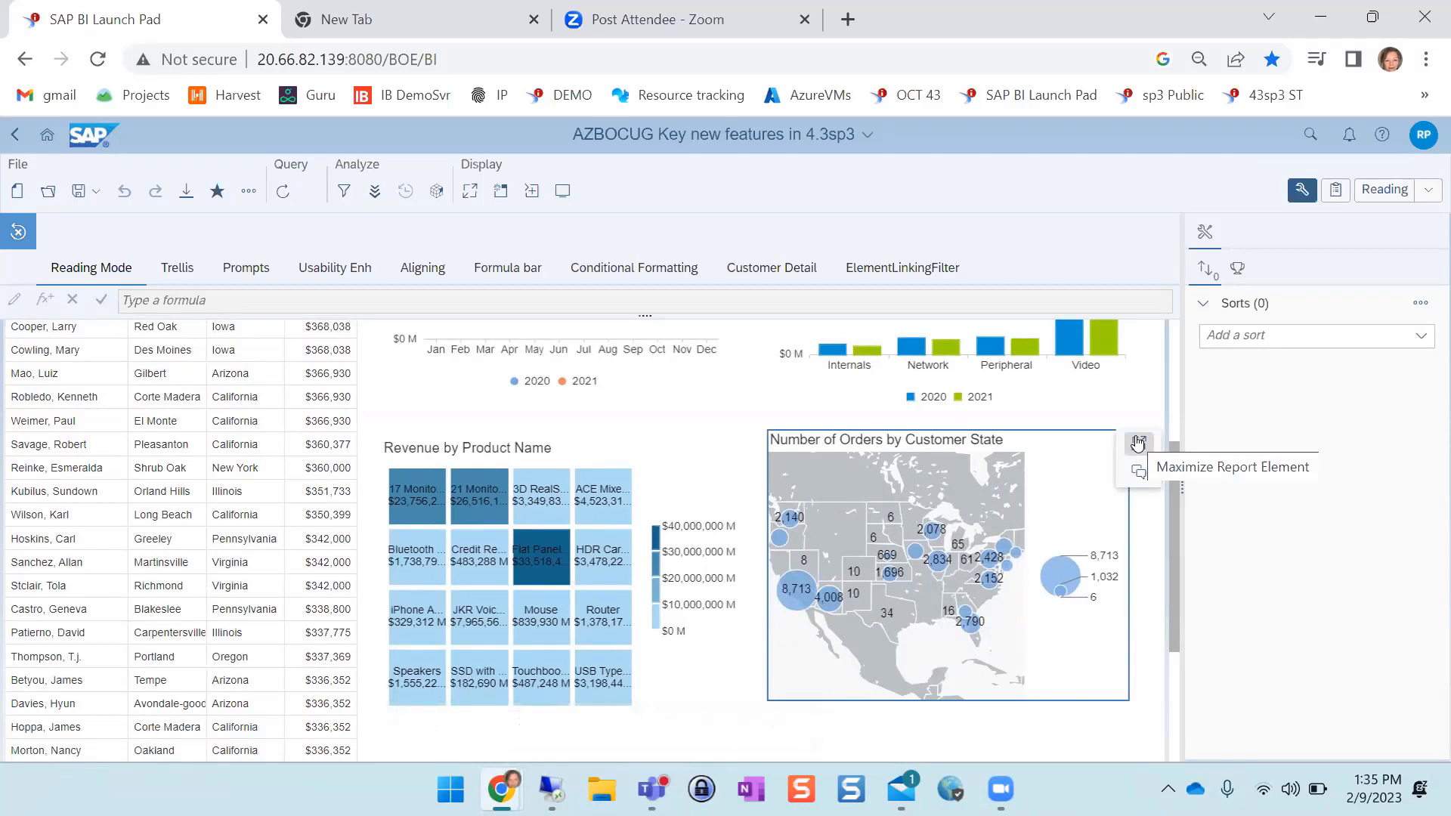
{"action": "left_click", "coordinate": [1138, 443]}
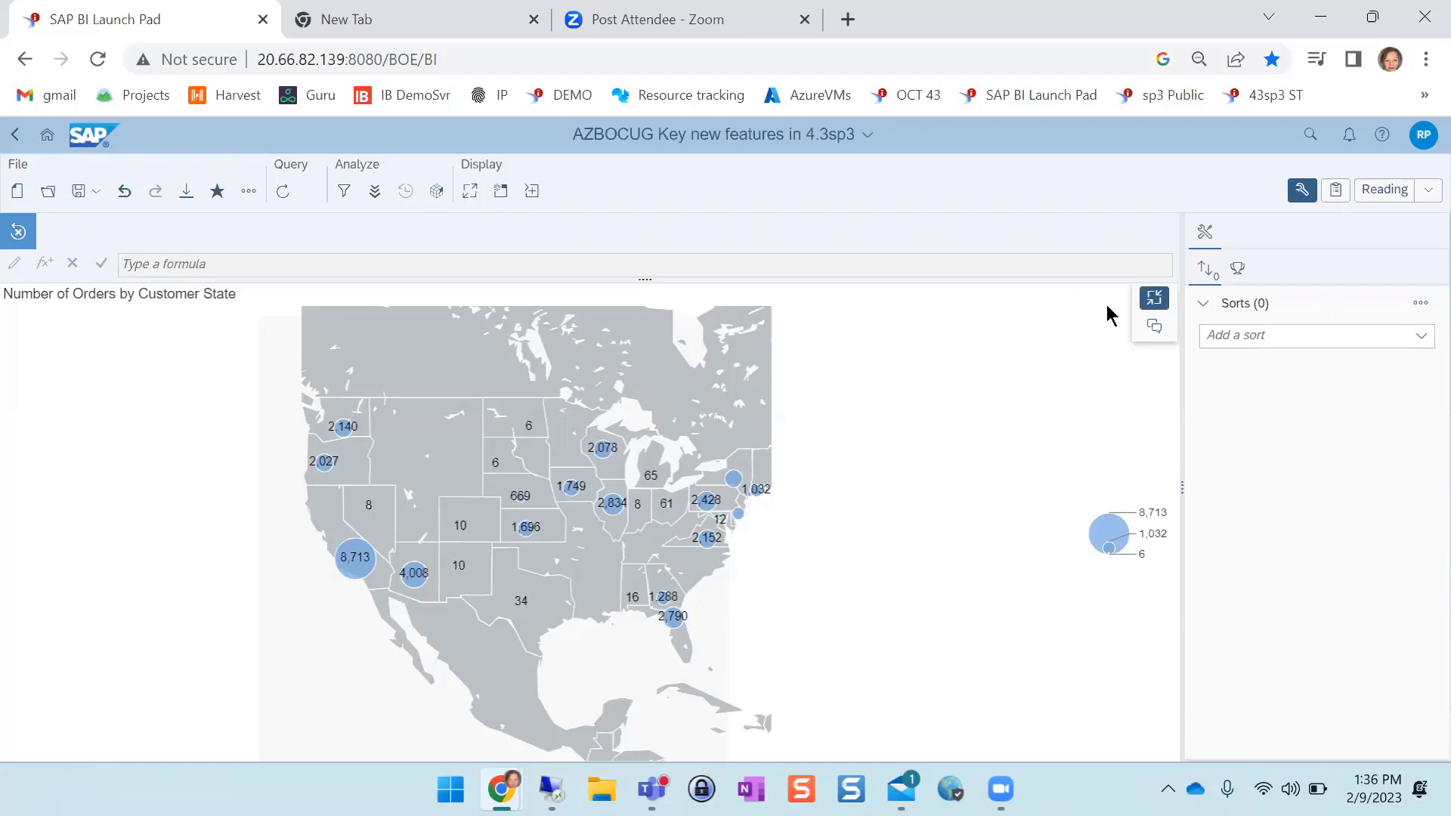
{"action": "left_click", "coordinate": [1158, 300]}
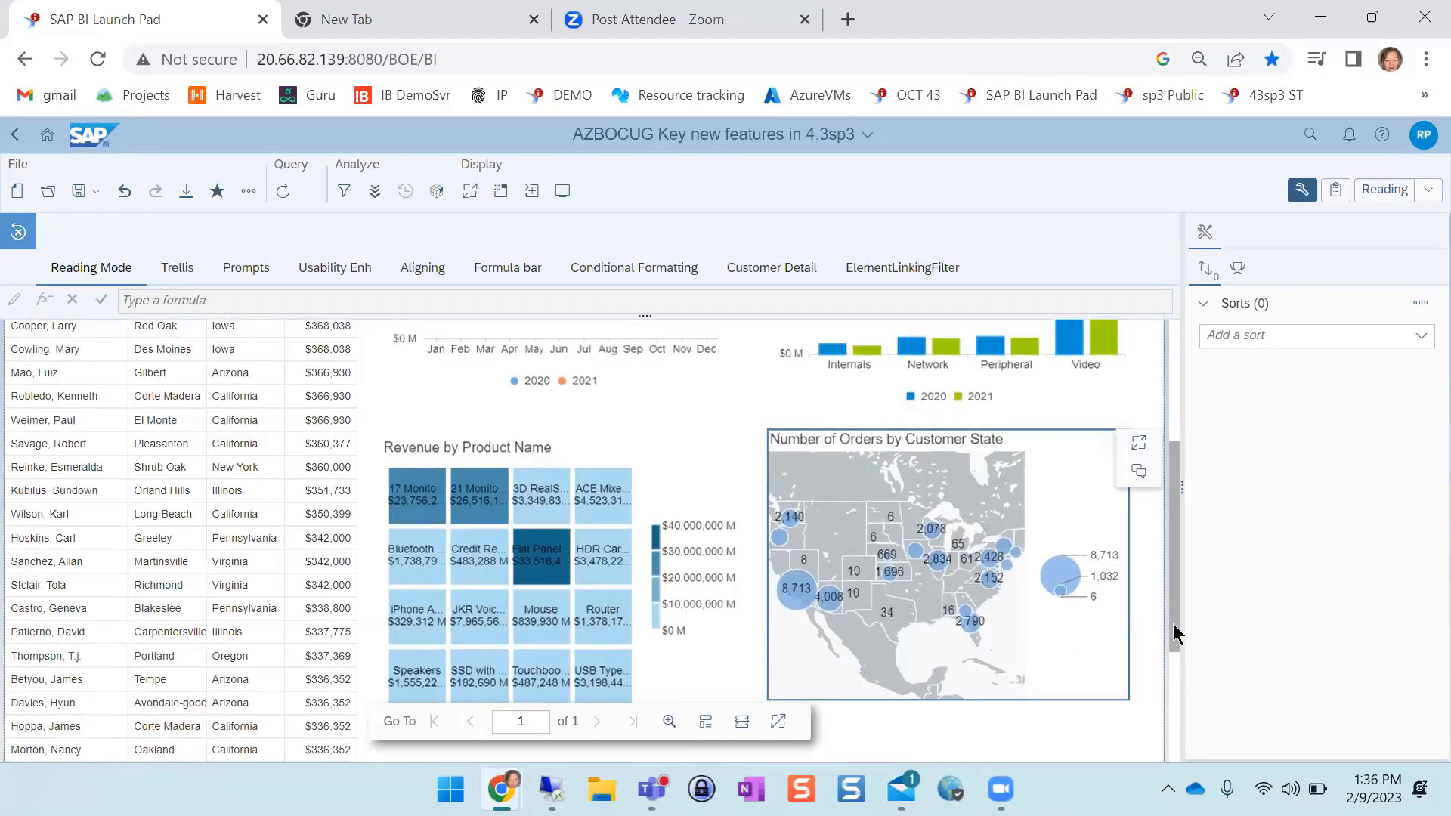
{"action": "left_click_drag", "start_coordinate": [1173, 634], "coordinate": [1185, 456]}
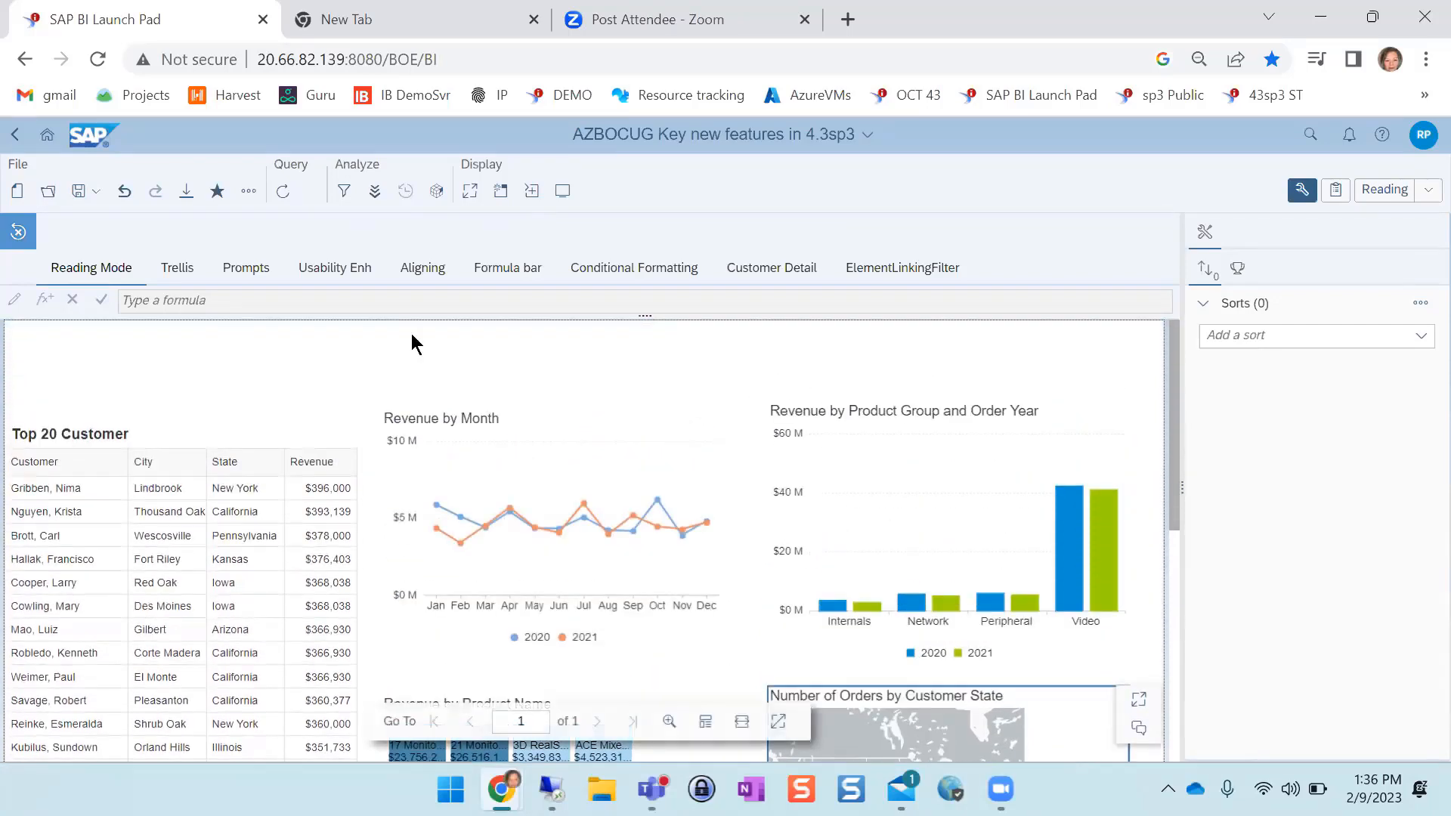
View the Trellis report of the current document and open the separate Trellis document from Favorites
{"action": "left_click", "coordinate": [169, 277]}
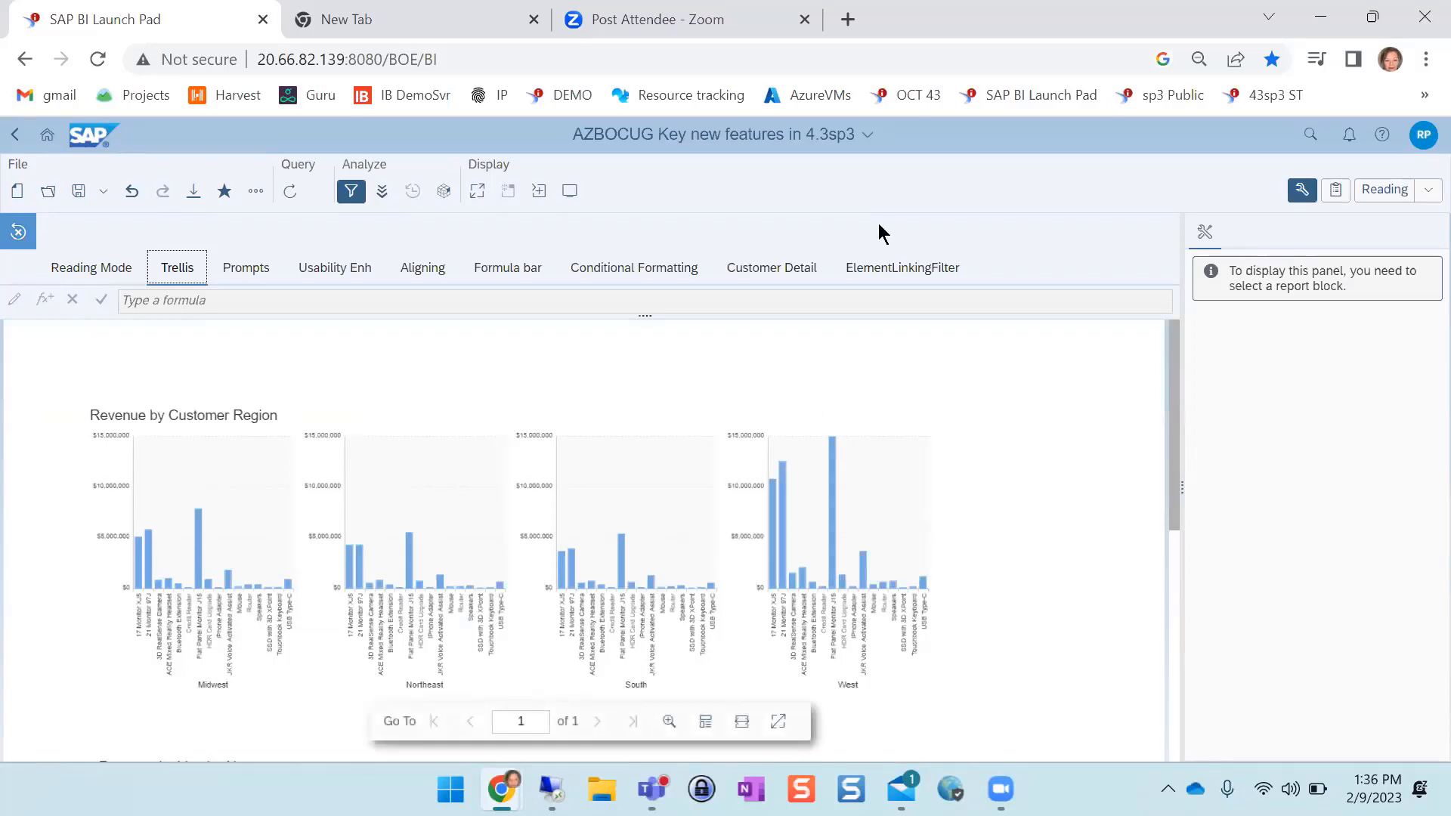
{"action": "left_click", "coordinate": [47, 193]}
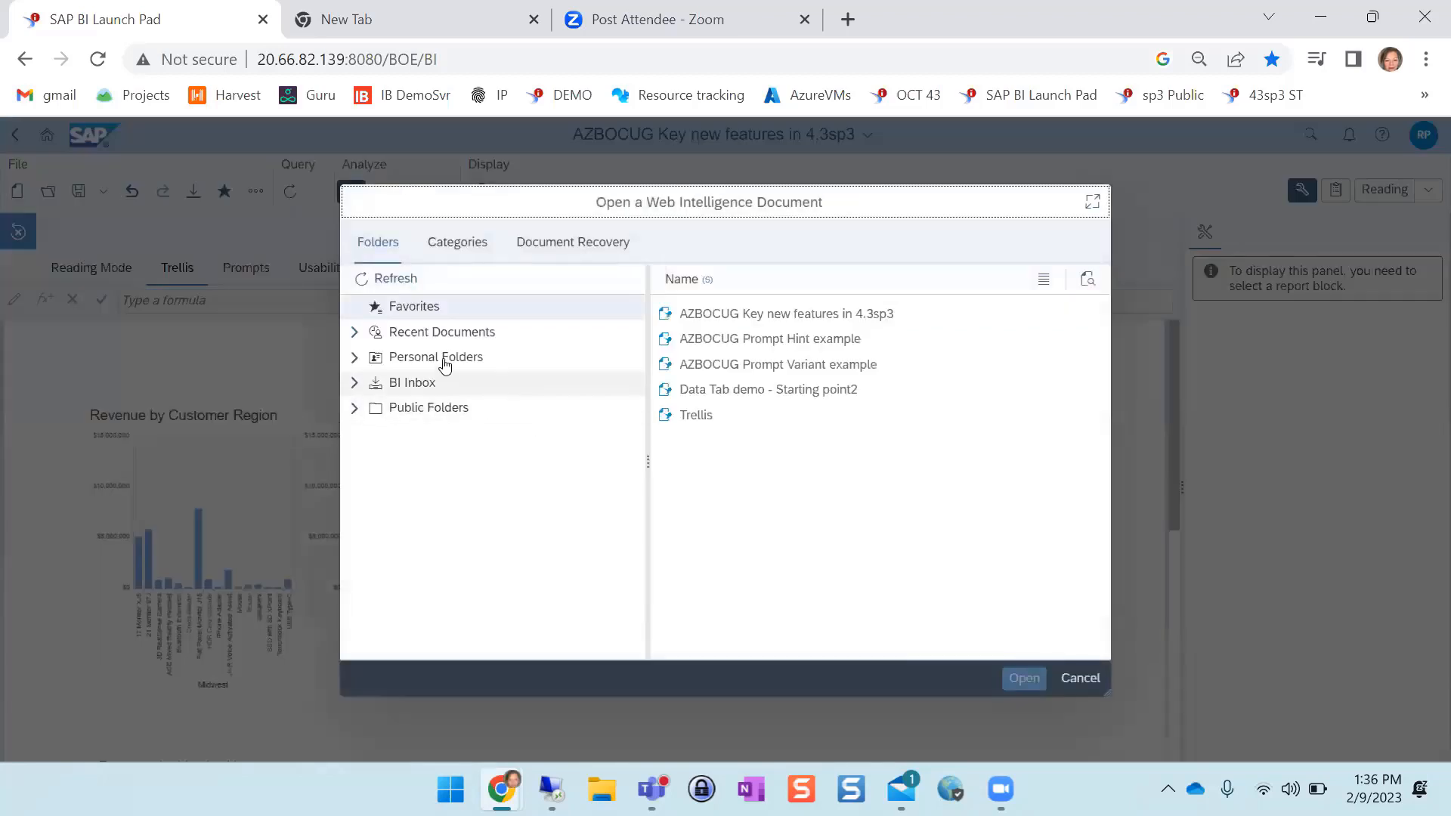
{"action": "left_click", "coordinate": [756, 414]}
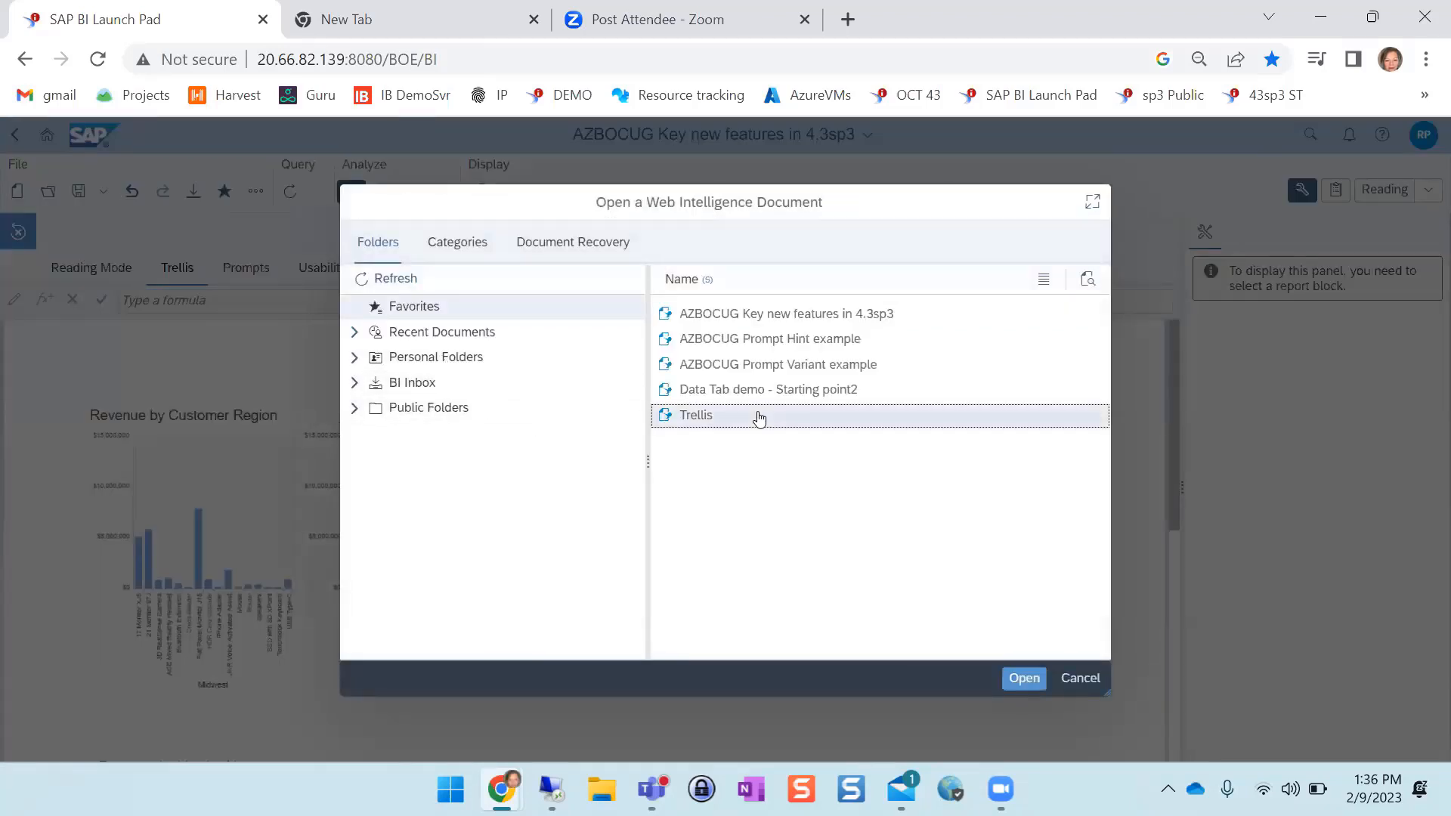
{"action": "left_click", "coordinate": [1021, 679]}
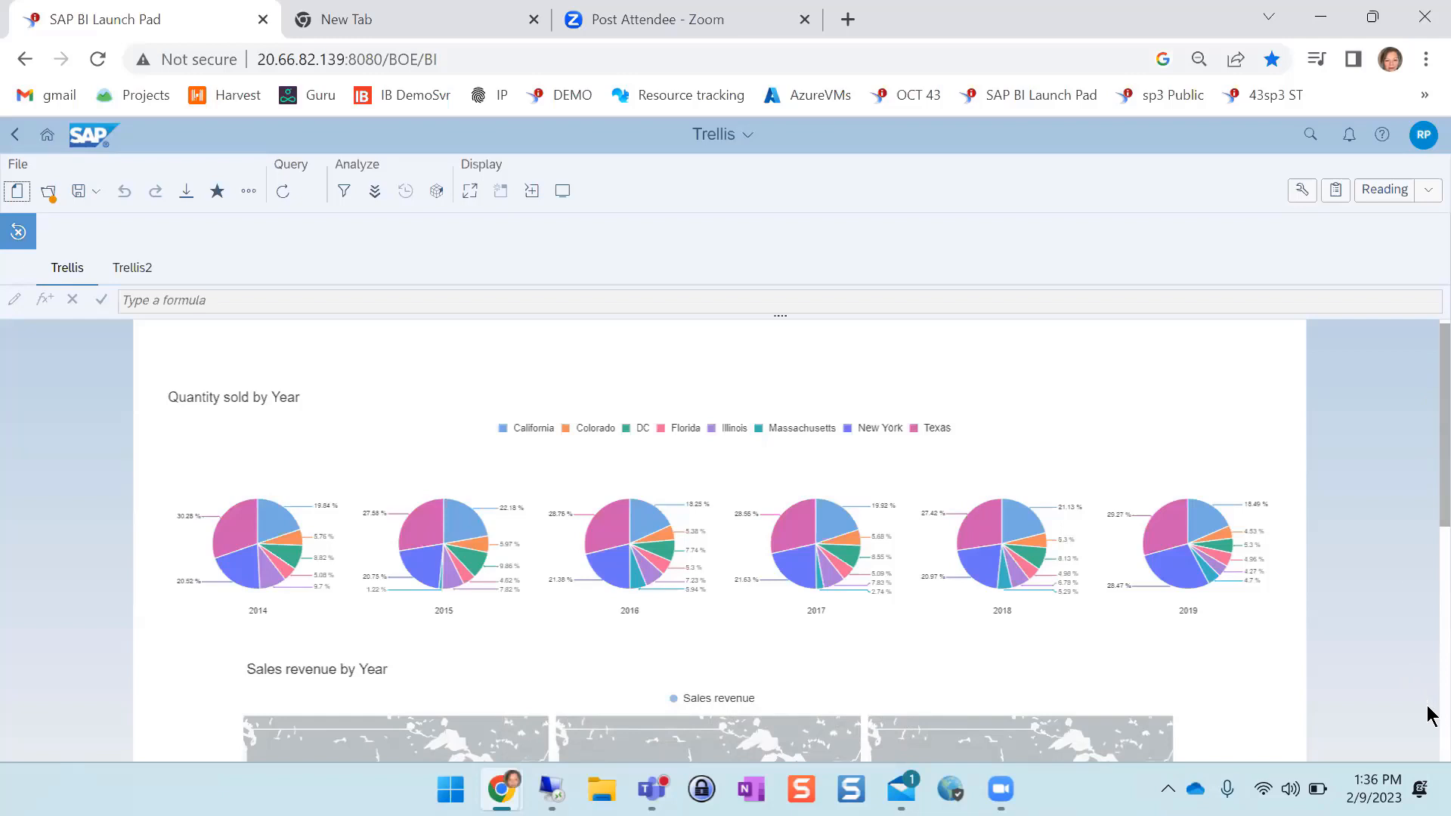
Examine the yearly sales revenue maps and the charts in the Trellis2 report
{"action": "scroll", "coordinate": [1429, 710], "scroll_direction": "down", "scroll_amount": 5}
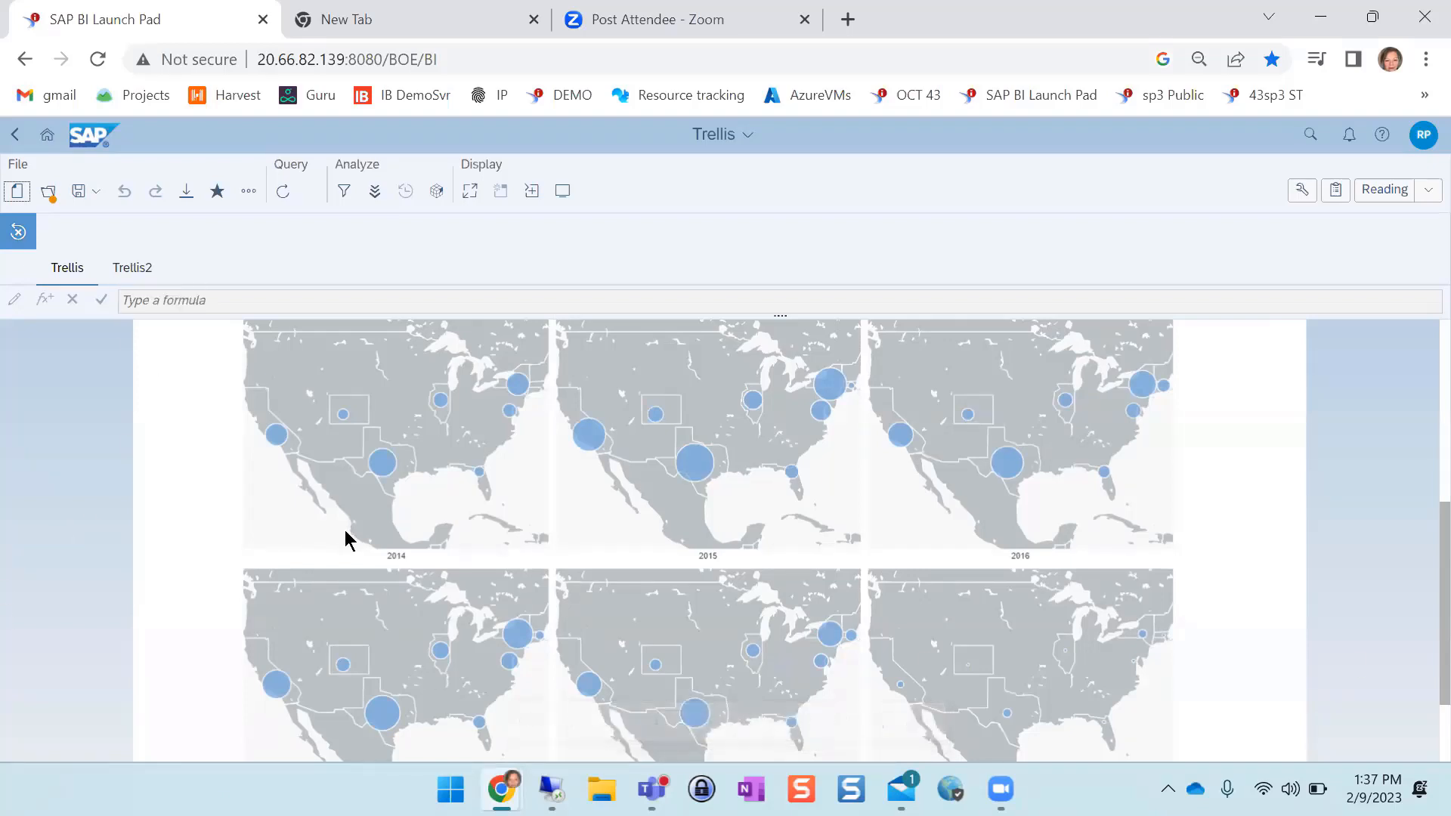
{"action": "mouse_move", "coordinate": [380, 461]}
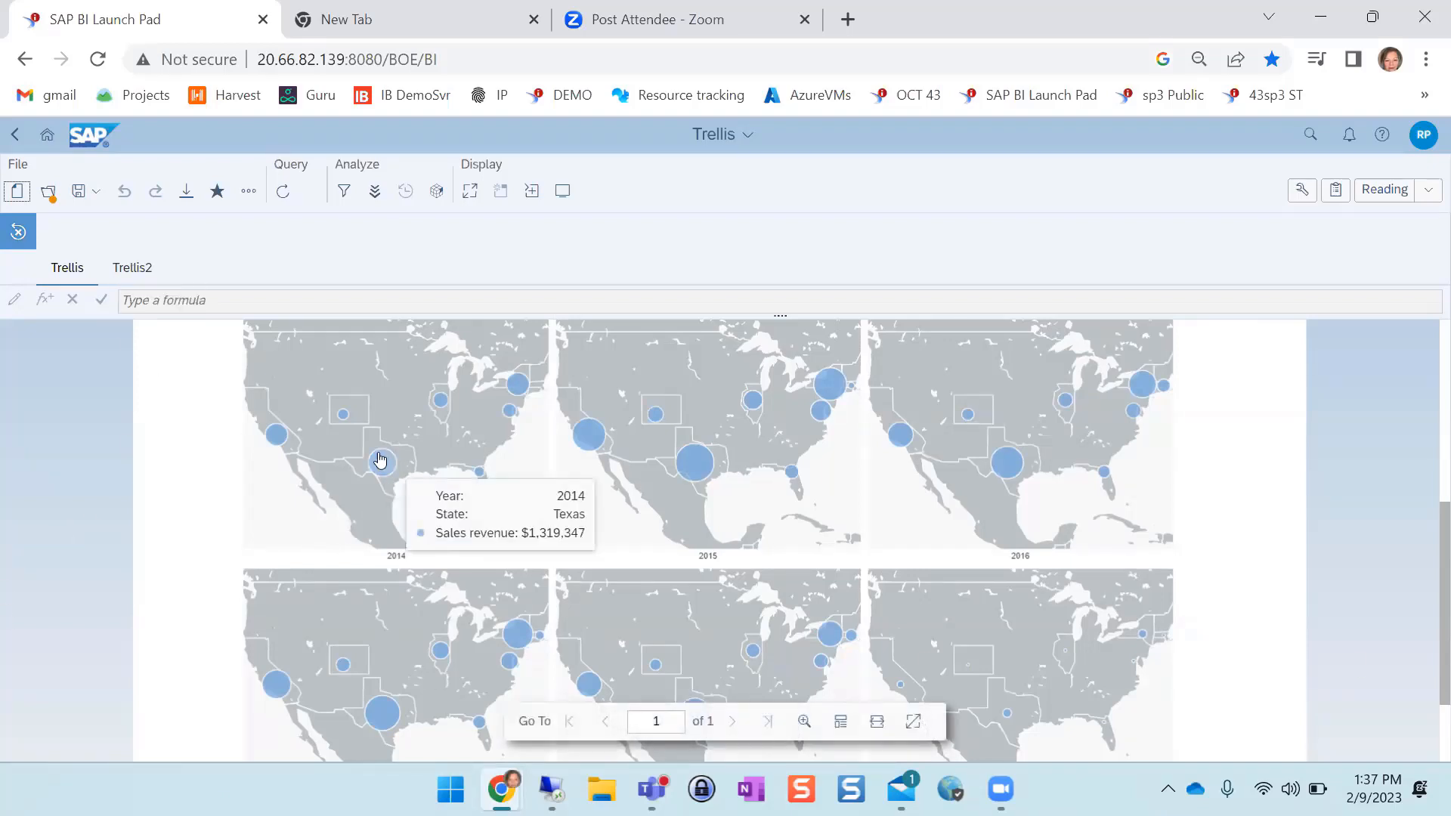
{"action": "left_click", "coordinate": [130, 261]}
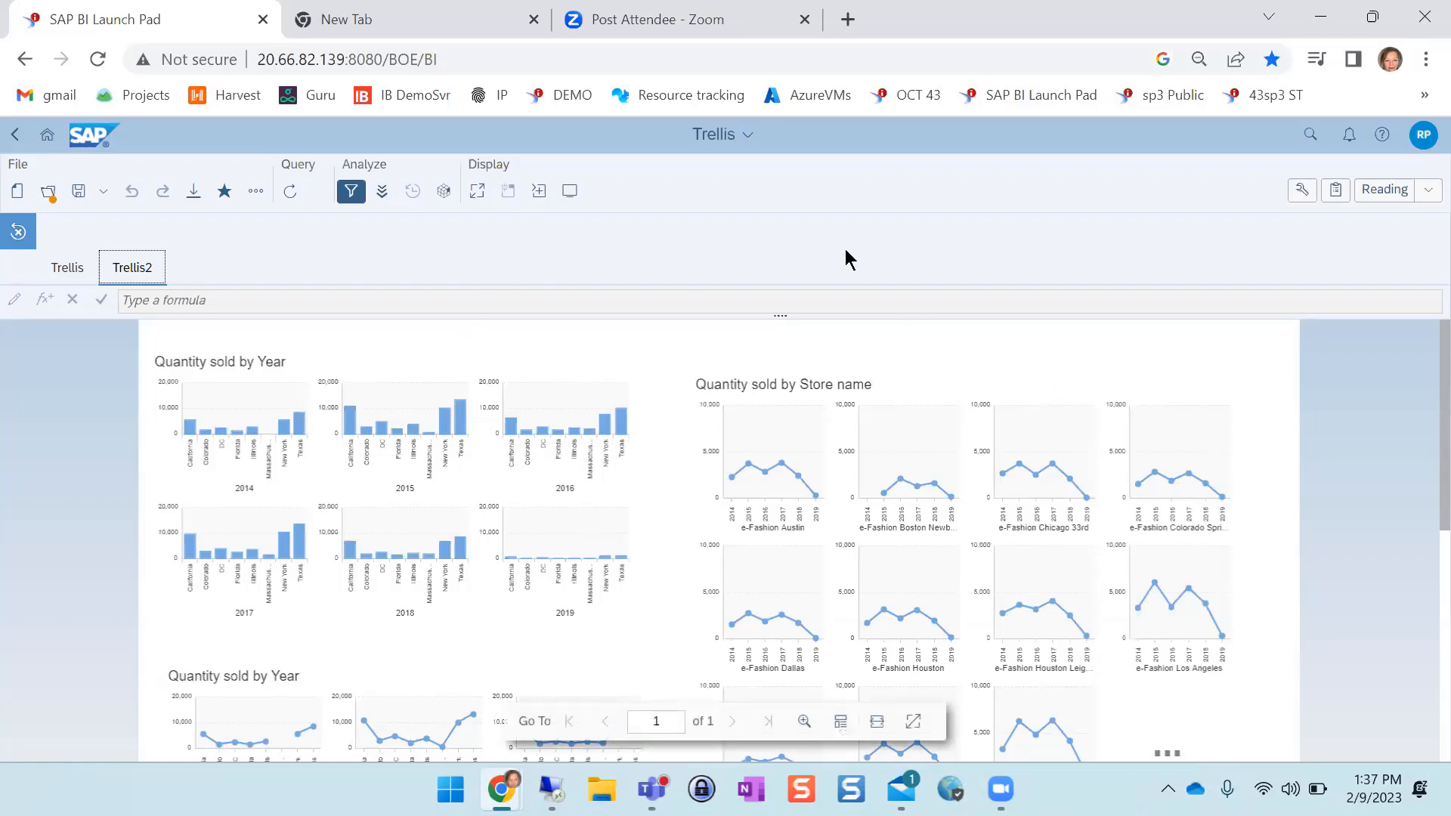
Switch back to the AZBOCUG Key new features in 4.3sp3 document and show its Prompts report
{"action": "left_click", "coordinate": [737, 135]}
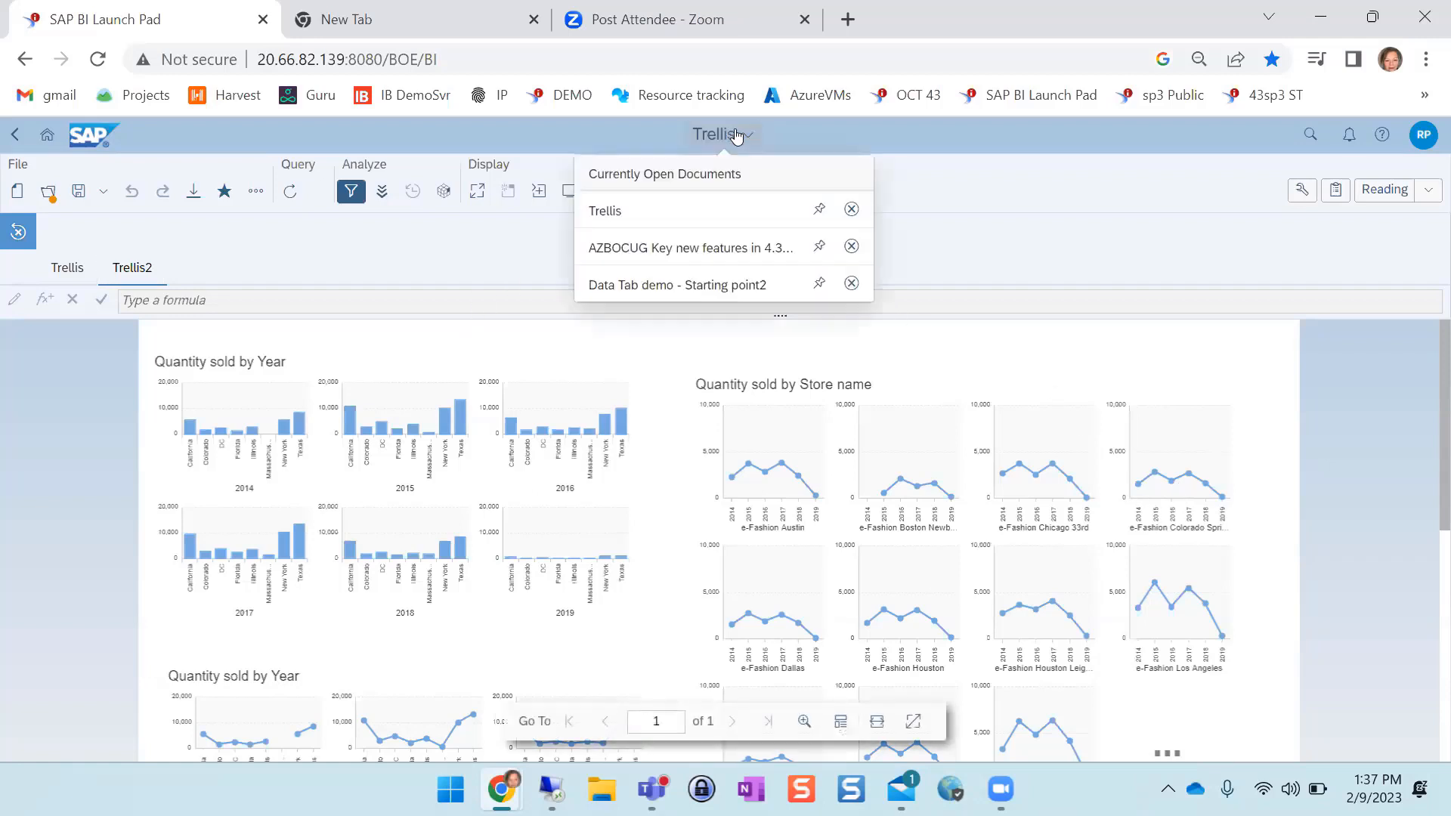
{"action": "left_click", "coordinate": [694, 257]}
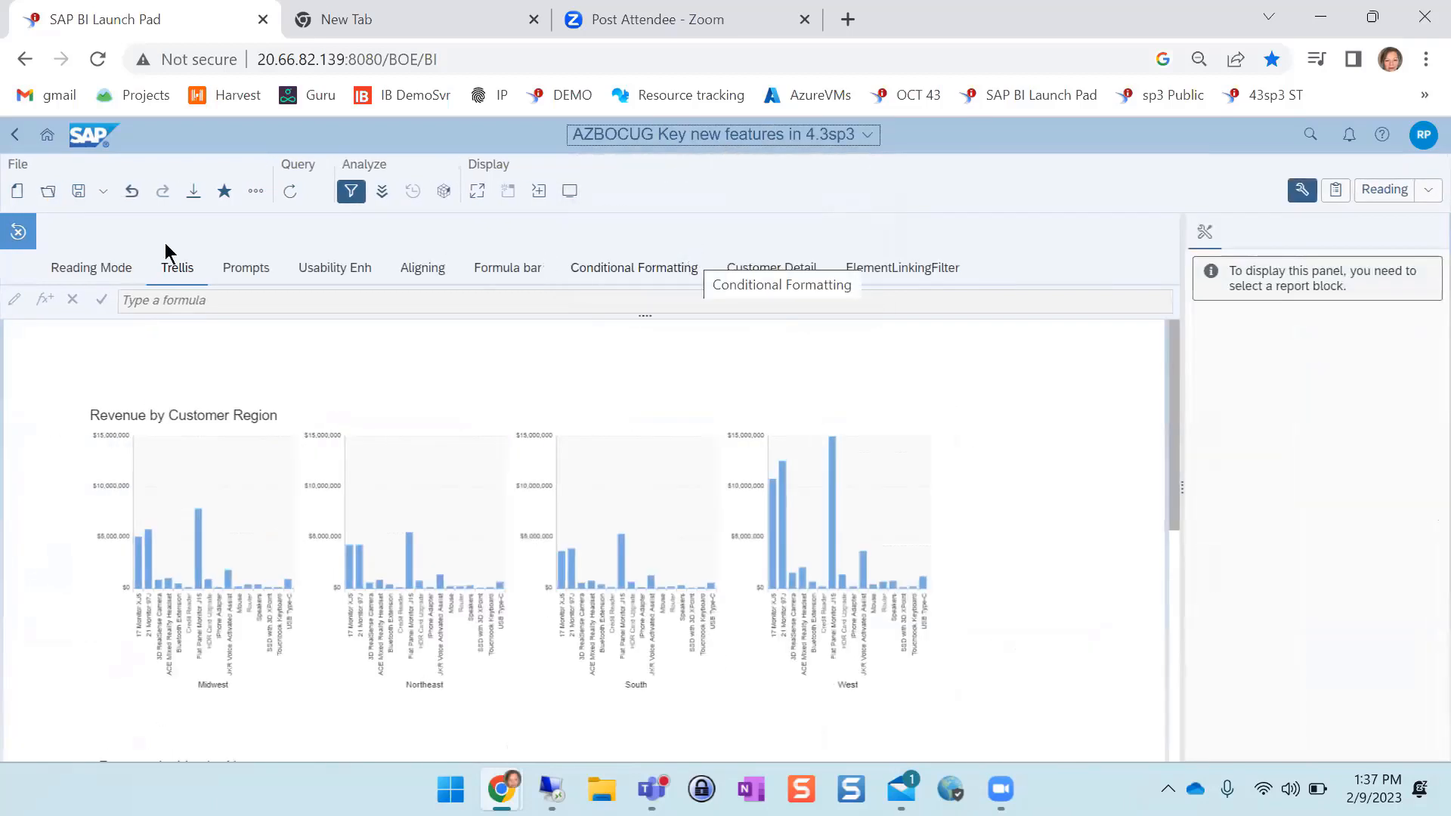
{"action": "left_click", "coordinate": [252, 275]}
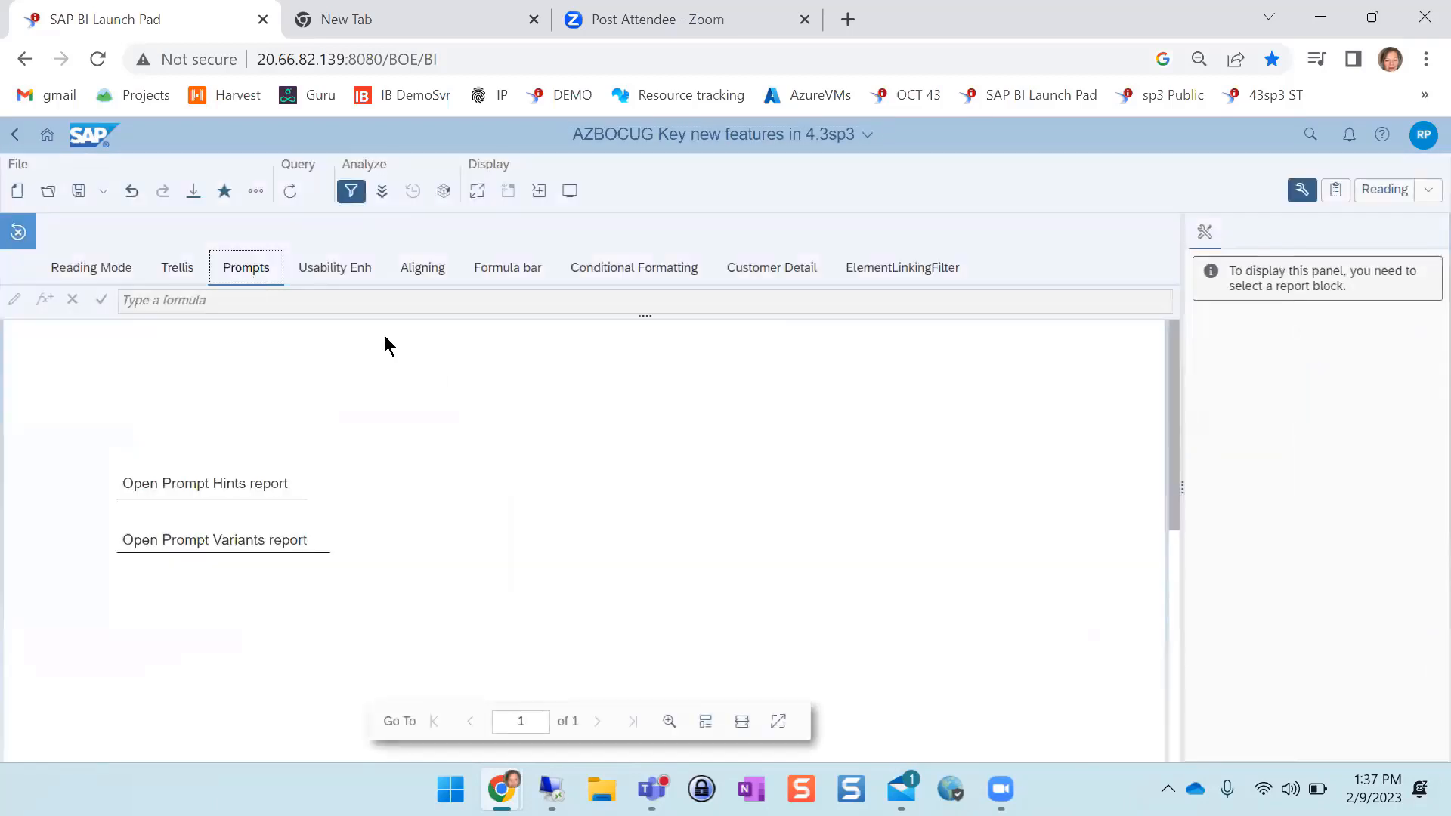
Open the AZBOCUG Prompt Hint example document from Favorites
{"action": "left_click", "coordinate": [47, 191]}
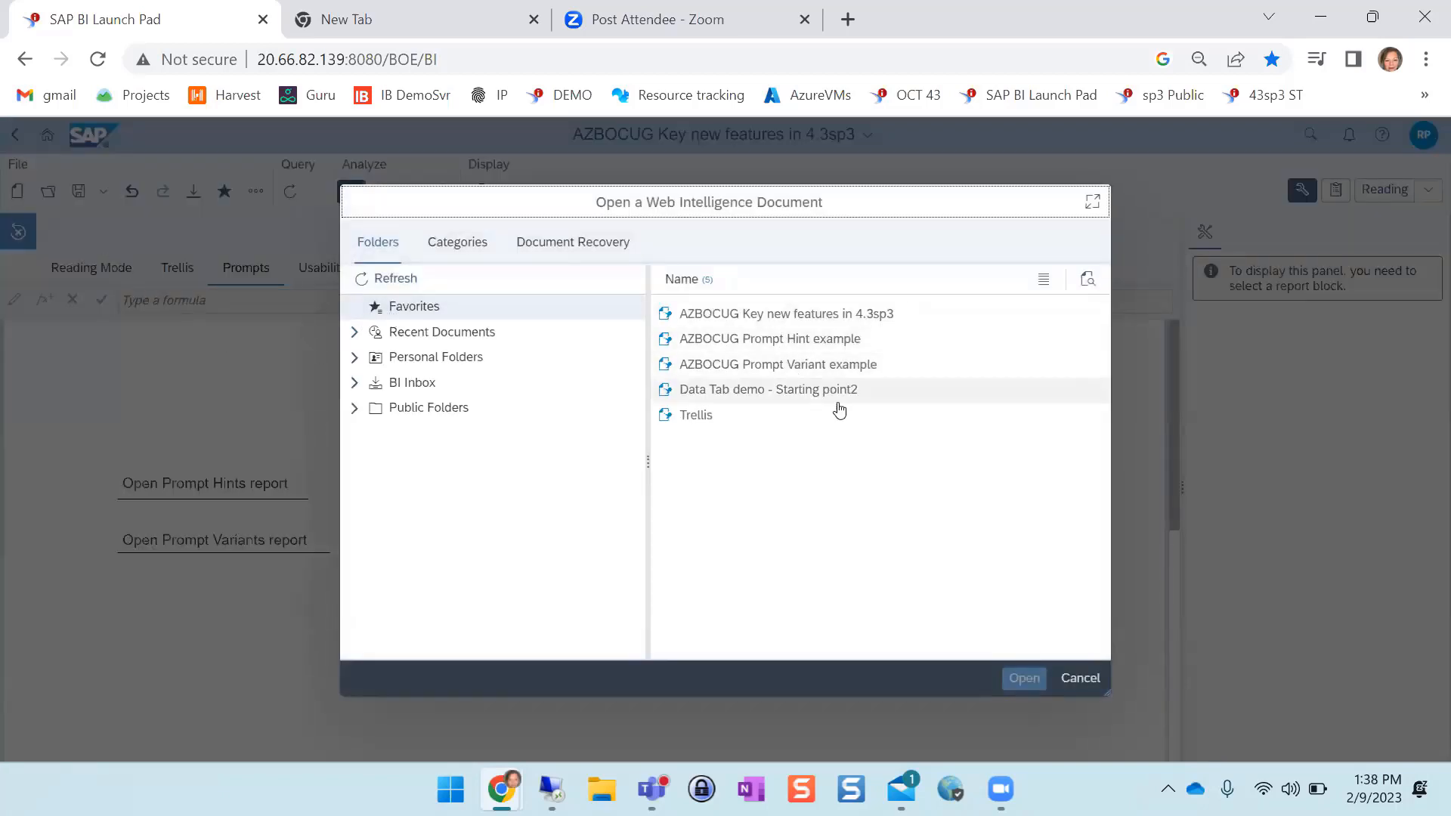
{"action": "left_click", "coordinate": [817, 341]}
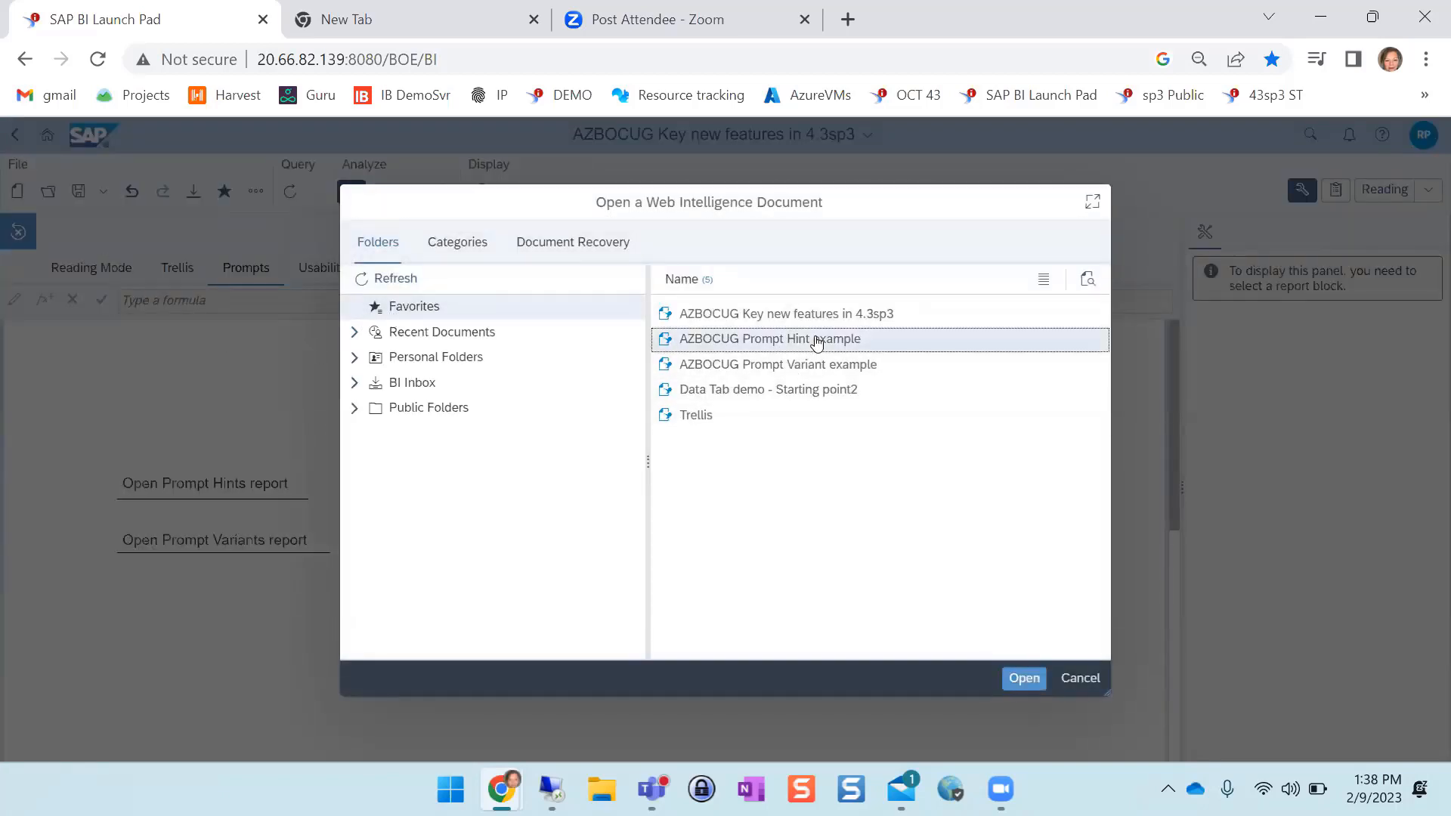
{"action": "left_click", "coordinate": [1029, 679]}
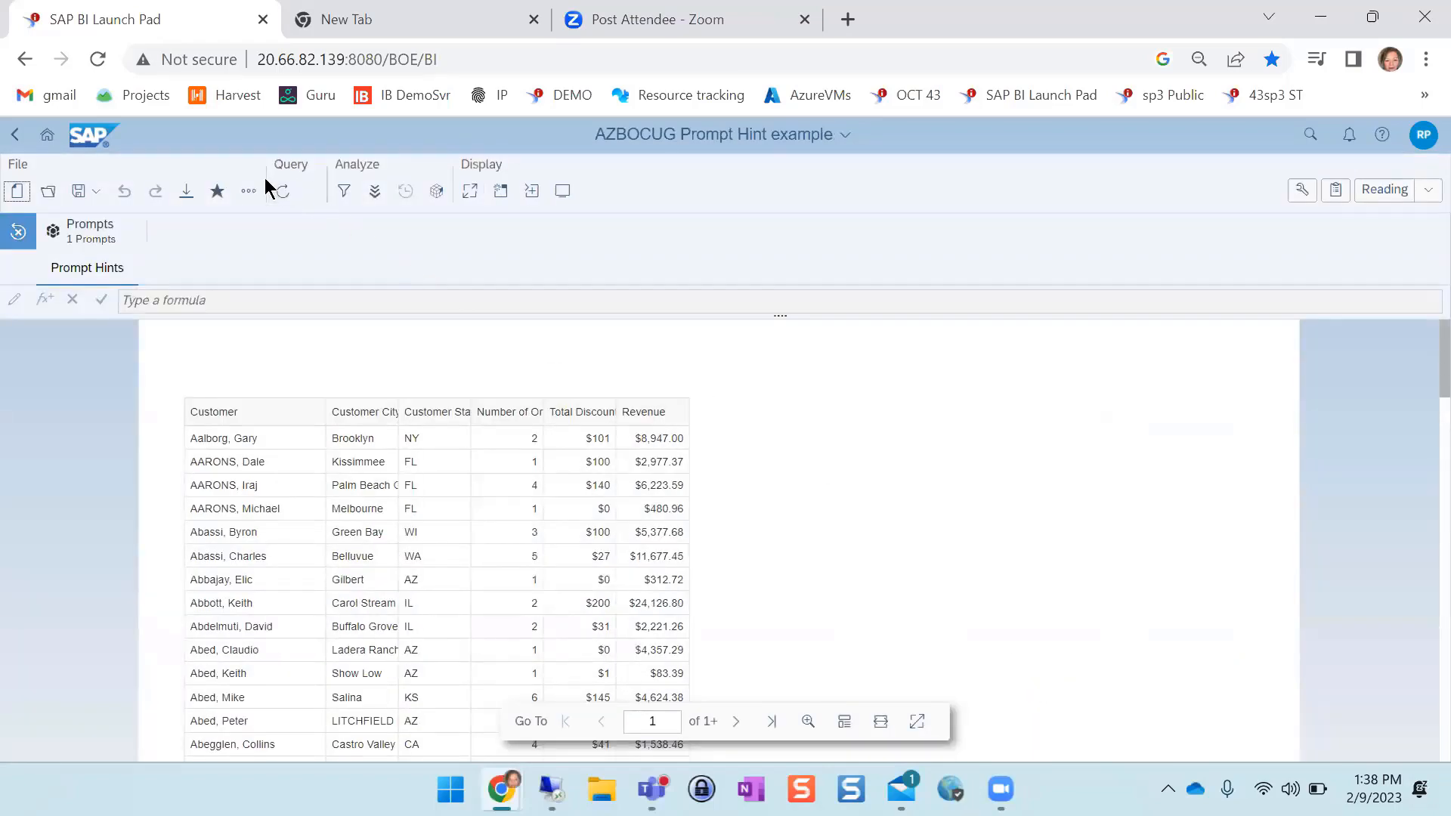
Refresh the query to read the hint for the Enter Customer Last Name prompt, and cancel without running it
{"action": "left_click", "coordinate": [284, 193]}
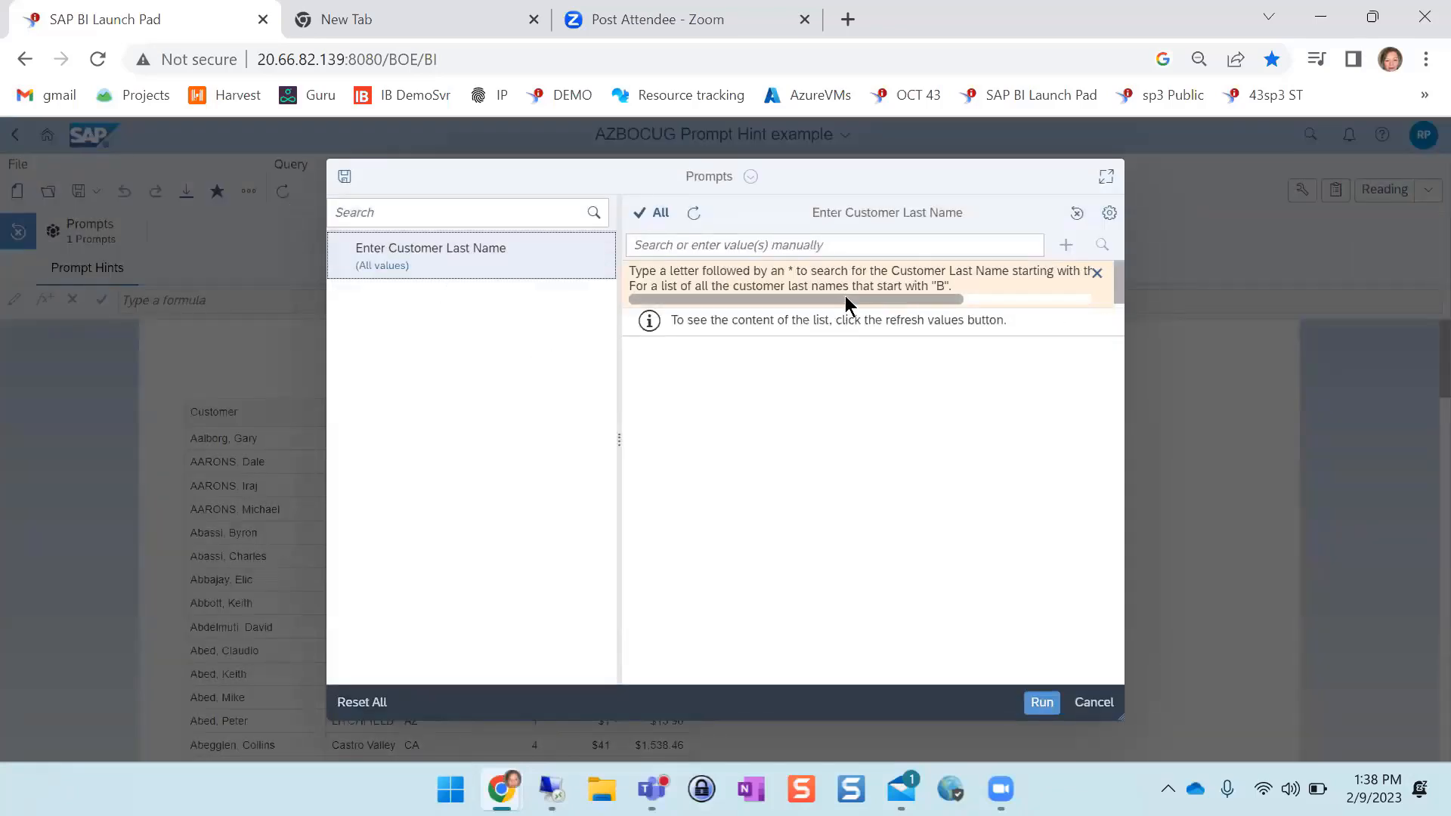
{"action": "left_click_drag", "start_coordinate": [845, 299], "coordinate": [710, 316]}
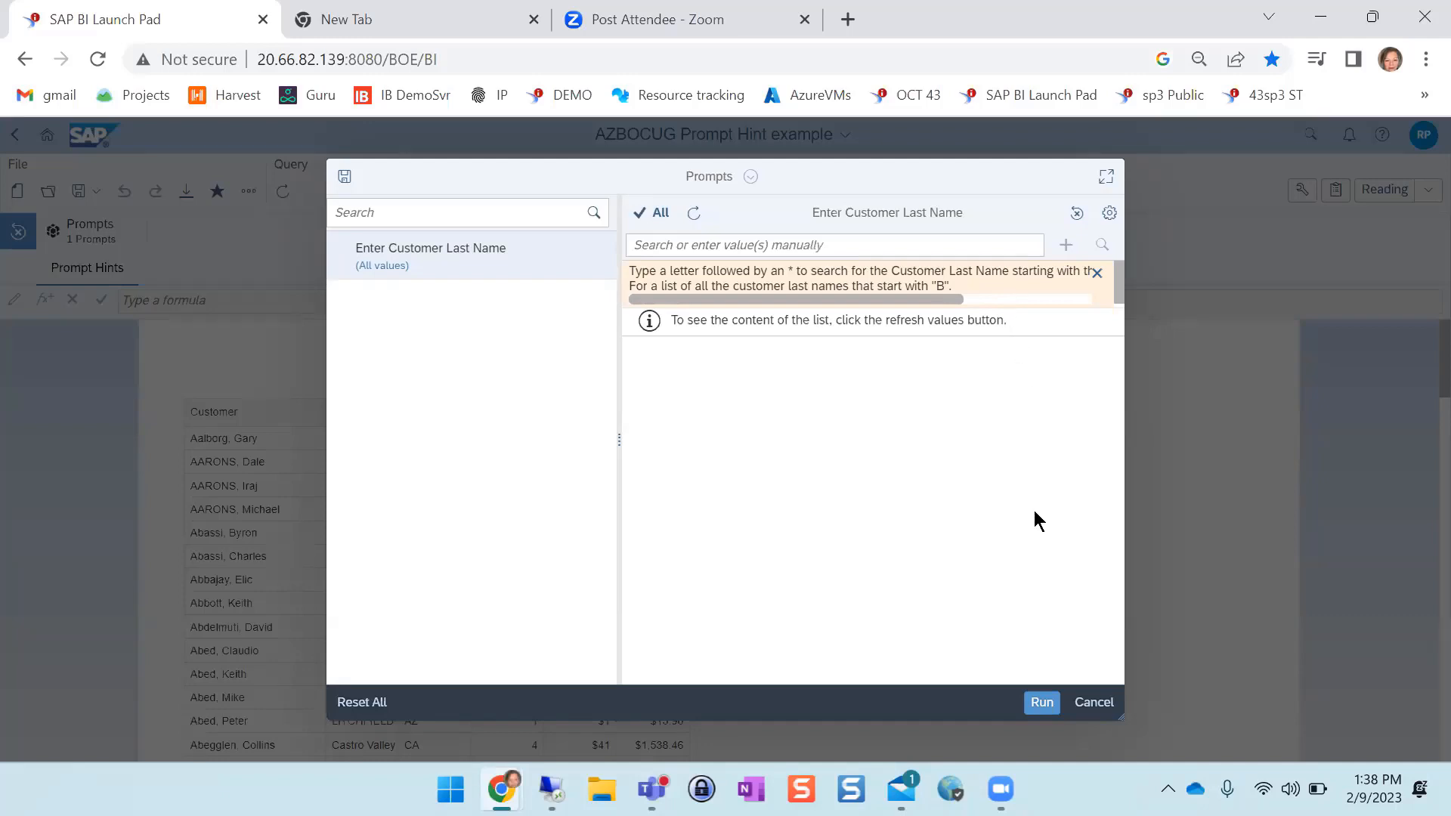
{"action": "left_click", "coordinate": [1099, 702]}
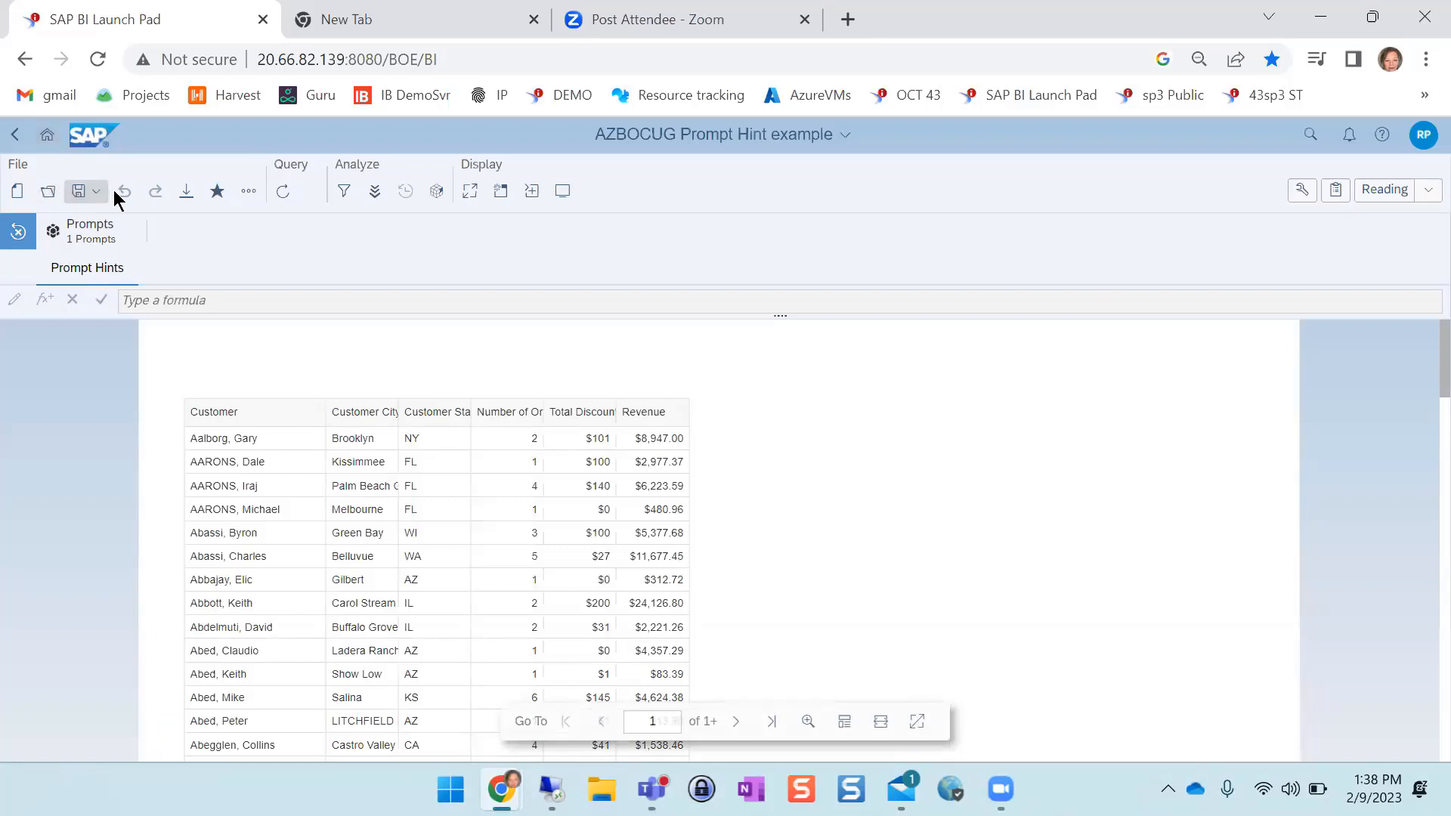
Open the AZBOCUG Prompt Variant example document from Favorites
{"action": "left_click", "coordinate": [47, 190]}
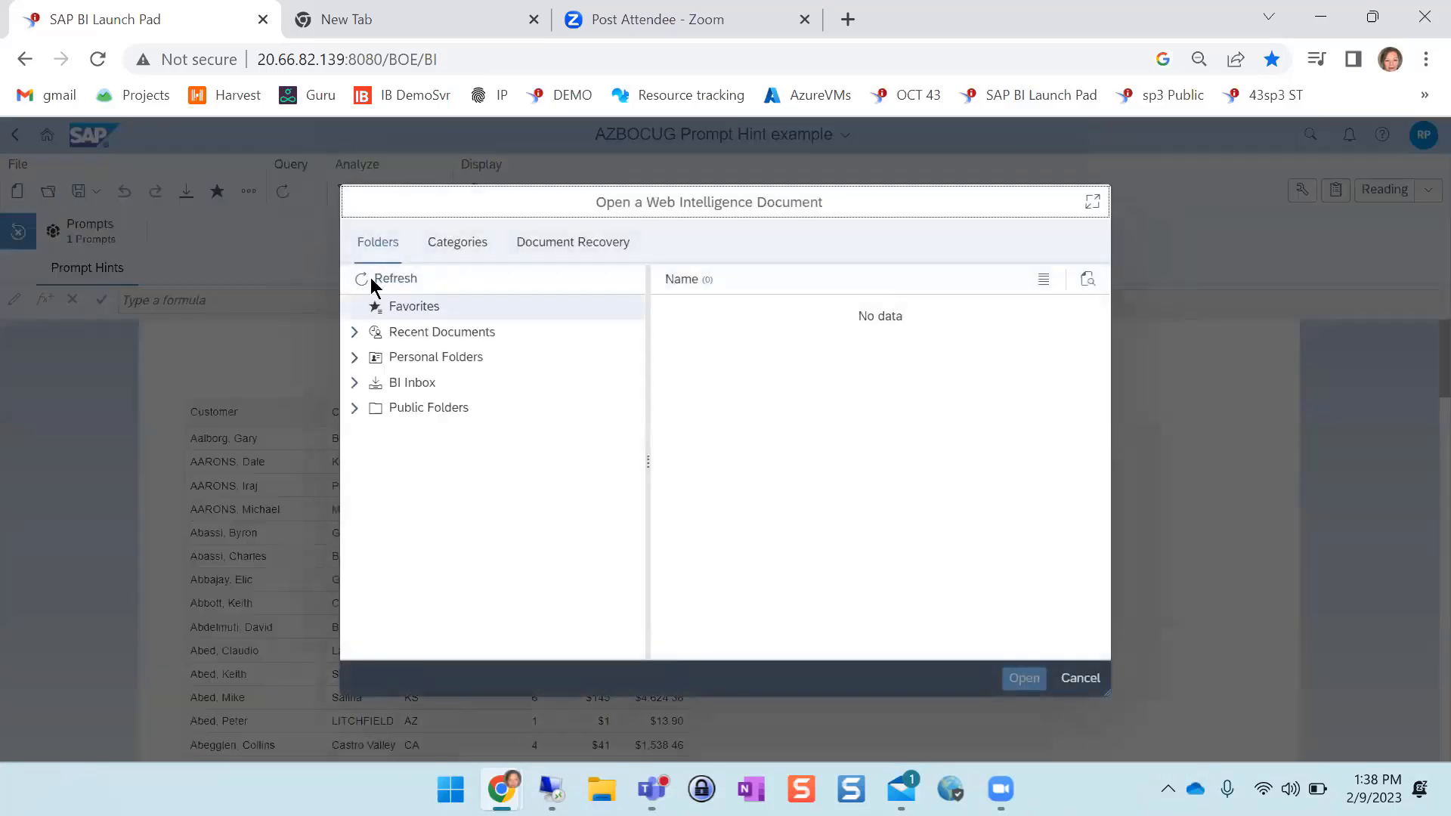
{"action": "left_click", "coordinate": [797, 373]}
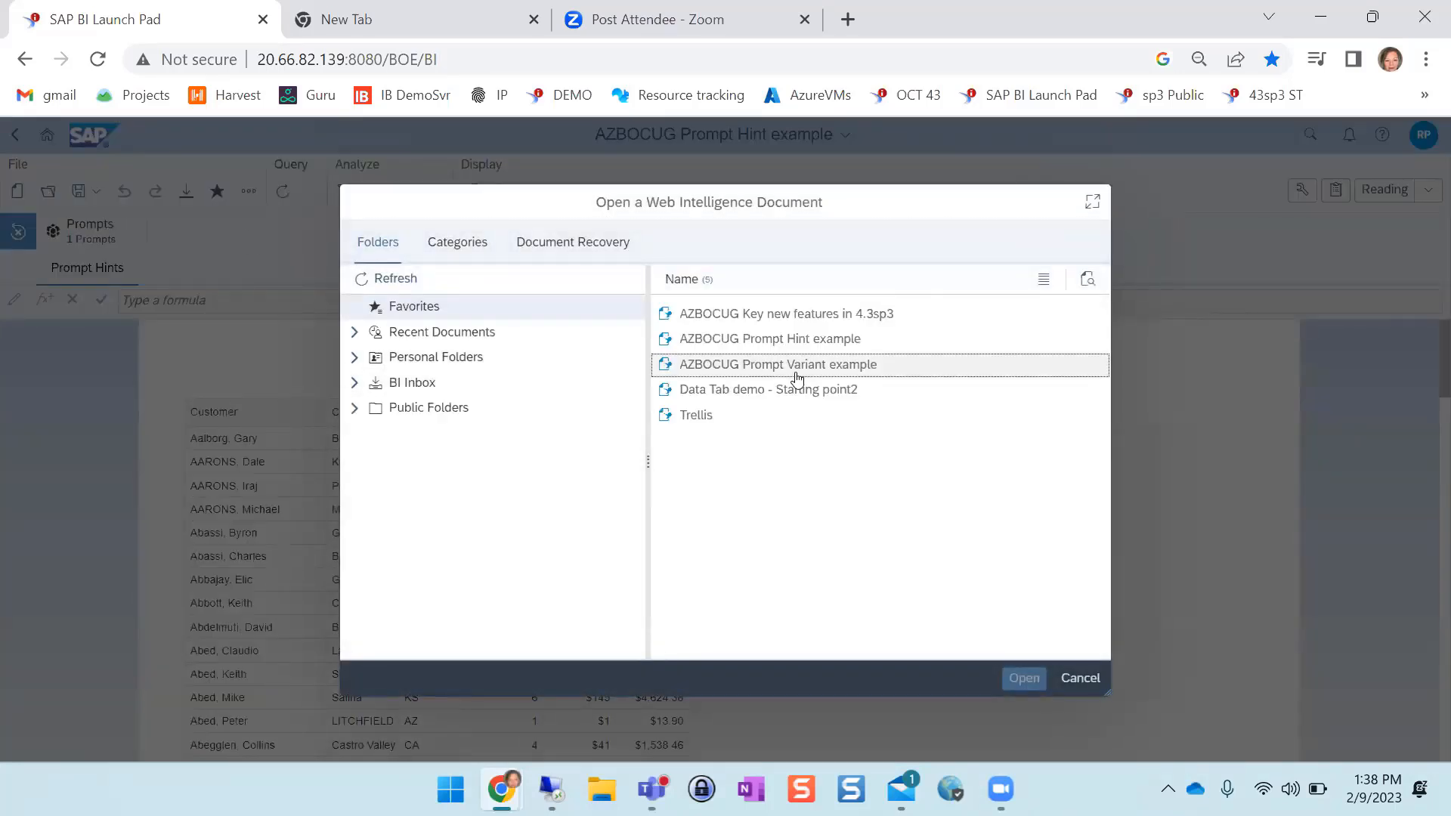
{"action": "left_click", "coordinate": [1020, 679]}
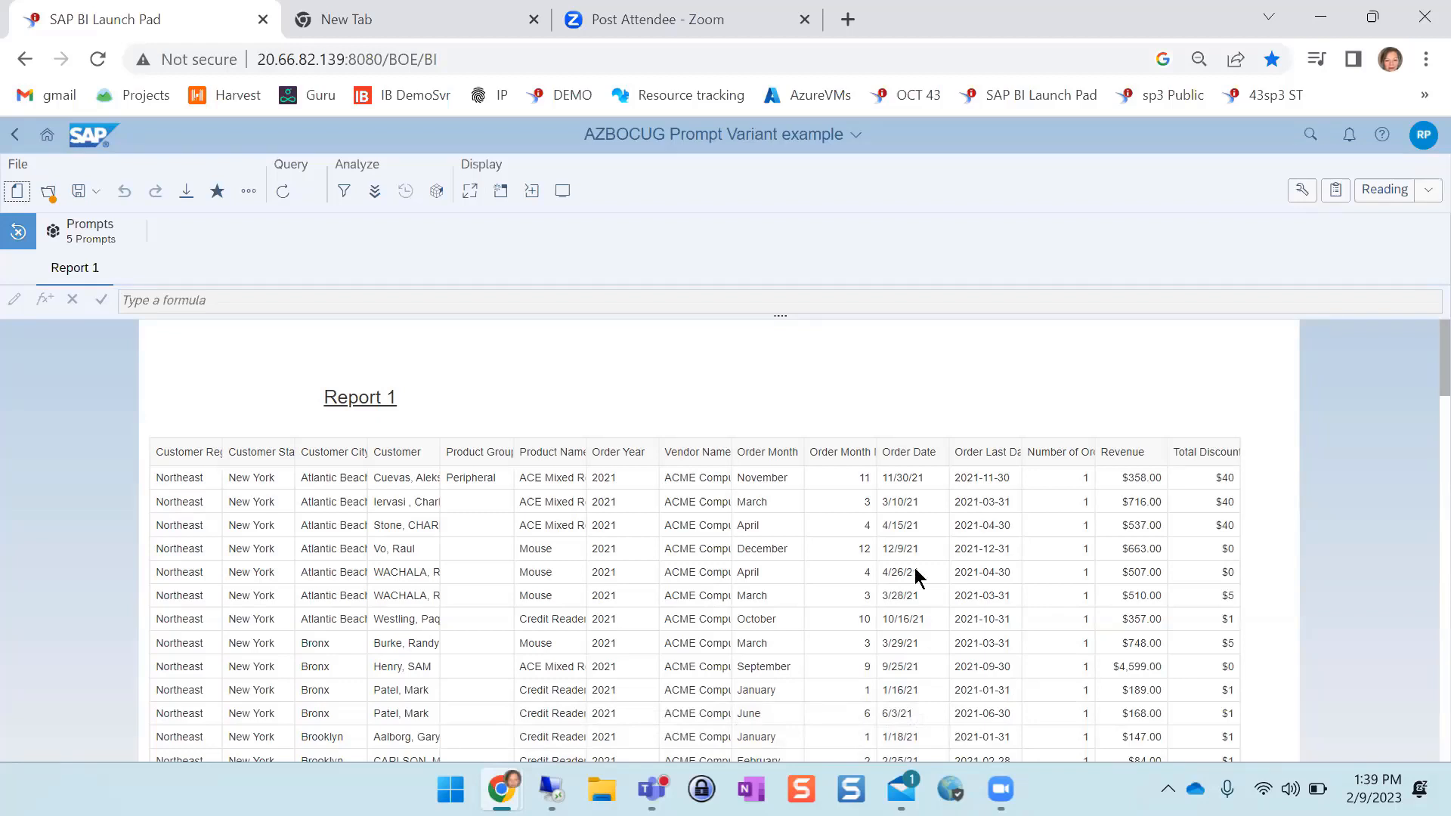
Refresh the query, load the public prompt variant West CA Perif 2021 Acme, and cancel without running it
{"action": "left_click", "coordinate": [282, 191]}
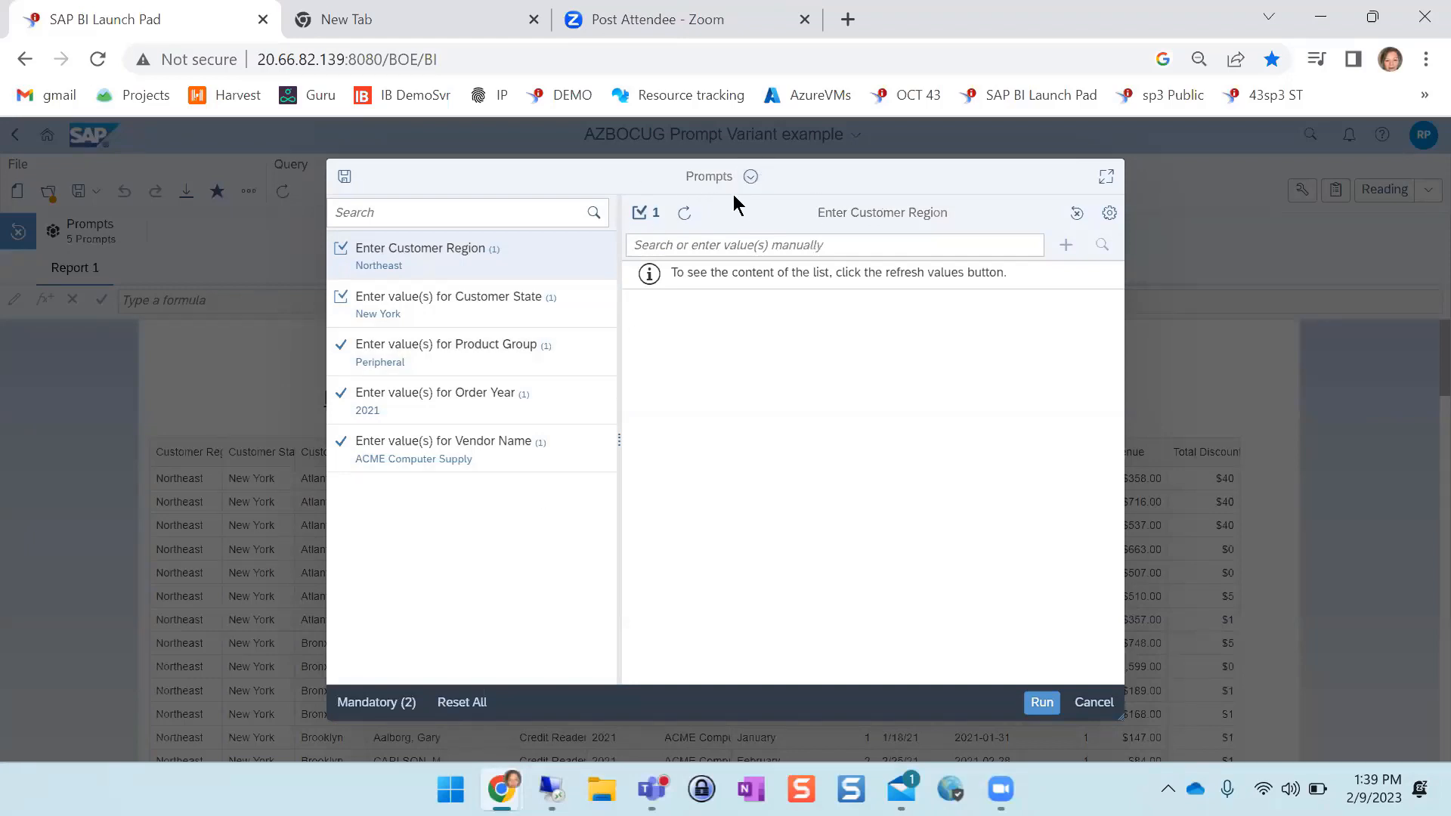
{"action": "left_click", "coordinate": [752, 177]}
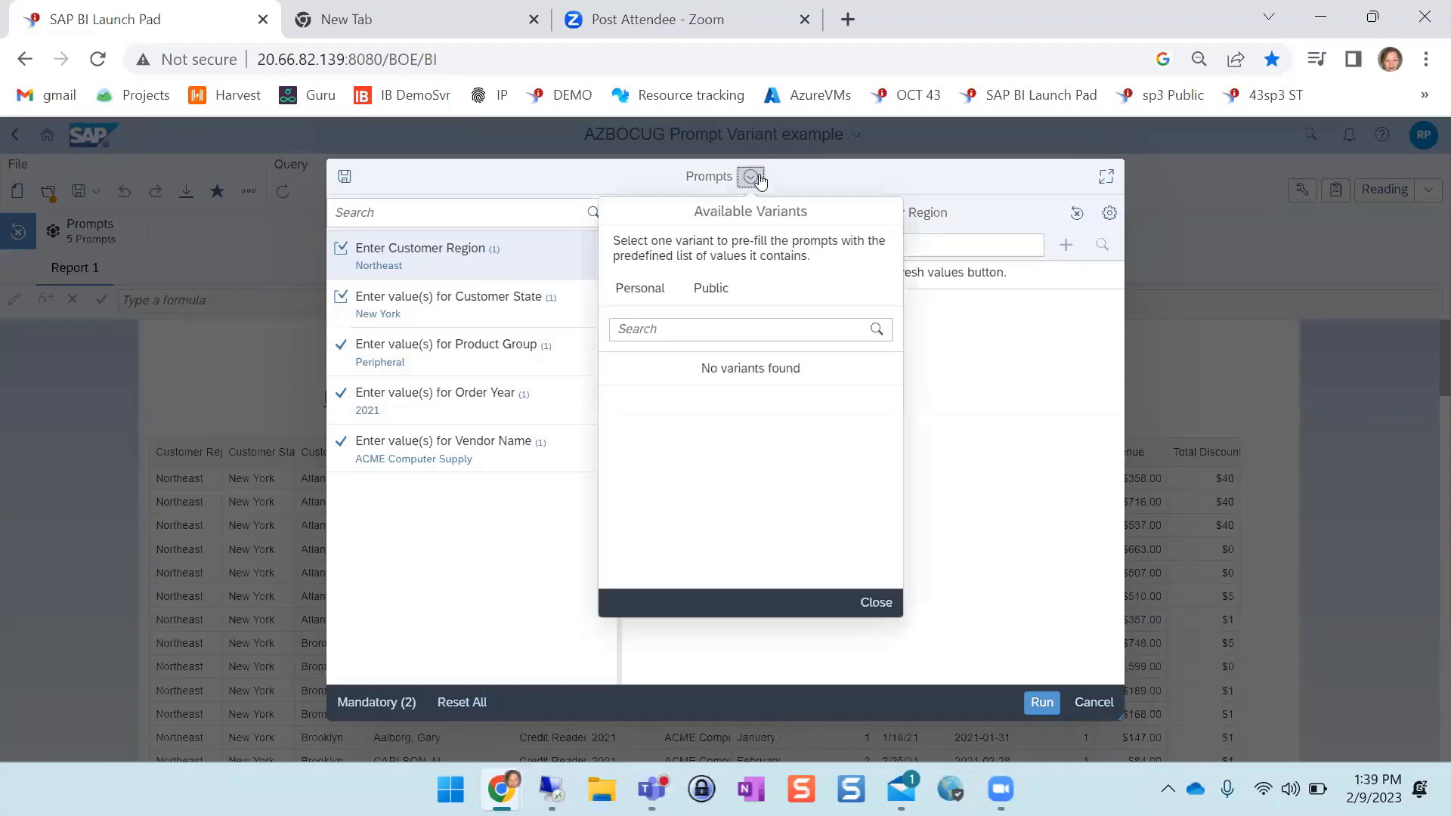
{"action": "left_click", "coordinate": [720, 293]}
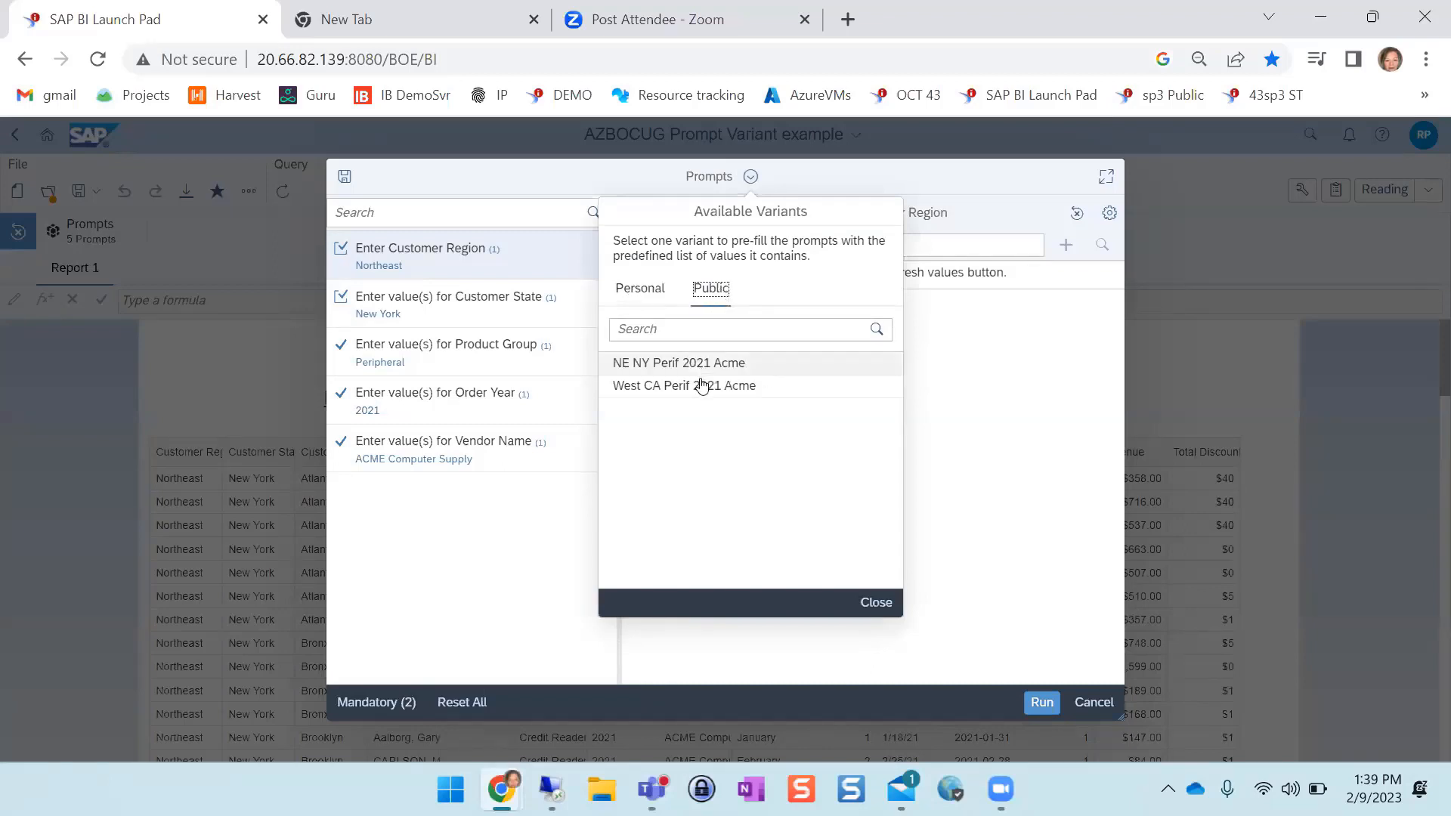
{"action": "left_click", "coordinate": [701, 387]}
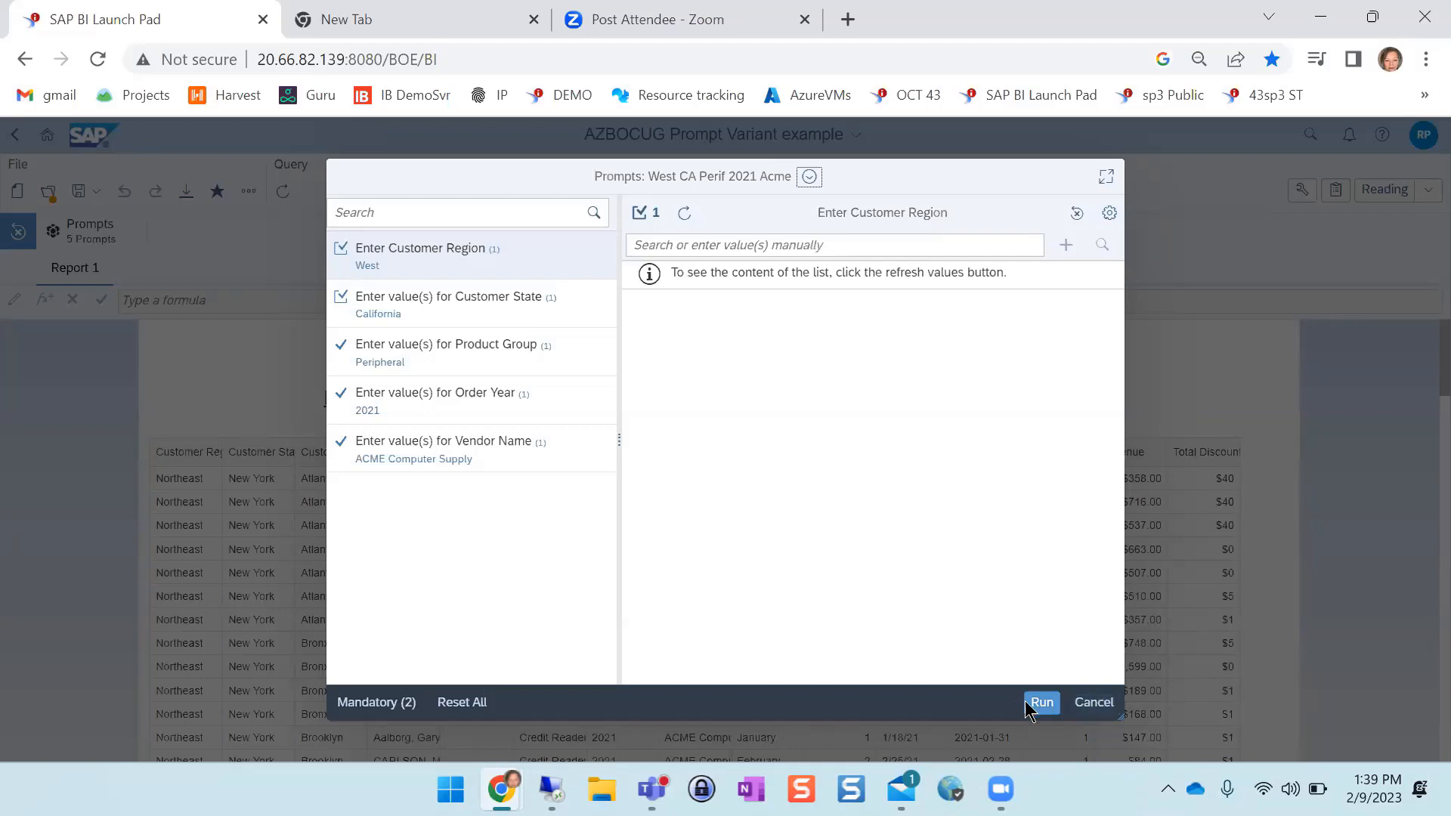
{"action": "left_click", "coordinate": [1093, 703]}
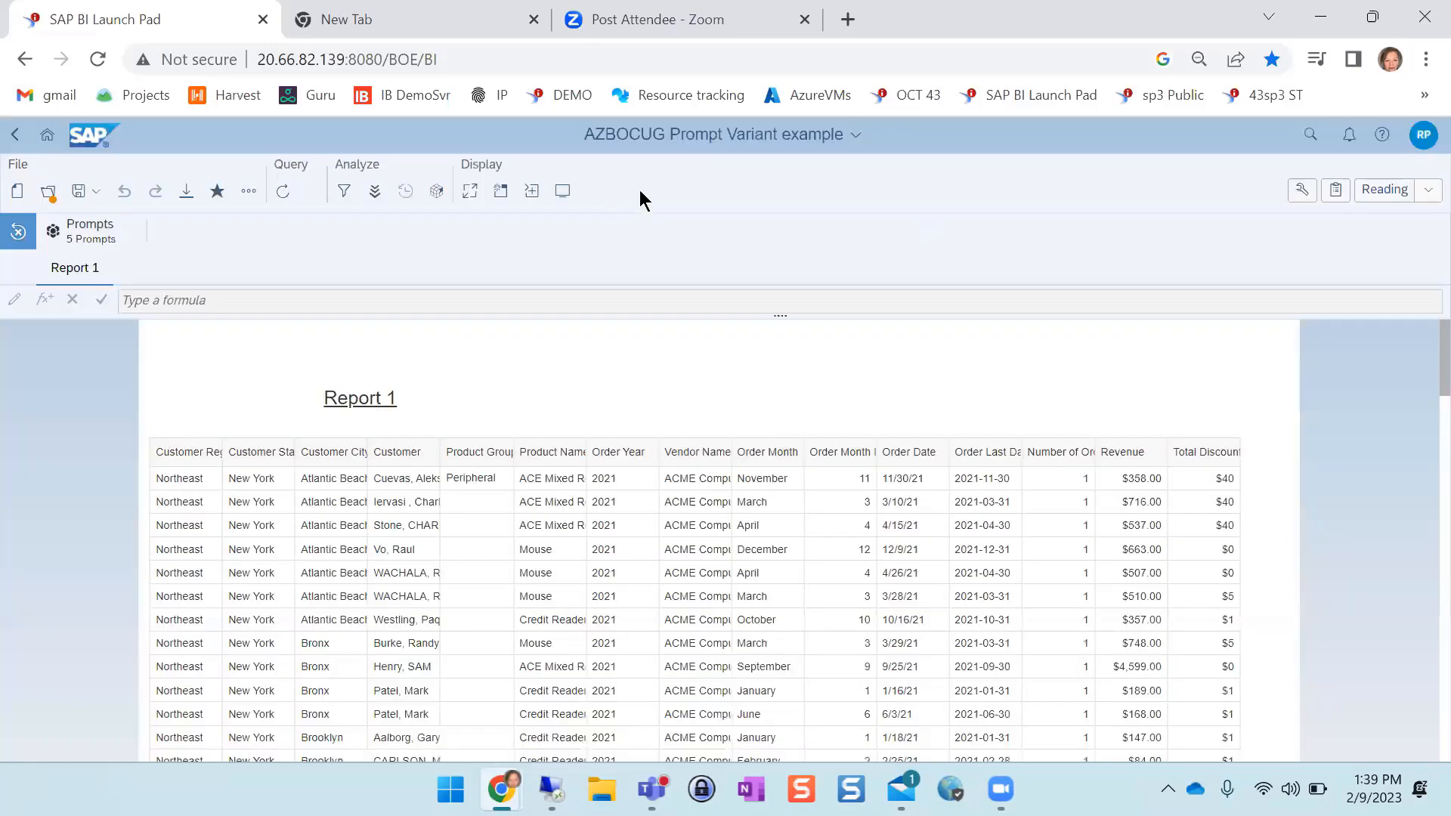
Switch to the AZBOCUG Key new features in 4.3sp3 document and show its Usability Enh report
{"action": "left_click", "coordinate": [665, 138]}
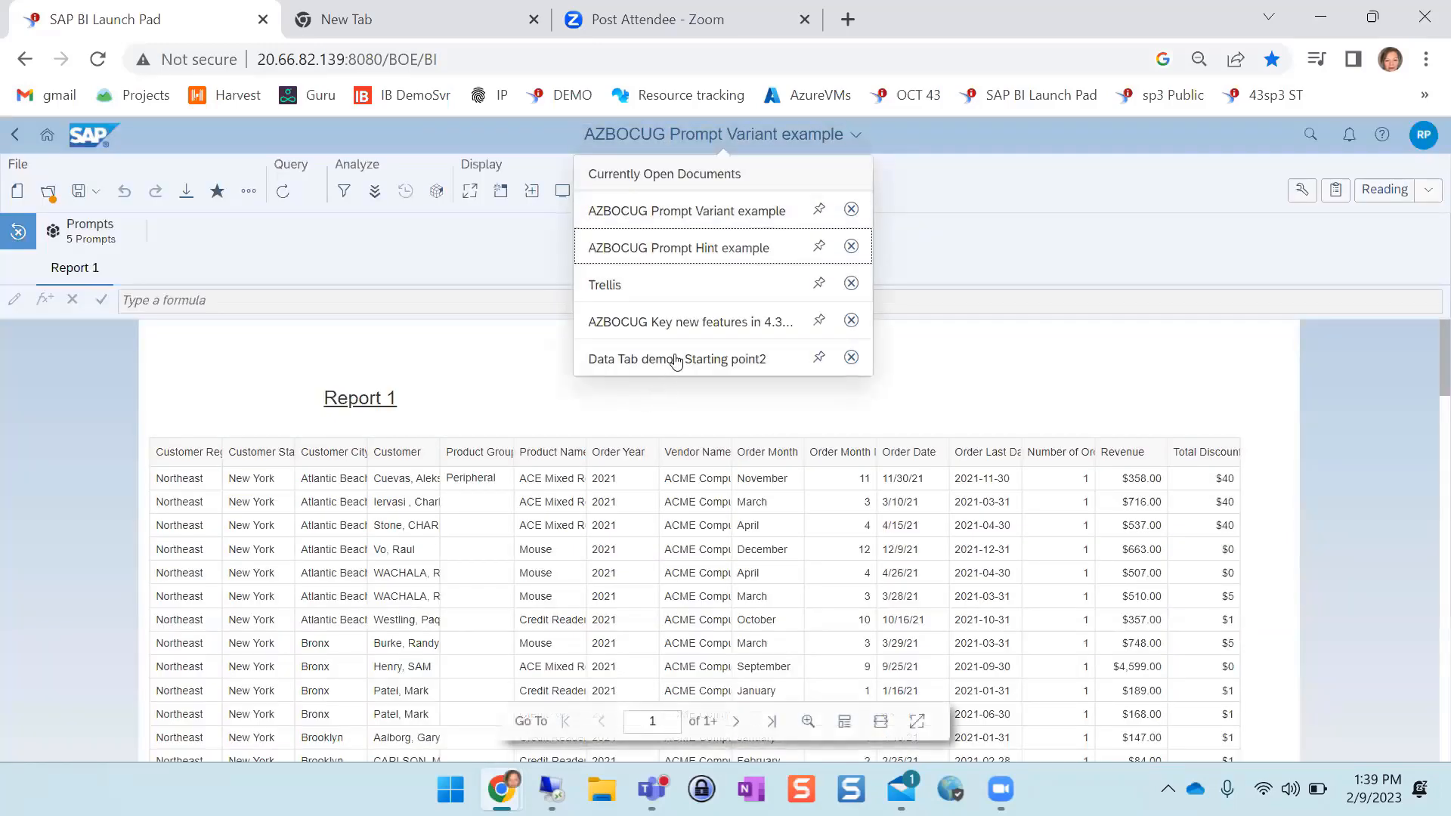
{"action": "left_click", "coordinate": [692, 331]}
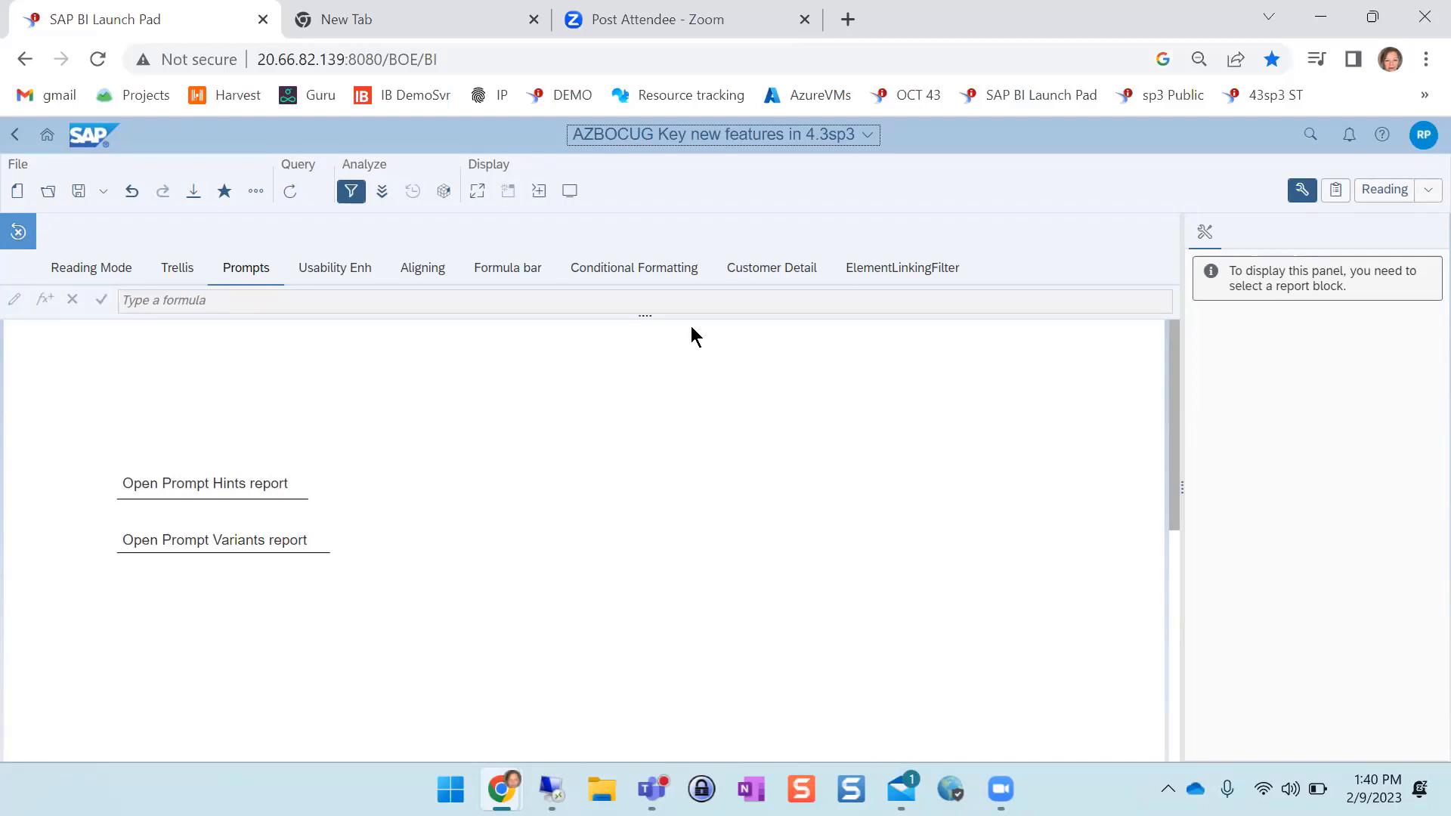
{"action": "left_click", "coordinate": [351, 273]}
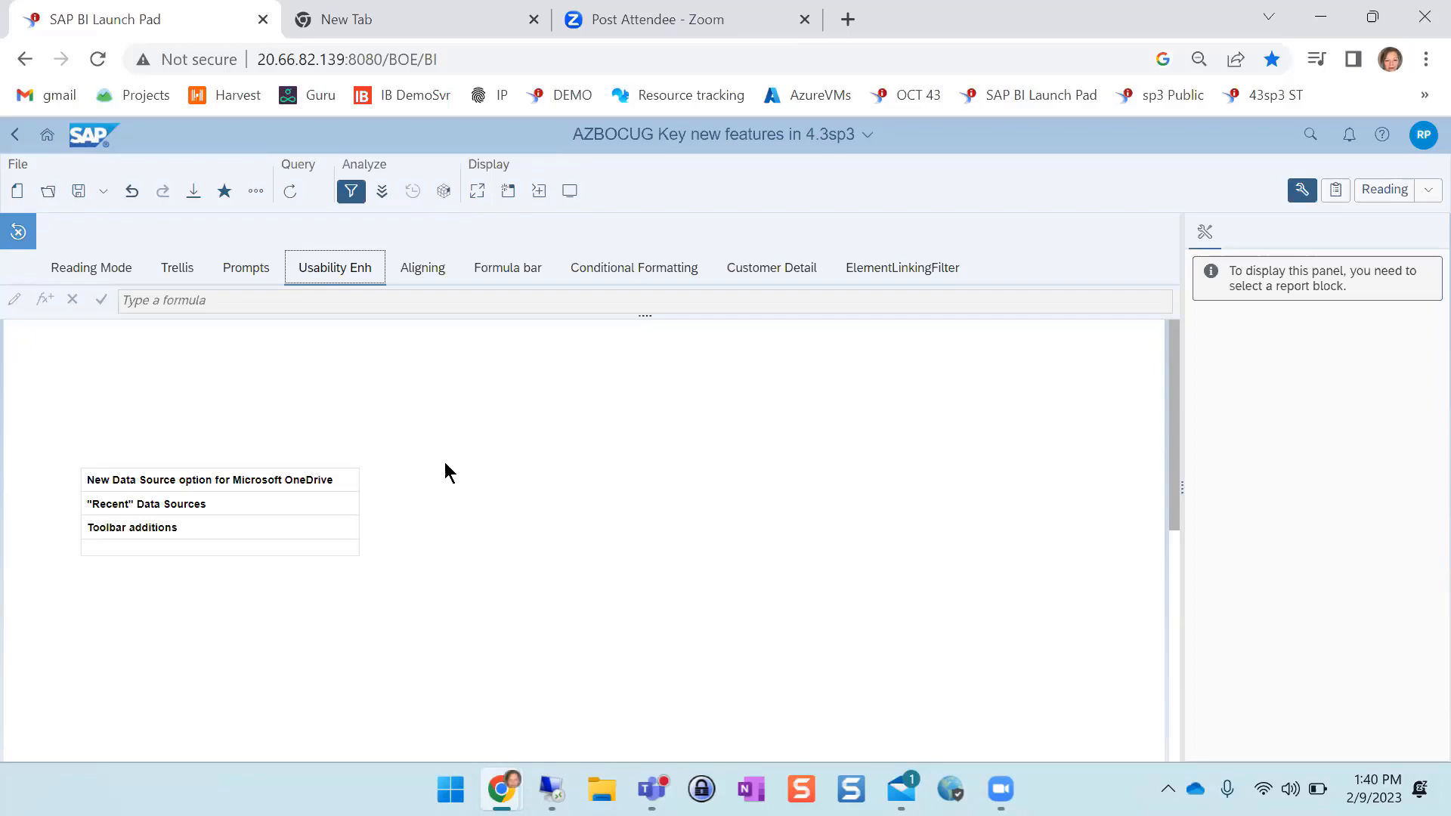
{"action": "left_click", "coordinate": [443, 481]}
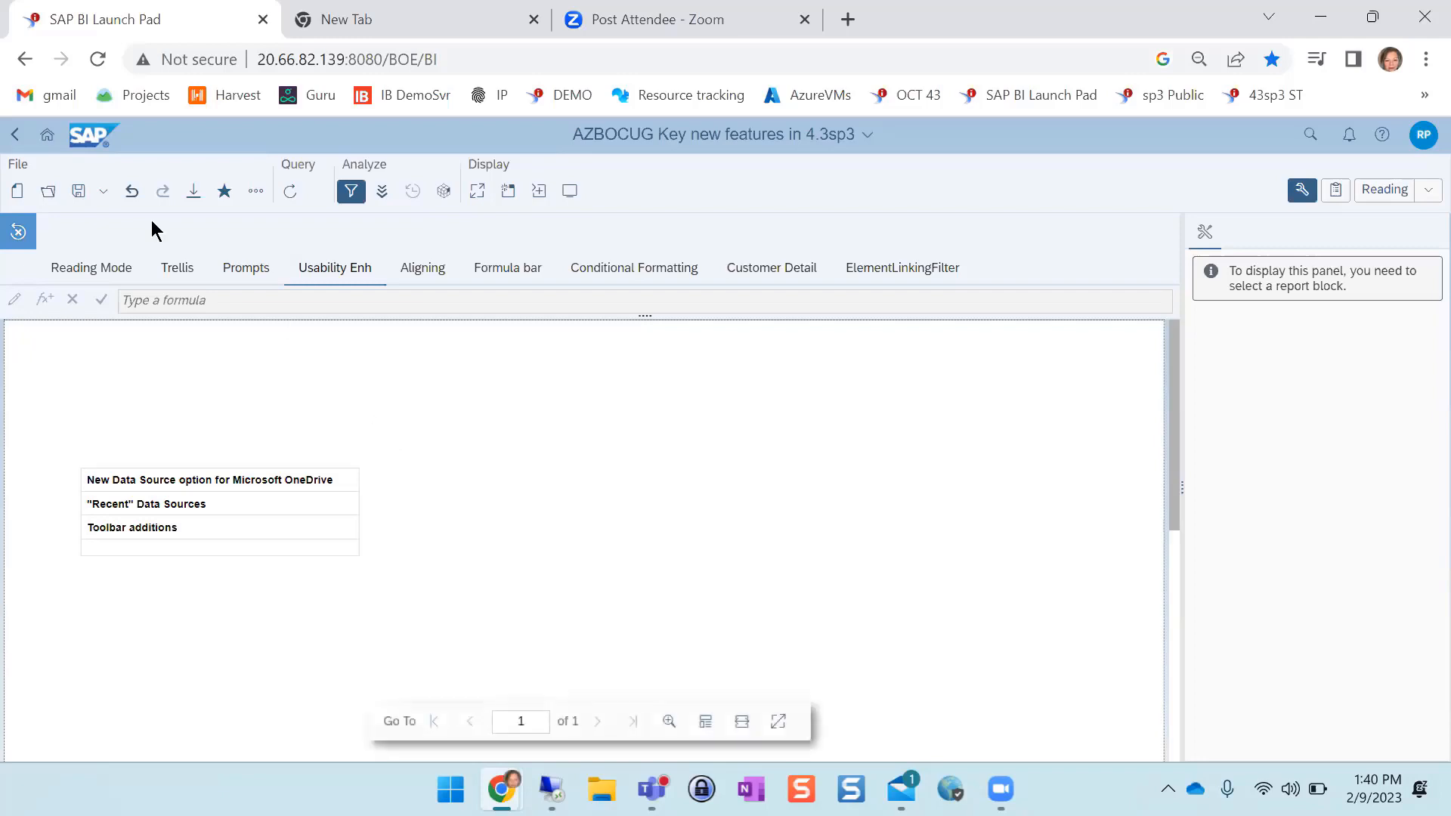
Start a new document to view the recently used data sources, and cancel without selecting one
{"action": "left_click", "coordinate": [21, 192]}
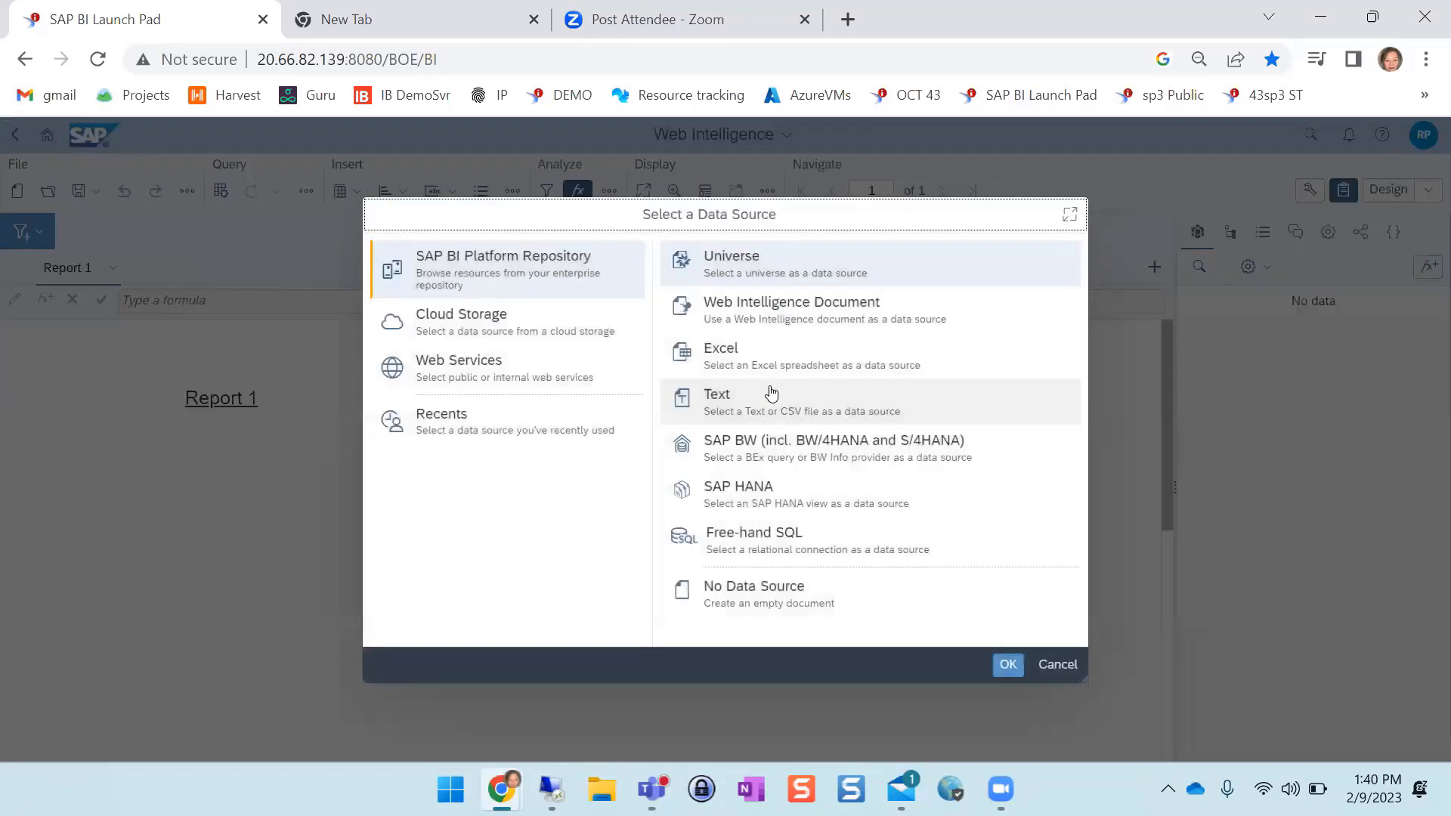
{"action": "left_click", "coordinate": [506, 432]}
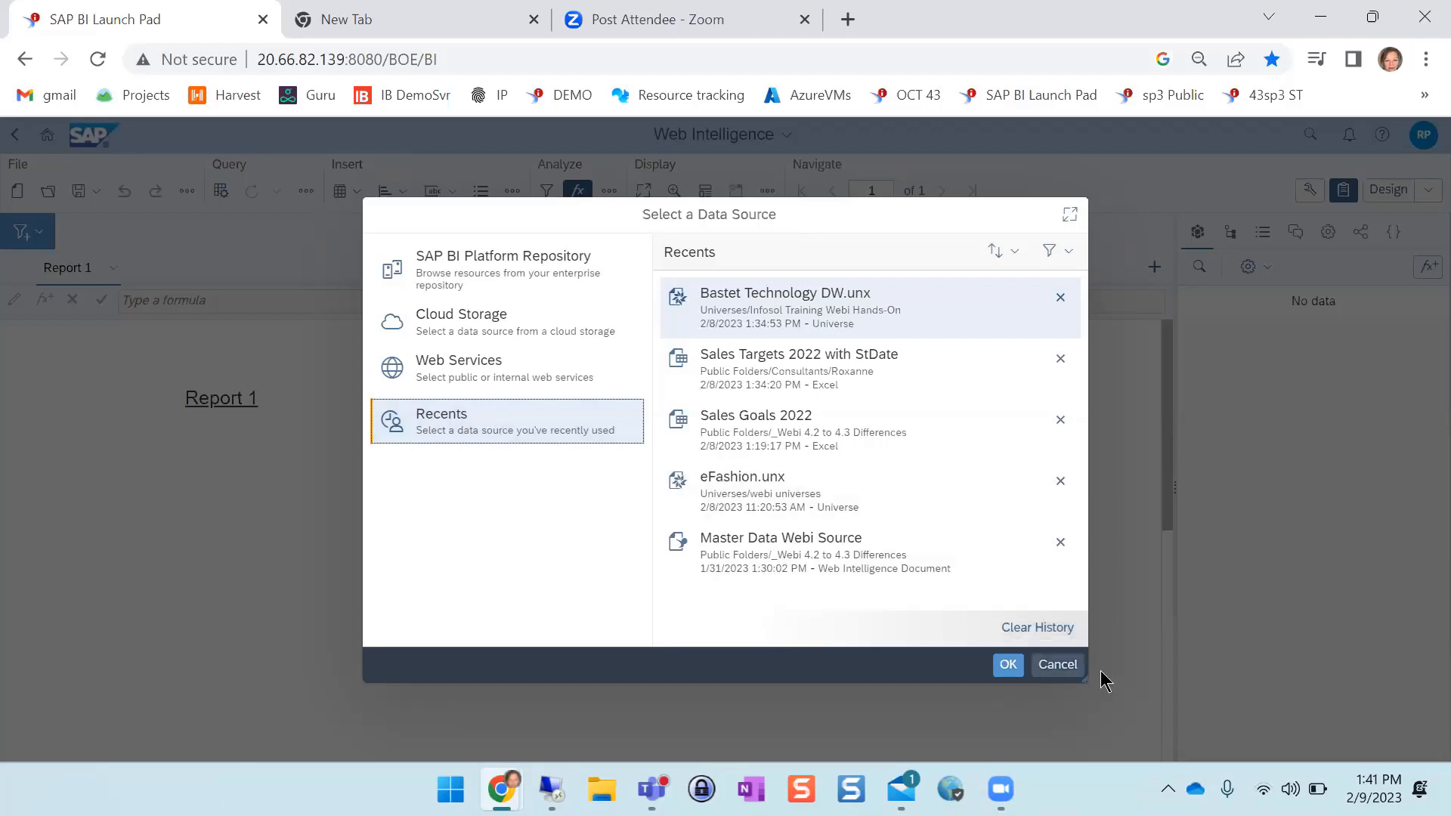
{"action": "left_click", "coordinate": [1057, 664]}
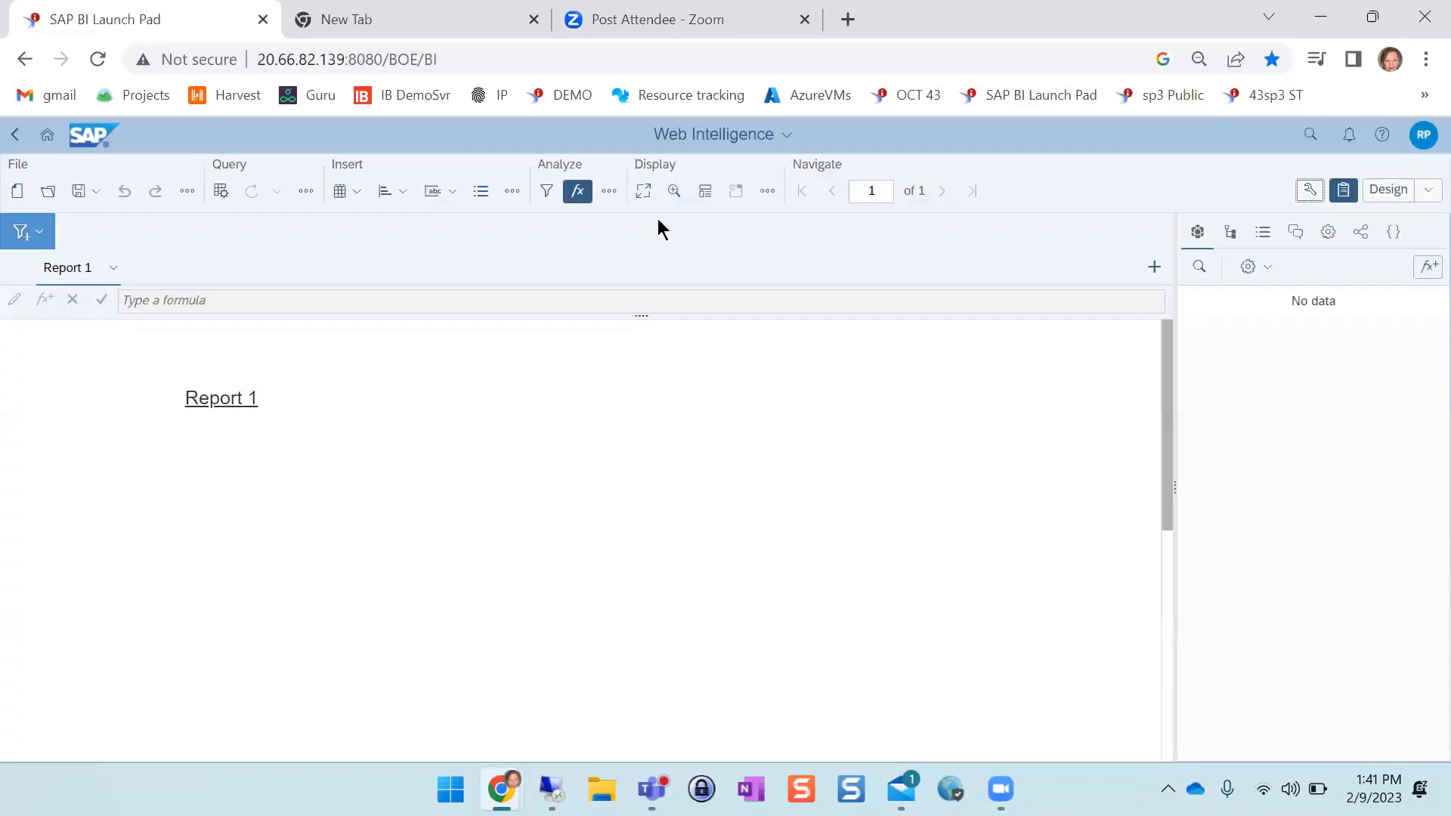
Return to the AZBOCUG Key new features in 4.3sp3 document and open its Aligning report in Design mode
{"action": "left_click", "coordinate": [699, 143]}
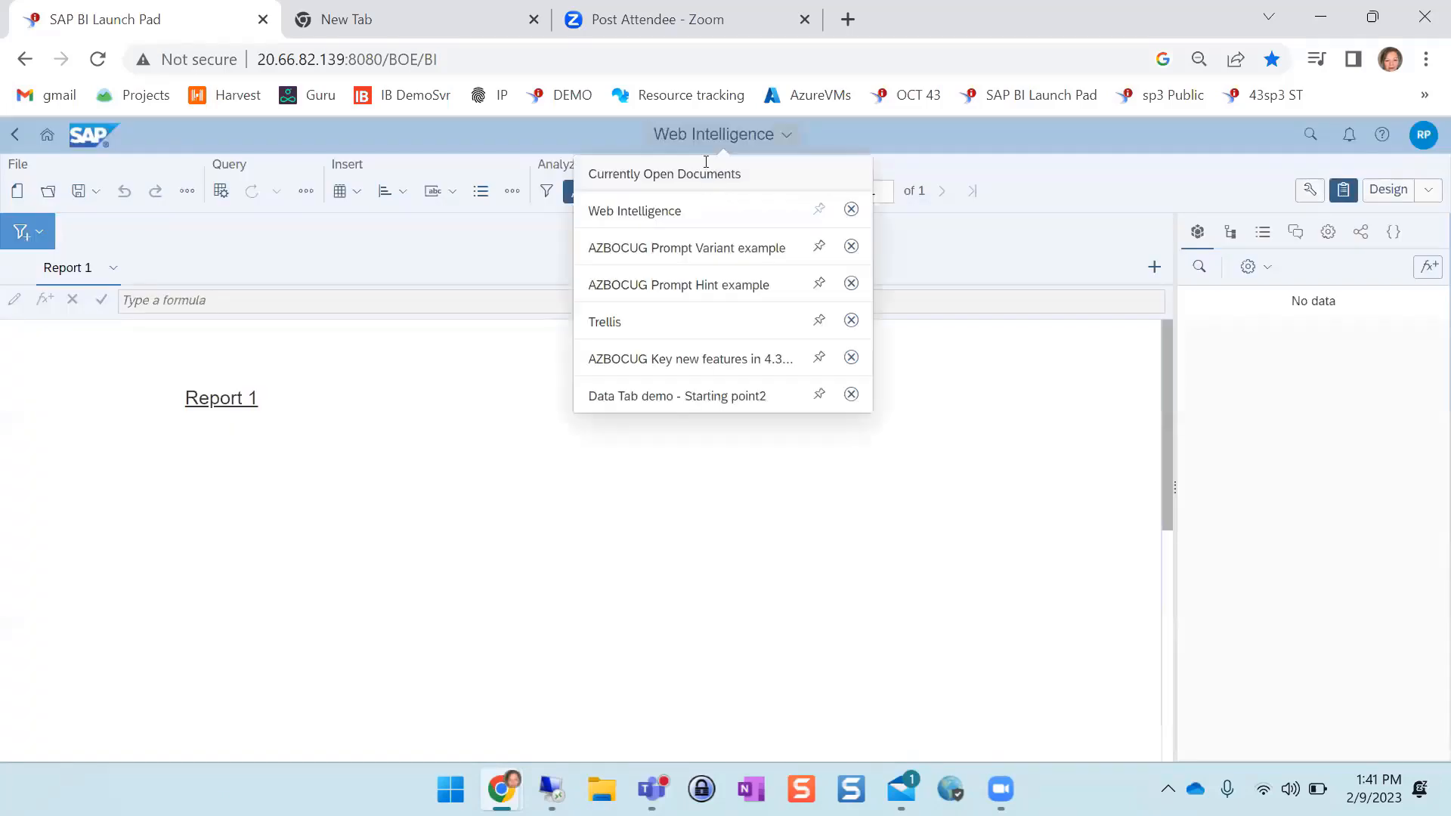
{"action": "left_click", "coordinate": [686, 360]}
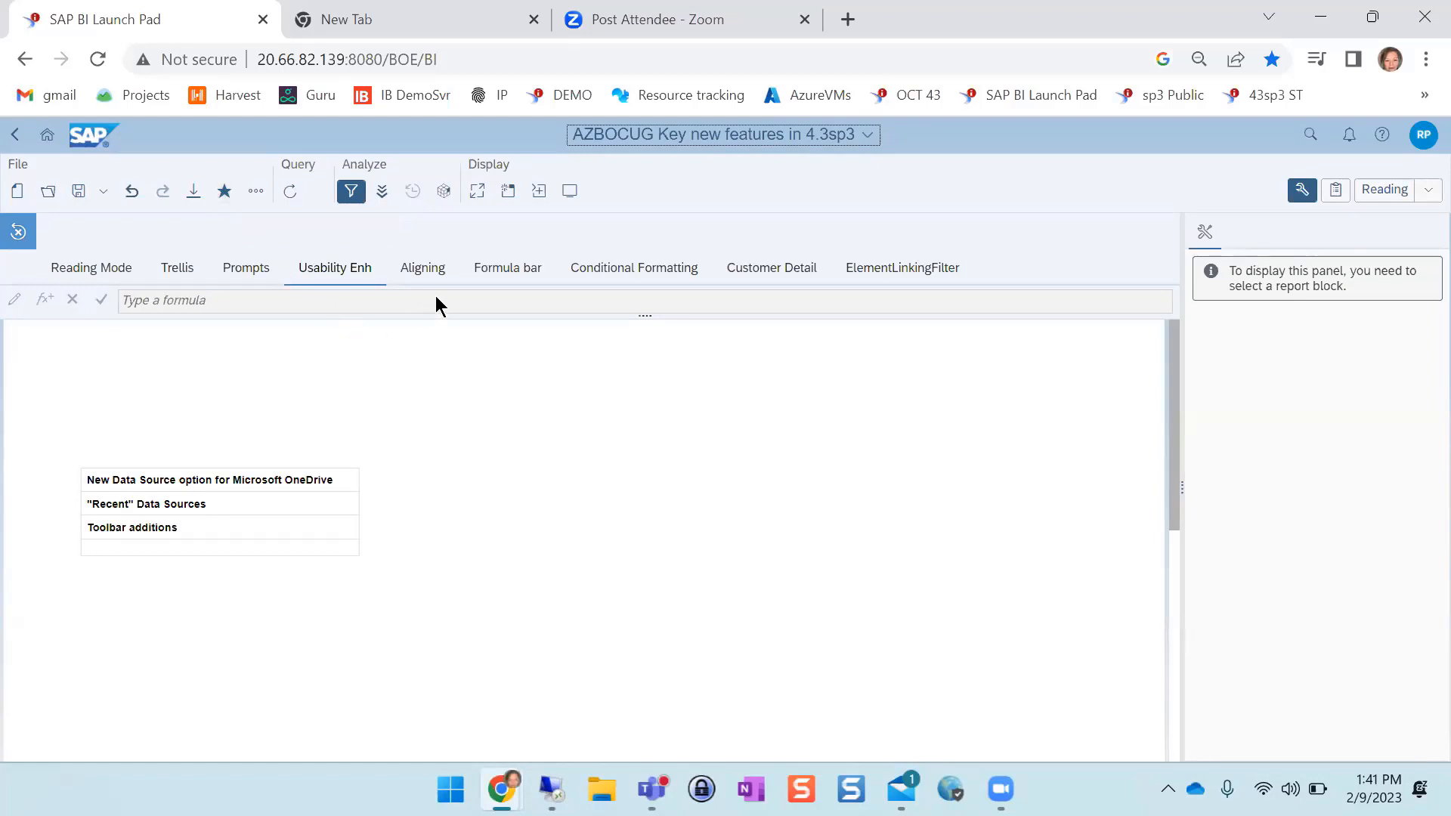
{"action": "left_click", "coordinate": [427, 271]}
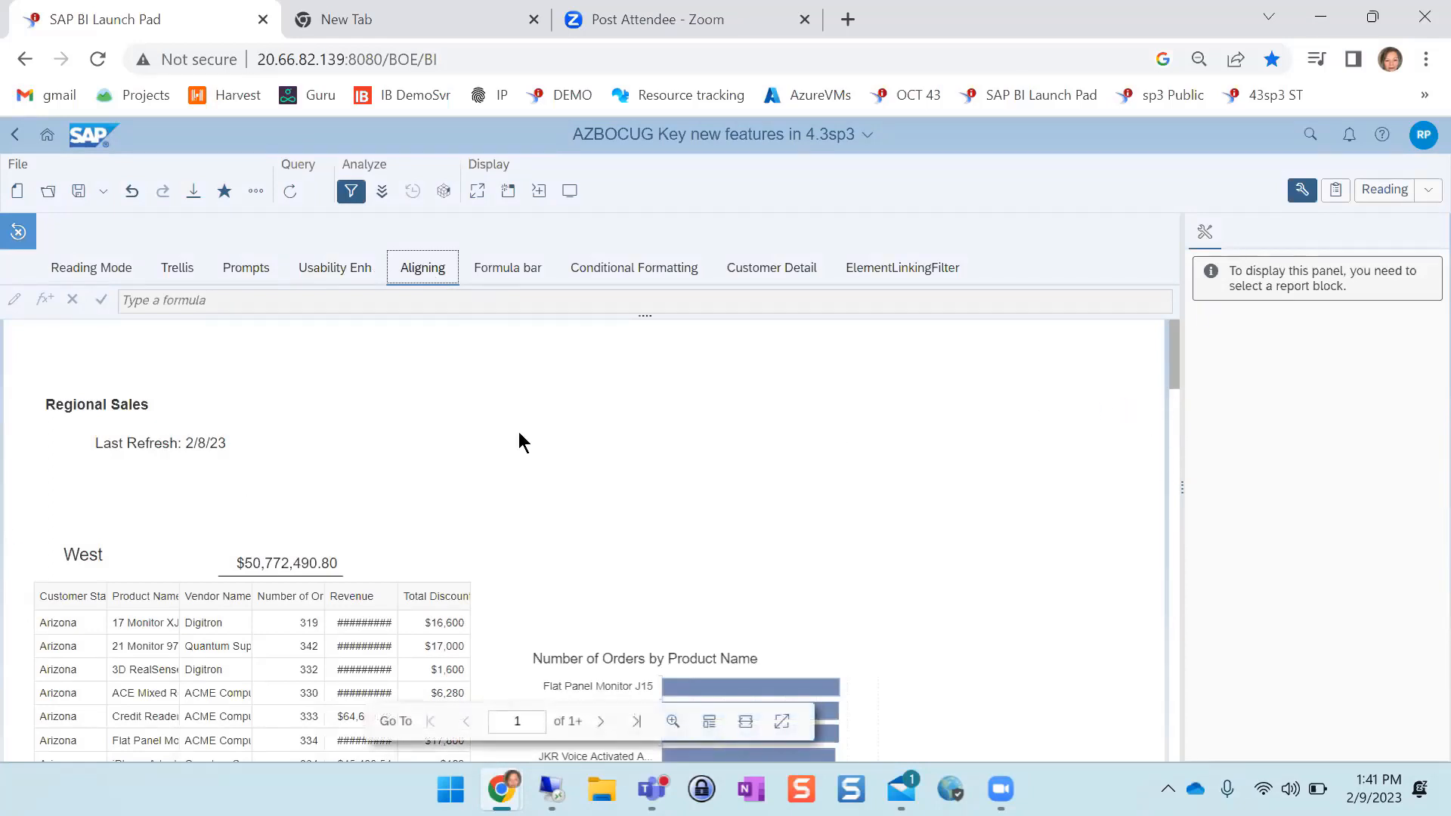
{"action": "left_click", "coordinate": [141, 452]}
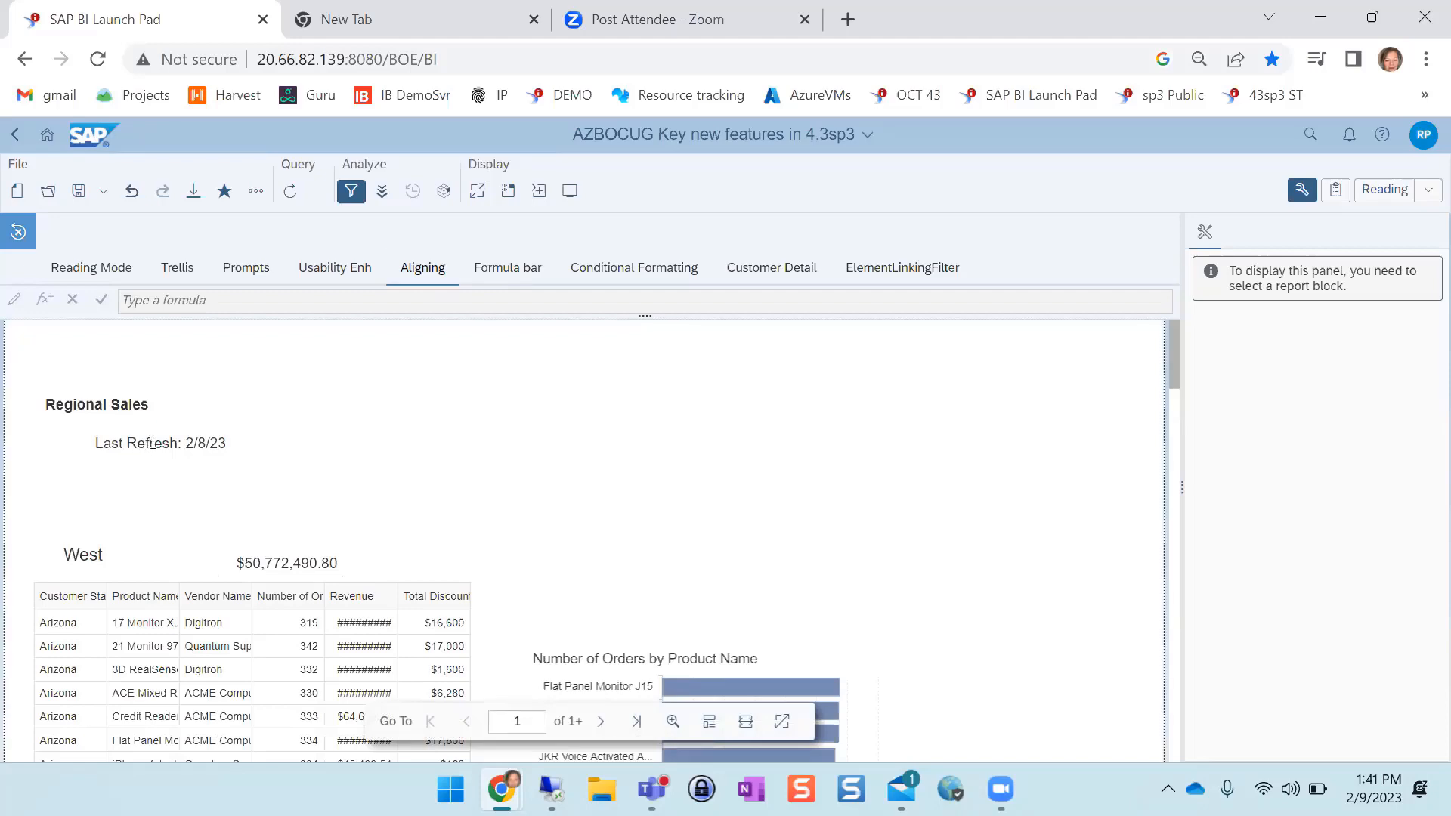
{"action": "left_click", "coordinate": [1390, 189]}
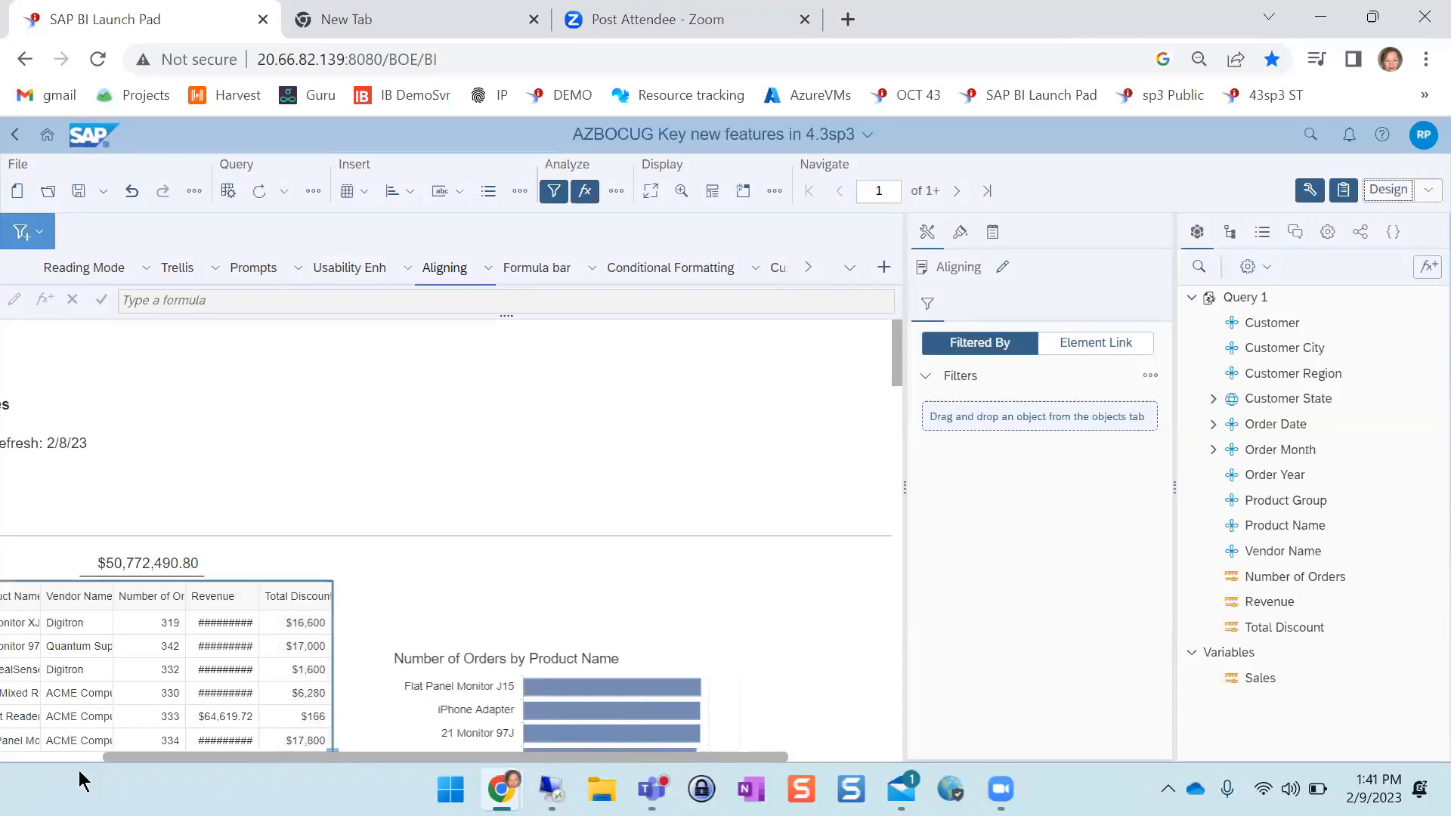
Align the Last Refresh cell with the Regional Sales title and the West region cell with the table's left edge
{"action": "left_click", "coordinate": [10, 758]}
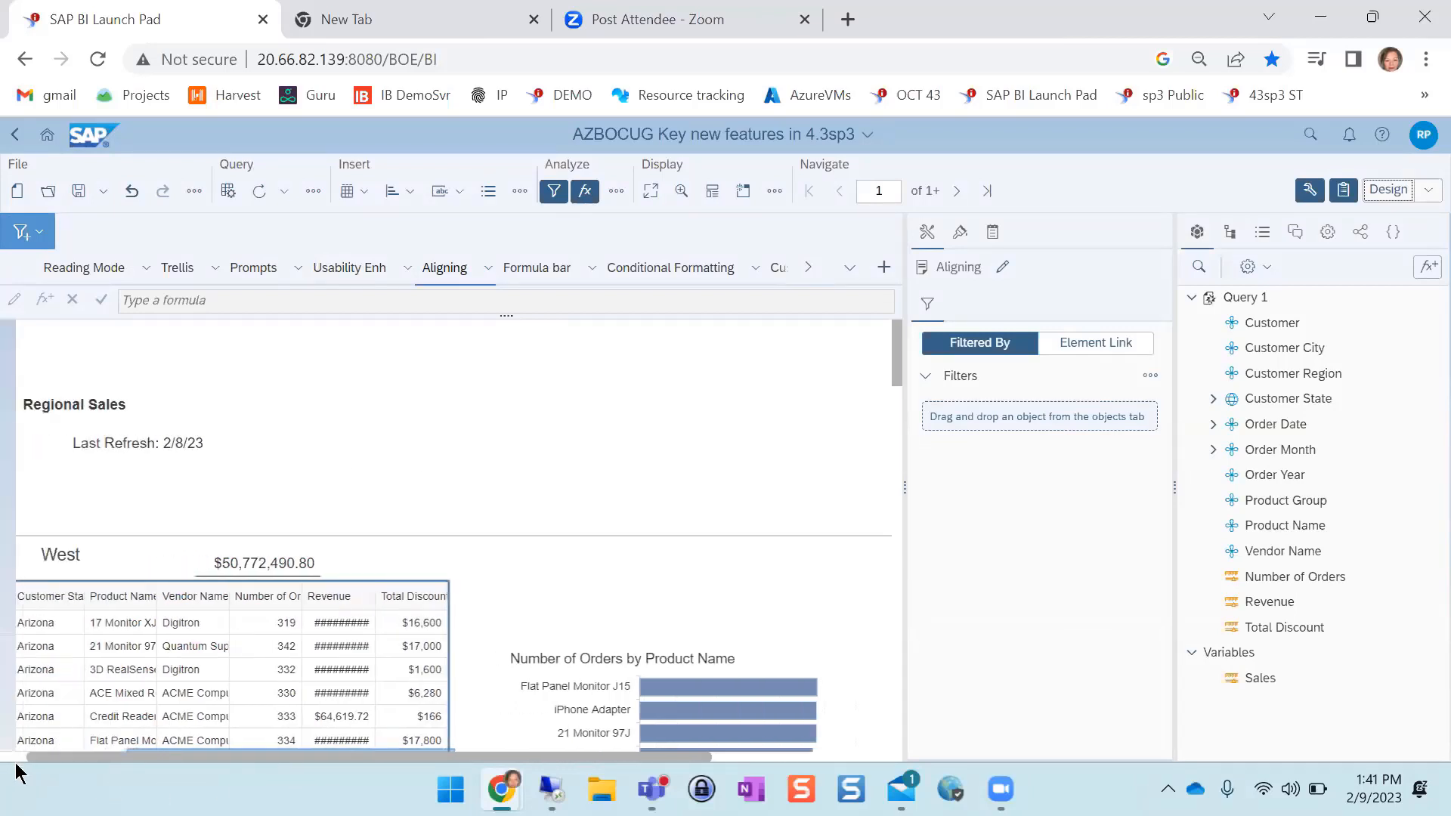
{"action": "left_click", "coordinate": [141, 438]}
{"action": "left_click_drag", "start_coordinate": [140, 438], "coordinate": [97, 461]}
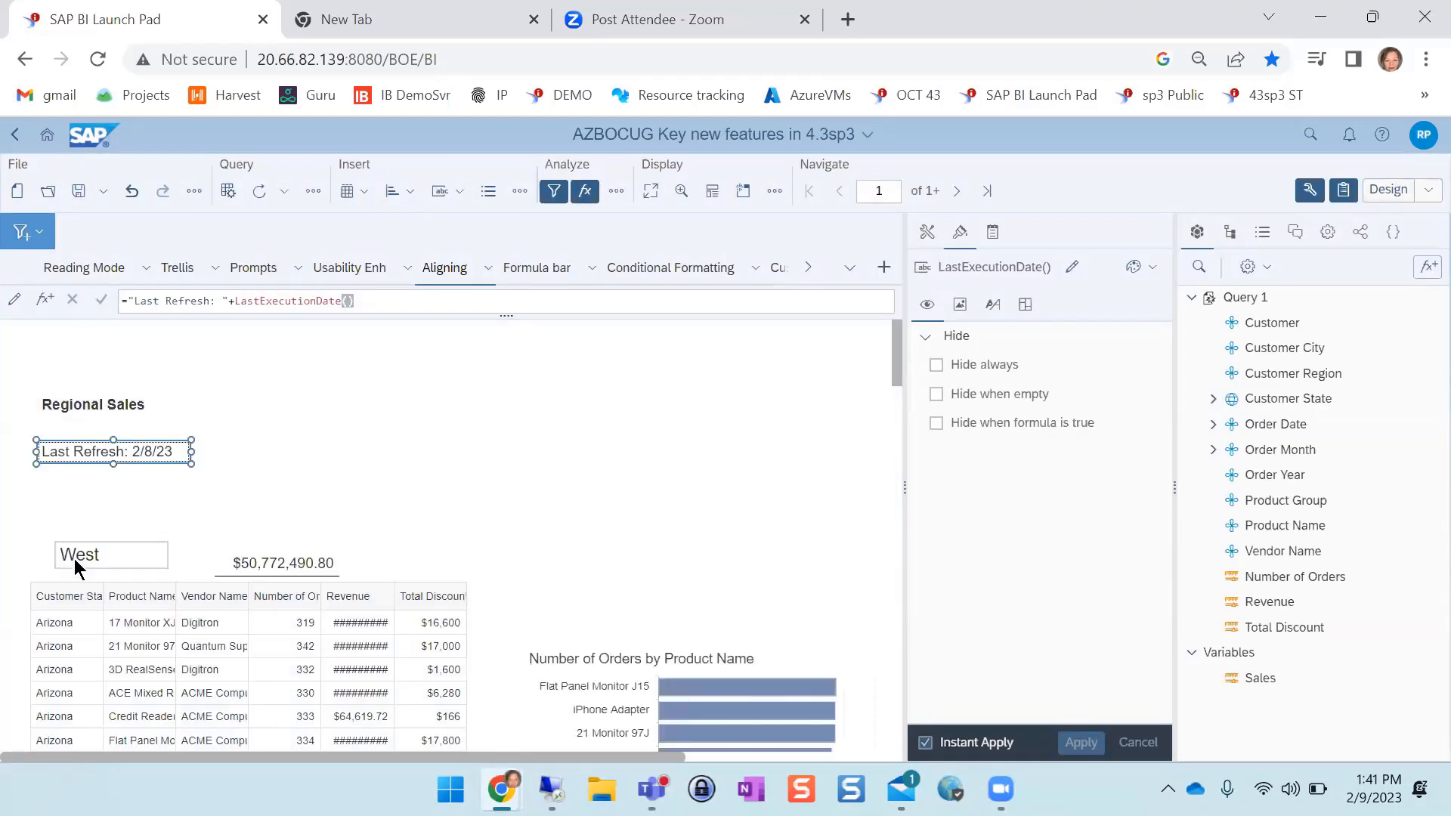
{"action": "left_click", "coordinate": [74, 559]}
{"action": "left_click_drag", "start_coordinate": [56, 570], "coordinate": [45, 554]}
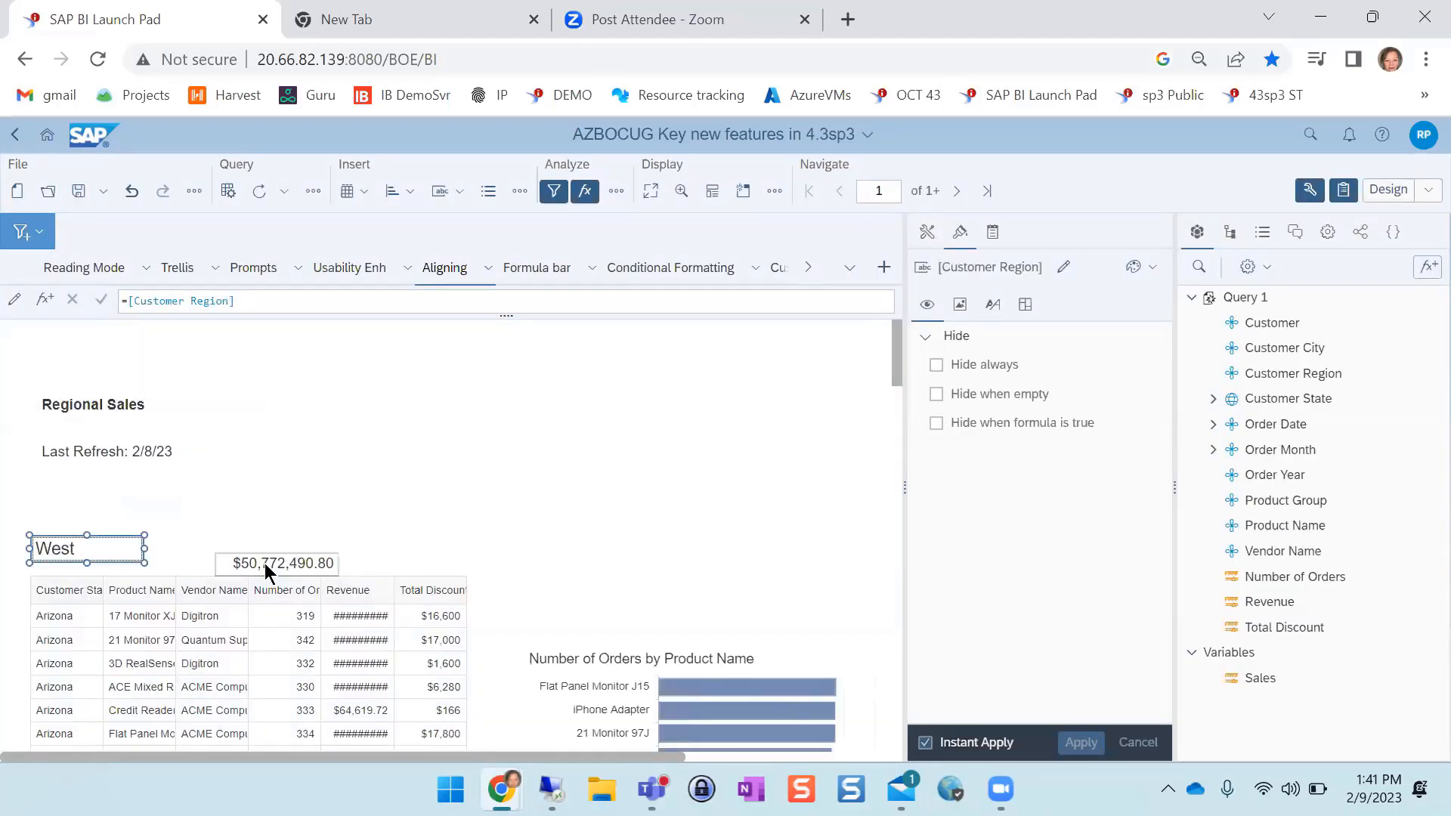
Line up the Revenue cell level with the West cell and move the Number of Orders by Product Name chart higher beside the table
{"action": "left_click", "coordinate": [264, 566]}
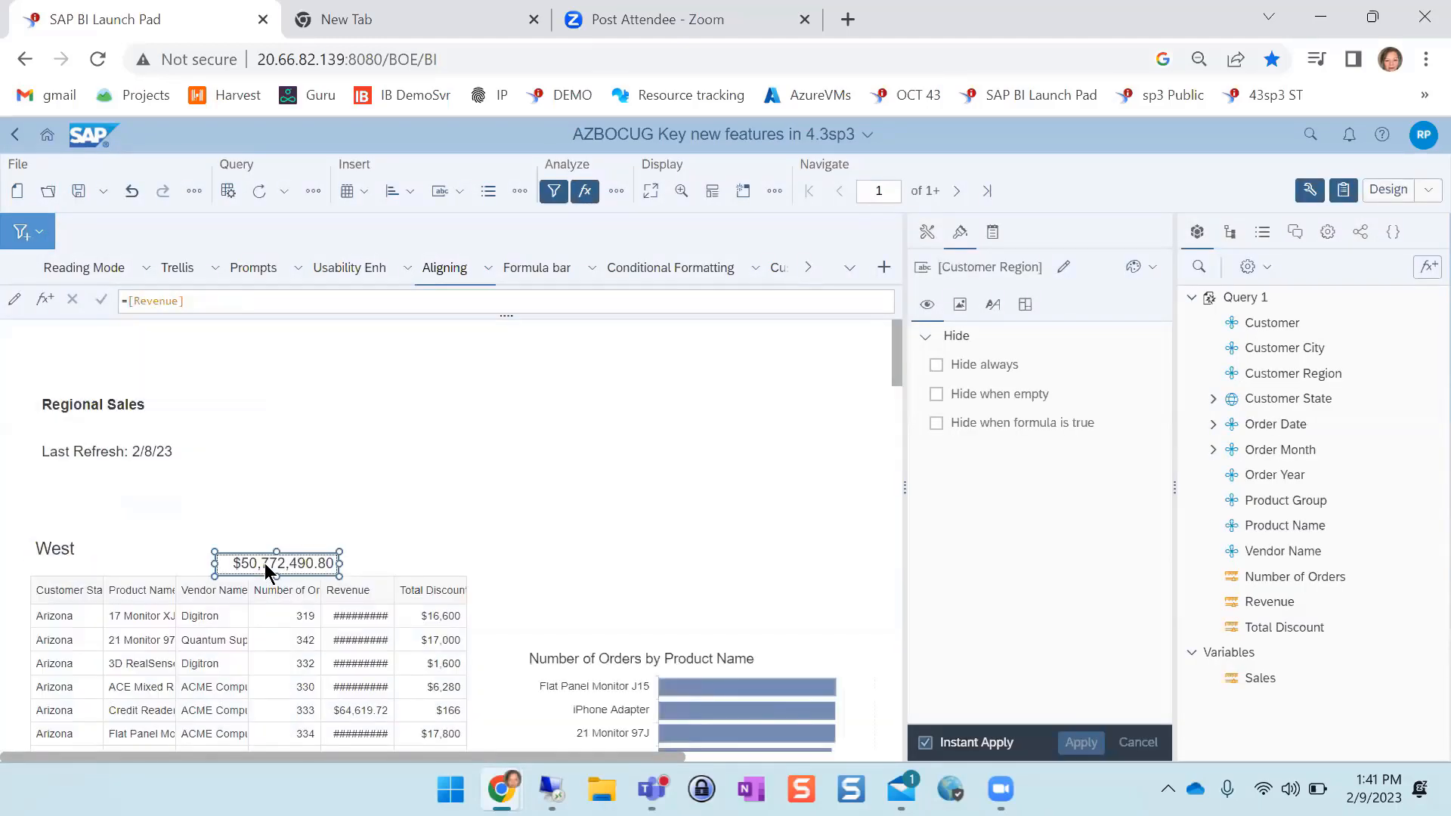
{"action": "left_click_drag", "start_coordinate": [265, 564], "coordinate": [448, 549]}
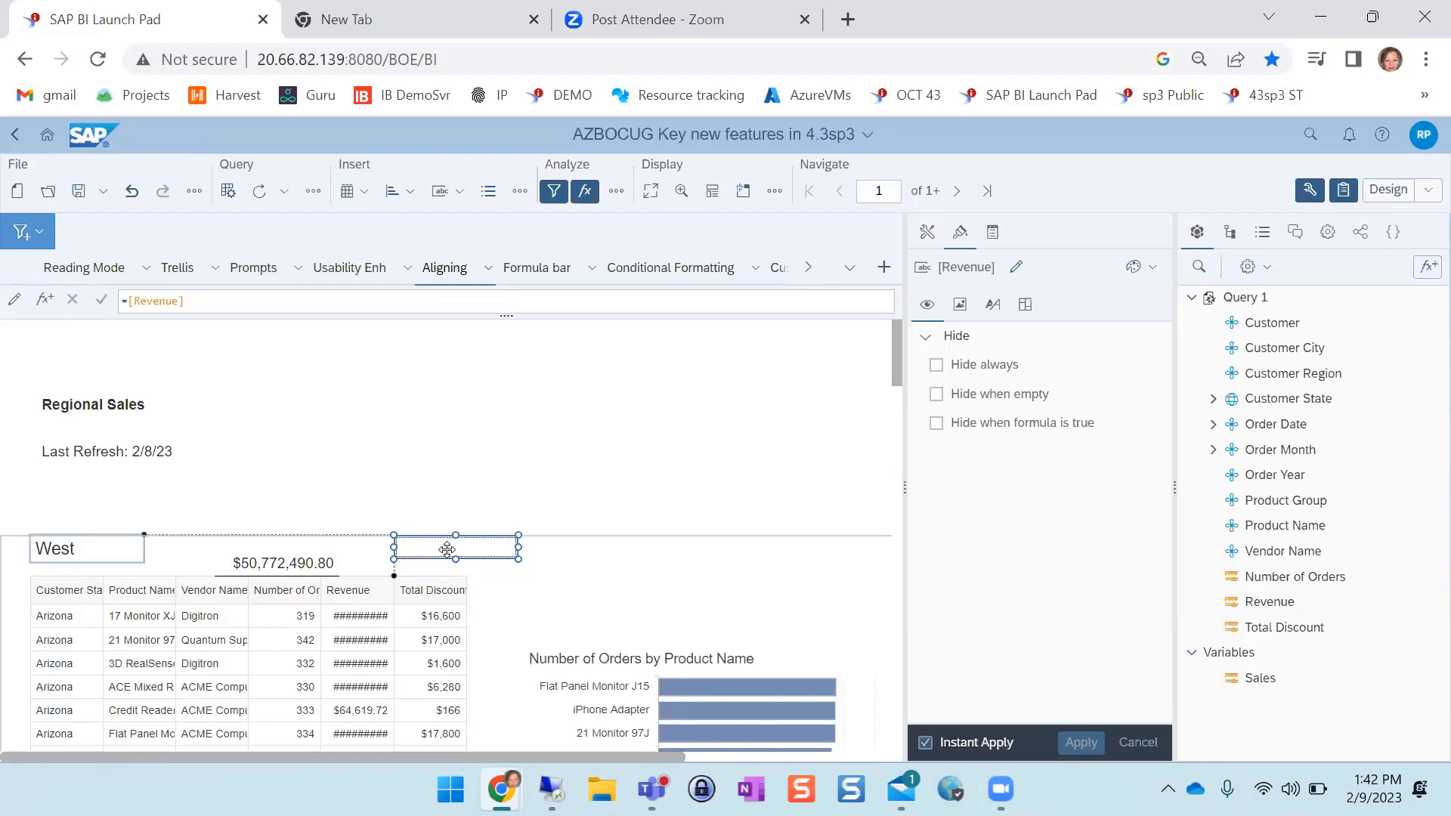
{"action": "left_click_drag", "start_coordinate": [447, 549], "coordinate": [222, 547]}
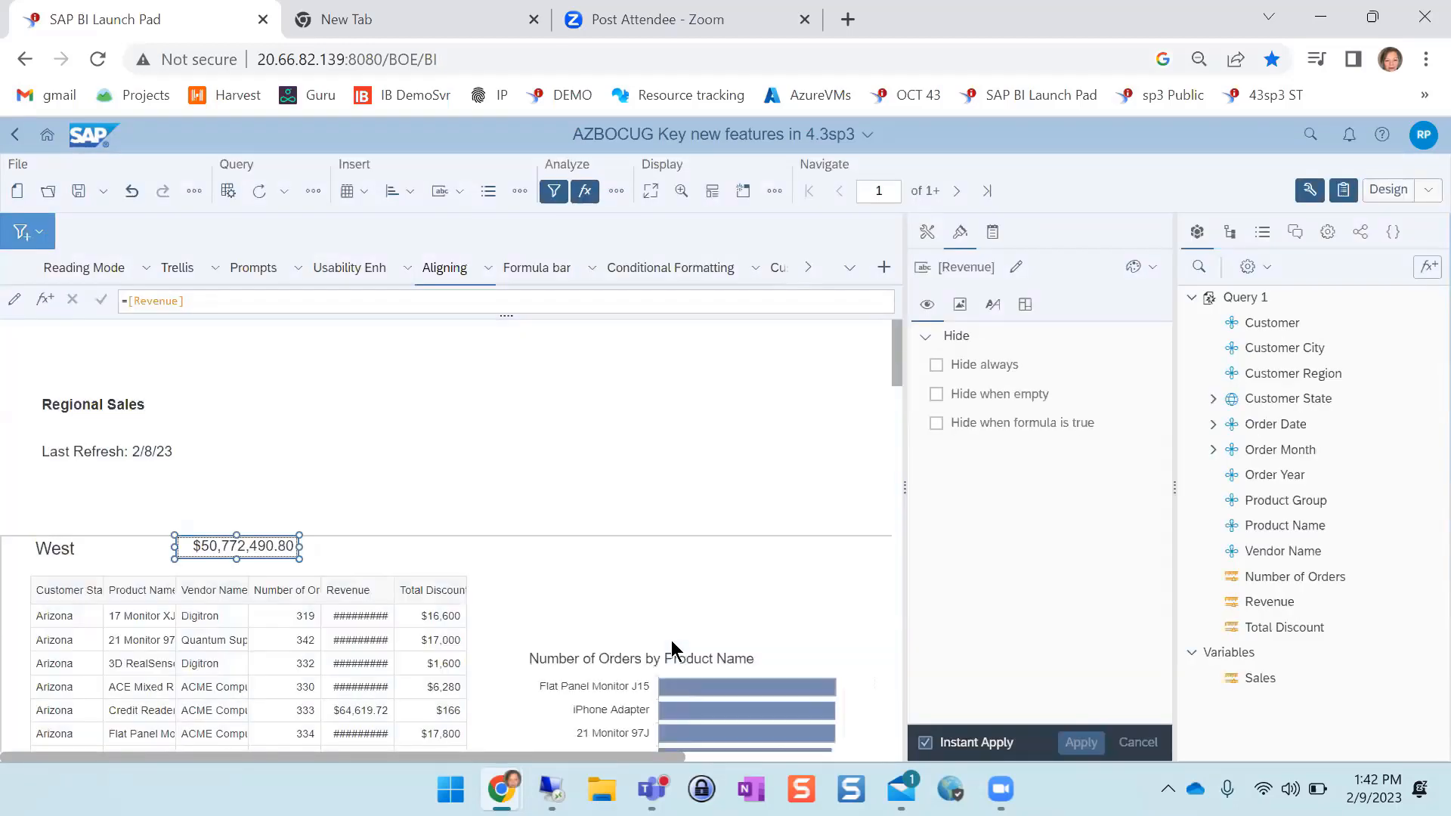
{"action": "left_click", "coordinate": [672, 669]}
{"action": "left_click_drag", "start_coordinate": [672, 670], "coordinate": [665, 579]}
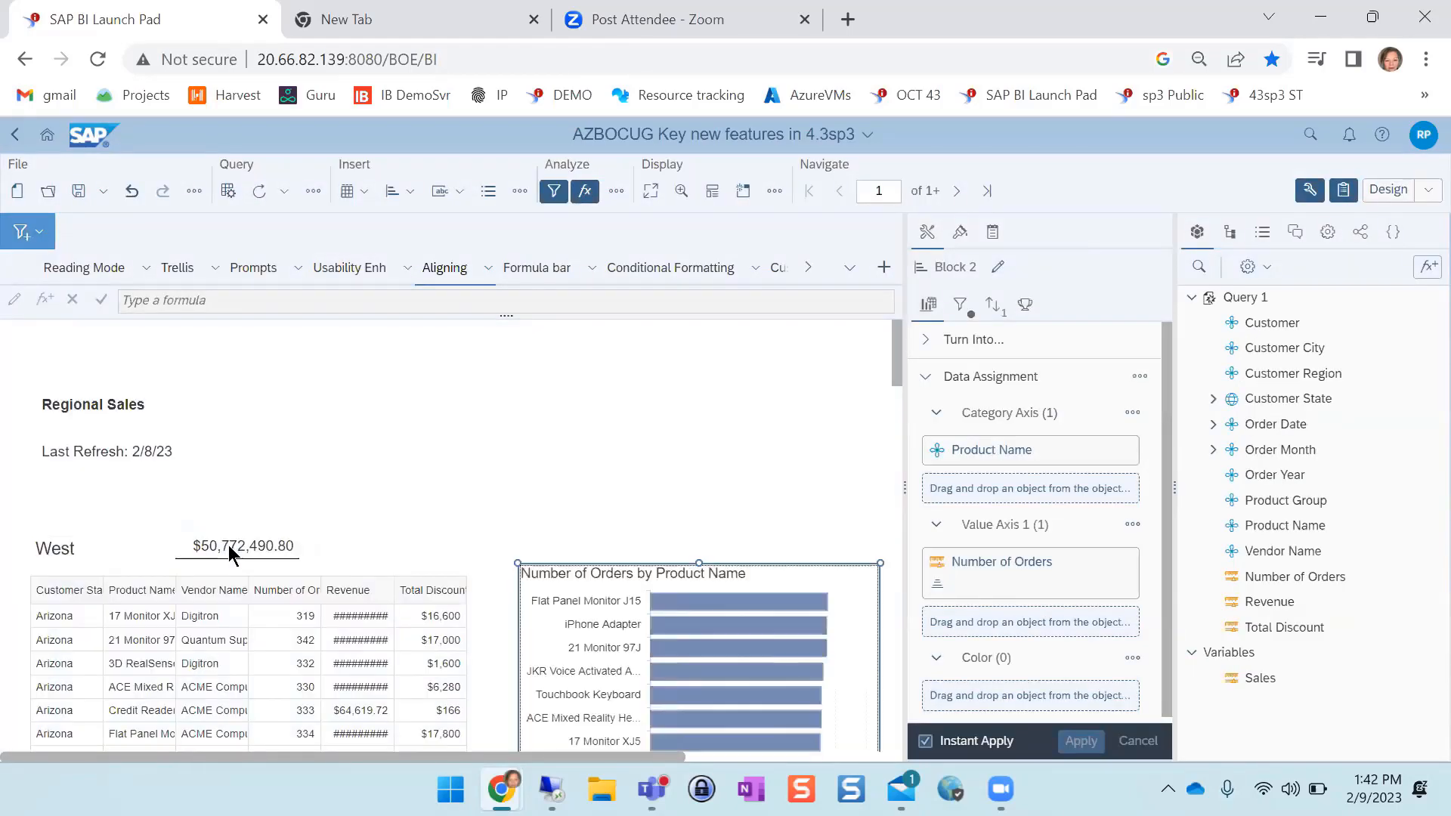
Widen the Revenue cell to about 2.51 in by 0.25 in, ending at the table's Revenue column edge
{"action": "left_click", "coordinate": [266, 542]}
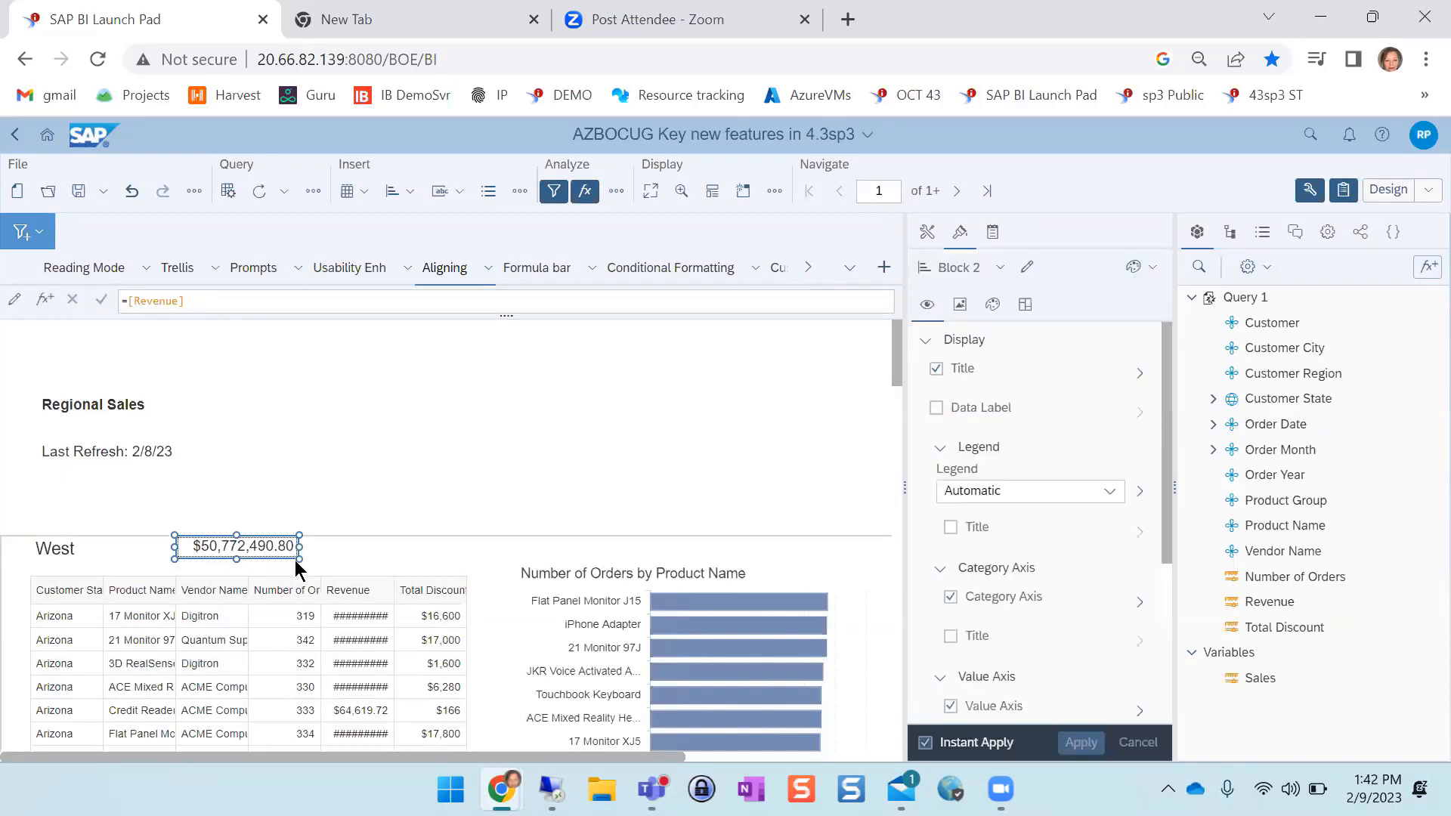
{"action": "left_click_drag", "start_coordinate": [299, 557], "coordinate": [392, 555]}
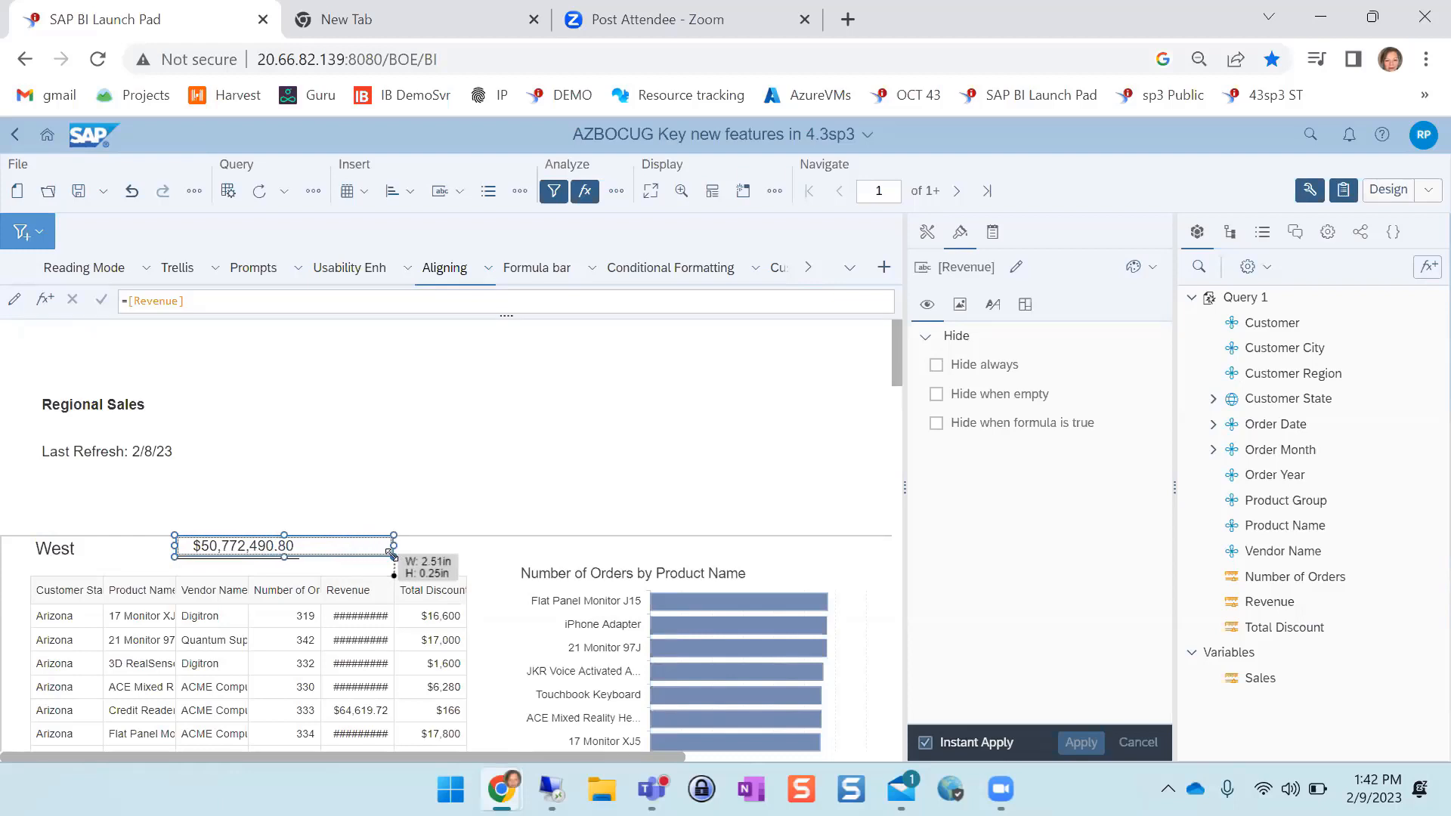
{"action": "left_click_drag", "start_coordinate": [391, 555], "coordinate": [391, 555]}
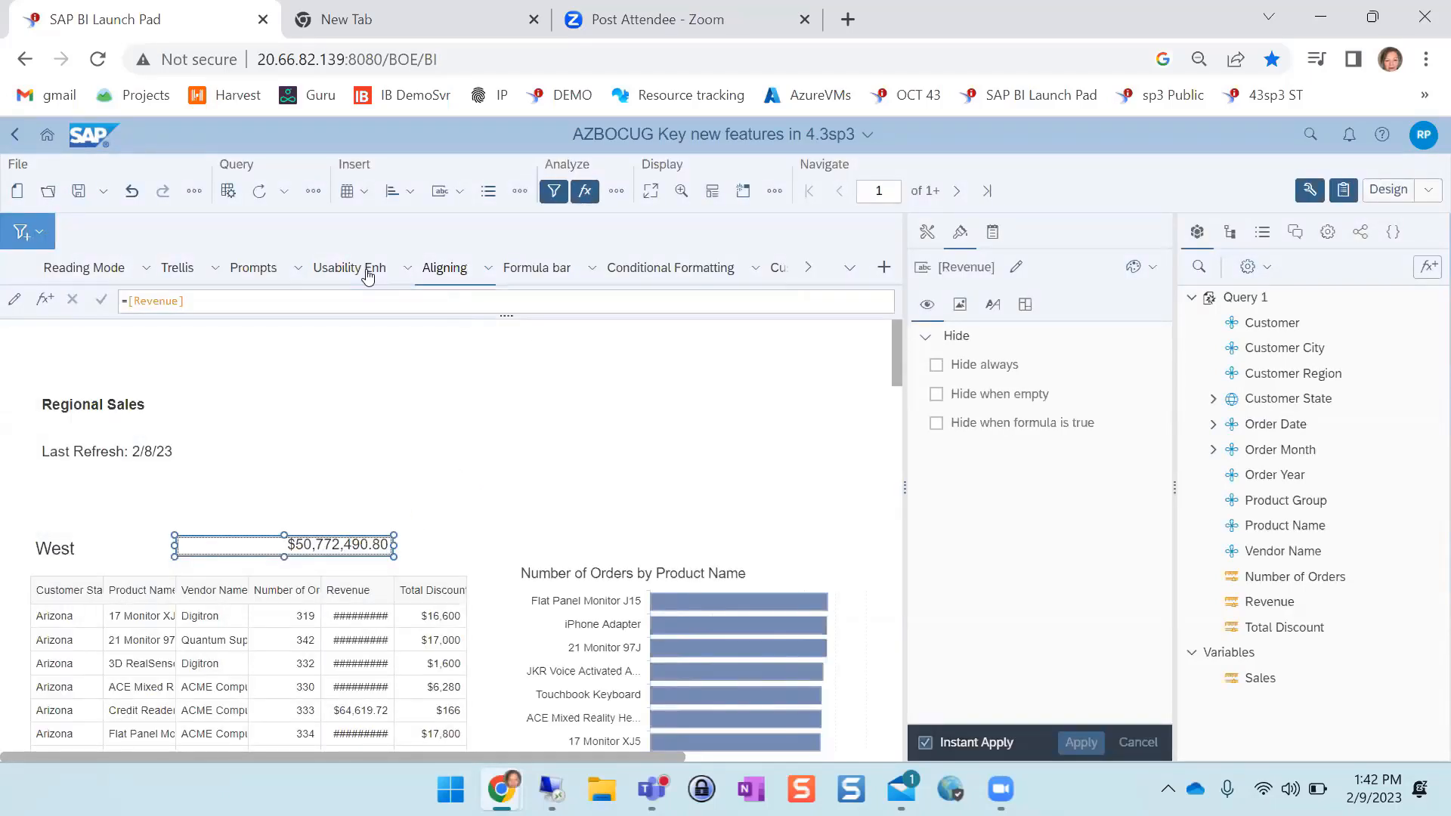
In the Formula bar report, open the auto-completion row's formula for variable creation, show its description field, and cancel
{"action": "left_click", "coordinate": [545, 273]}
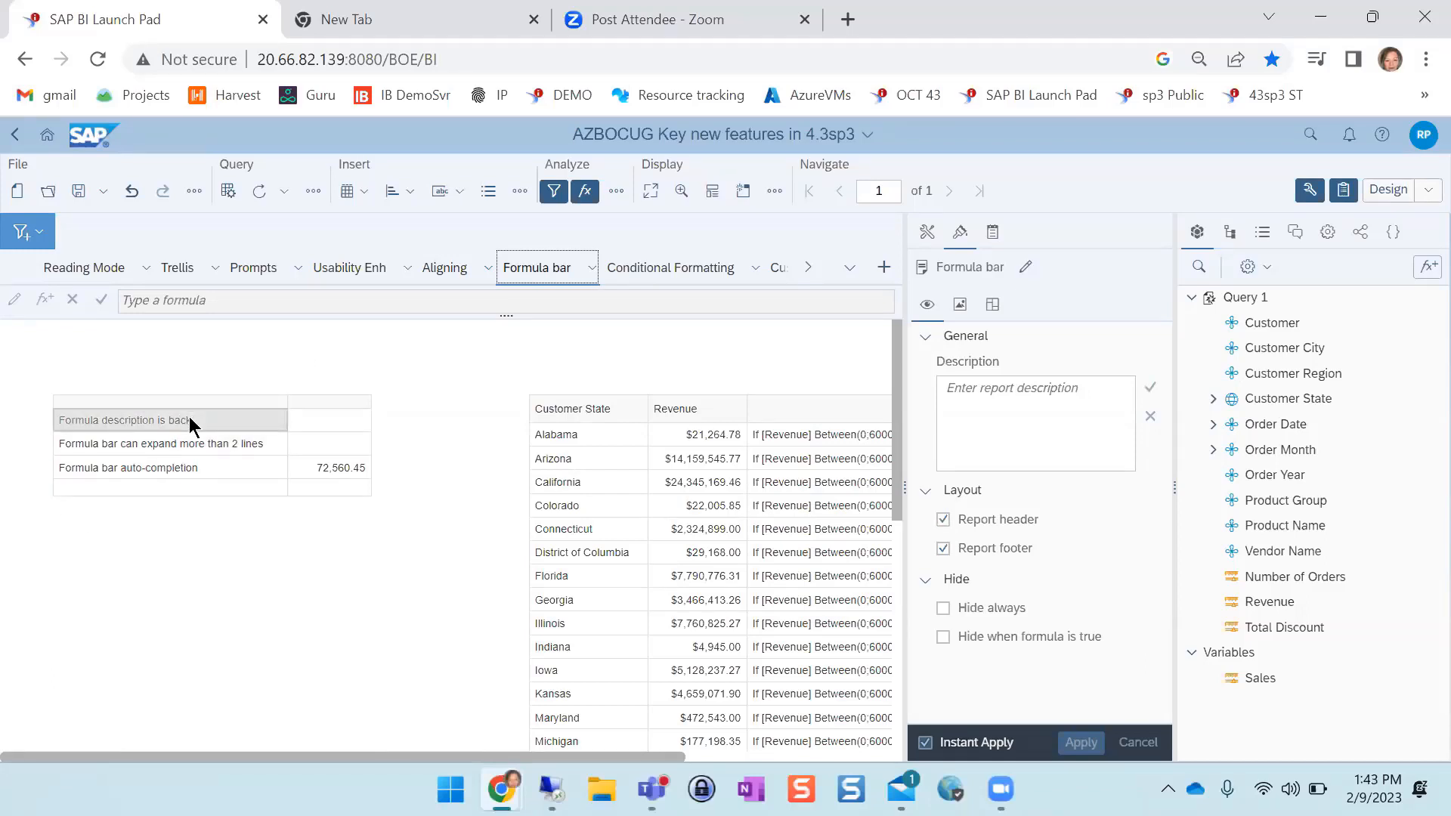
{"action": "left_click", "coordinate": [211, 293]}
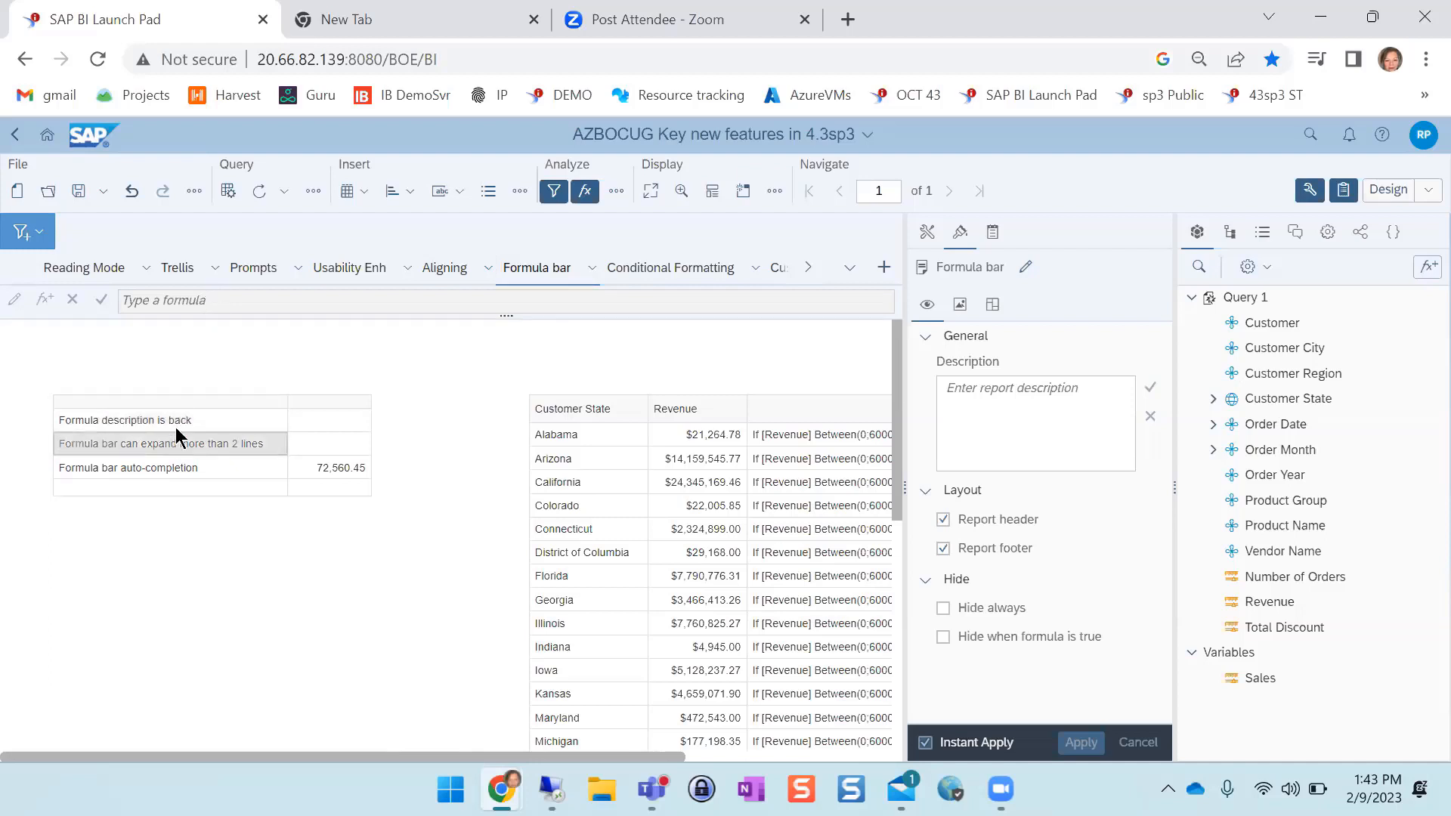
{"action": "left_click", "coordinate": [333, 468]}
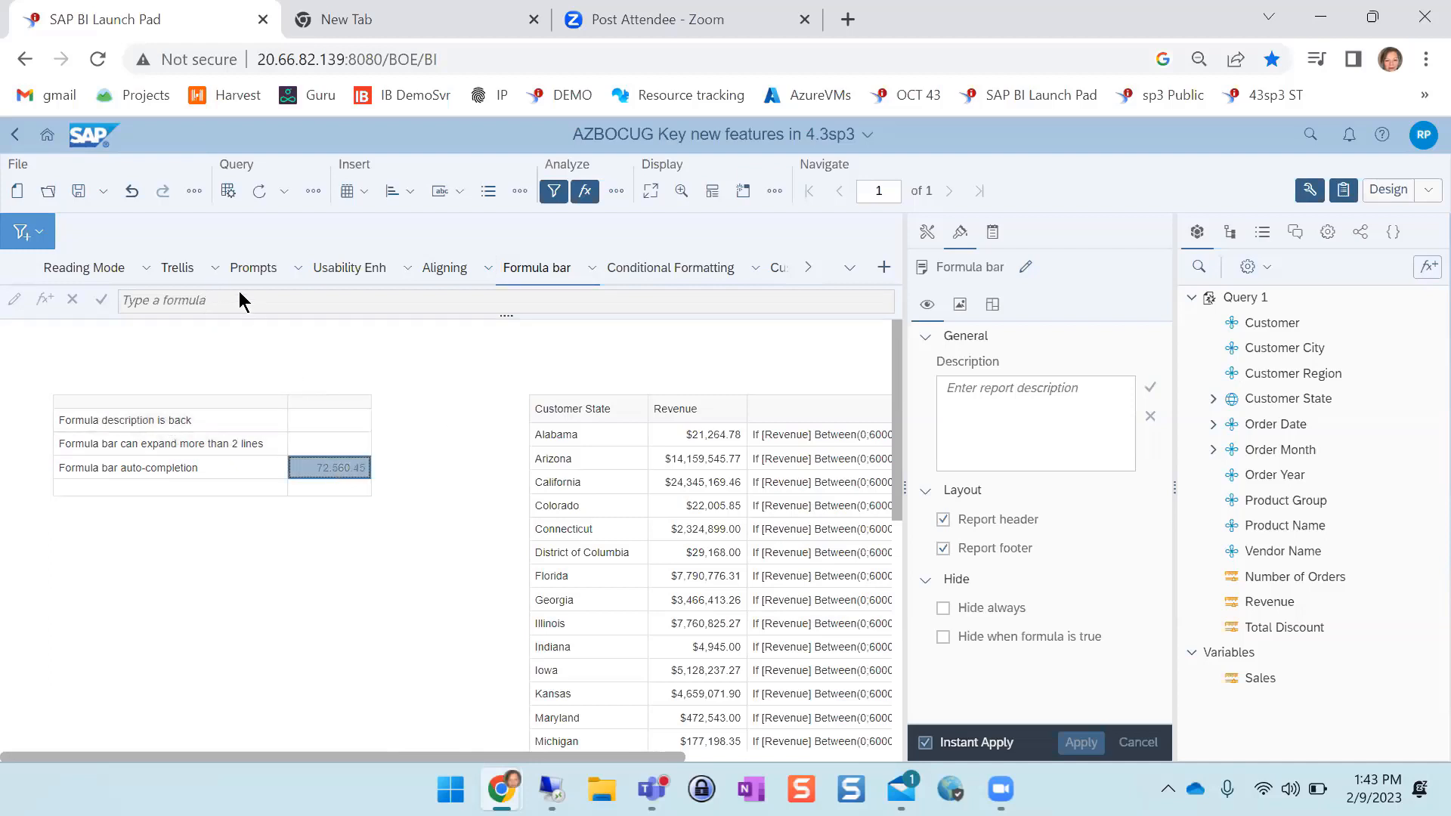
{"action": "left_click", "coordinate": [45, 301]}
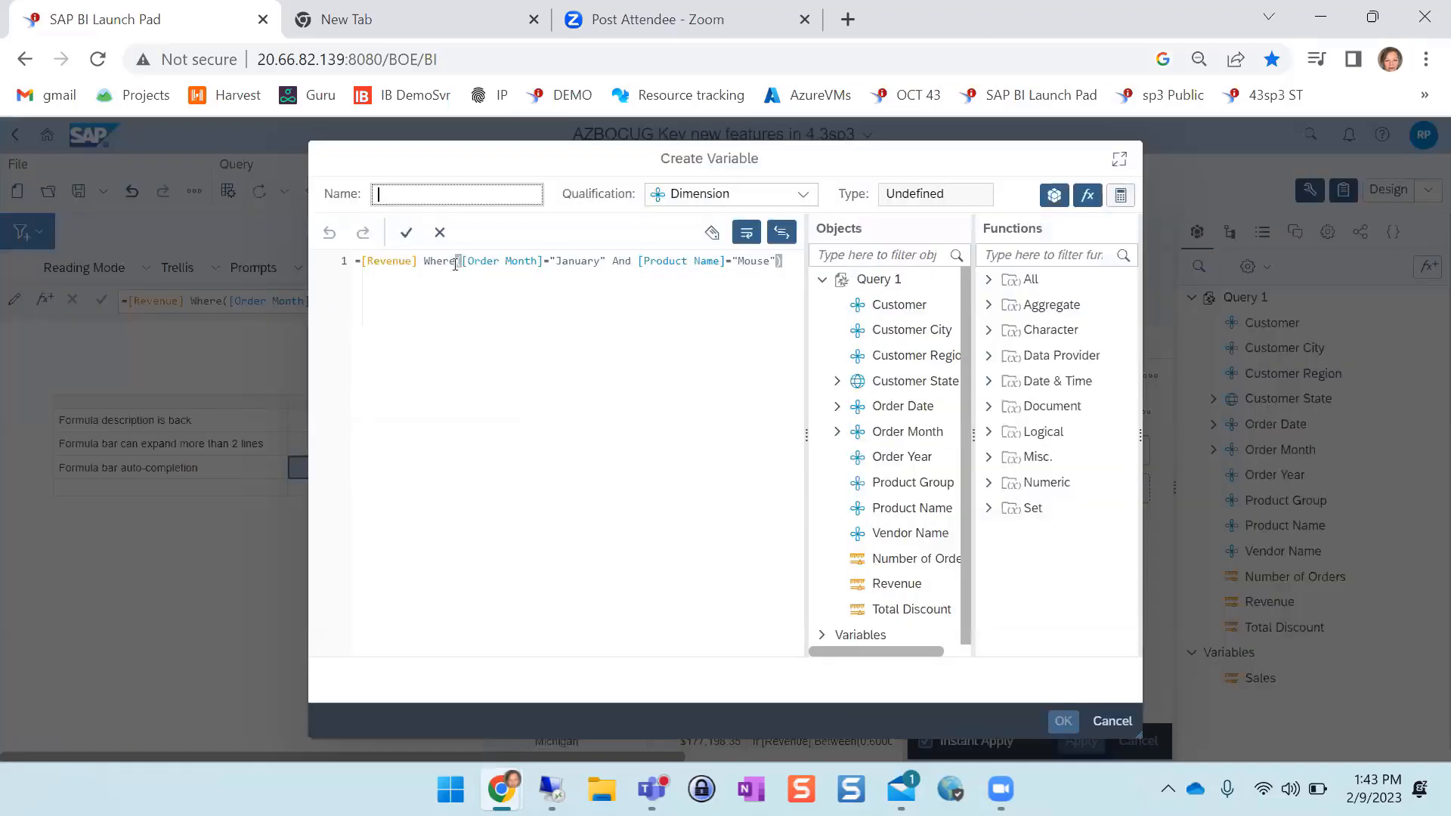
{"action": "left_click", "coordinate": [713, 234]}
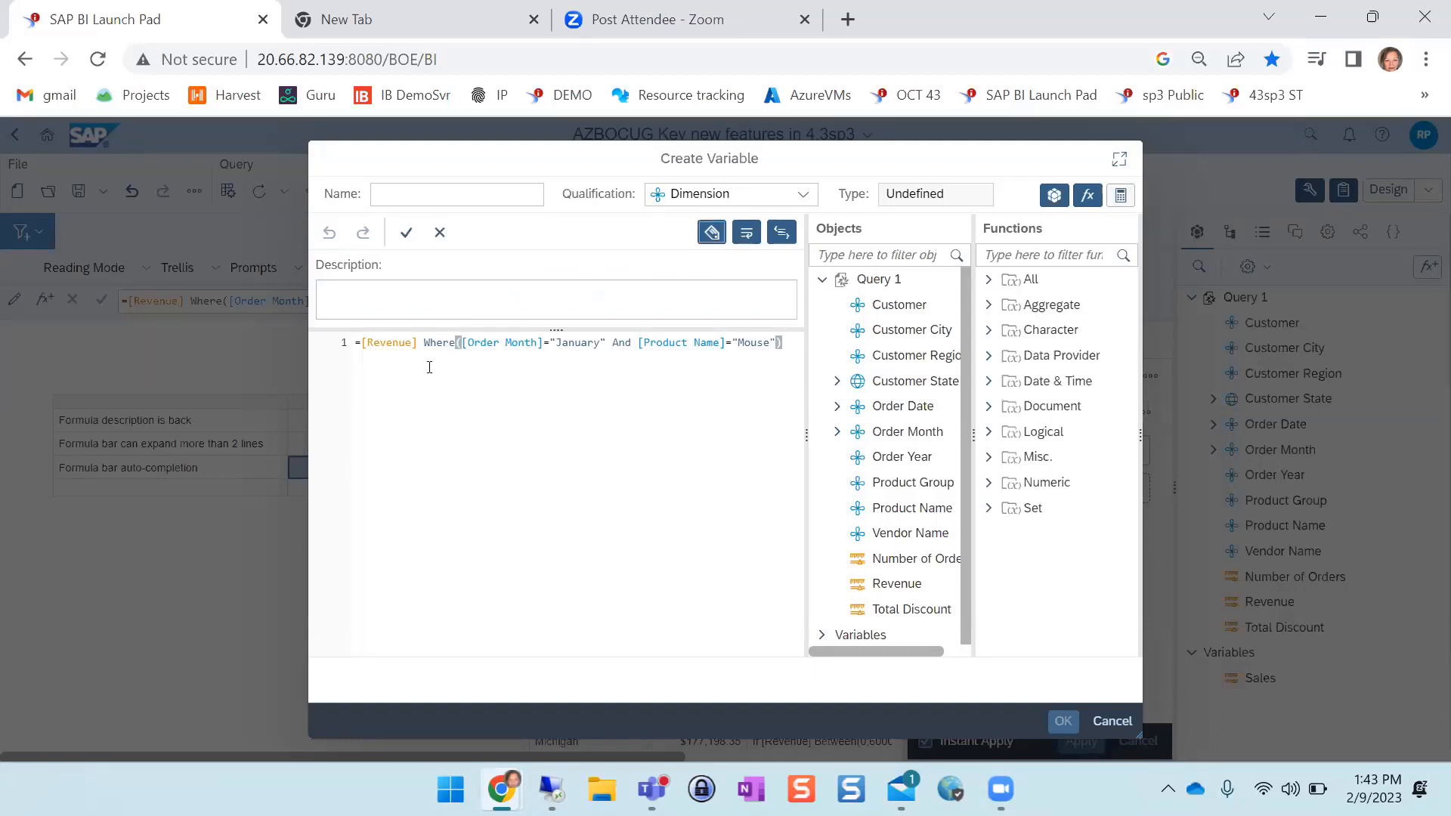
{"action": "left_click", "coordinate": [1111, 722]}
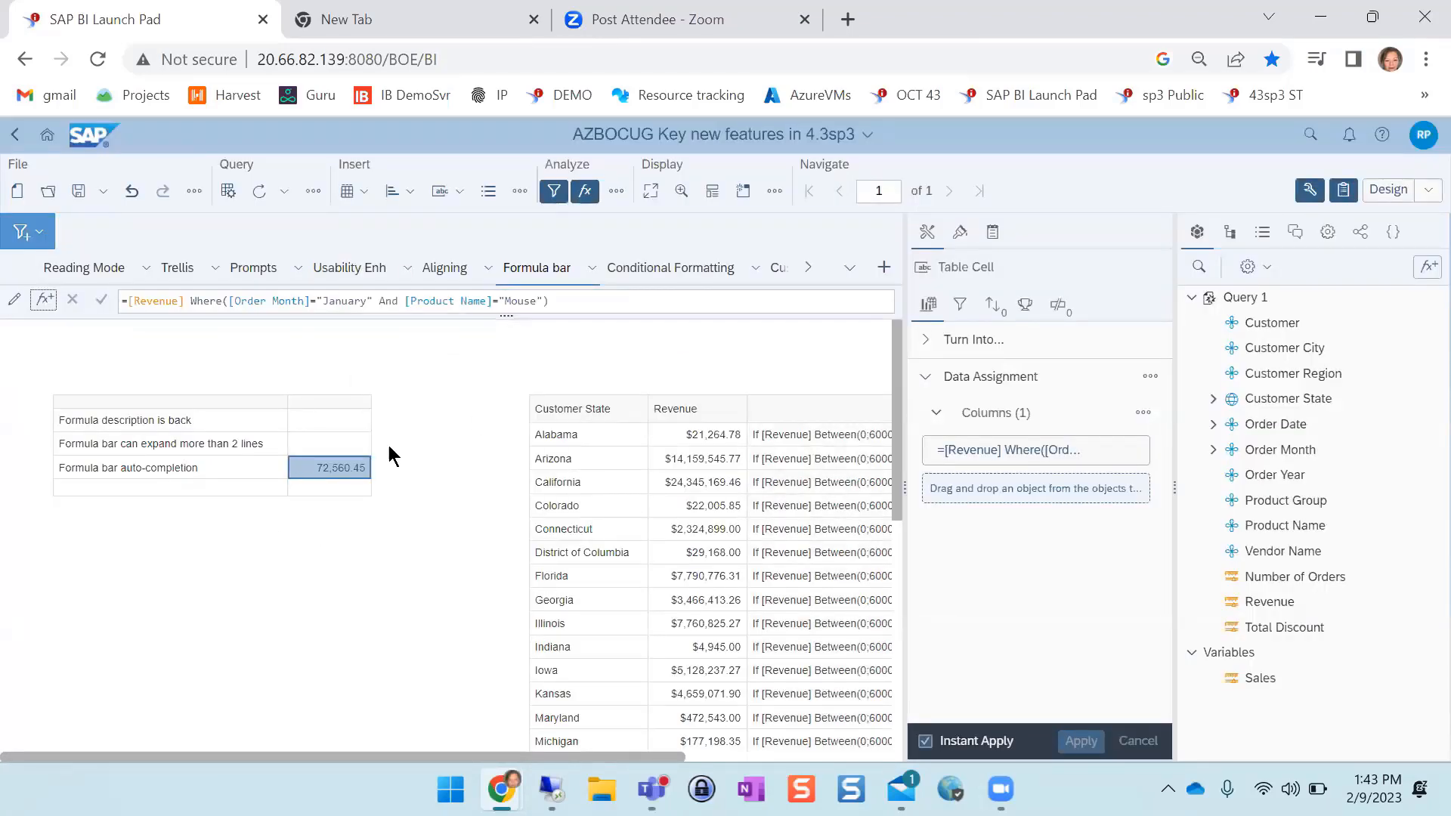
{"action": "left_click", "coordinate": [349, 490]}
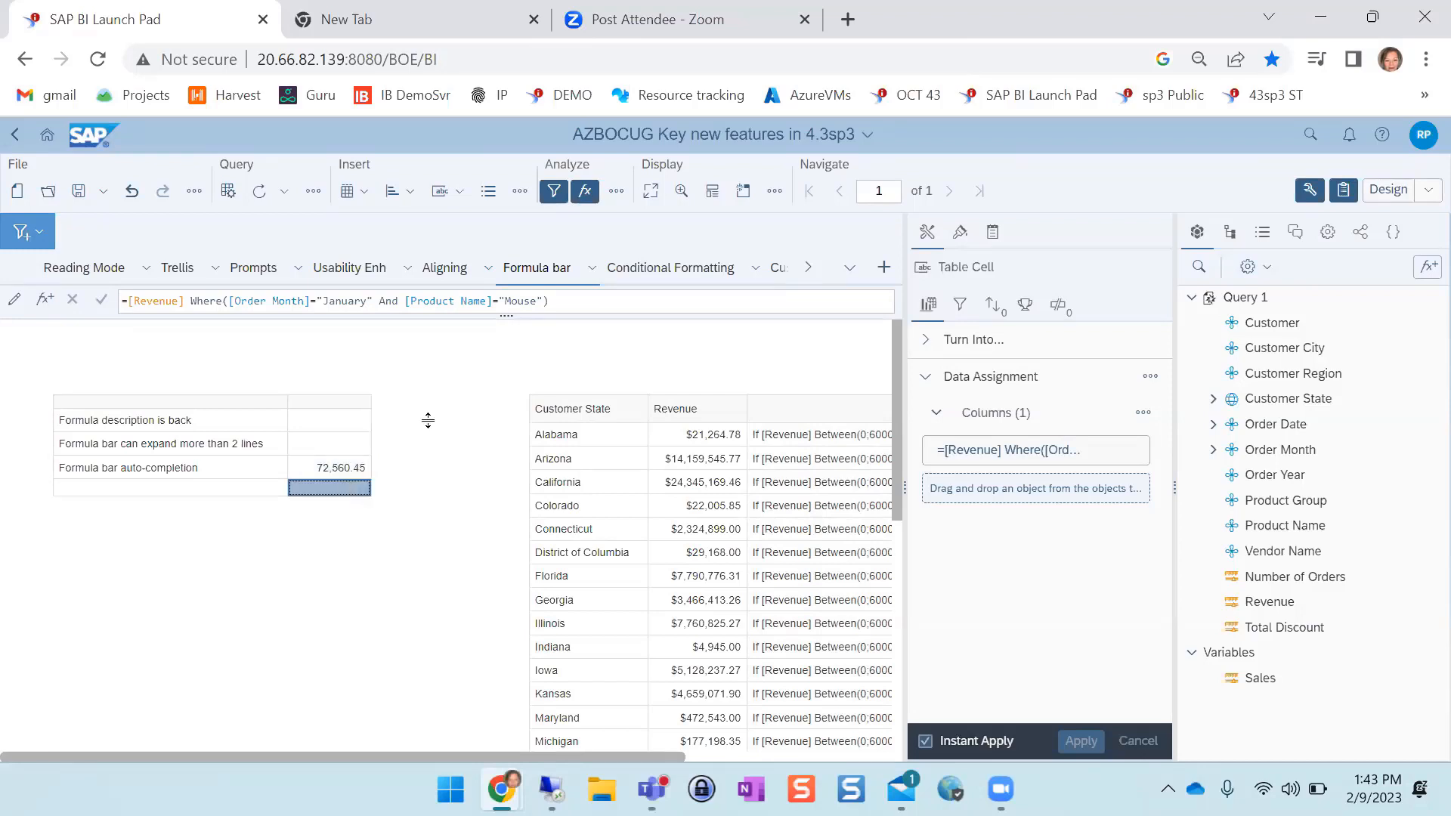
{"action": "left_click", "coordinate": [567, 300]}
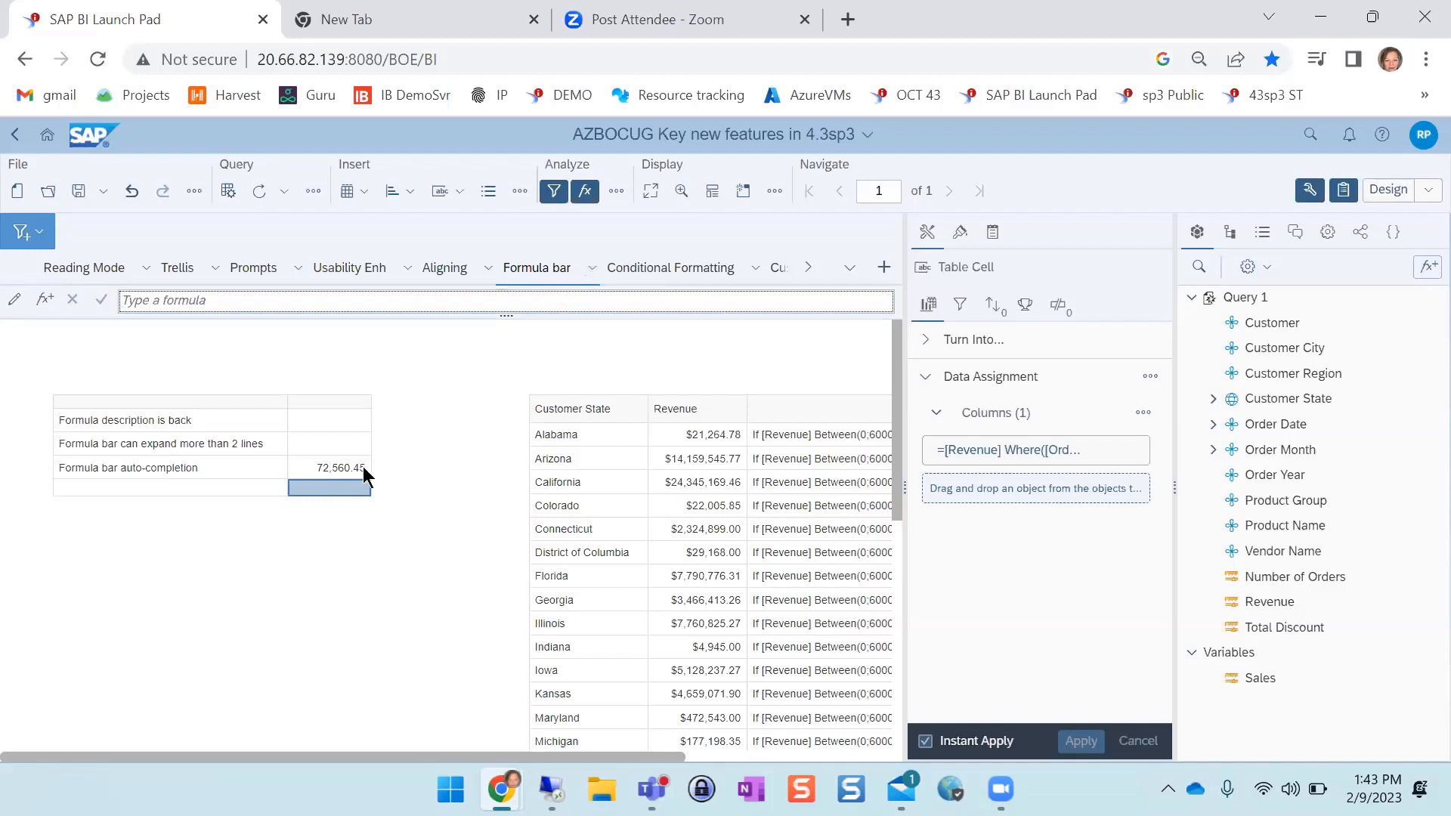
{"action": "left_click", "coordinate": [337, 463]}
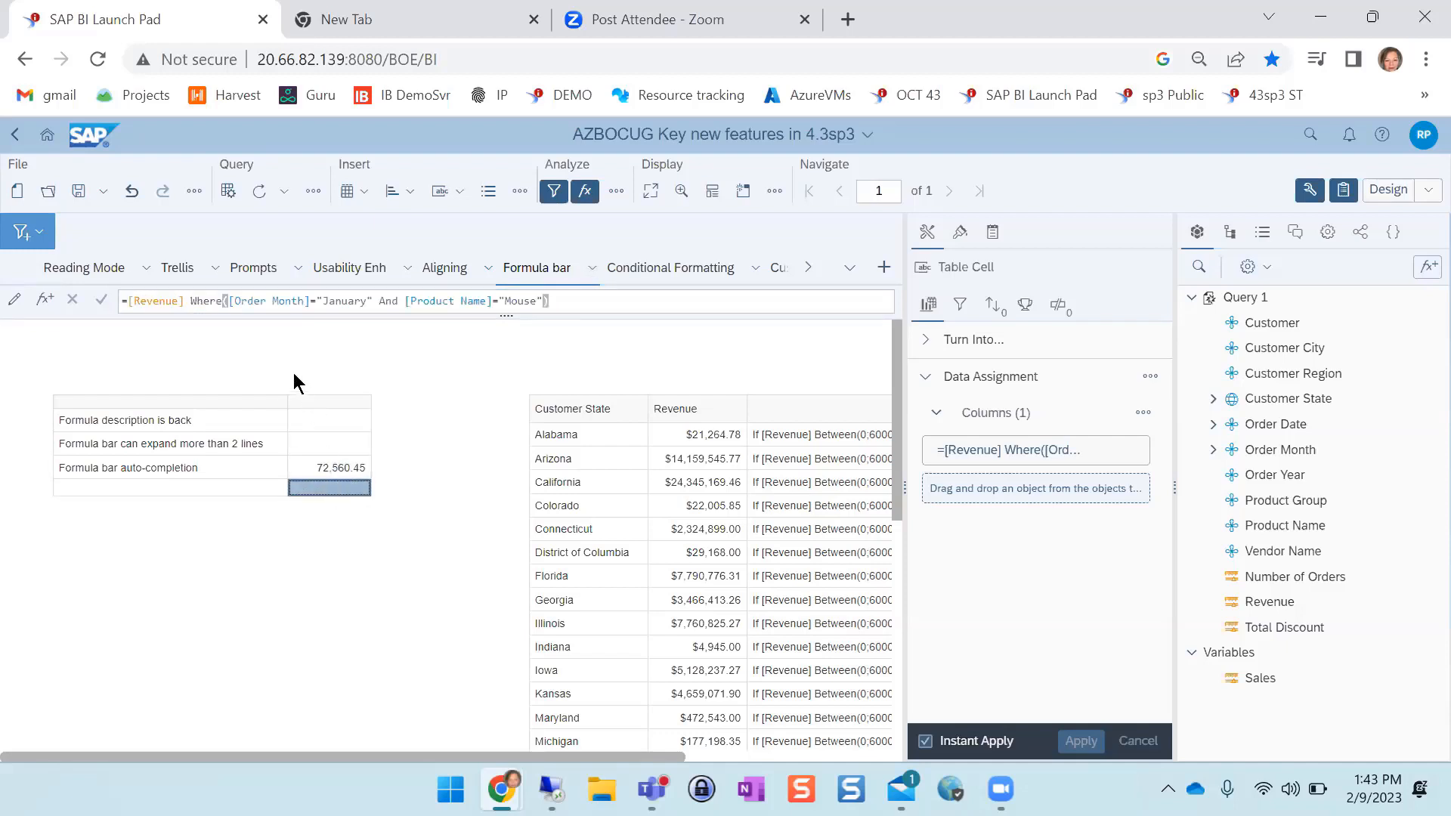
{"action": "left_click", "coordinate": [325, 444]}
{"action": "left_click", "coordinate": [300, 323]}
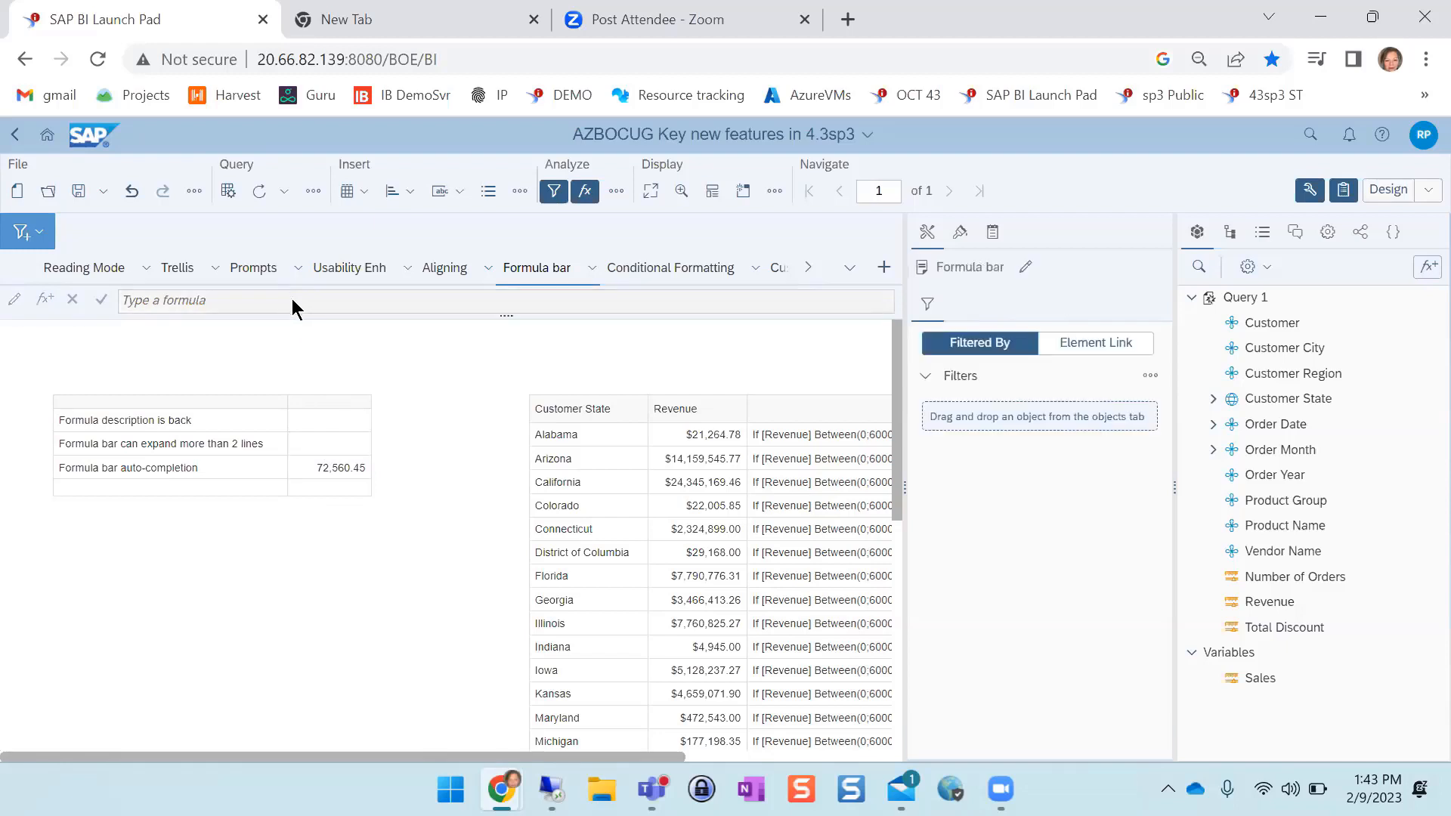
In the empty cell below the auto-completion value, begin the formula =[Revenue] where( using the suggested Revenue object
{"action": "left_click", "coordinate": [330, 487]}
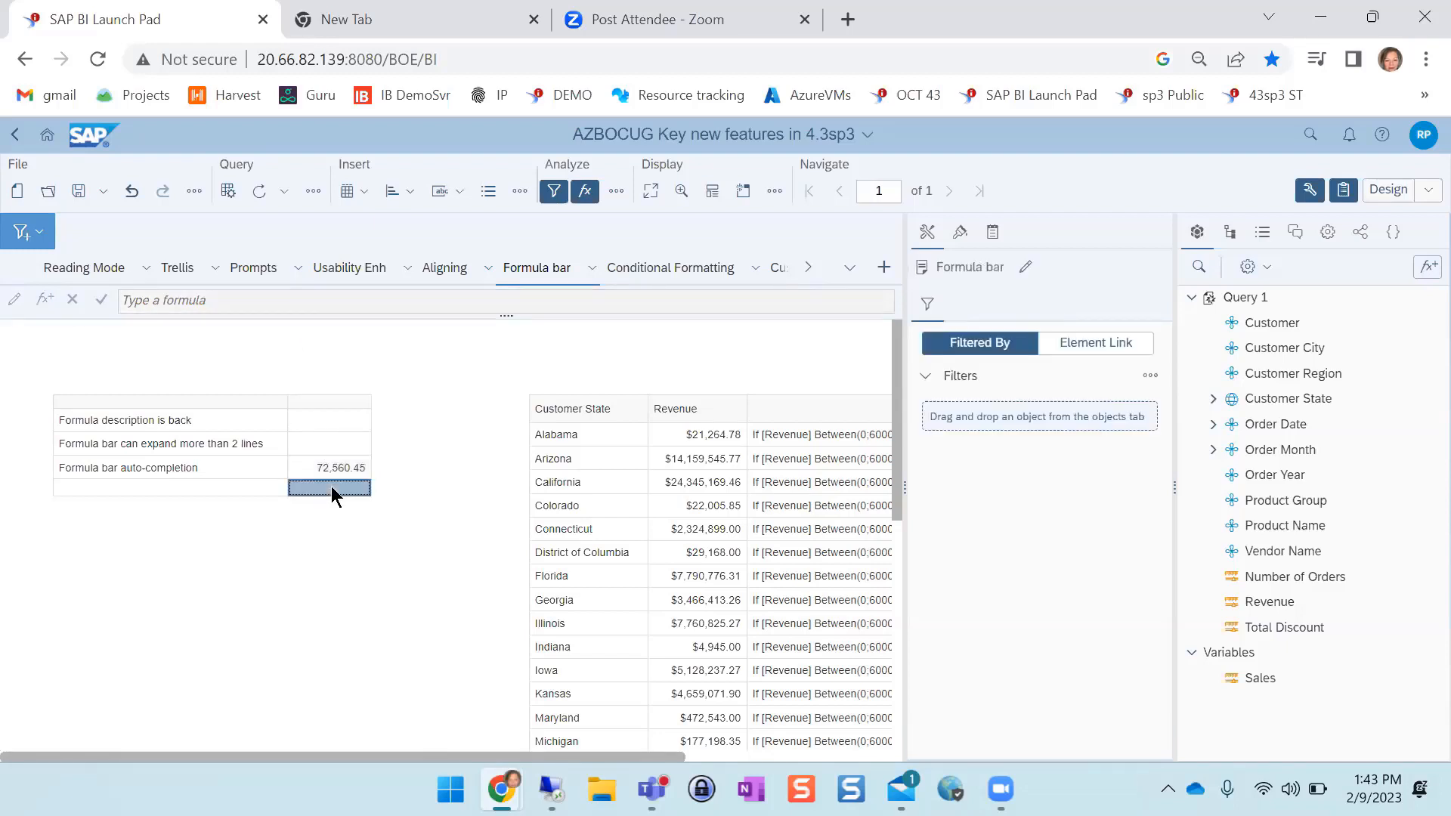
{"action": "left_click", "coordinate": [184, 301]}
{"action": "type", "text": "=rev"}
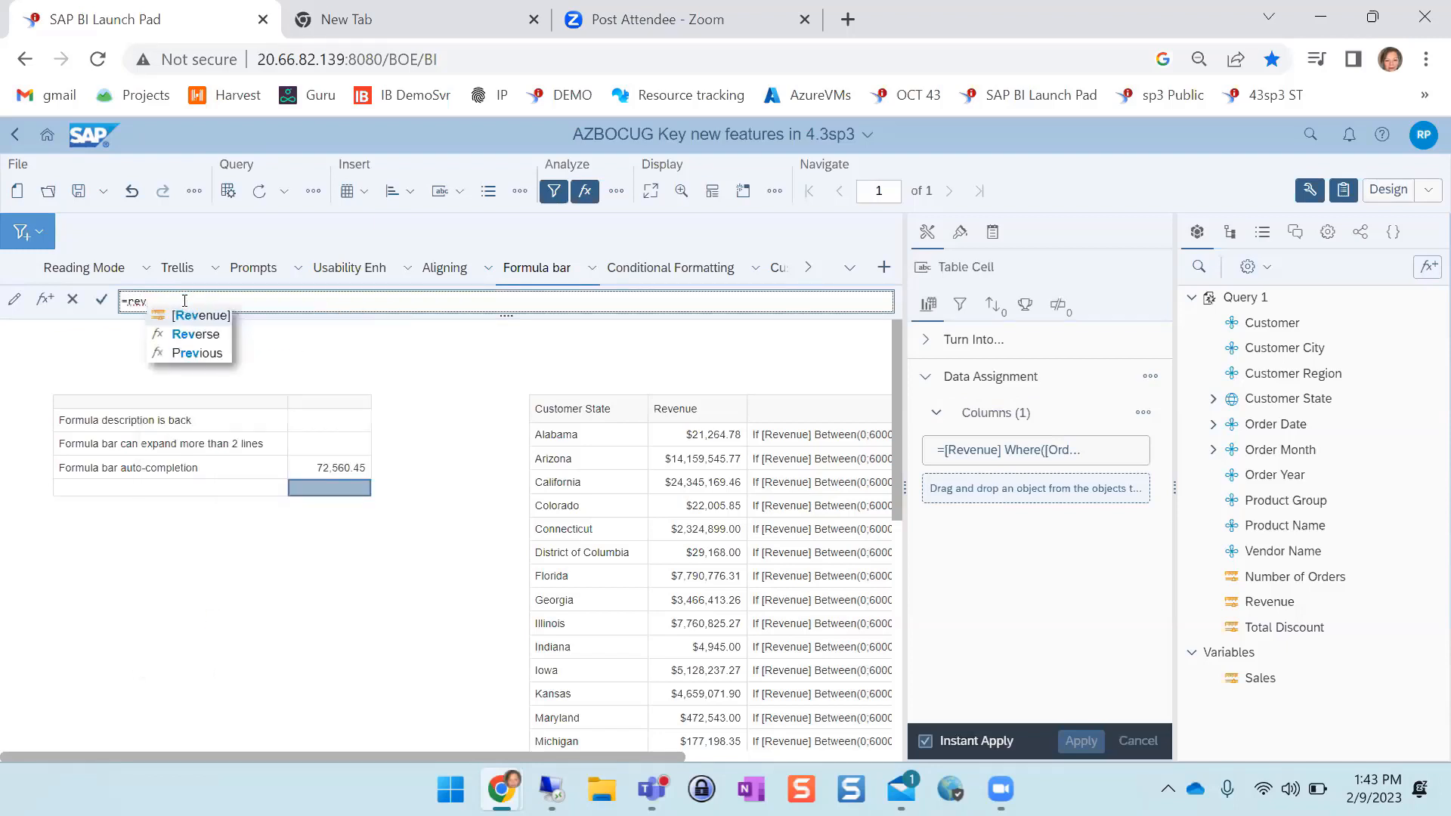
{"action": "key", "text": "Return"}
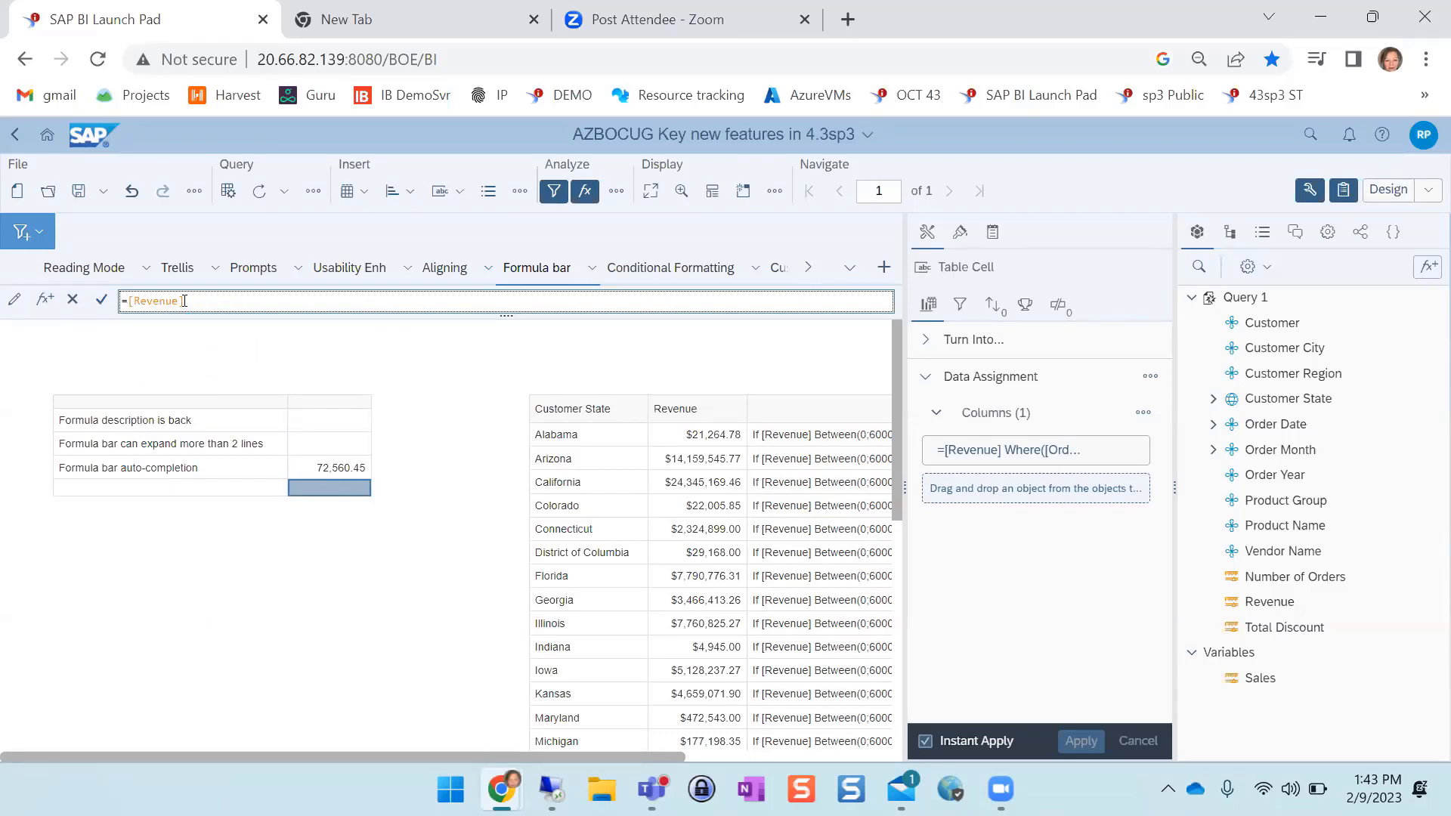
{"action": "type", "text": "where"}
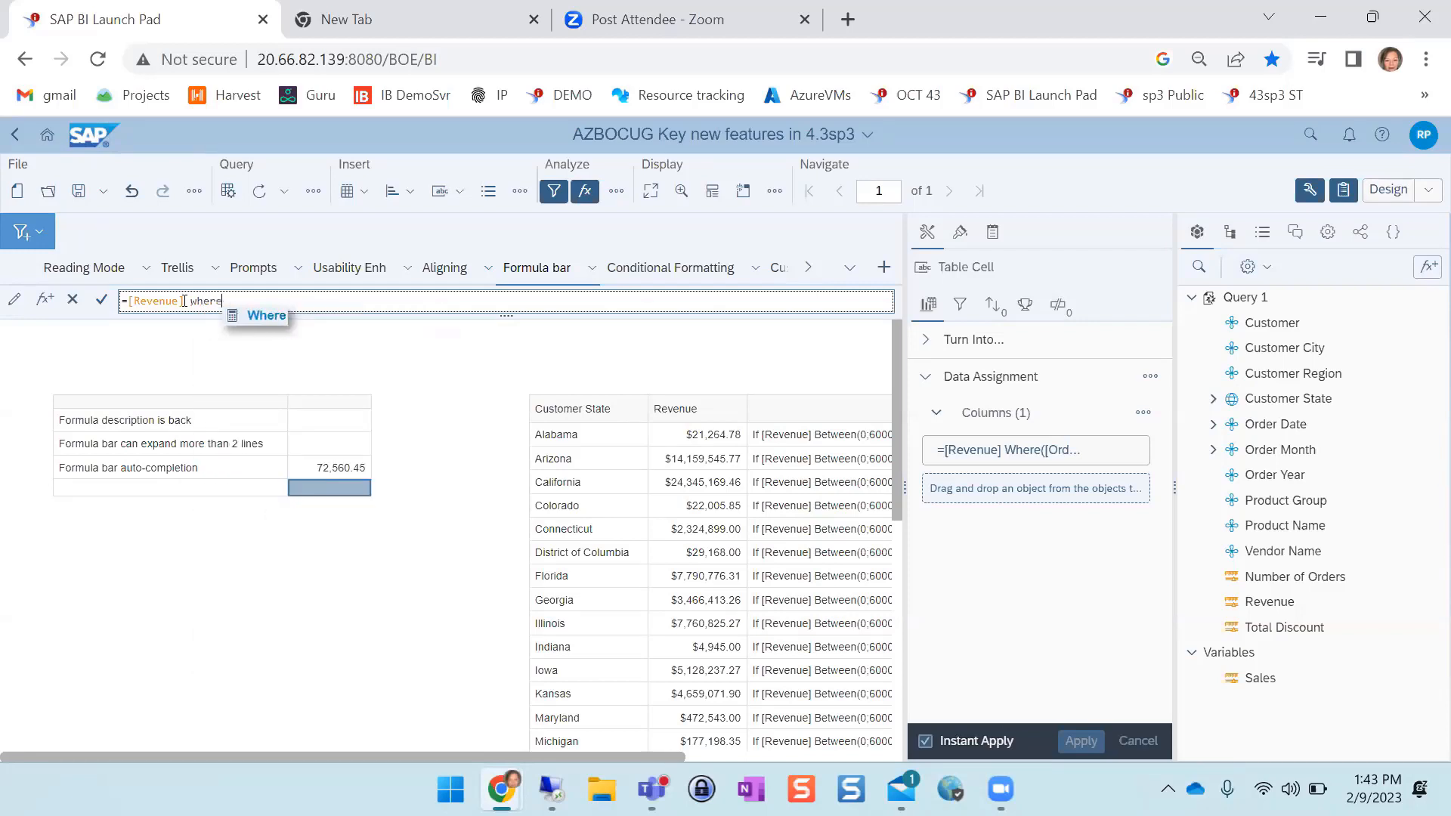
{"action": "type", "text": "("}
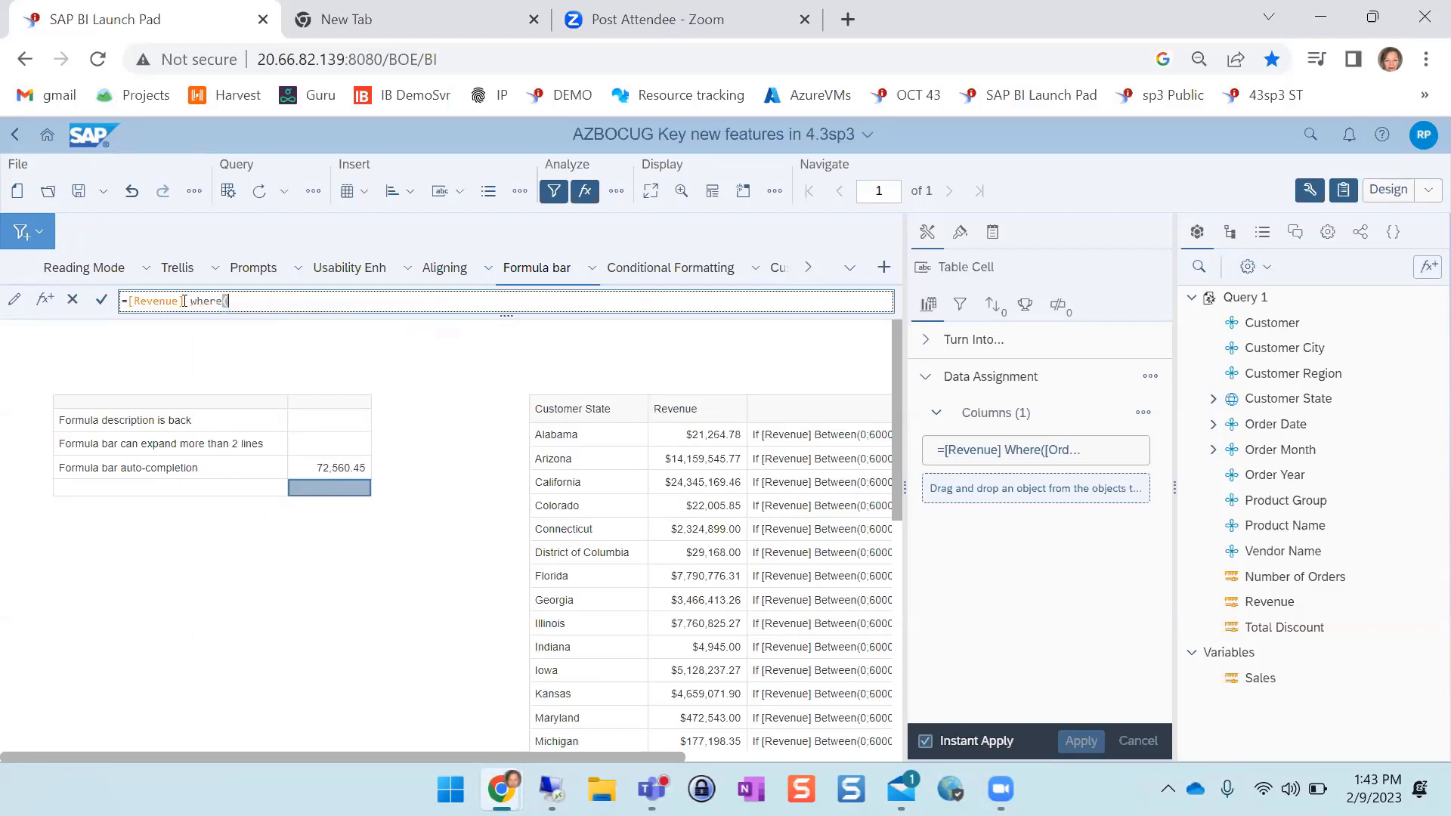
{"action": "type", "text": "ord"}
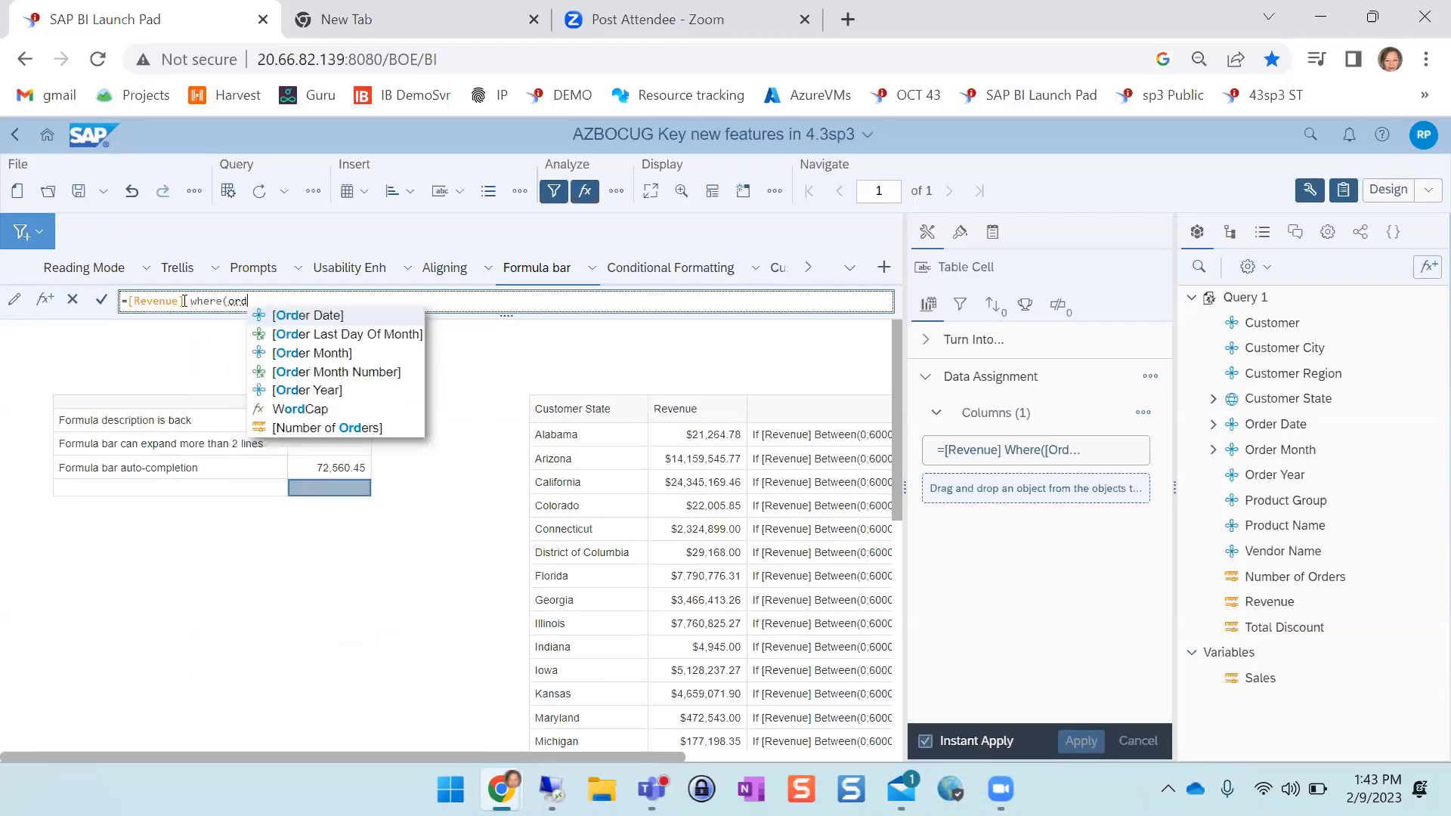
Complete the formula's condition as [Order Month]="Janudary" with the suggested Order Month object, close the parenthesis, and validate it
{"action": "key", "text": "Down"}
{"action": "key", "text": "Down"}
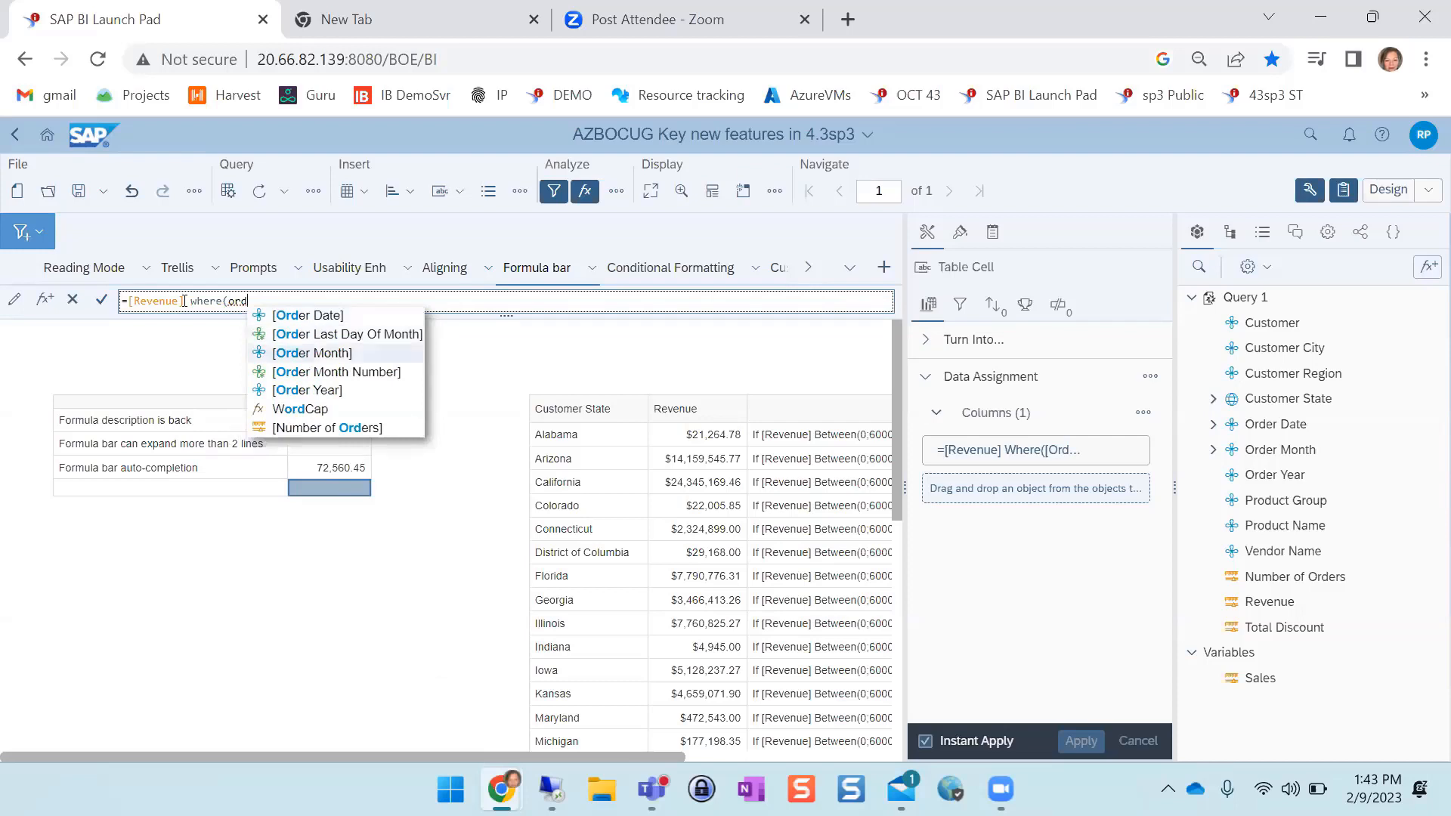
{"action": "key", "text": "Return"}
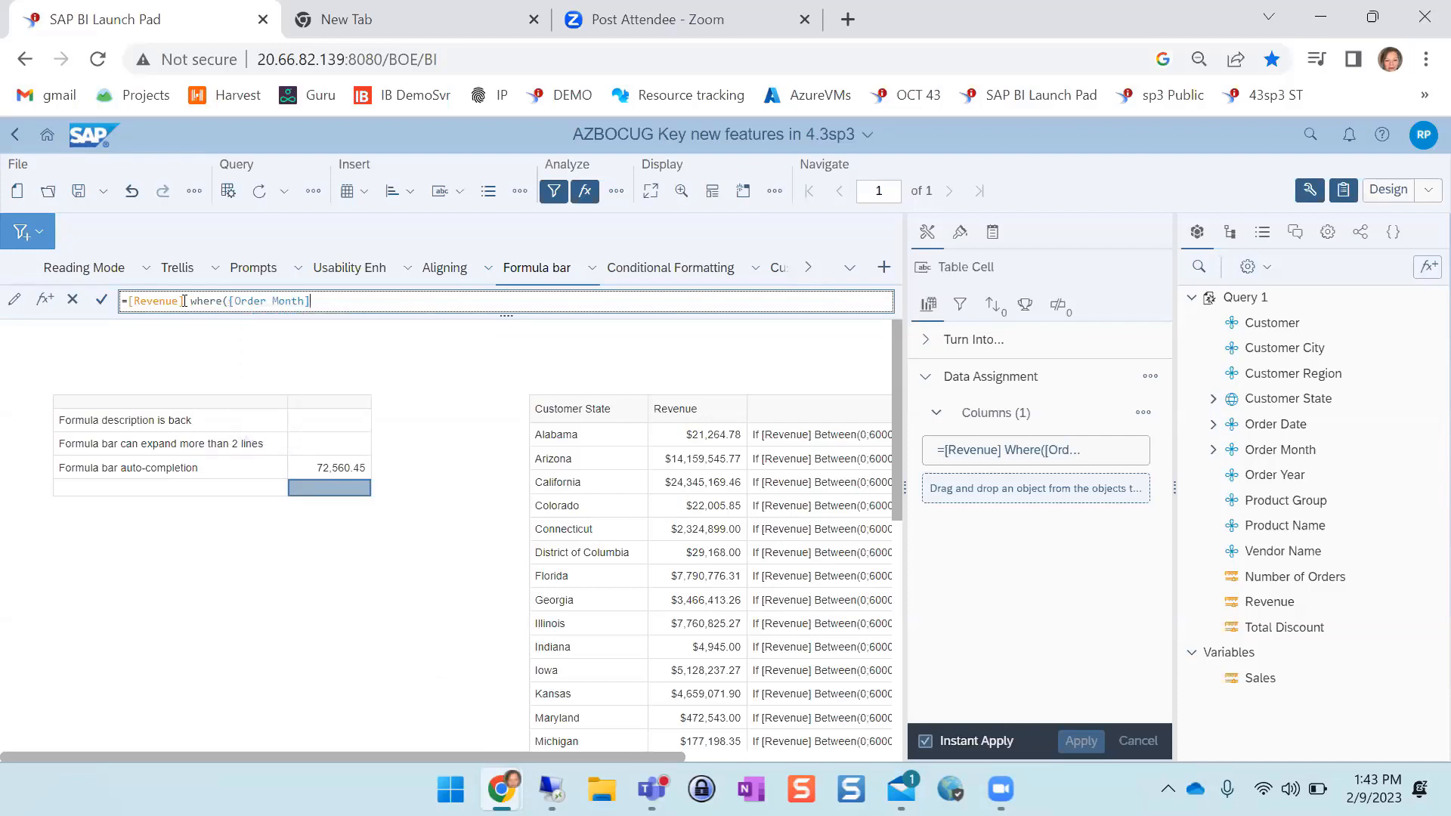
{"action": "type", "text": "=\"Janudary"}
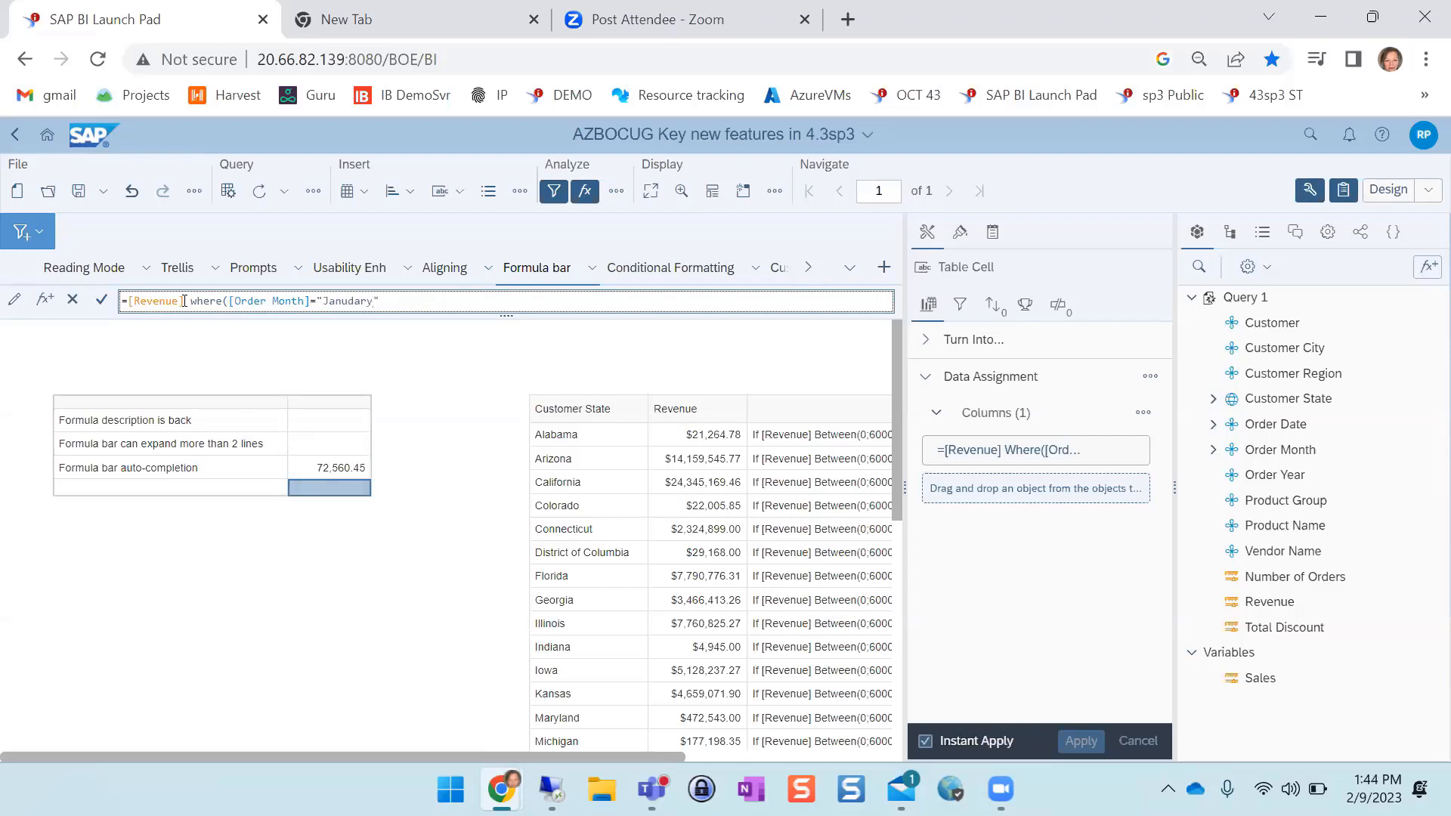
{"action": "type", "text": "\")"}
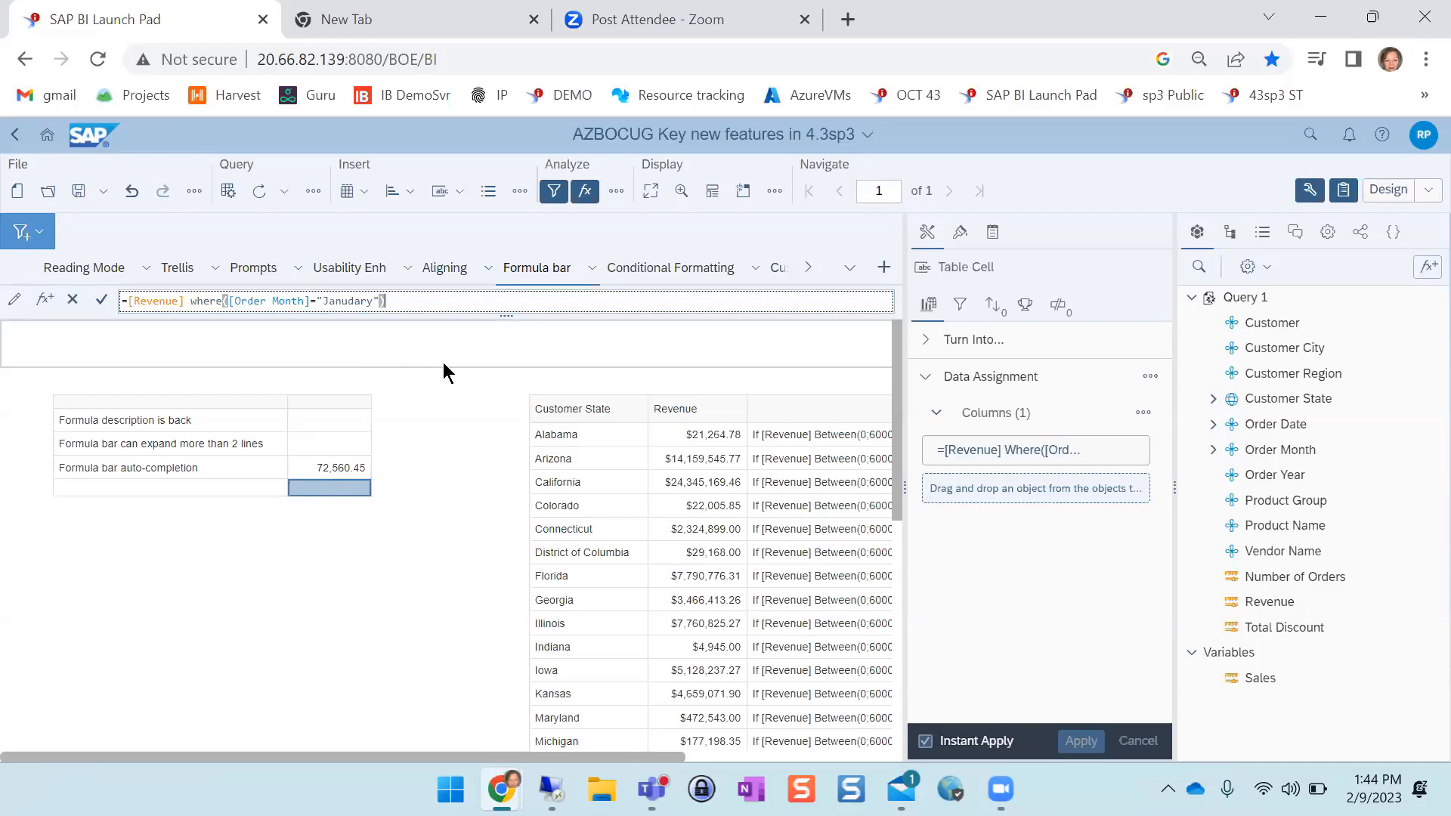
{"action": "key", "text": "Return"}
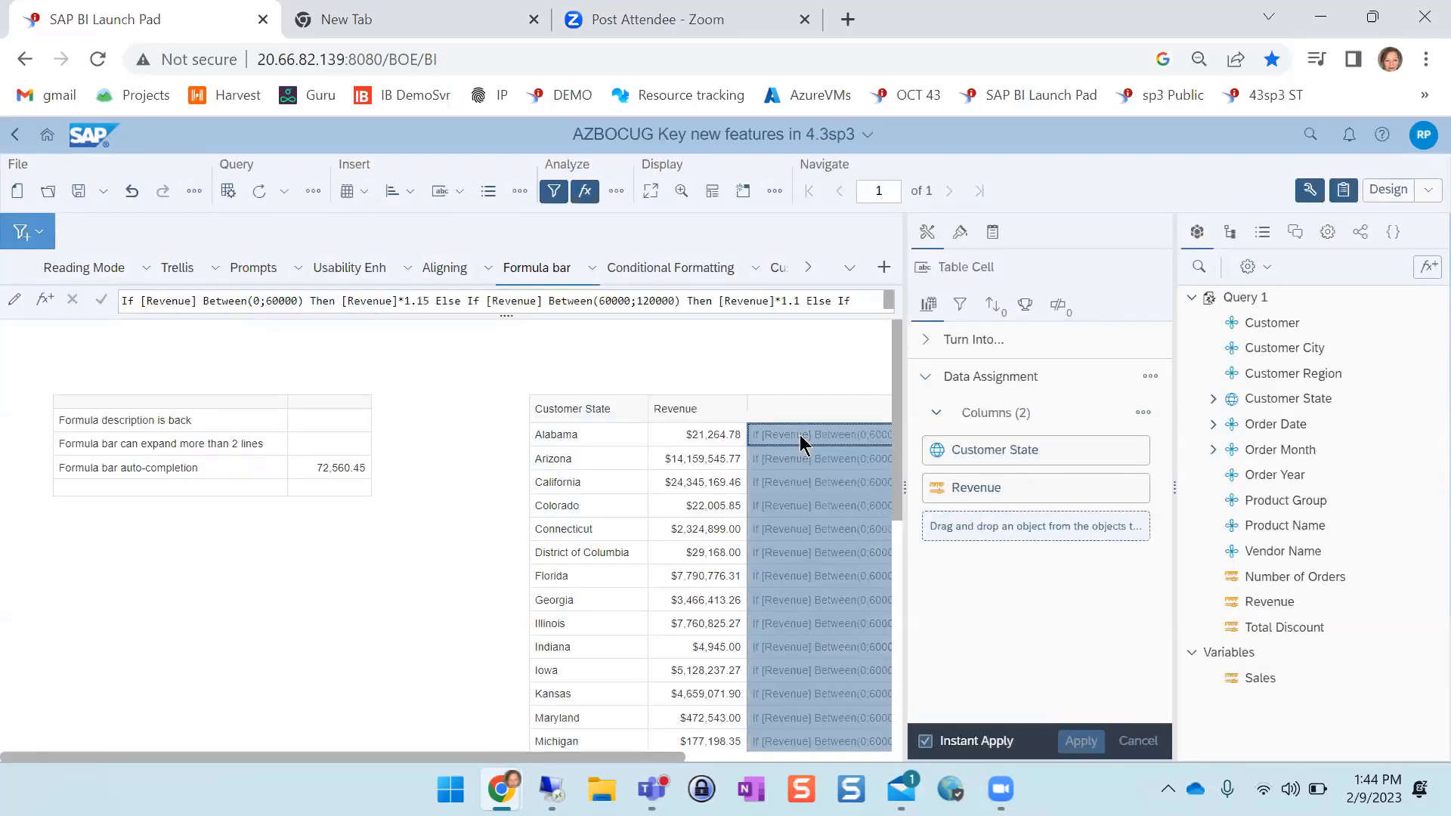
Turn the If [Revenue] Between text column into a formula with a leading =, and enlarge the formula bar to show the whole expression
{"action": "left_click", "coordinate": [122, 300]}
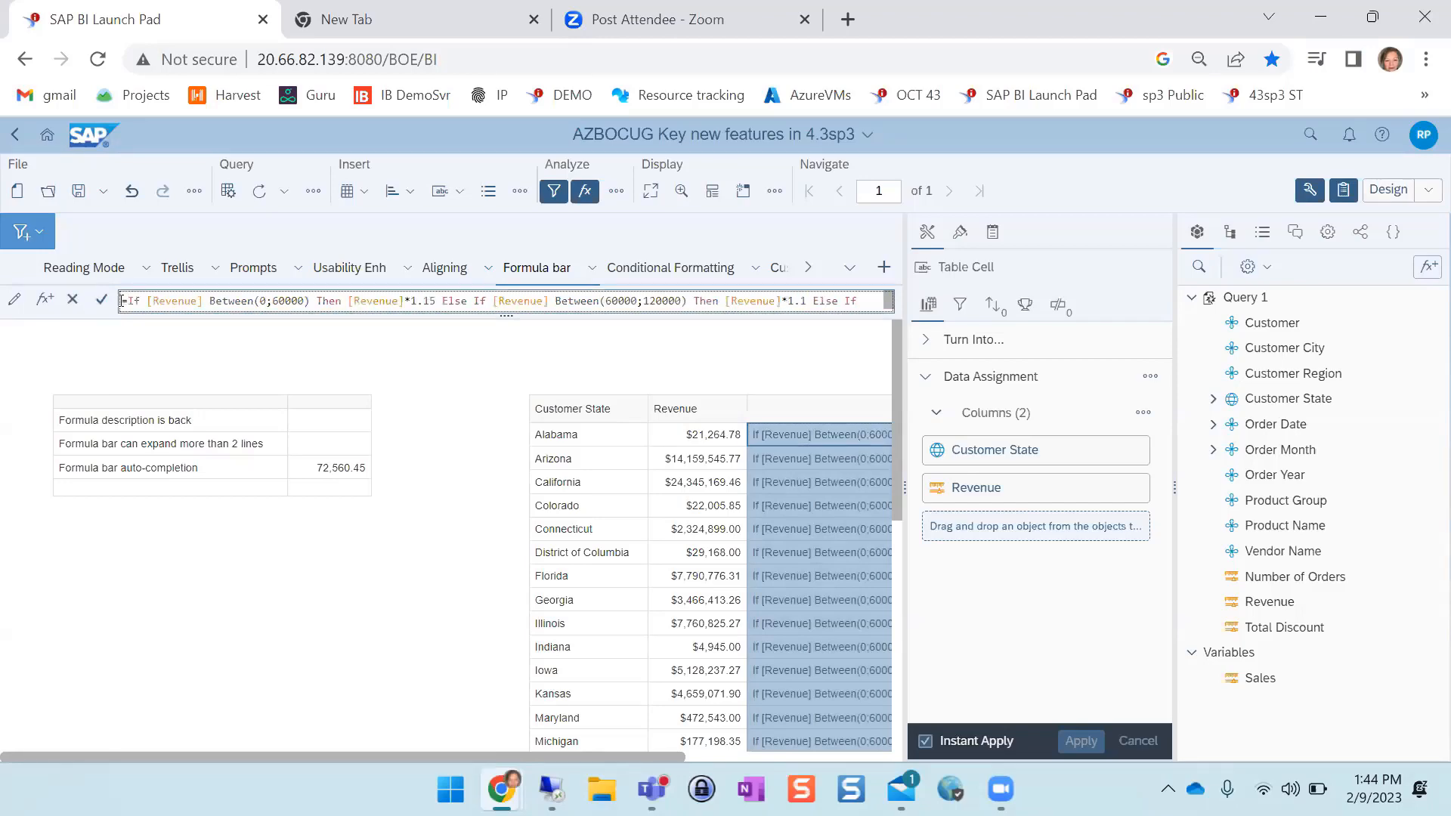
{"action": "key", "text": "Return"}
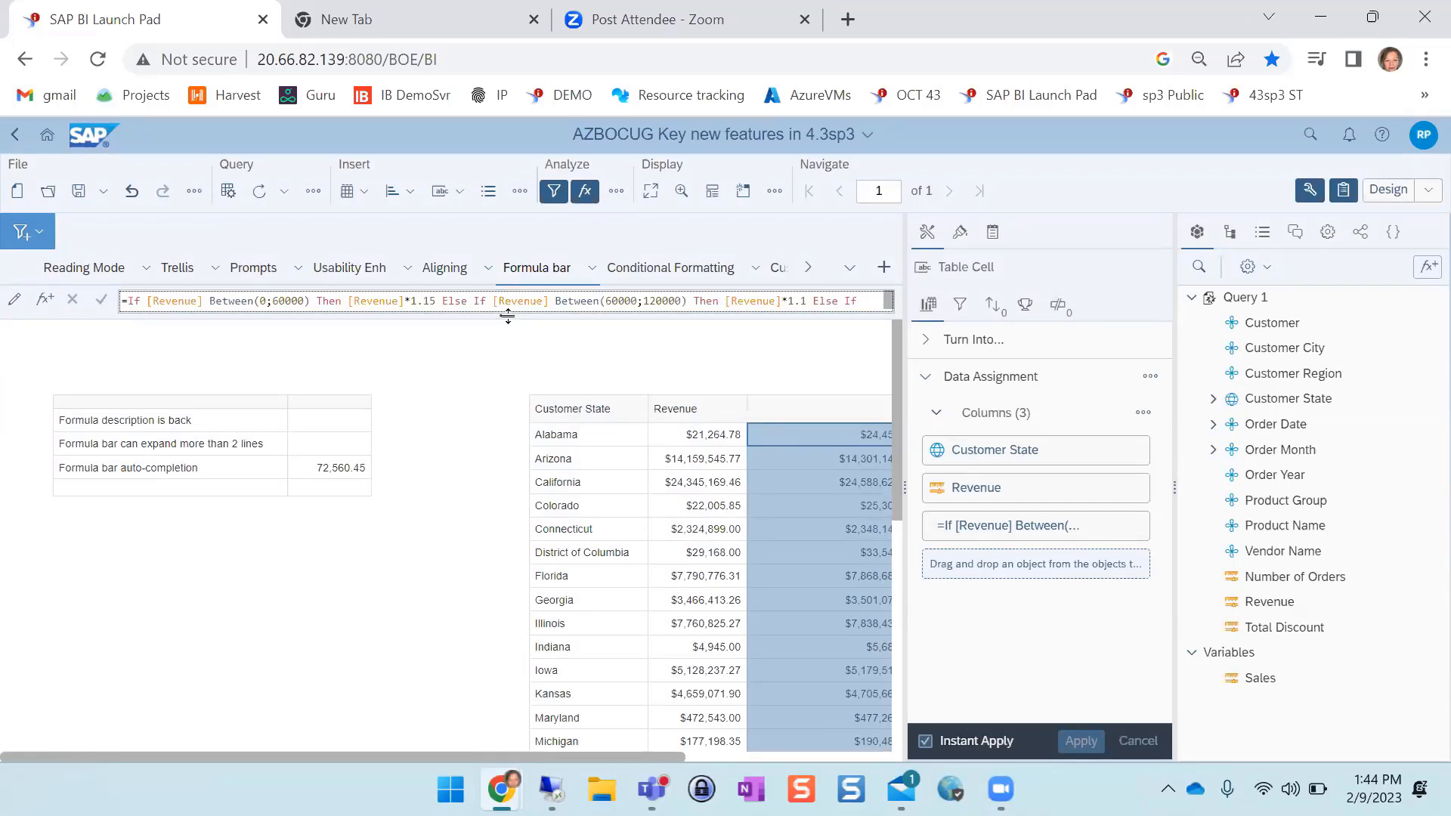
{"action": "left_click_drag", "start_coordinate": [508, 316], "coordinate": [505, 446]}
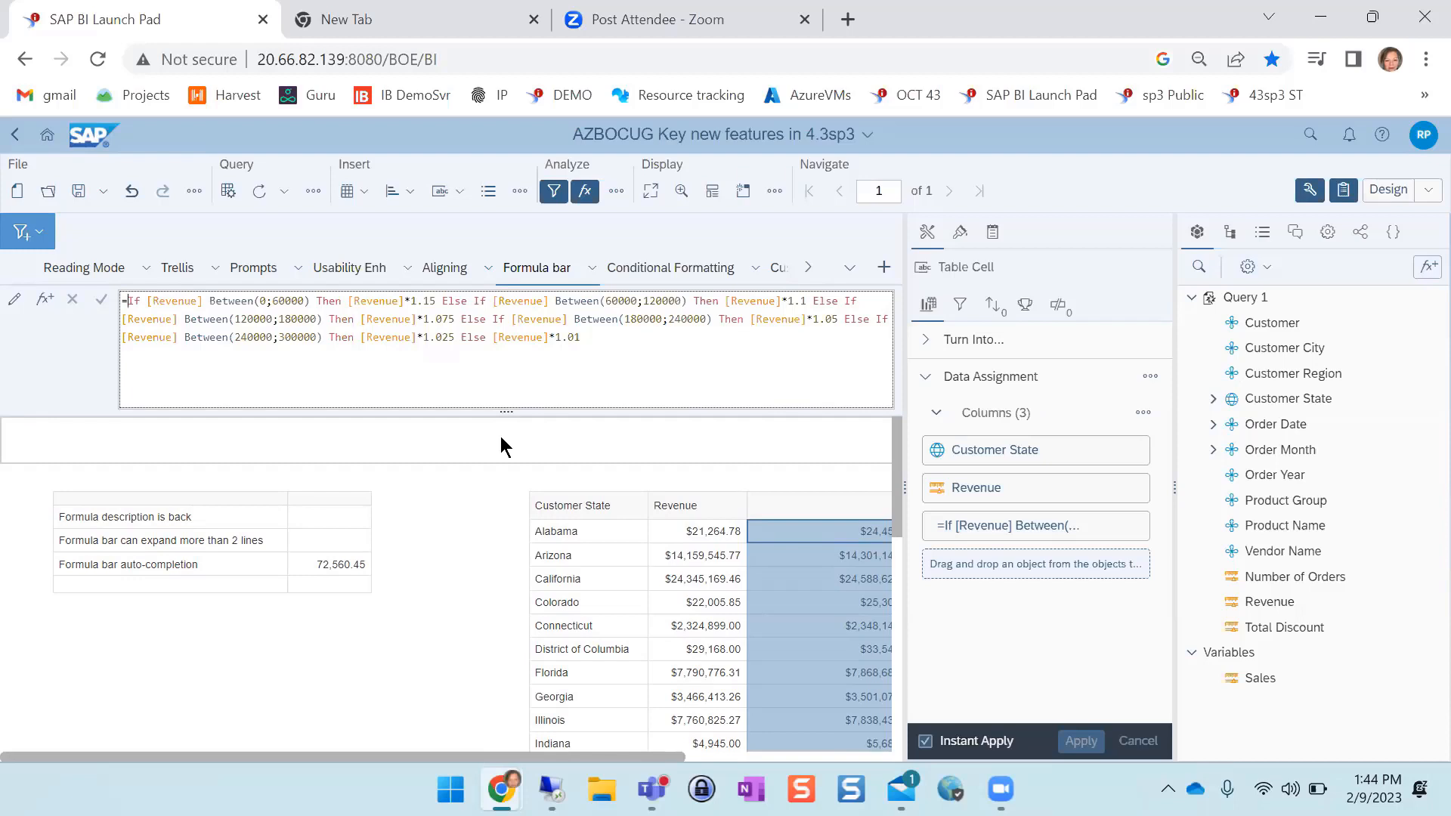
In the Conditional Formatting report, select the Order Year and Revenue columns of the table together
{"action": "left_click", "coordinate": [682, 278]}
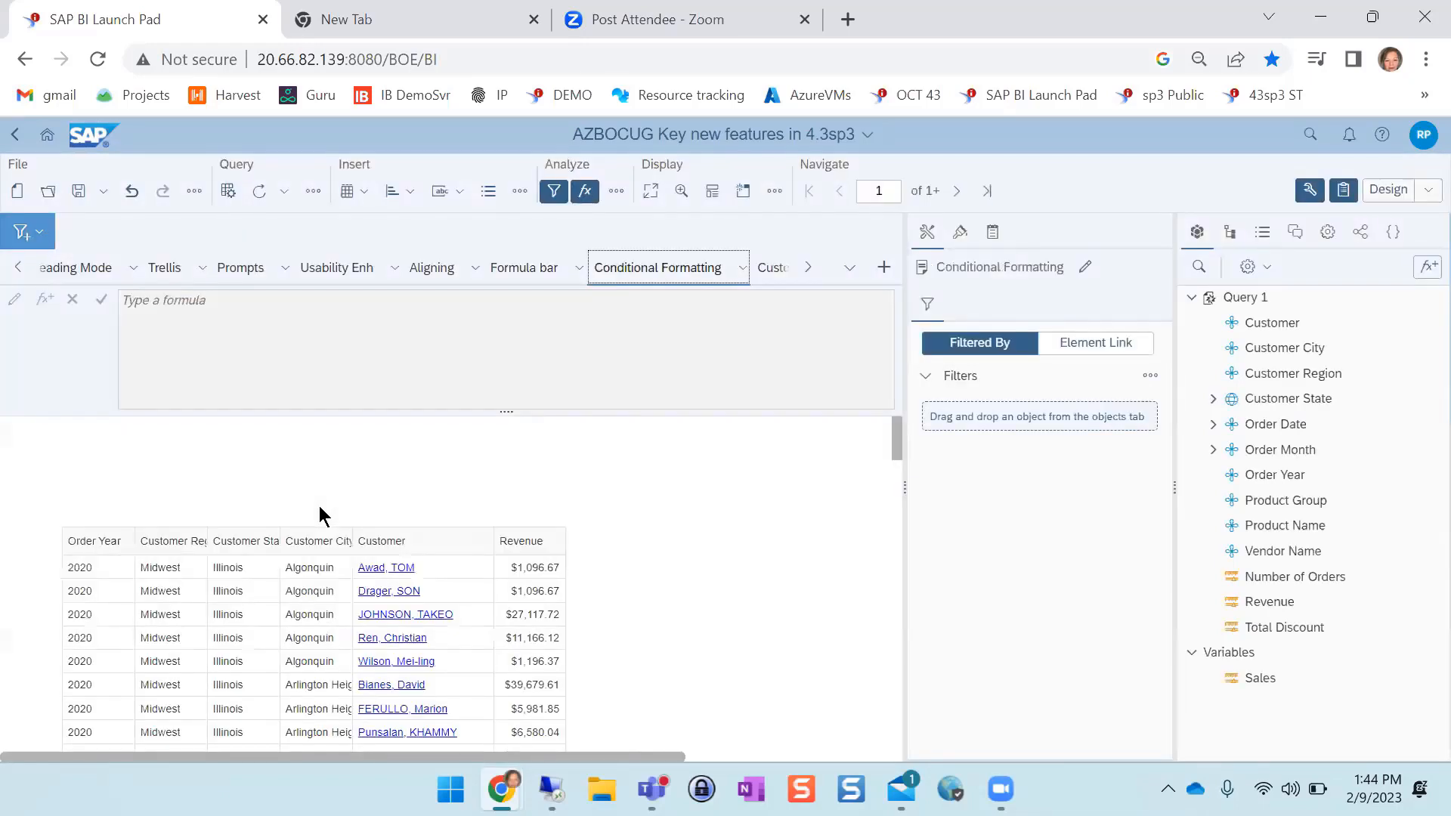
{"action": "left_click", "coordinate": [524, 594]}
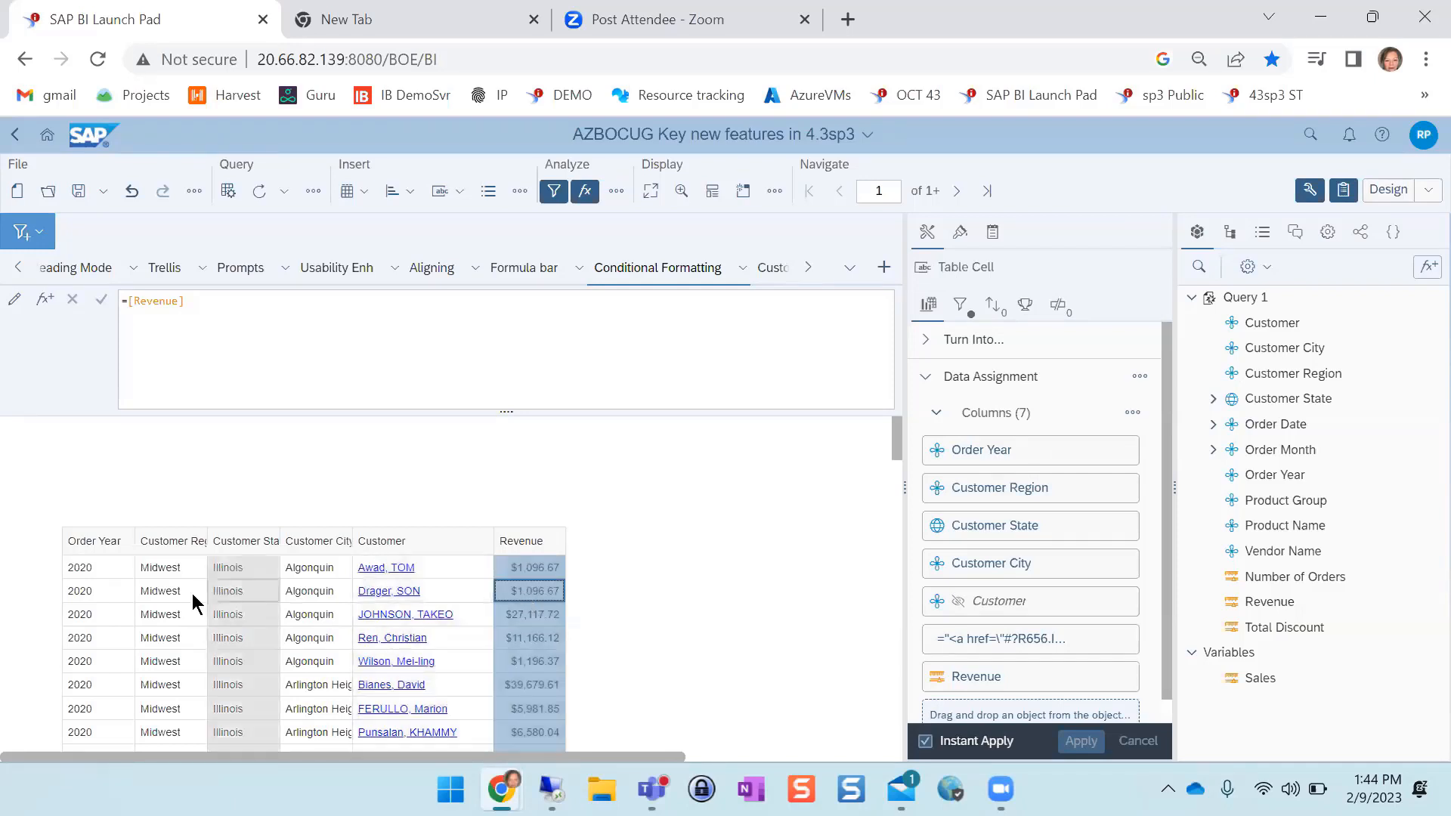
{"action": "left_click", "coordinate": [89, 597]}
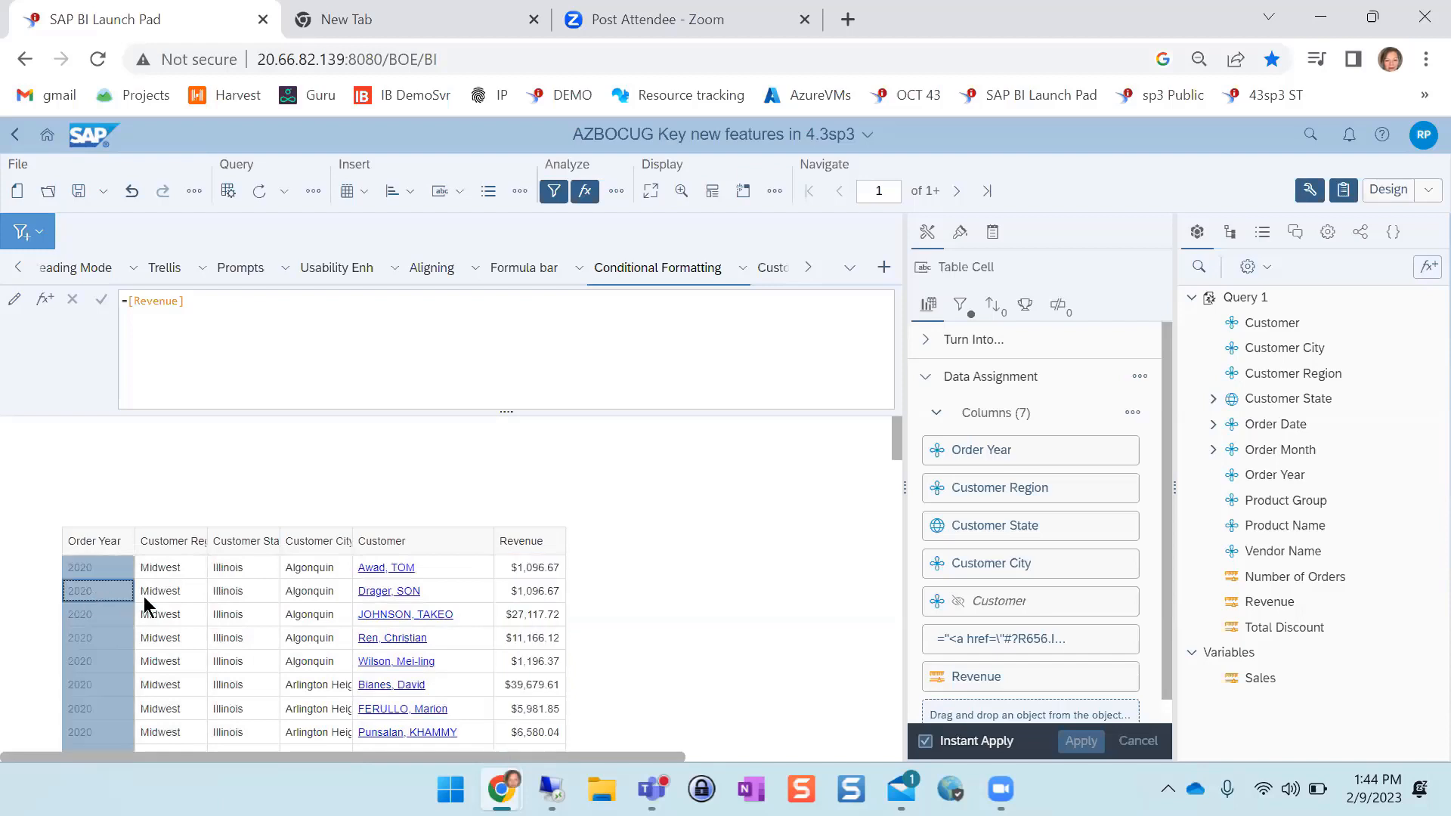
{"action": "left_click", "coordinate": [539, 587], "text": "ctrl"}
Apply the >20K Customers formatting rule to the Customer City, Customer and Revenue columns in one multi-selection
{"action": "left_click", "coordinate": [478, 590], "text": "ctrl"}
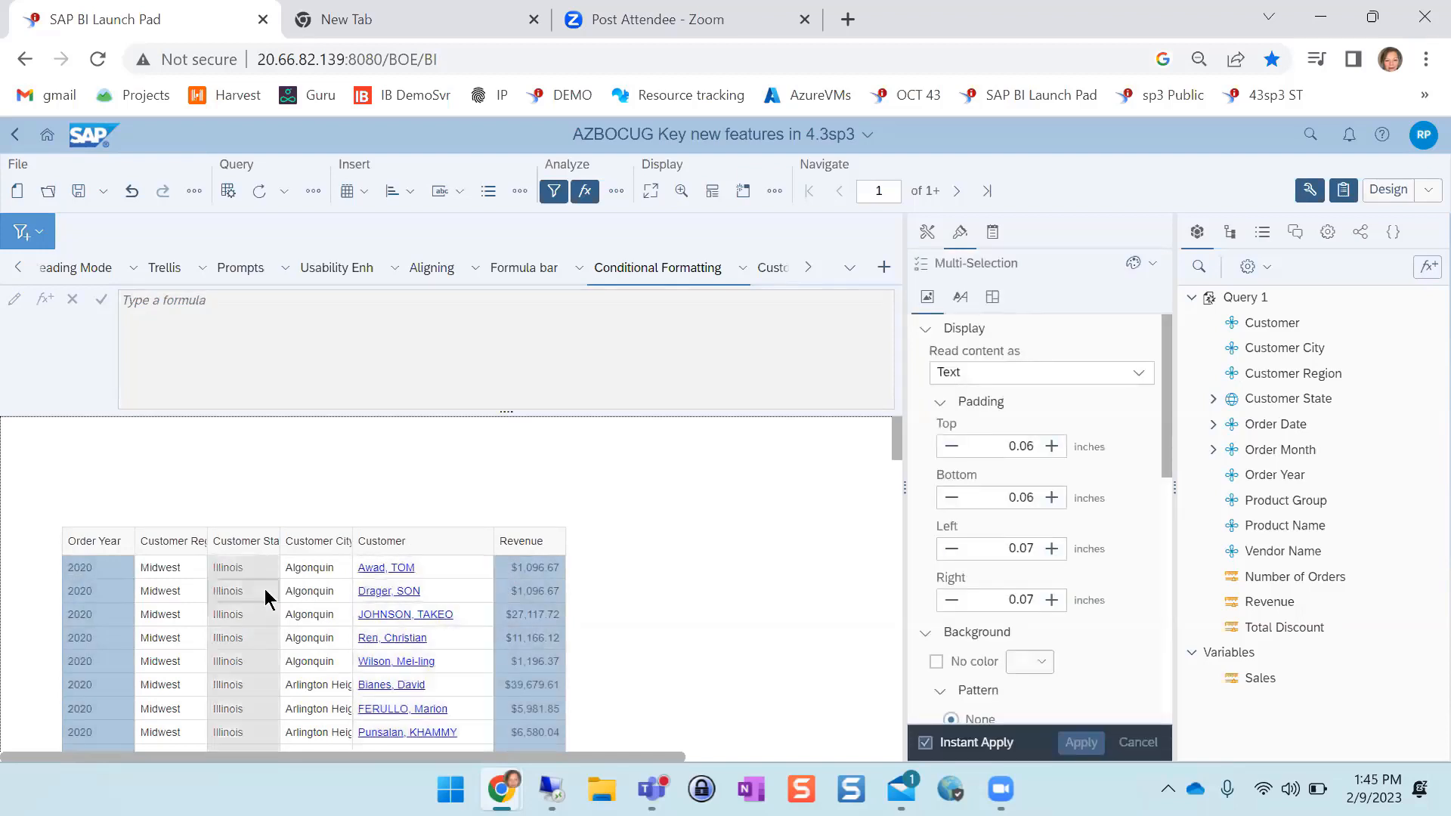
{"action": "left_click", "coordinate": [329, 572], "text": "shift"}
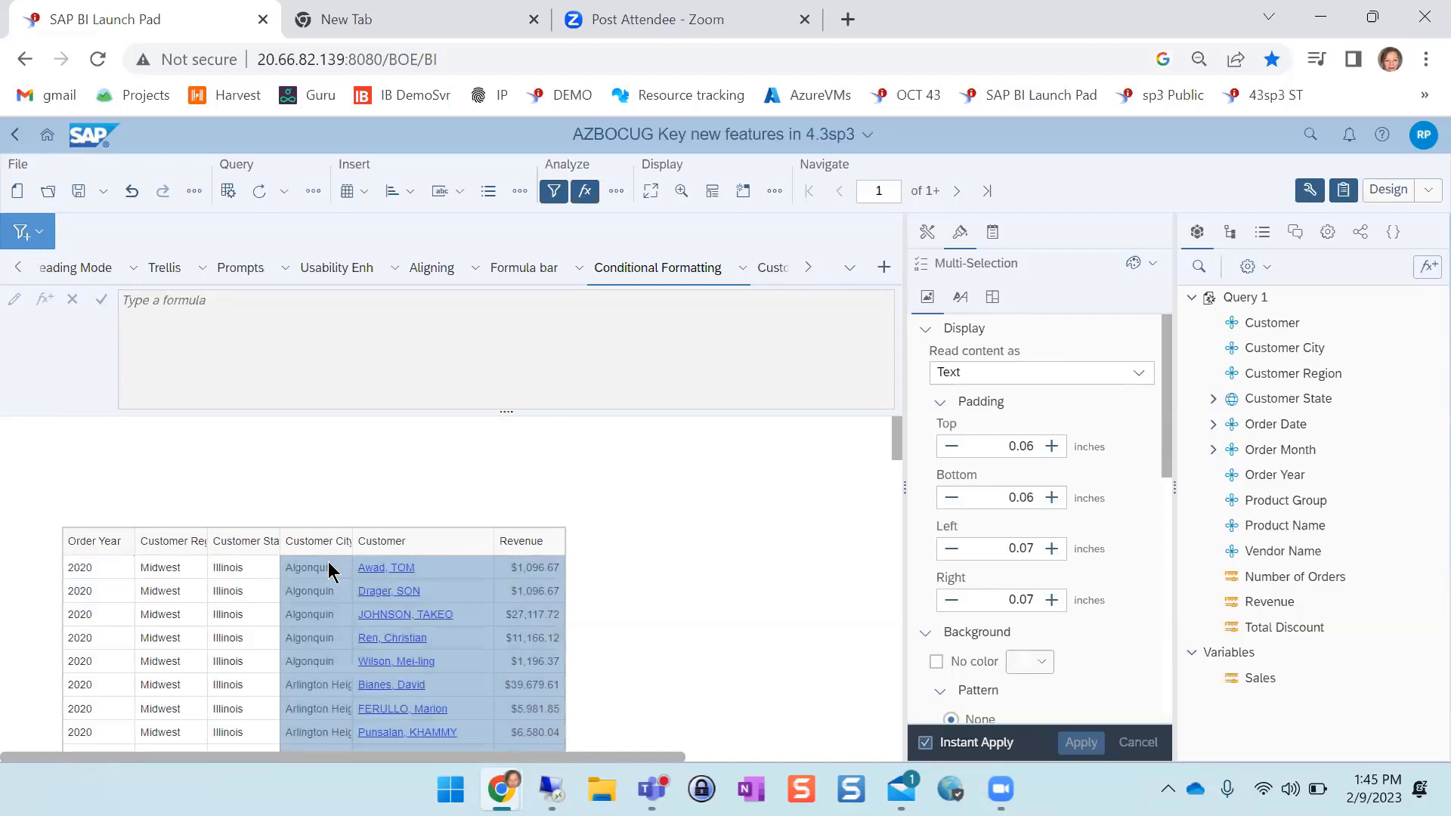
{"action": "right_click", "coordinate": [330, 572]}
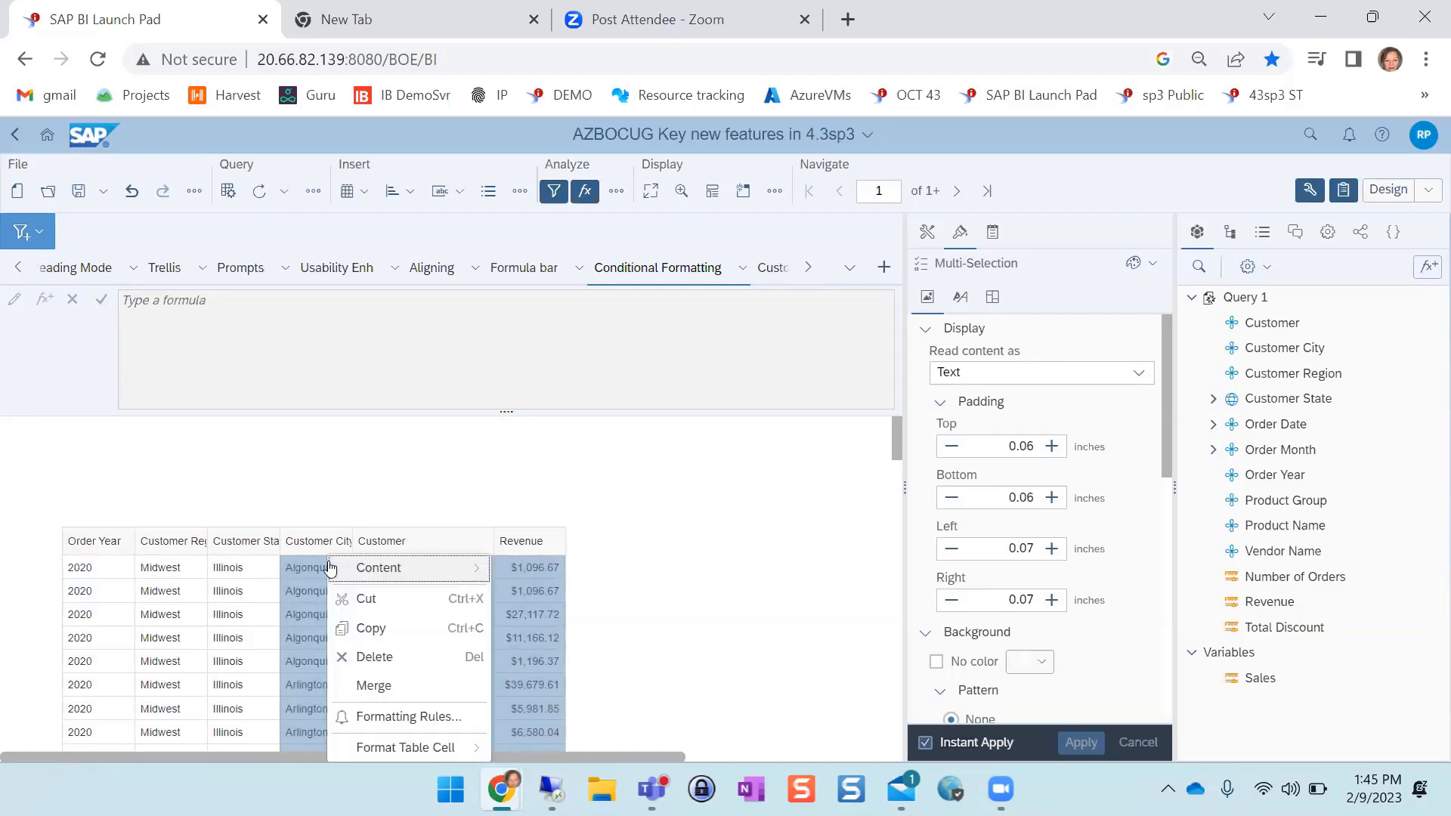
{"action": "left_click", "coordinate": [428, 721]}
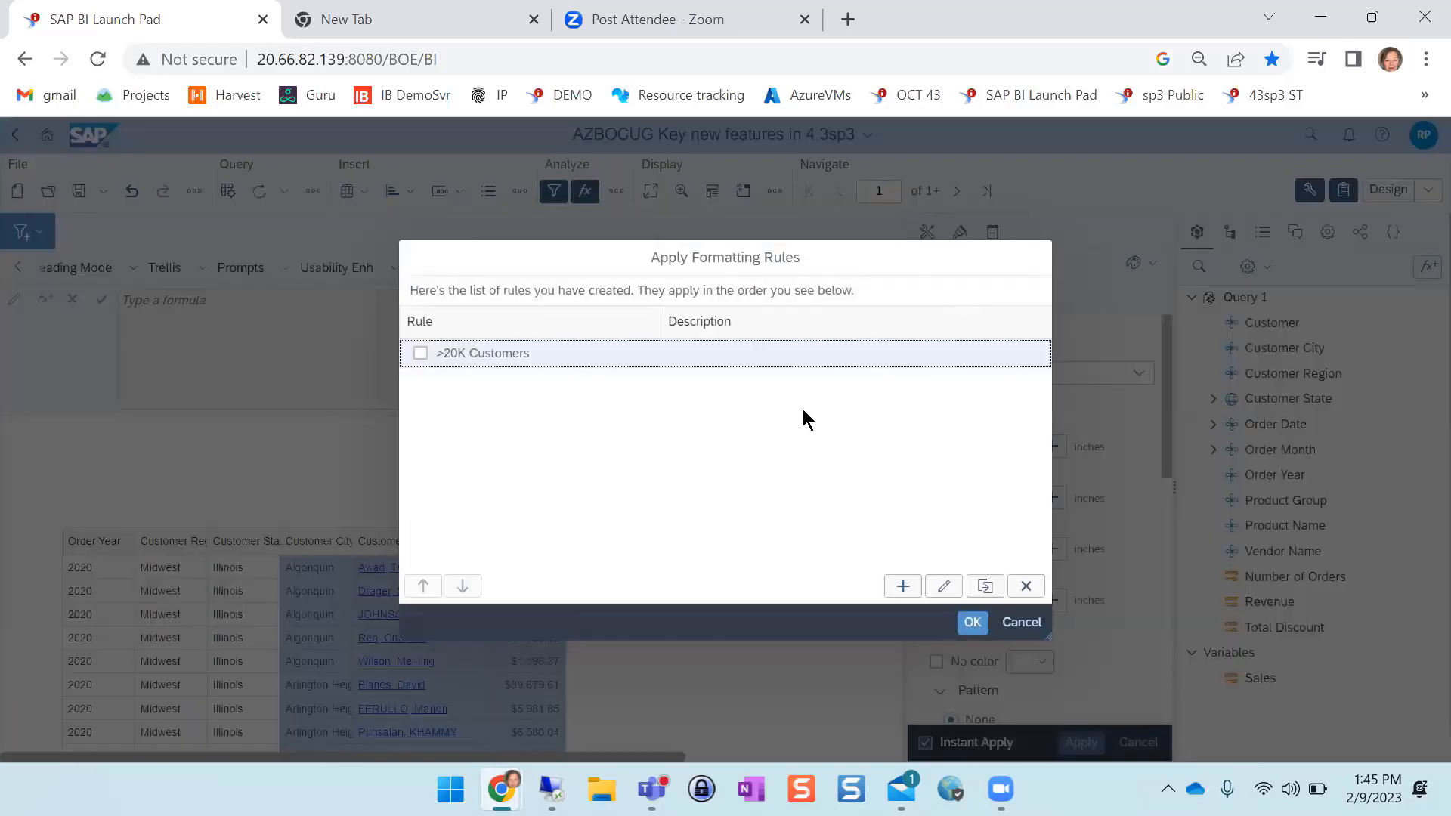
{"action": "left_click", "coordinate": [424, 352]}
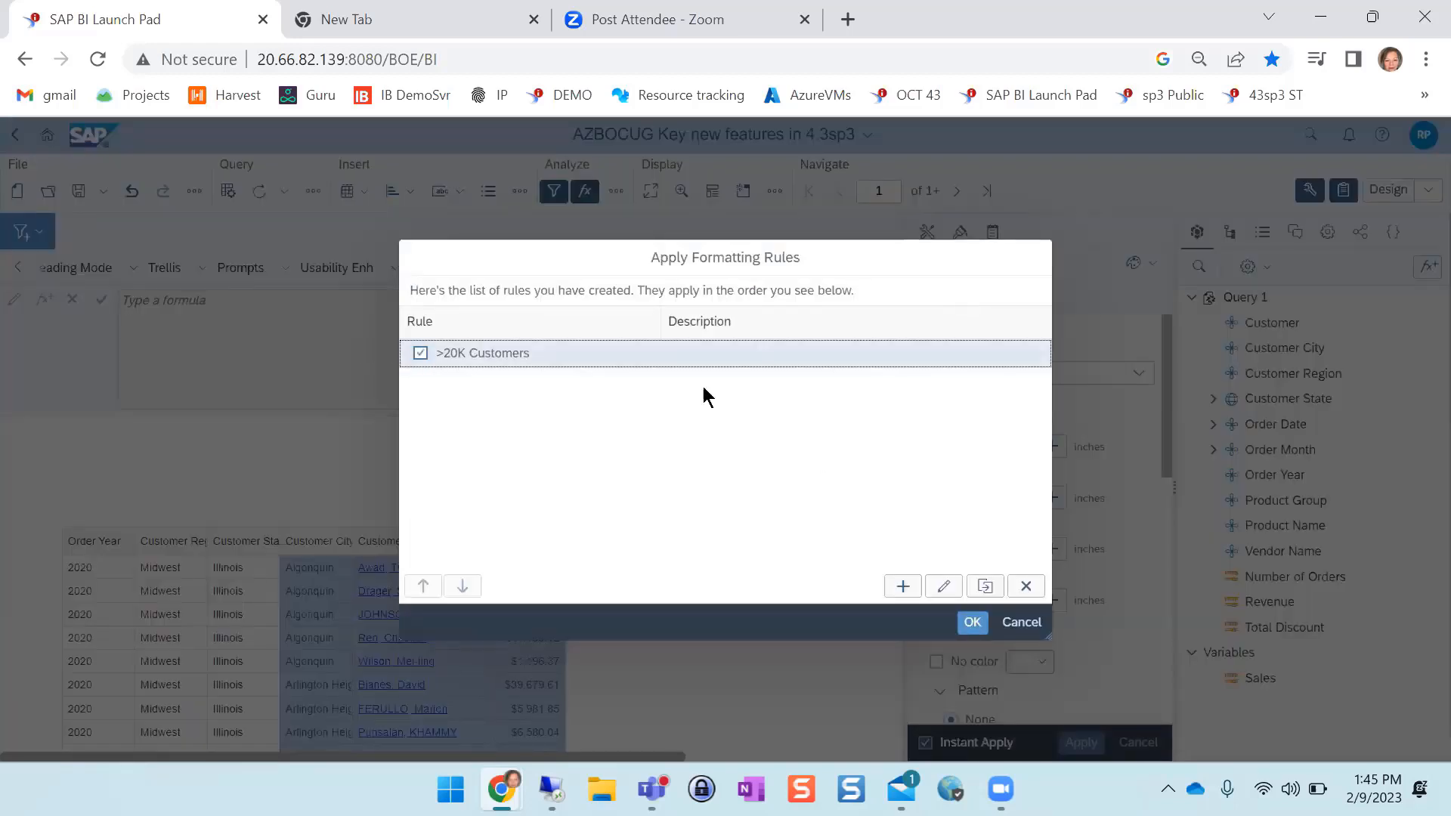
{"action": "left_click", "coordinate": [970, 622]}
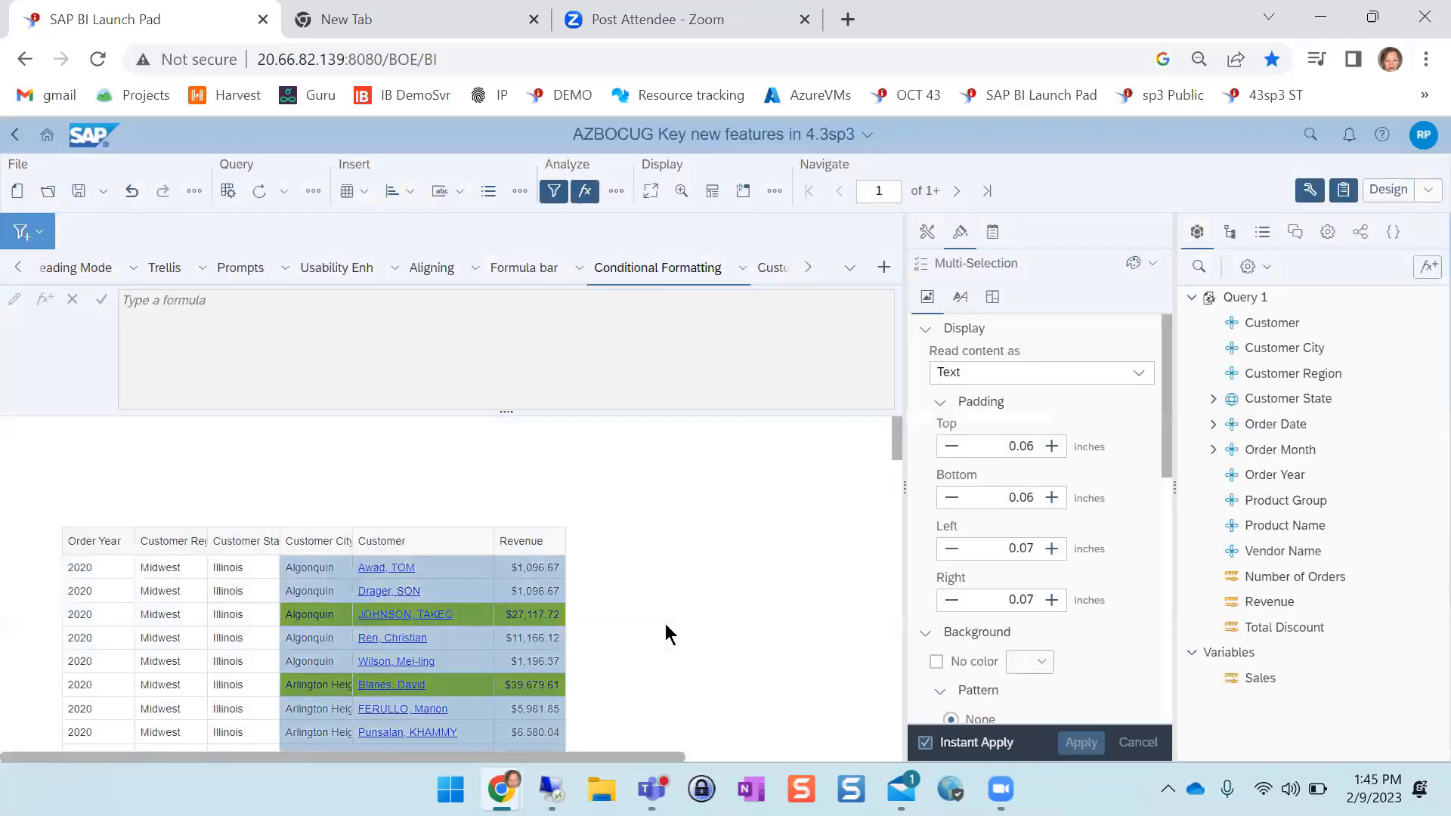
{"action": "left_click", "coordinate": [671, 627]}
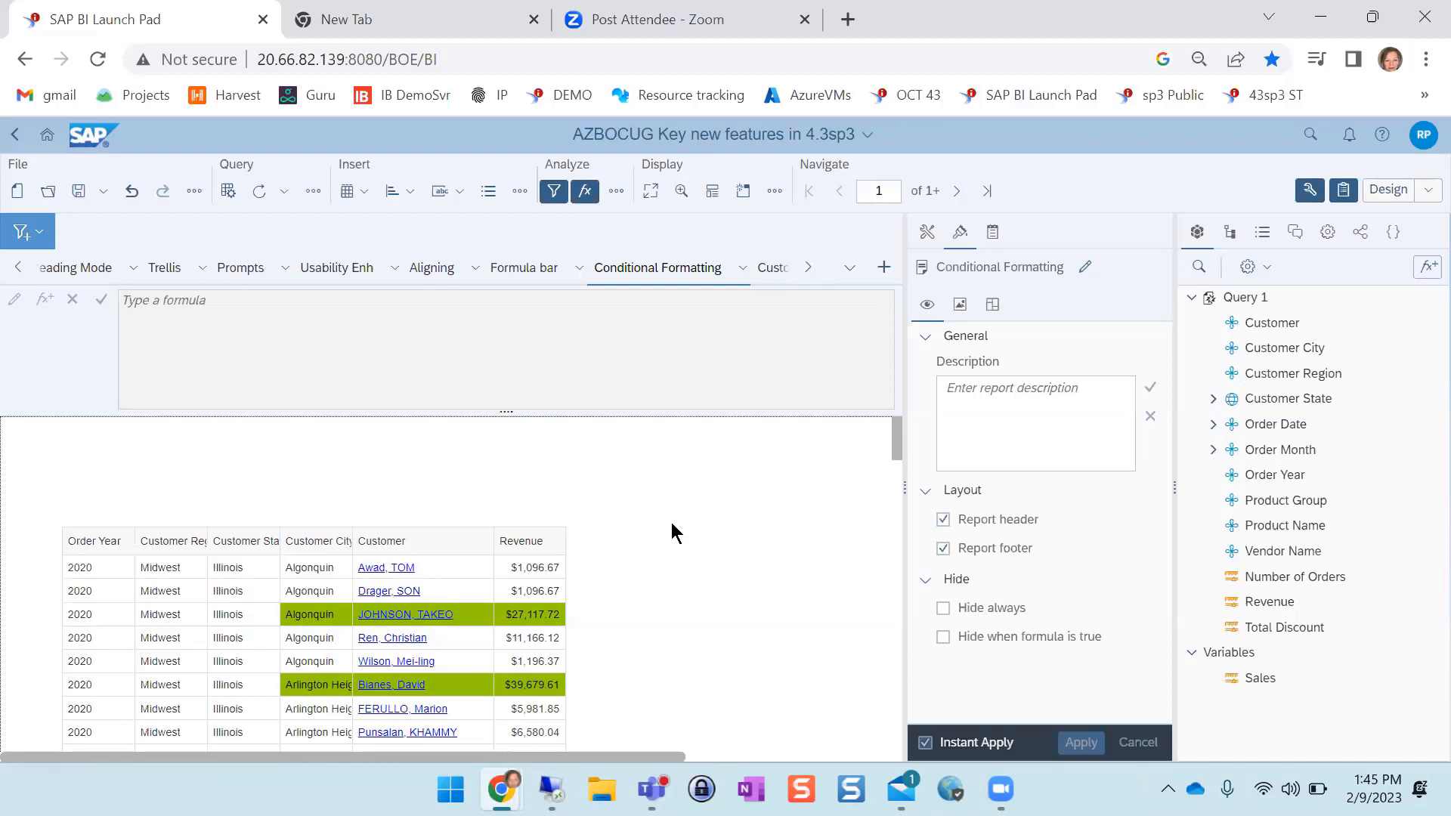
Inspect the hyperlink formula behind the Customer column
{"action": "left_click", "coordinate": [446, 568]}
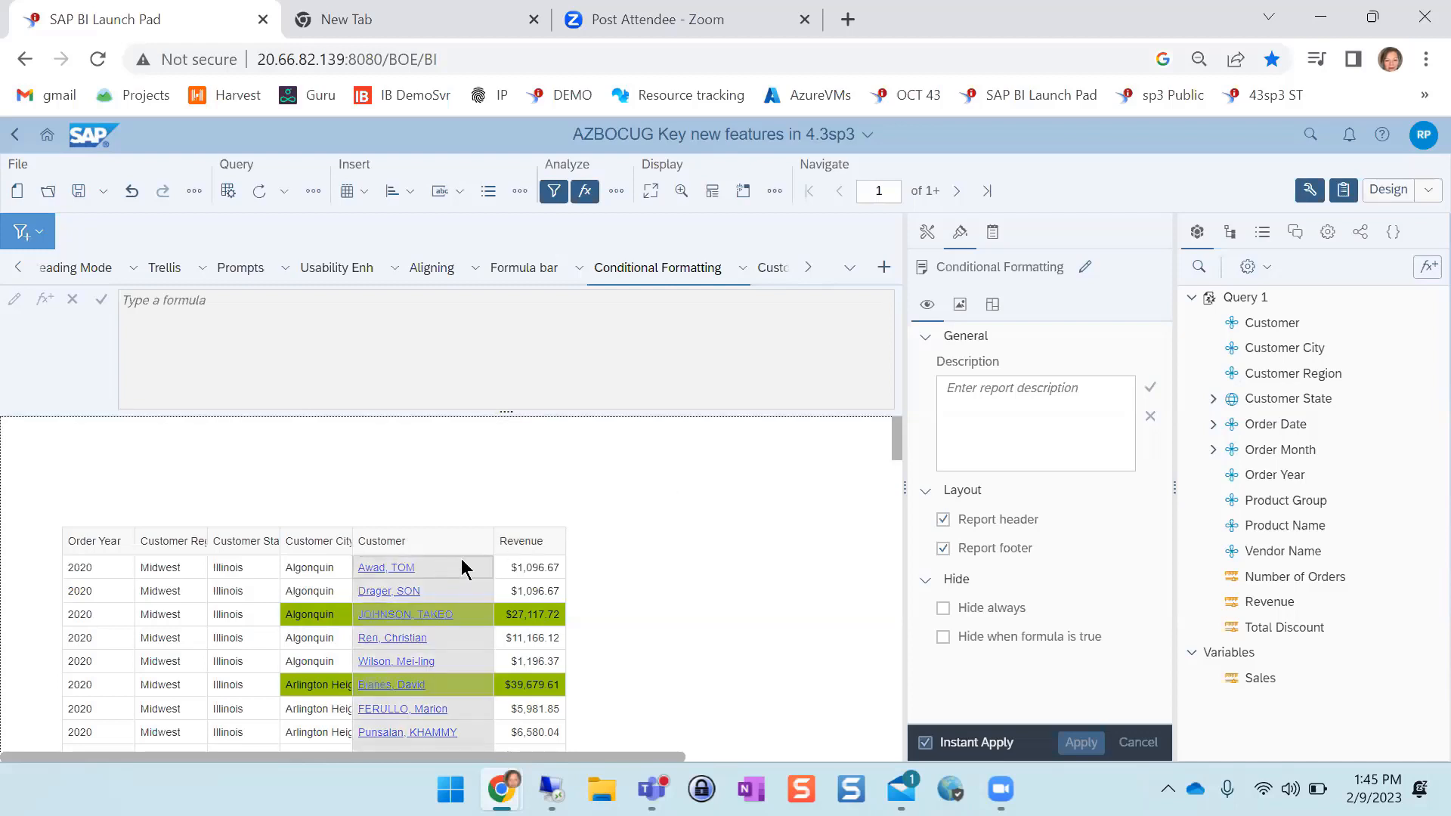
{"action": "left_click", "coordinate": [469, 575]}
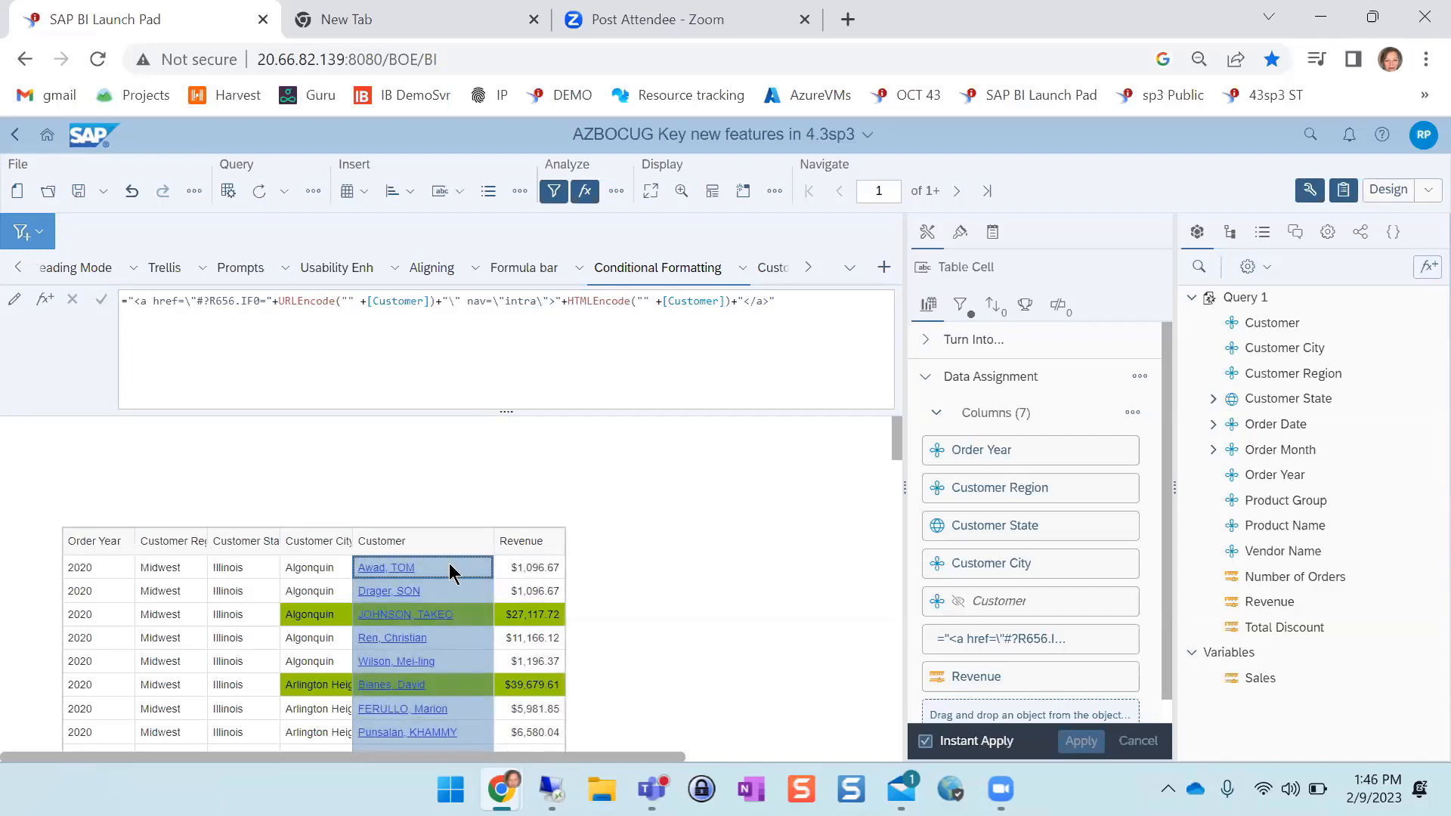
{"action": "left_click", "coordinate": [449, 566]}
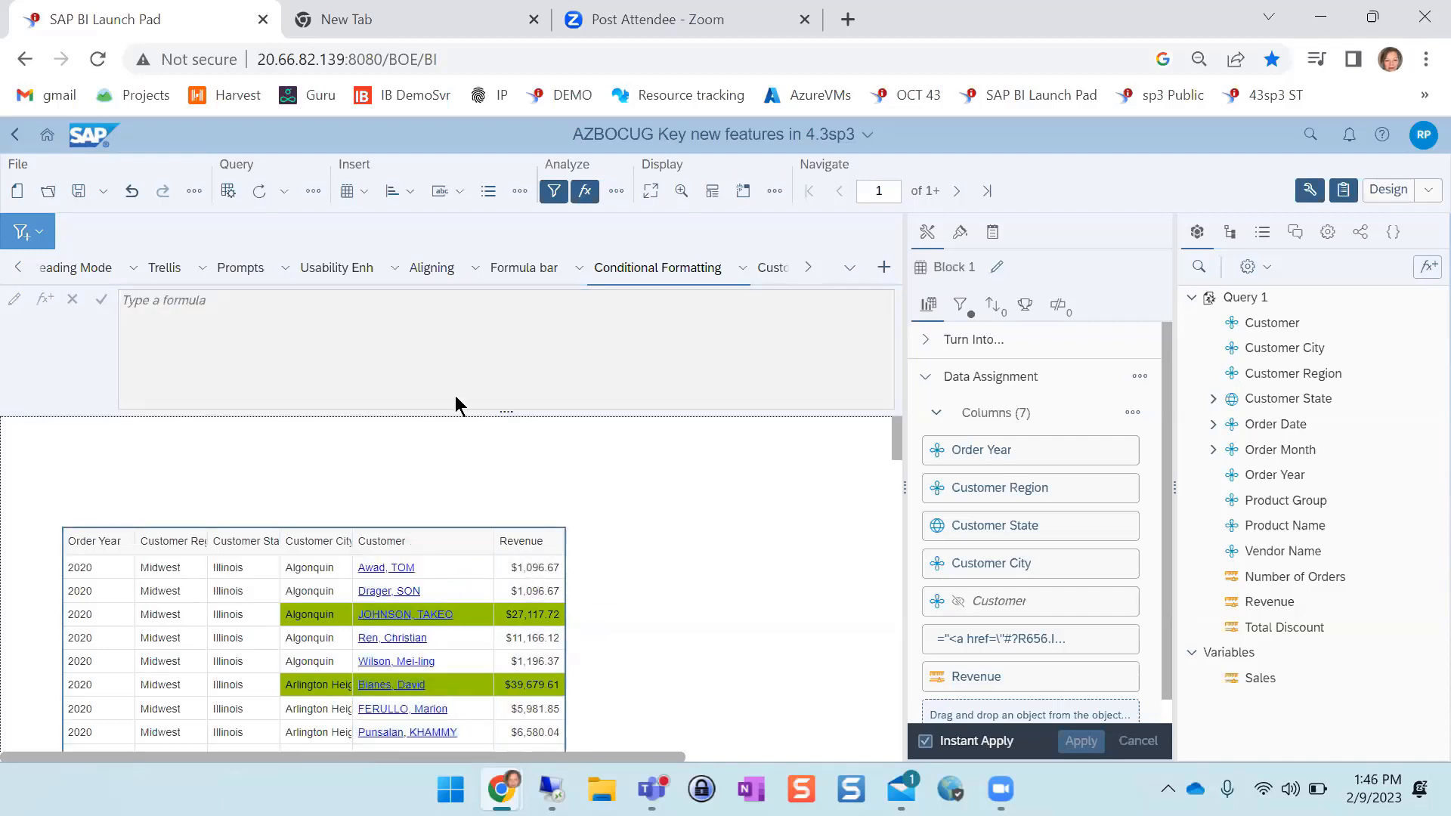
View the Customer input control's values in the Customer Detail report, and return to the Customer column of the Conditional Formatting report
{"action": "left_click", "coordinate": [774, 271]}
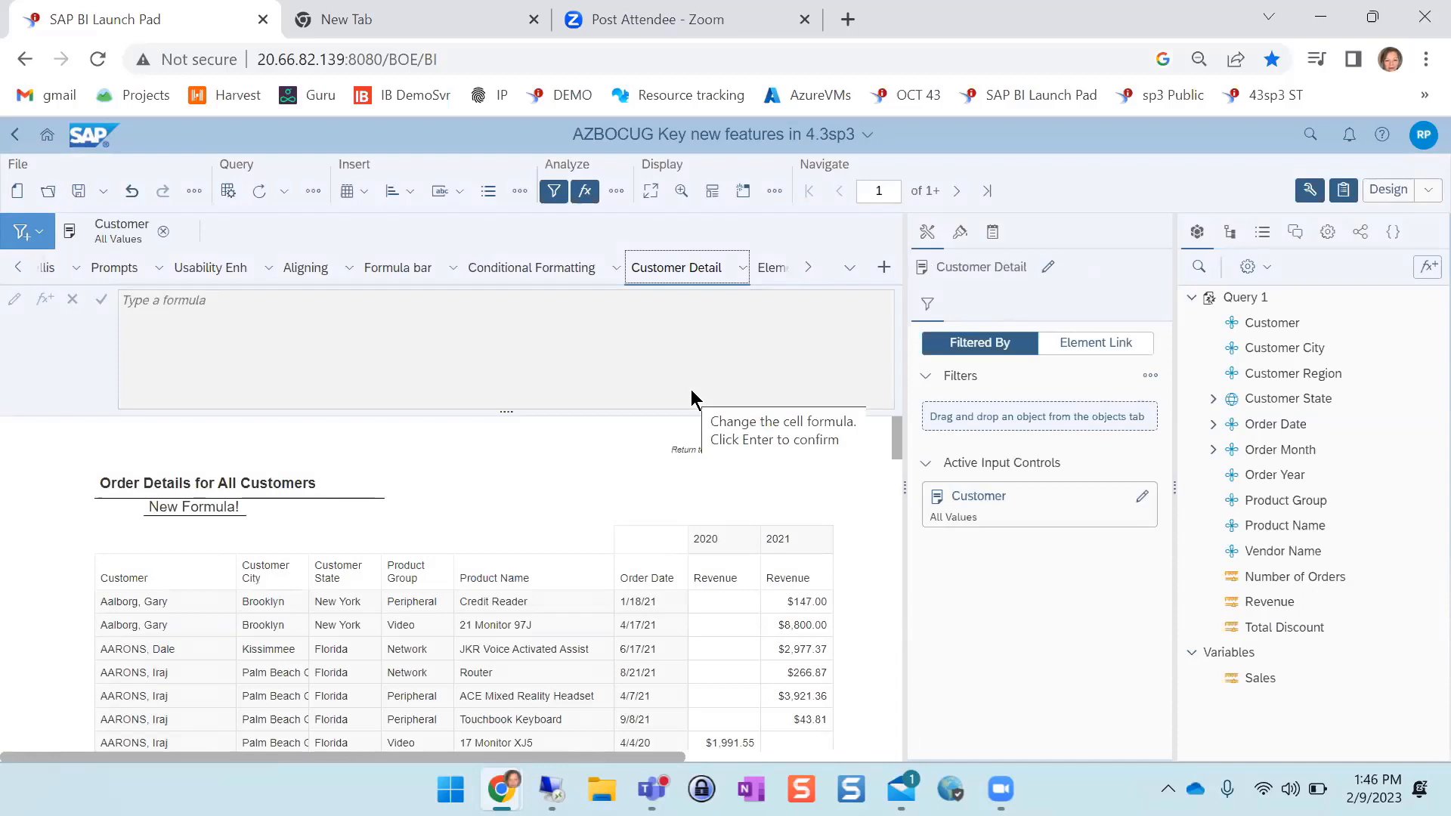
{"action": "left_click", "coordinate": [132, 240]}
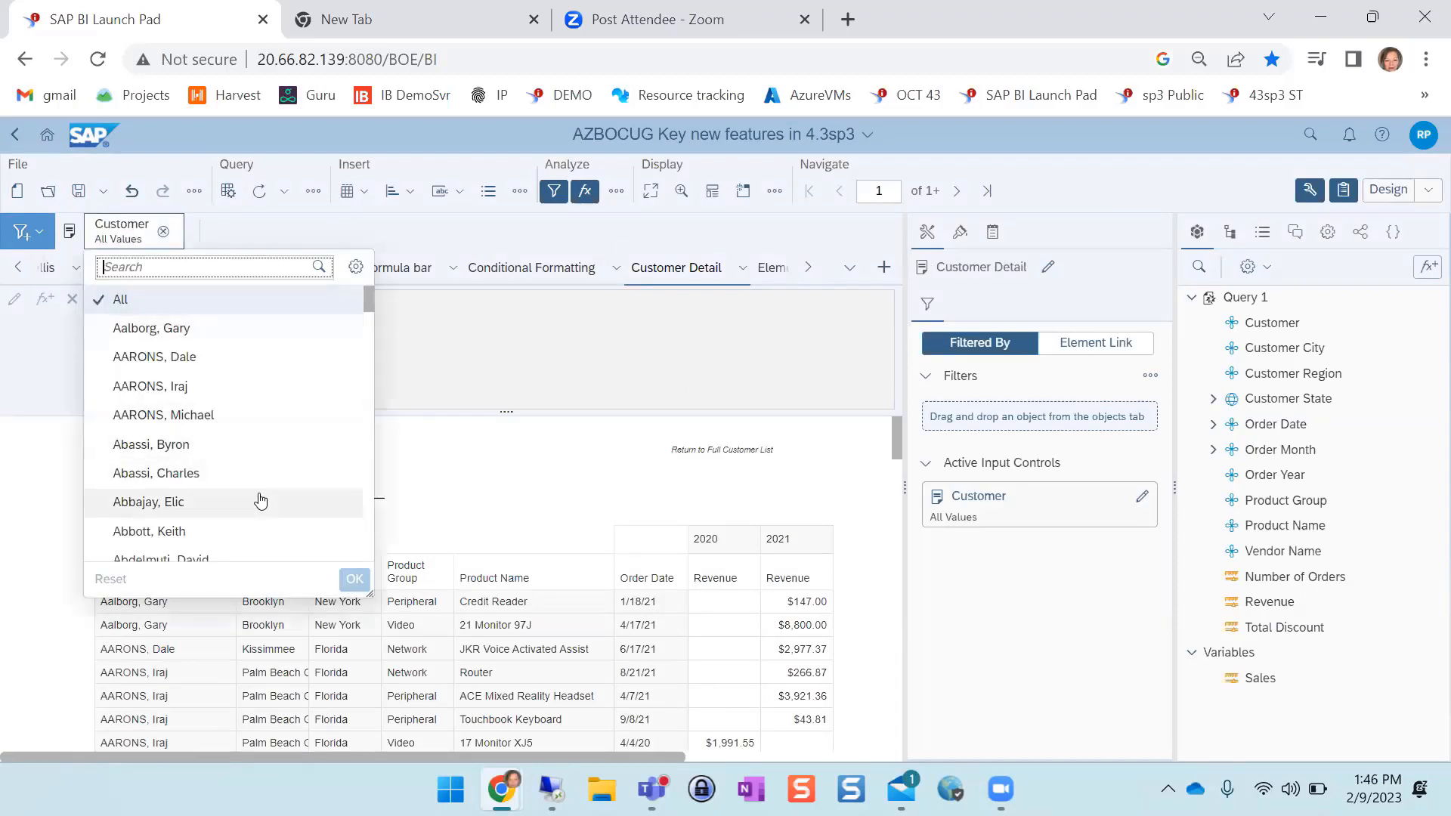
{"action": "left_click", "coordinate": [531, 270]}
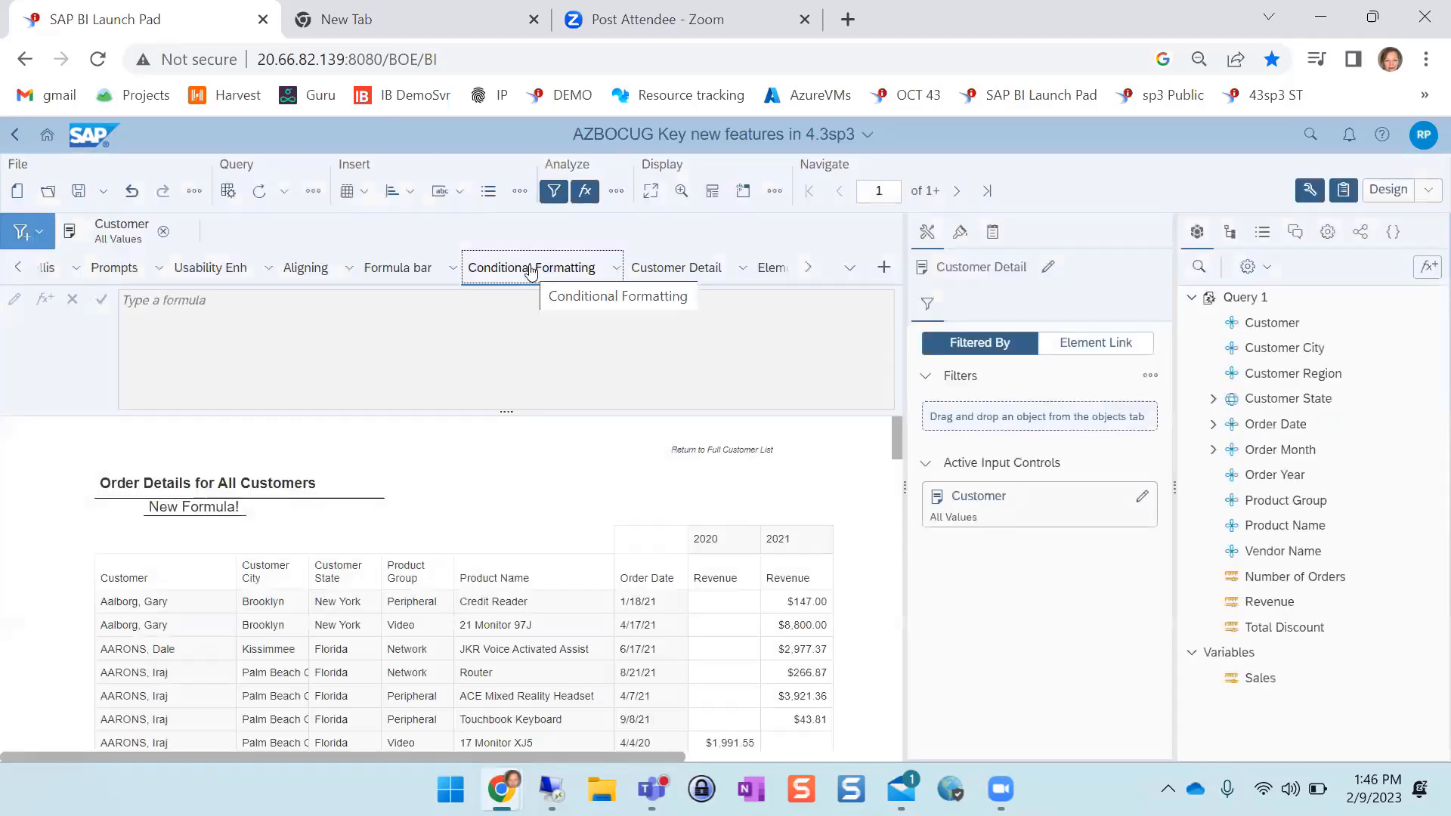
{"action": "left_click", "coordinate": [480, 684]}
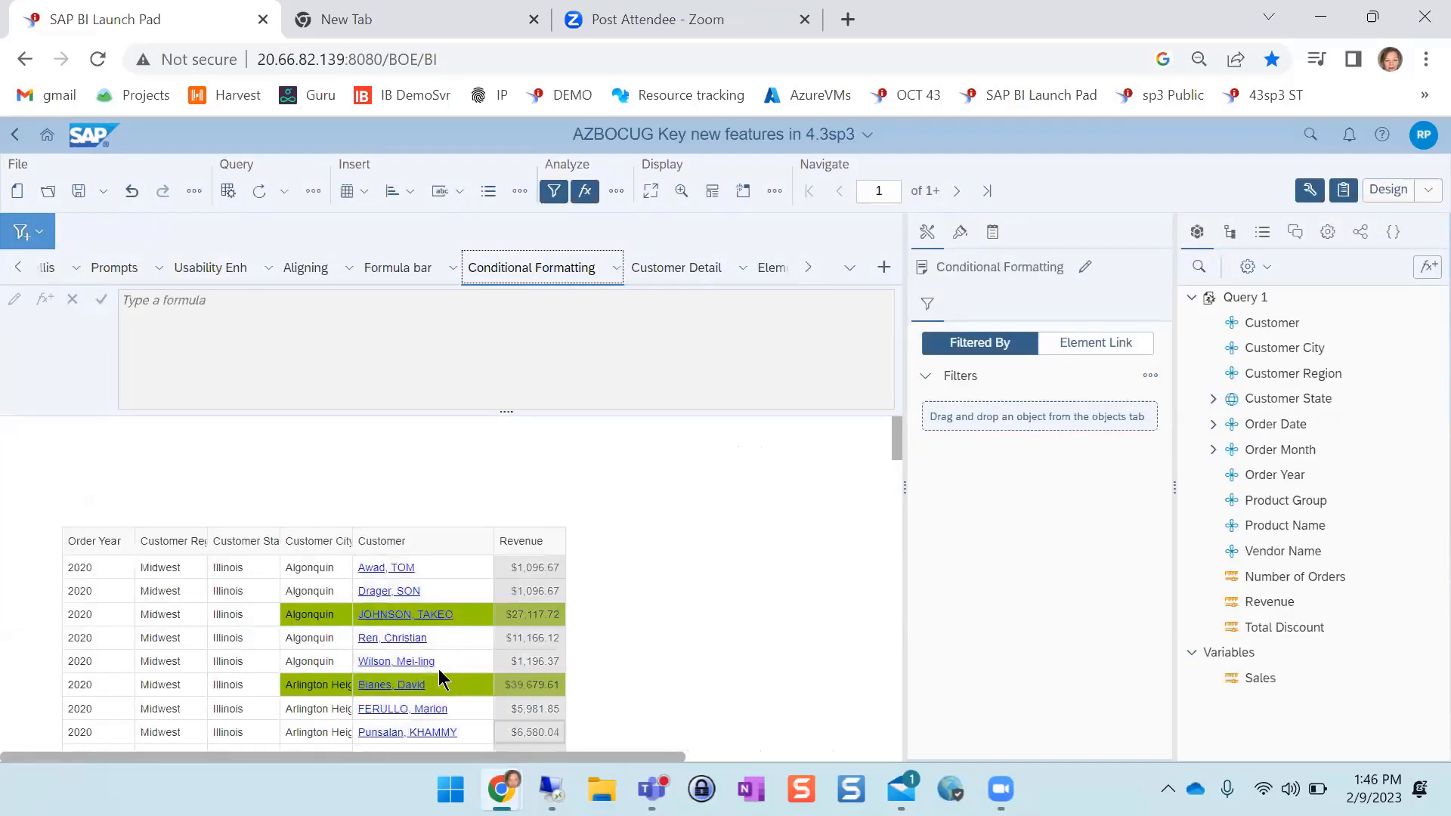
{"action": "left_click", "coordinate": [432, 614]}
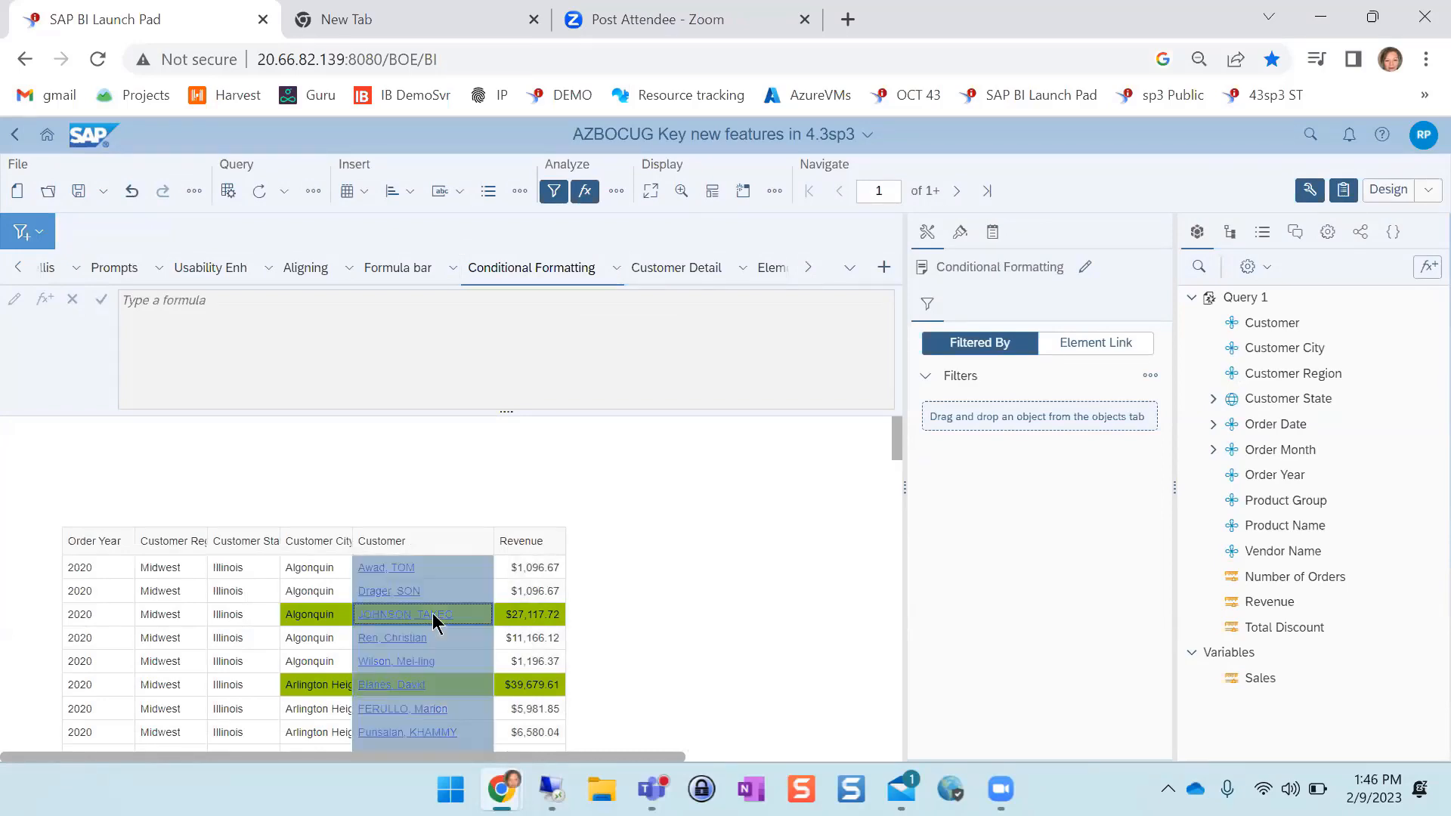
Follow the highlighted Algonquin customer's link in Reading mode, and inspect the formula of the Order Details title cell in Design mode
{"action": "left_click", "coordinate": [1389, 189]}
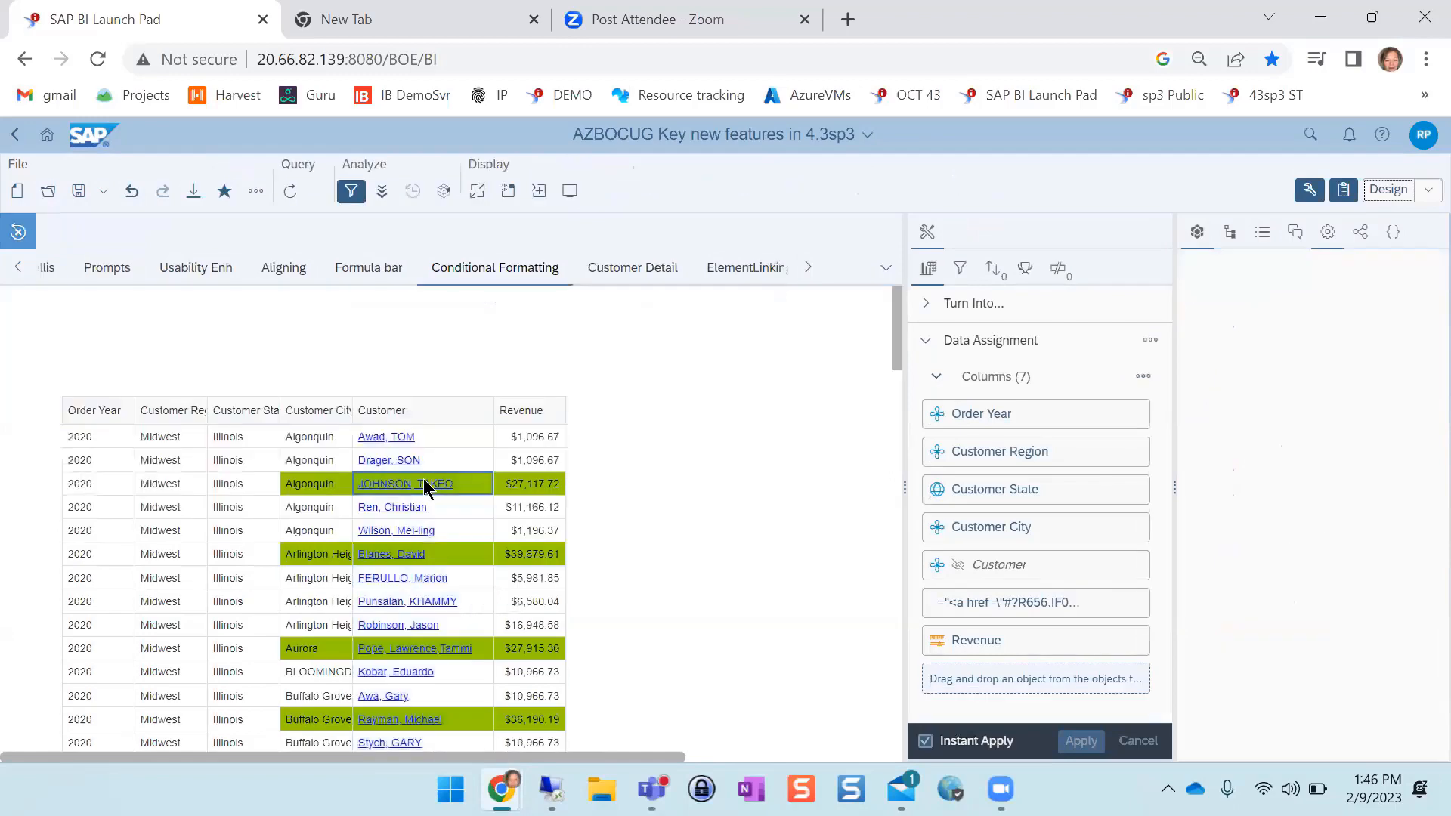
{"action": "left_click", "coordinate": [423, 482]}
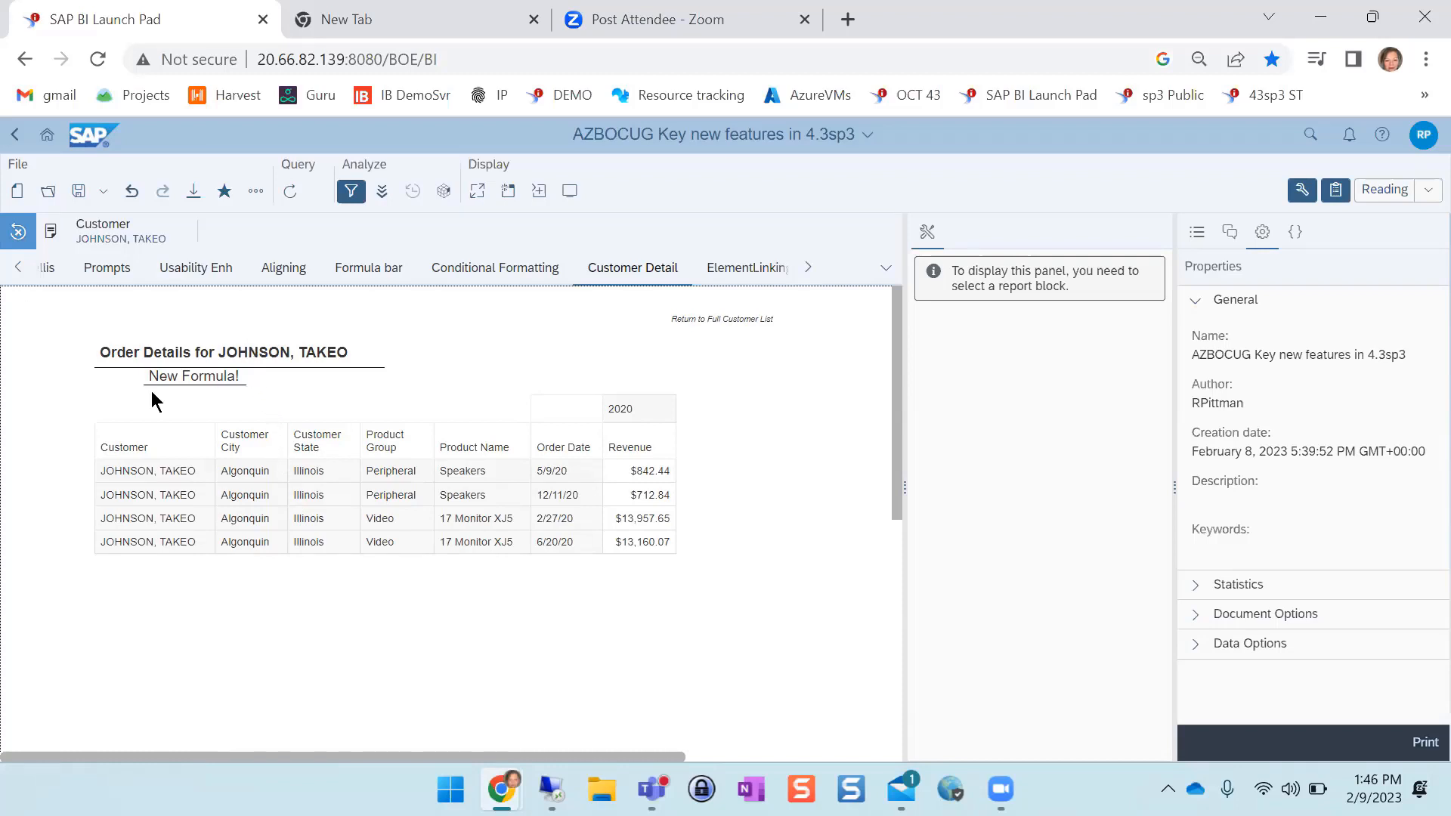
{"action": "left_click", "coordinate": [1388, 192]}
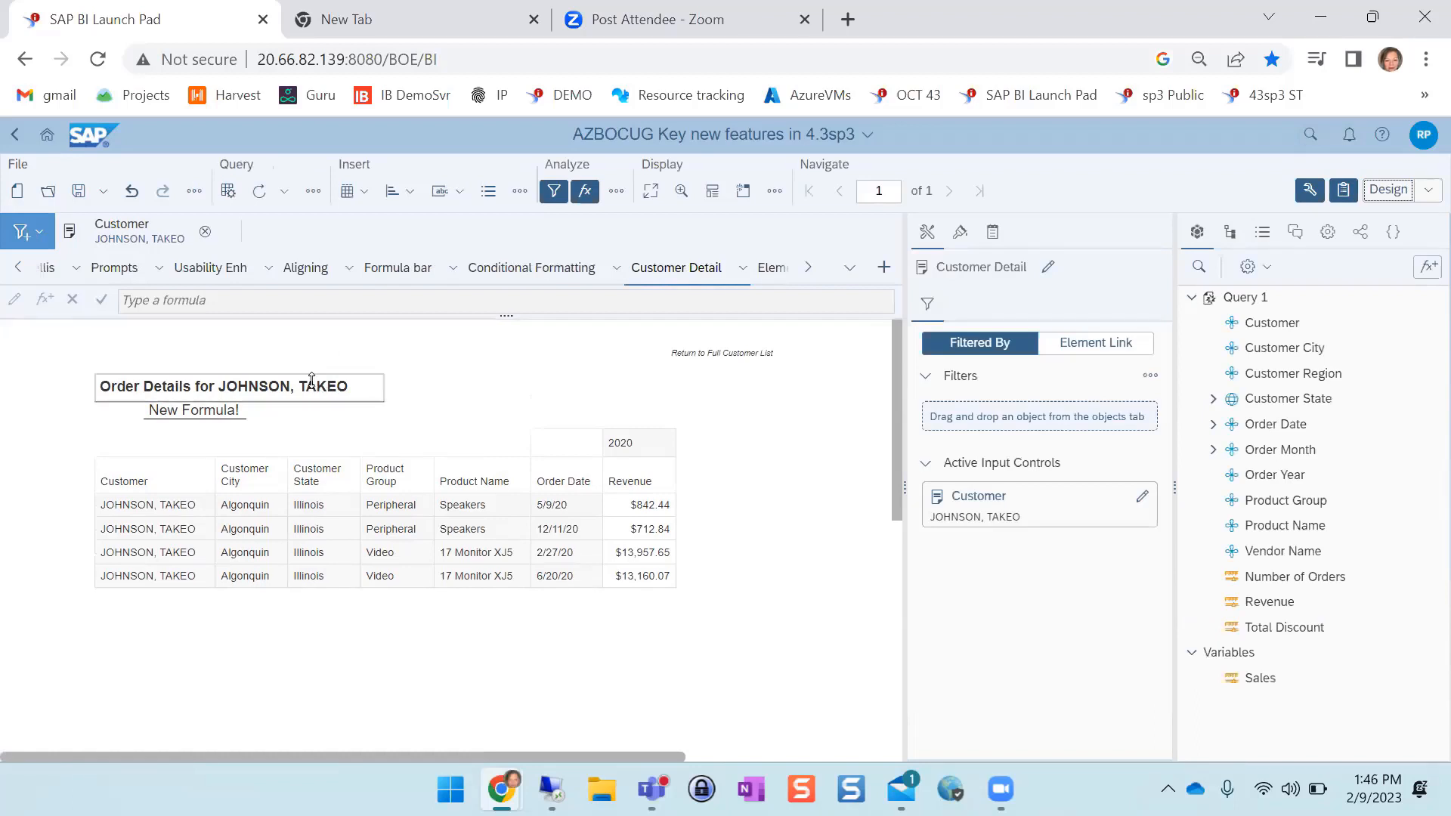
{"action": "left_click", "coordinate": [315, 397]}
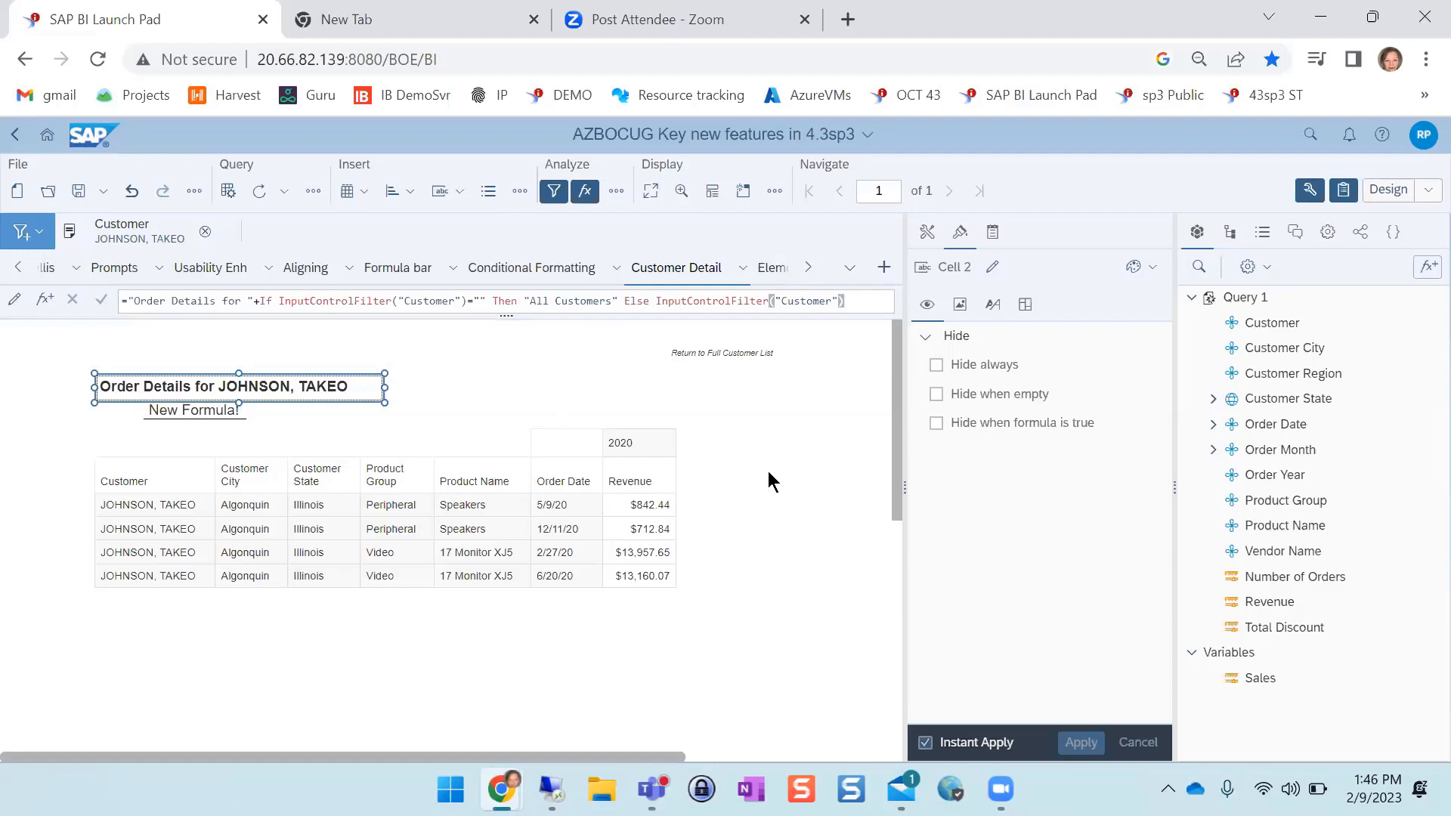
Open the ElementLinkingFilter report in Reading mode and filter it by the Northeast, West and Midwest regions in turn
{"action": "left_click", "coordinate": [809, 268]}
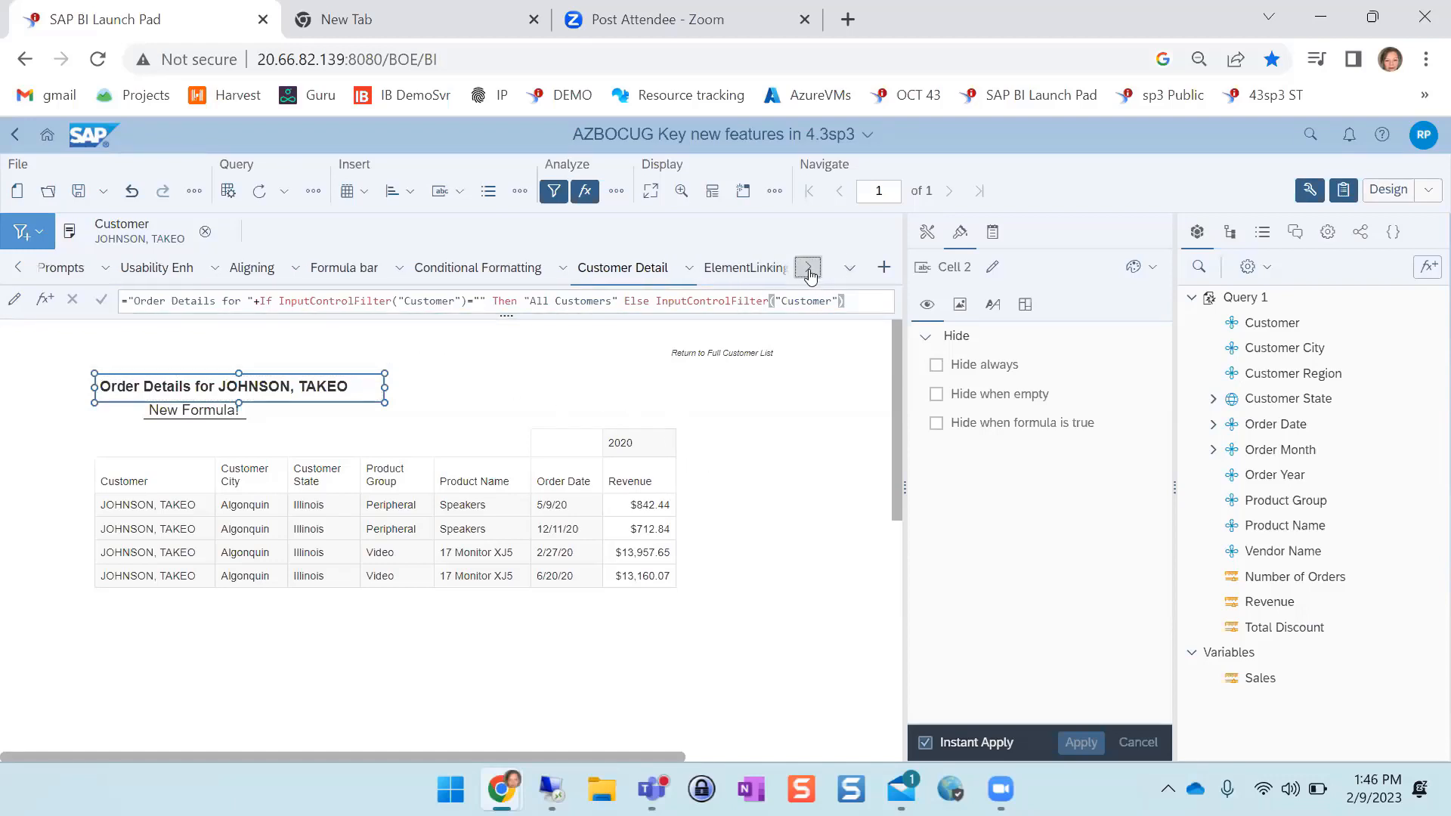
{"action": "left_click", "coordinate": [703, 270]}
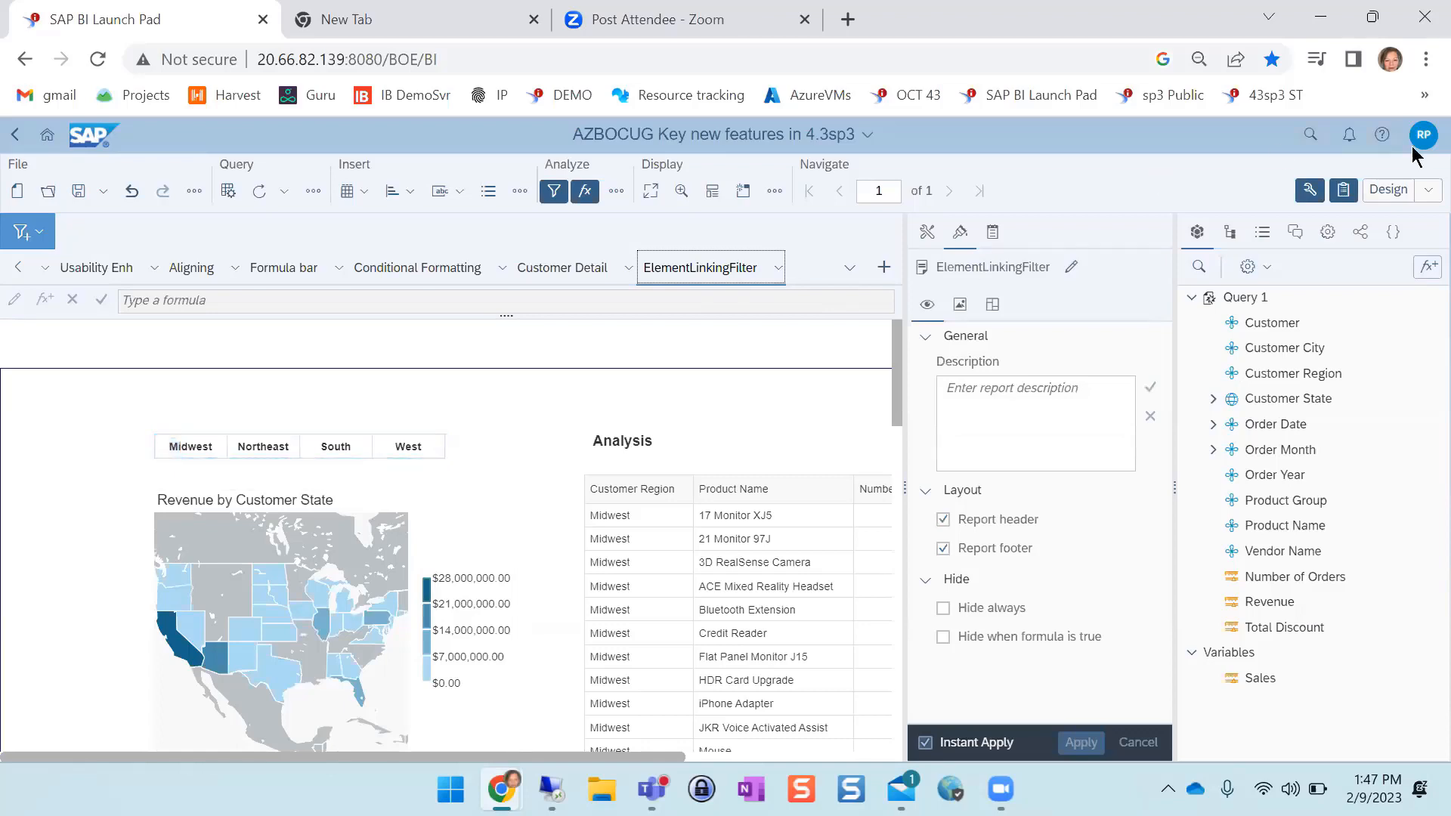
{"action": "left_click", "coordinate": [1382, 194]}
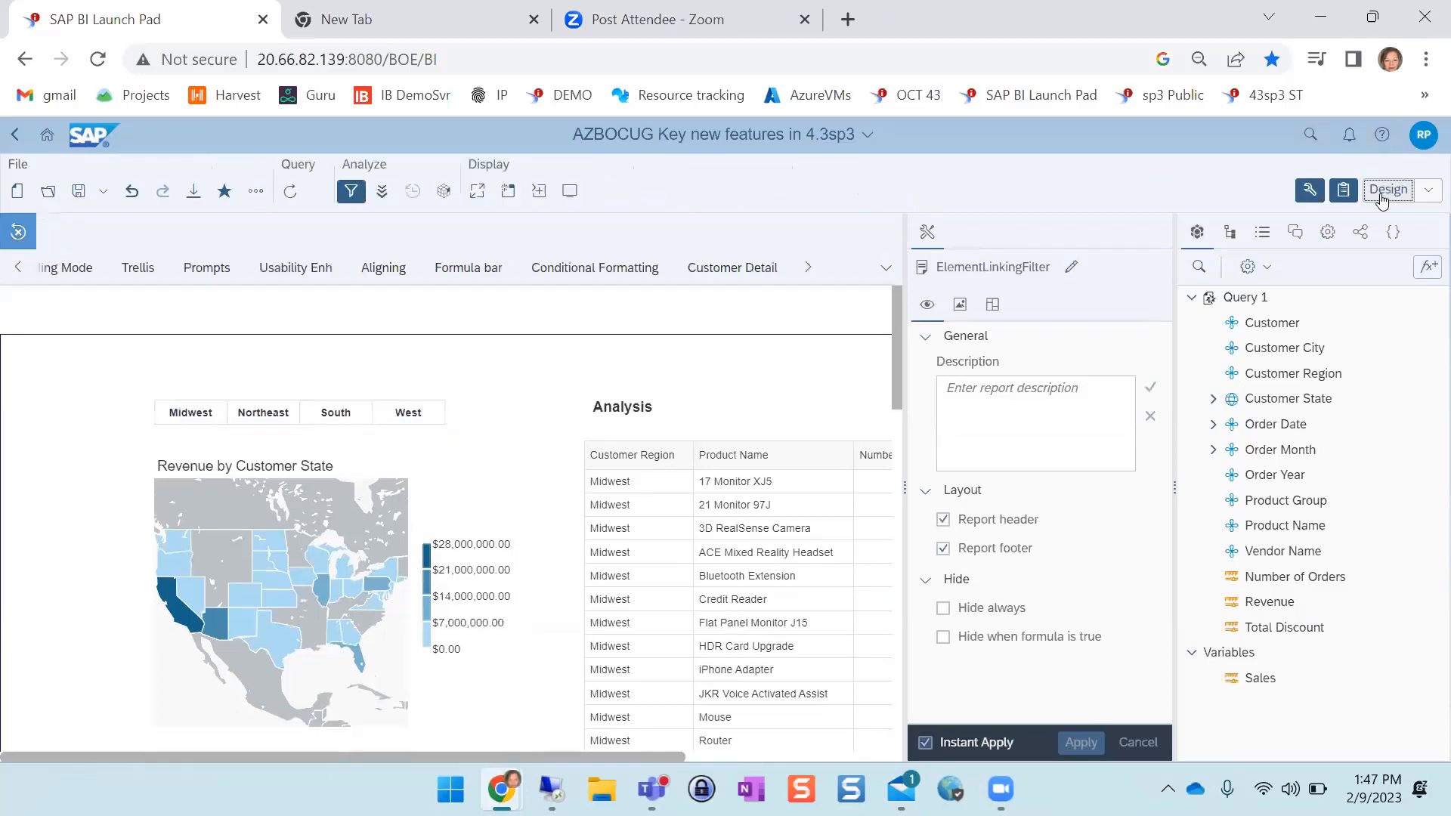
{"action": "left_click", "coordinate": [259, 413]}
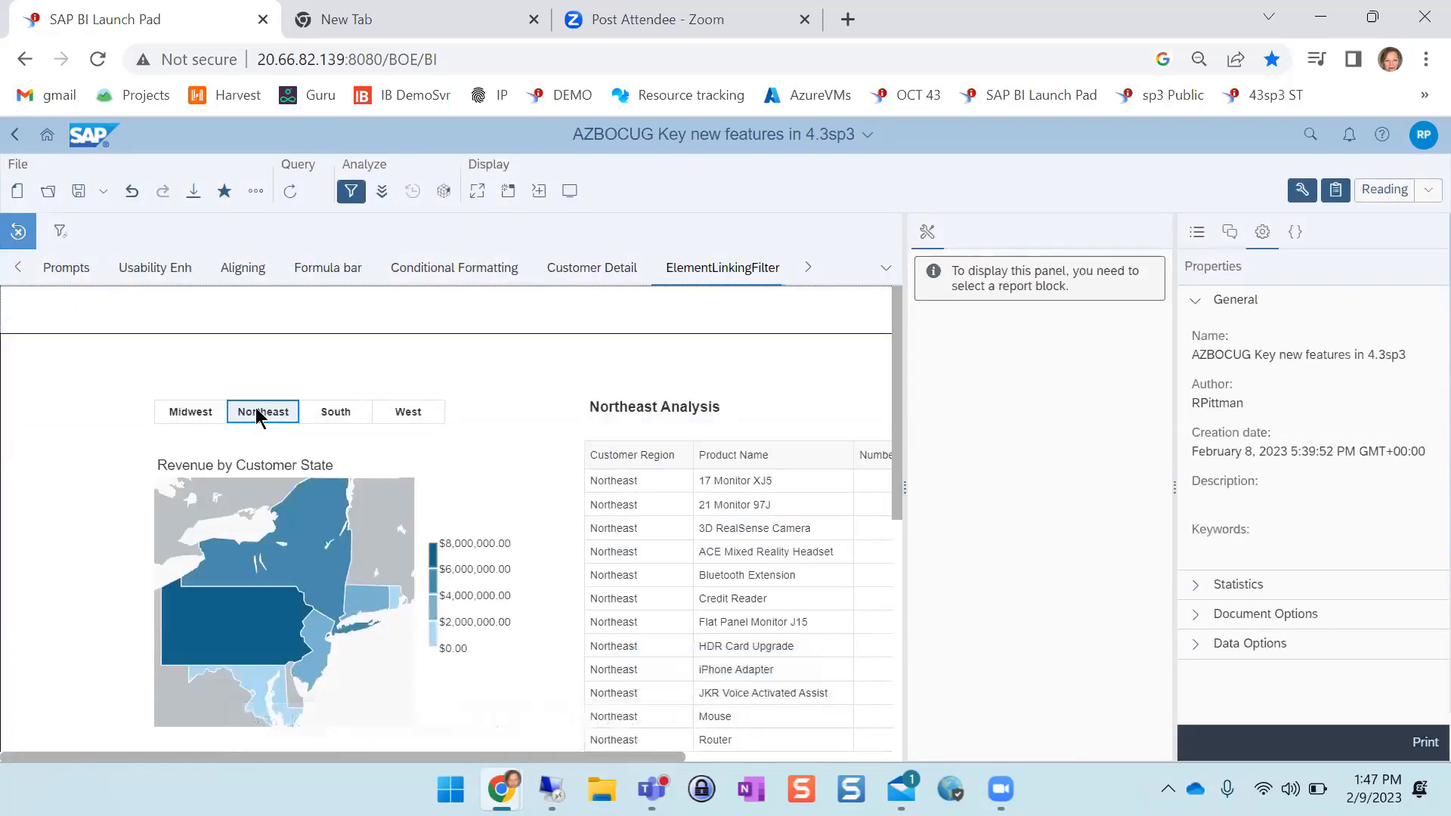
{"action": "left_click", "coordinate": [411, 413]}
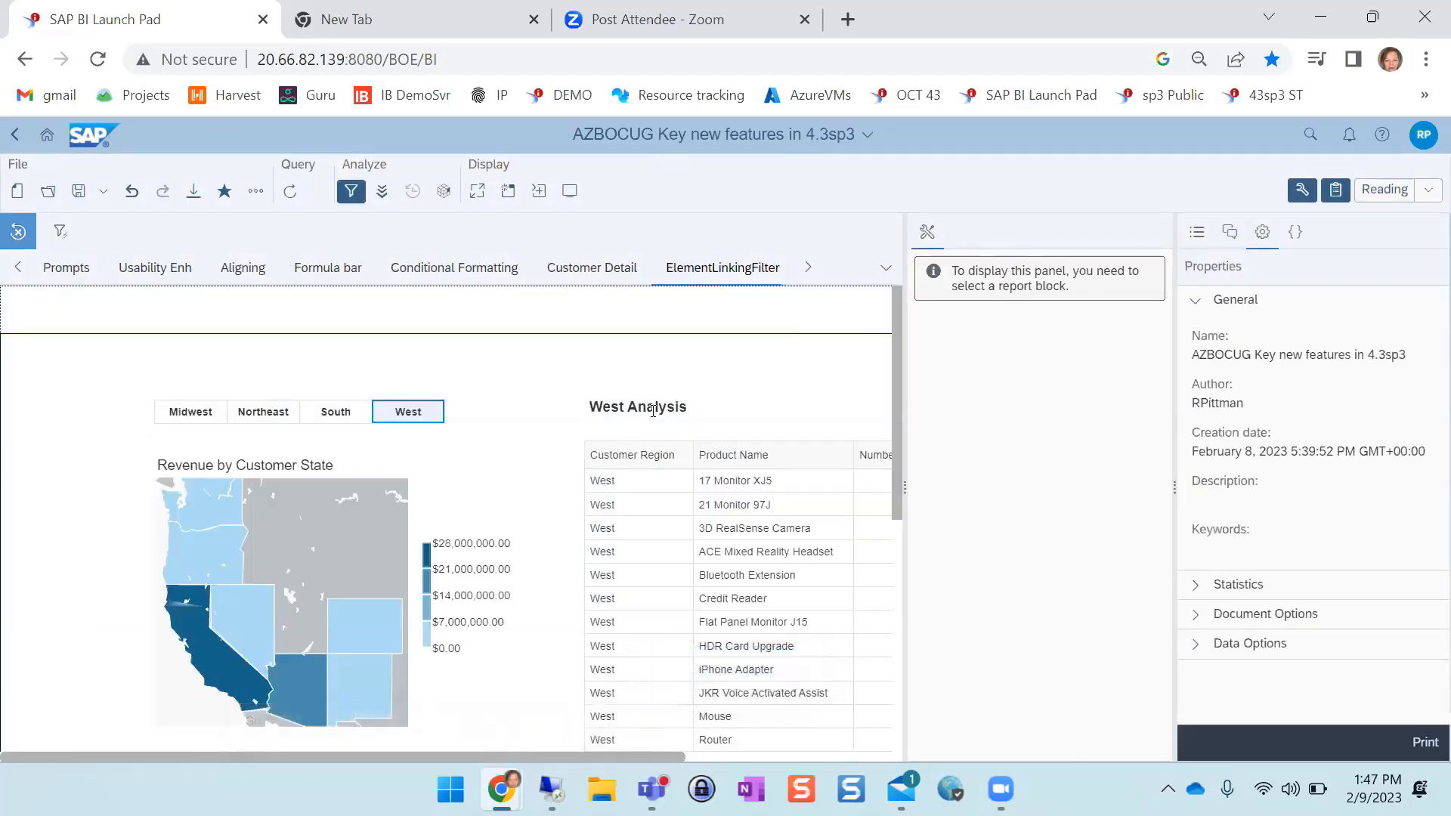
{"action": "left_click", "coordinate": [180, 413]}
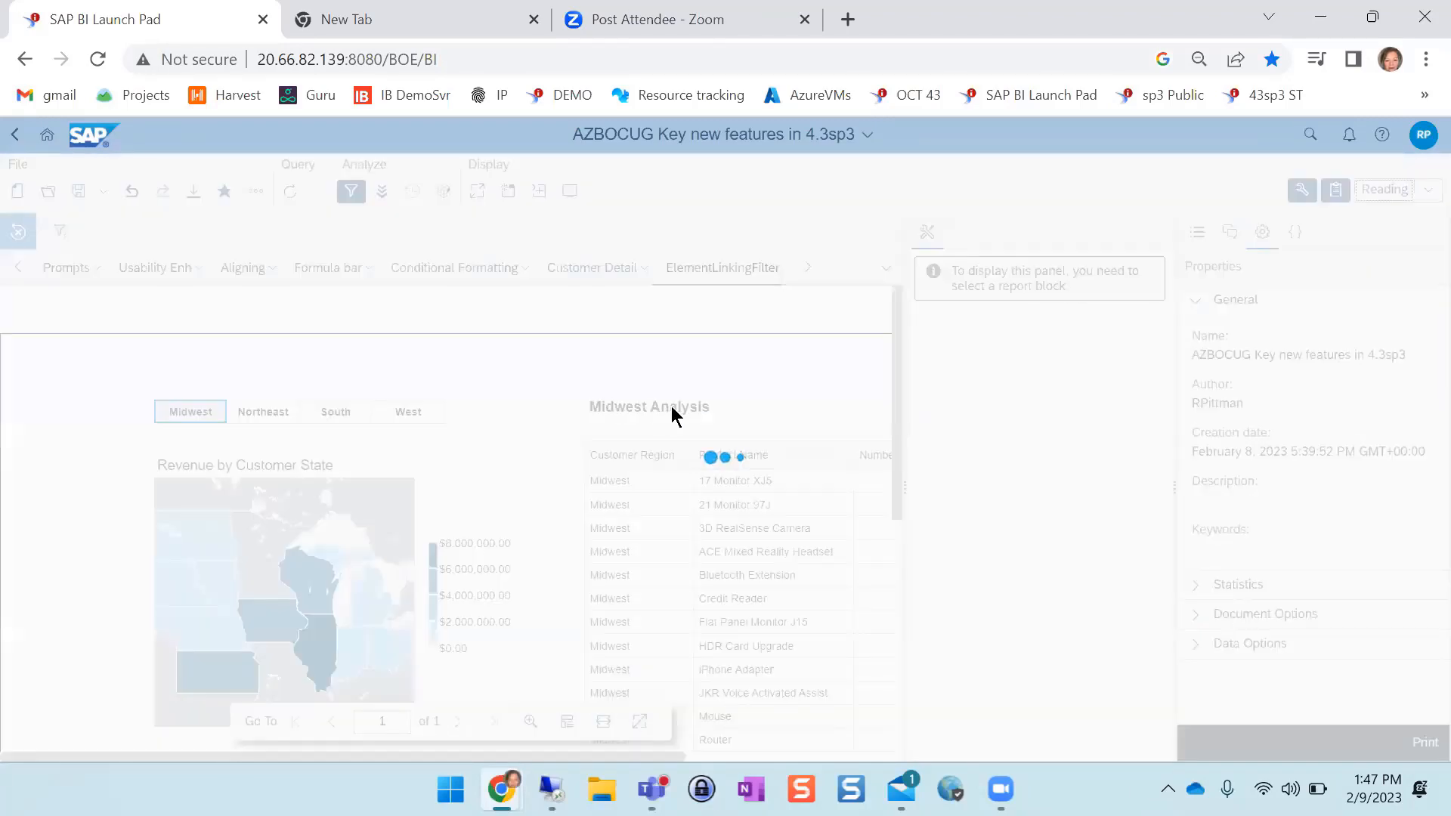
Select the Analysis title cell above the product table in Design mode
{"action": "left_click", "coordinate": [641, 442]}
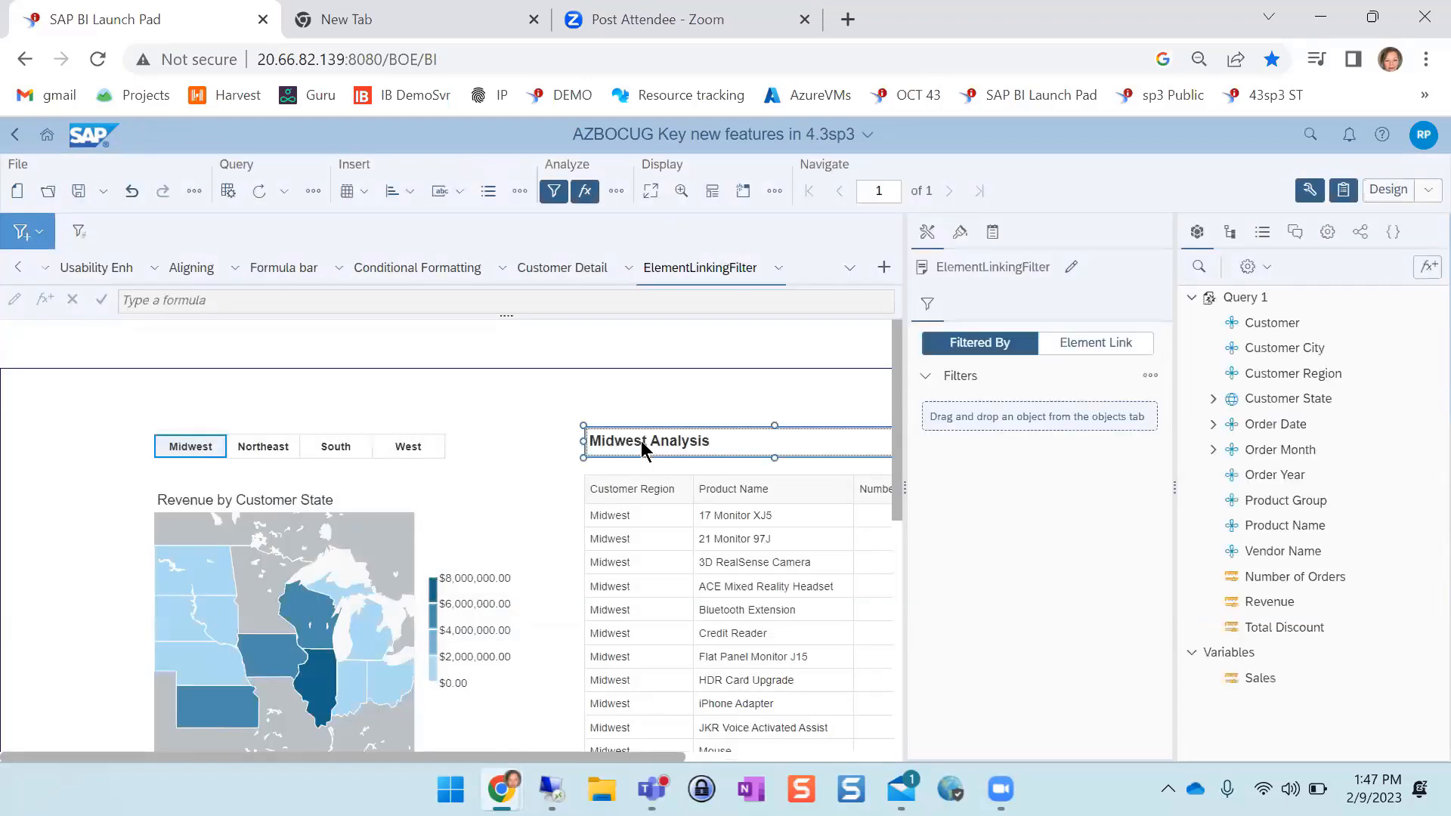